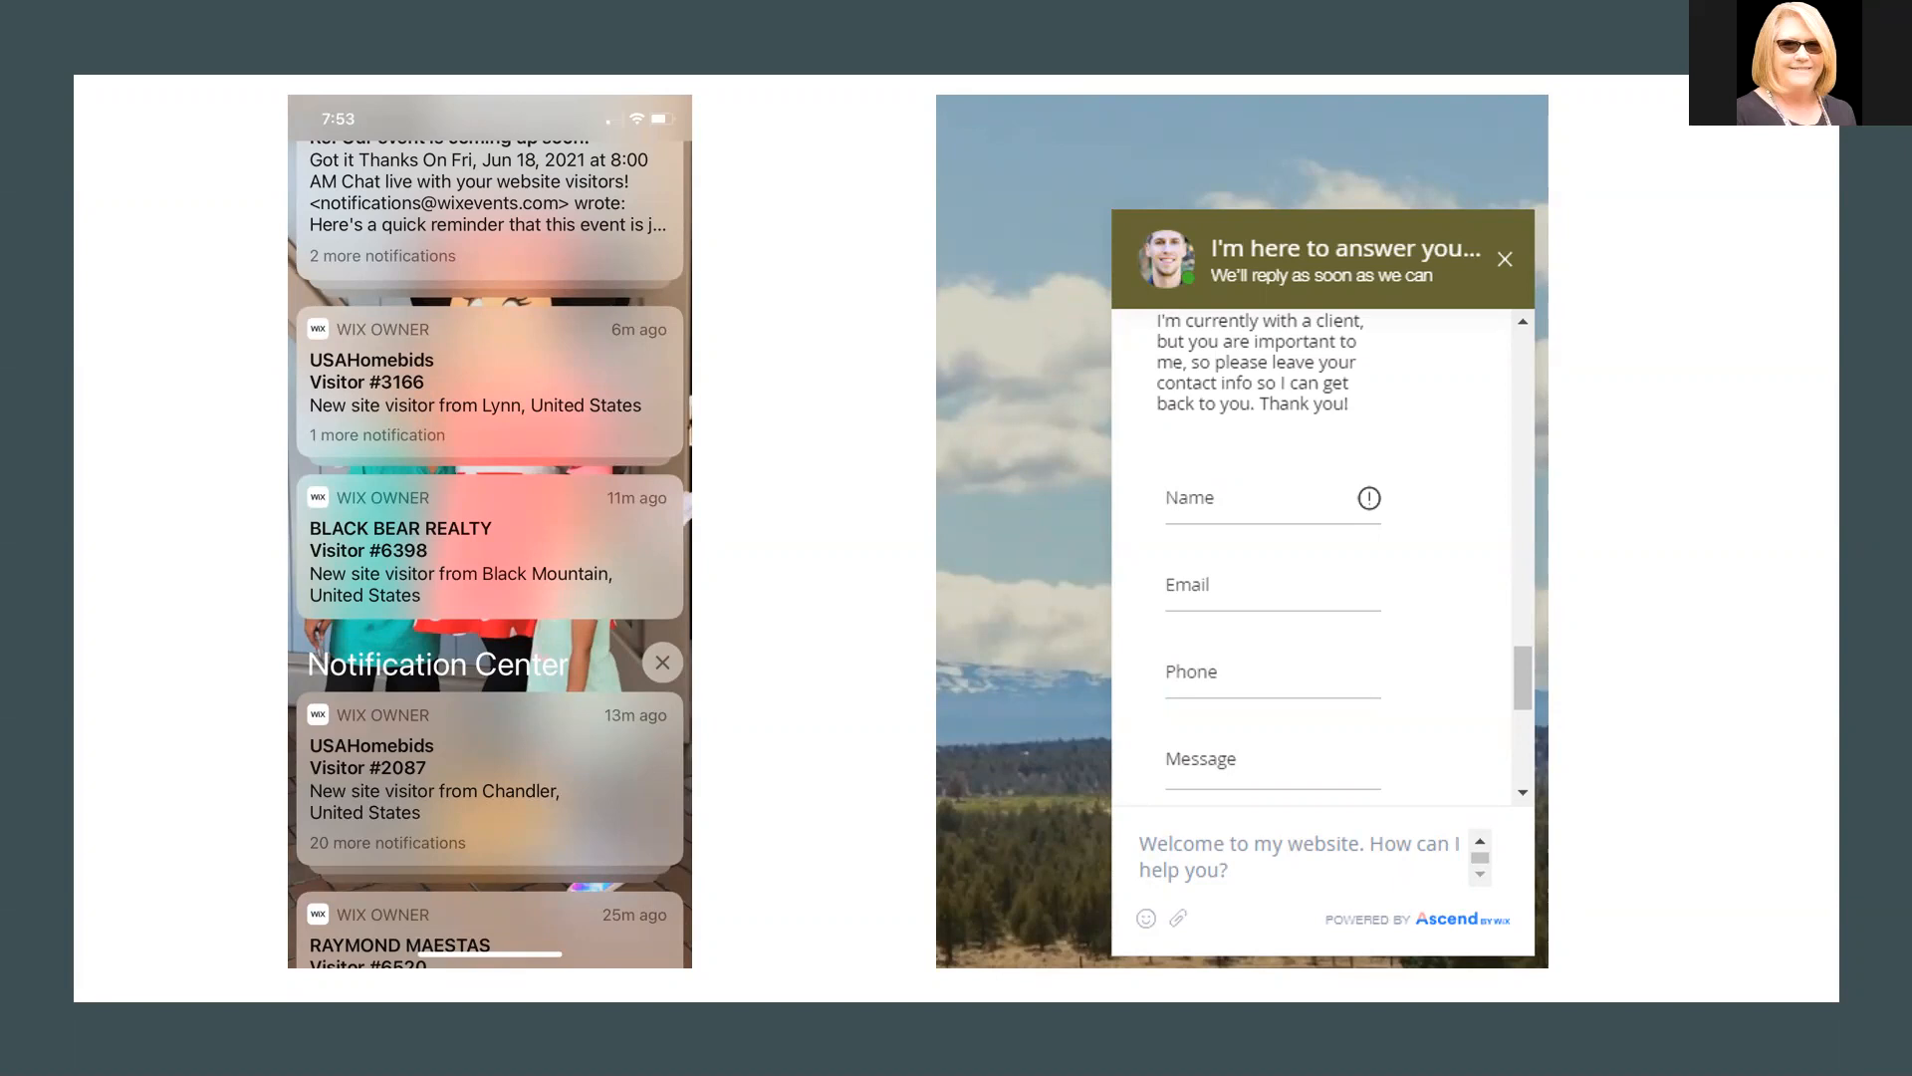
- On the realtor's website, dismiss the contact form pop-up and open the Let's Chat box
left_click(446, 504)
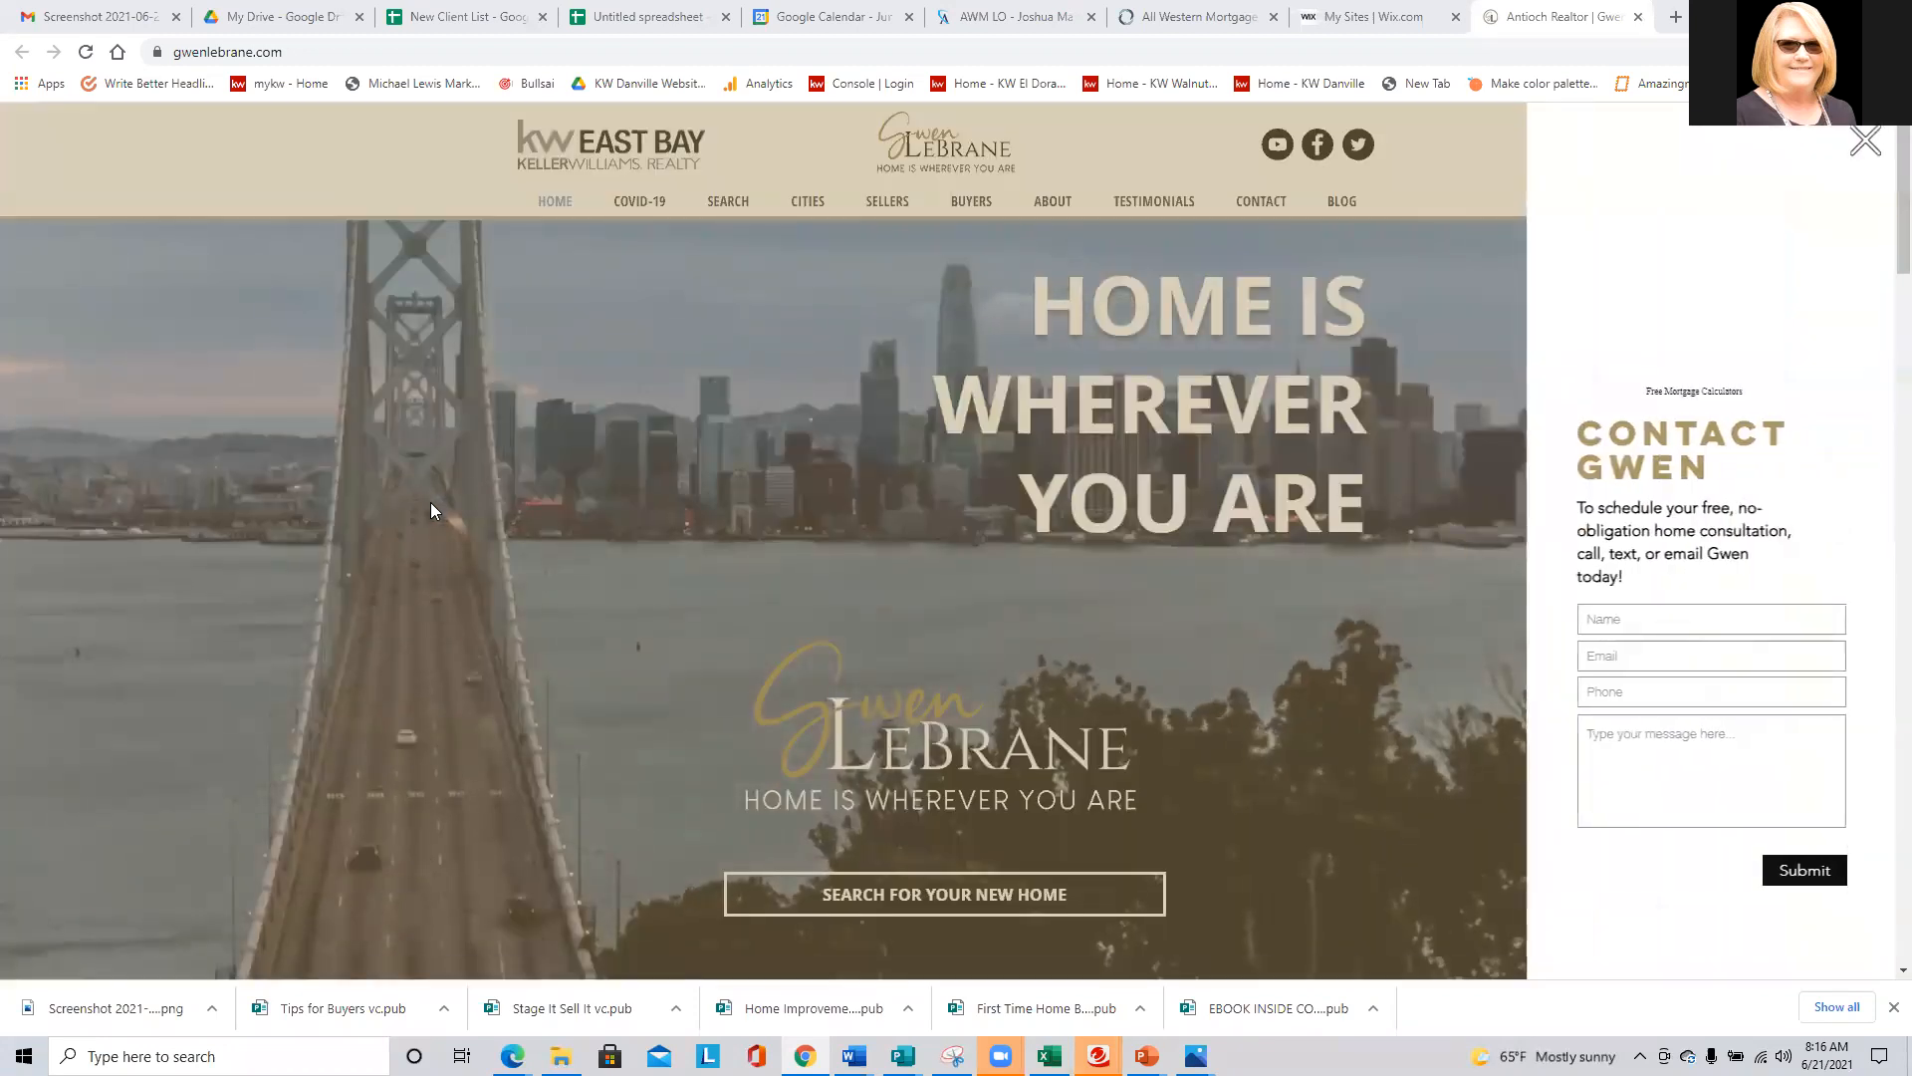
left_click(1220, 585)
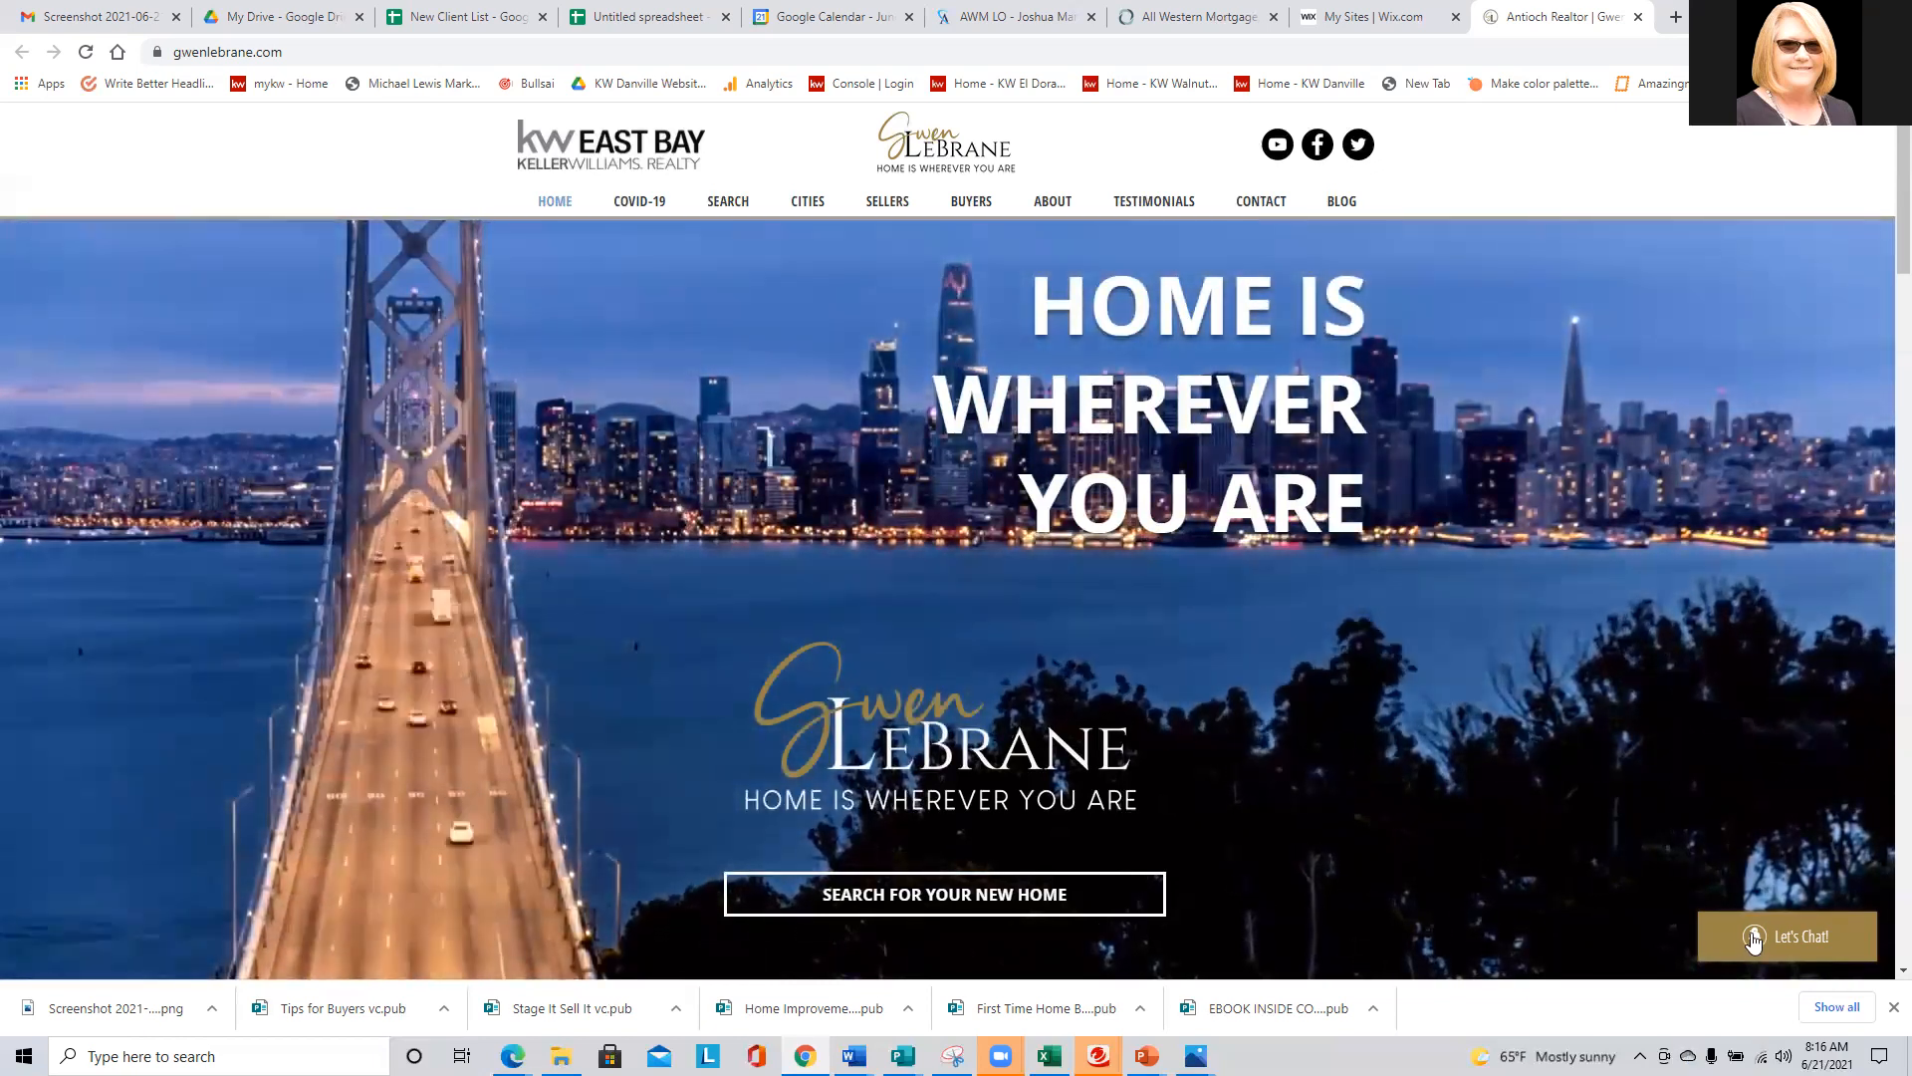
left_click(1768, 926)
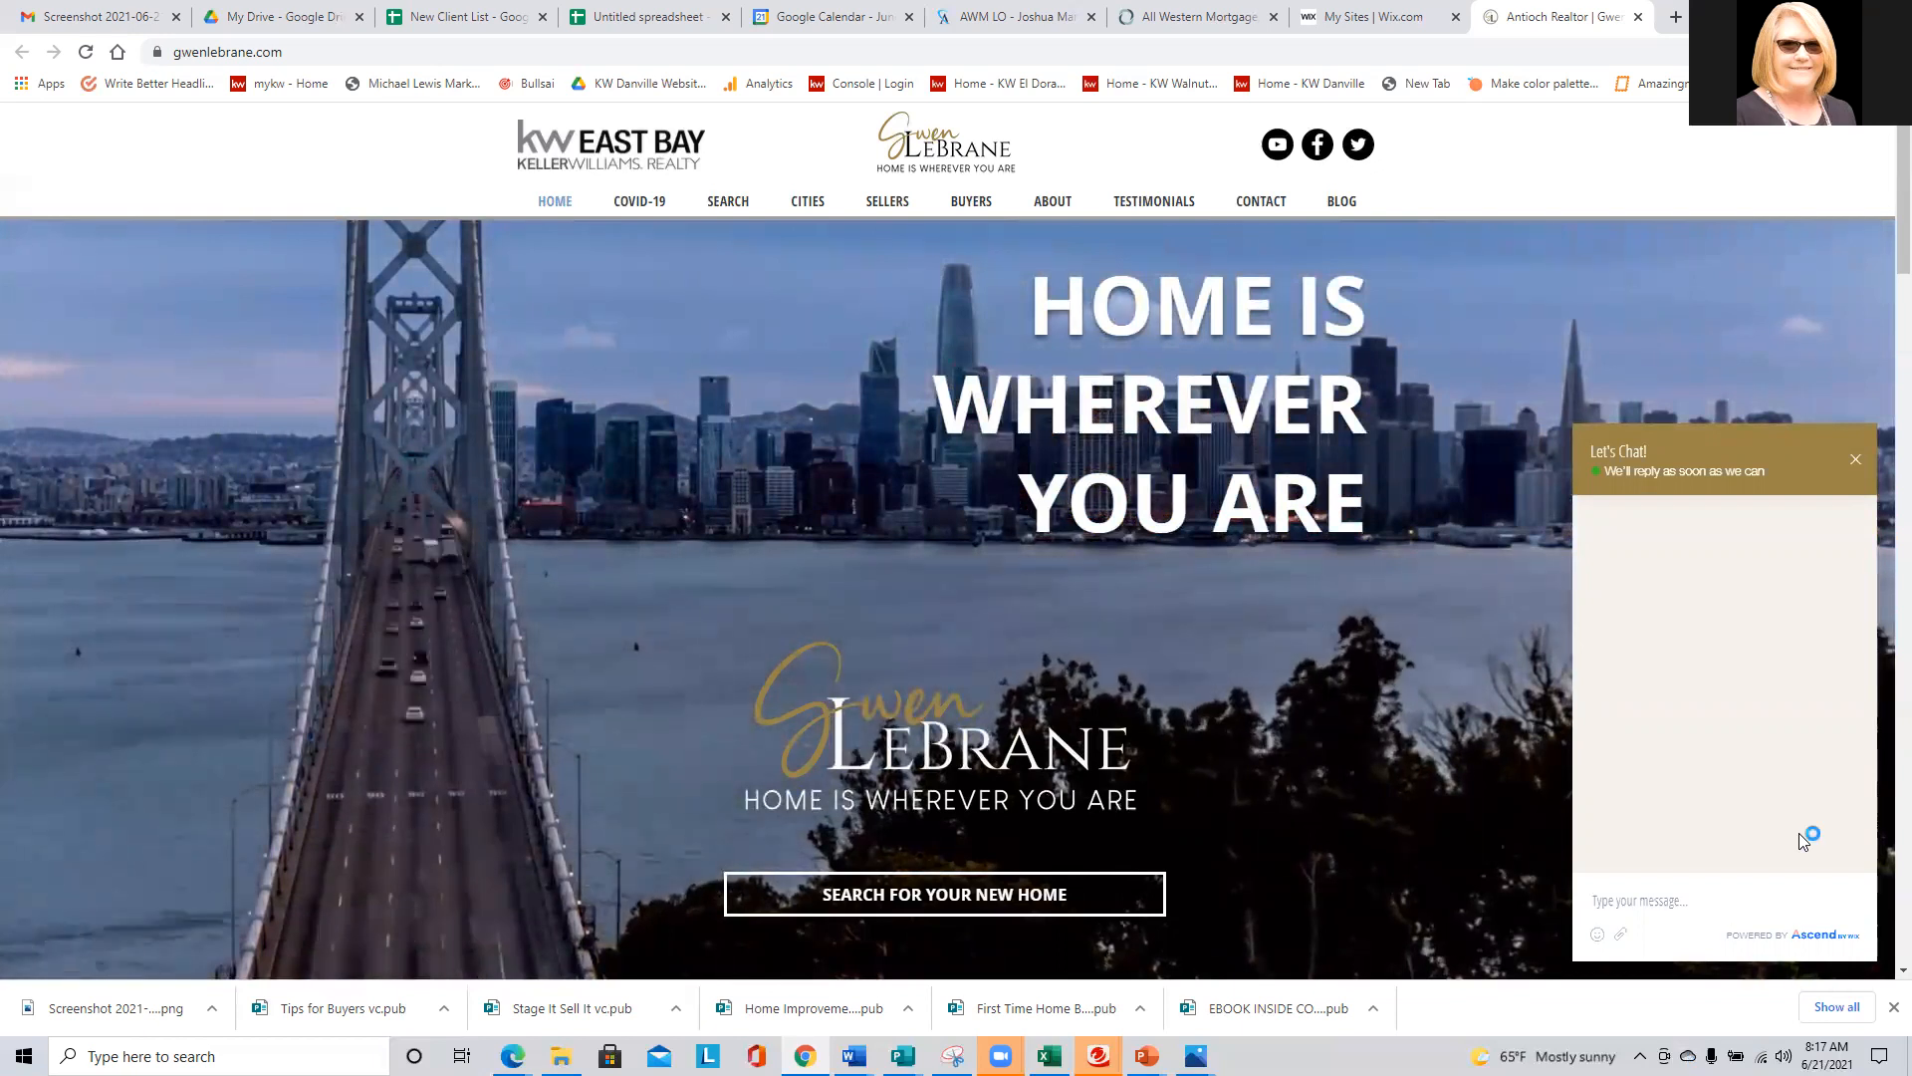
- Send the chat message "Hello, I'm here to talk real estate"
type("Hello")
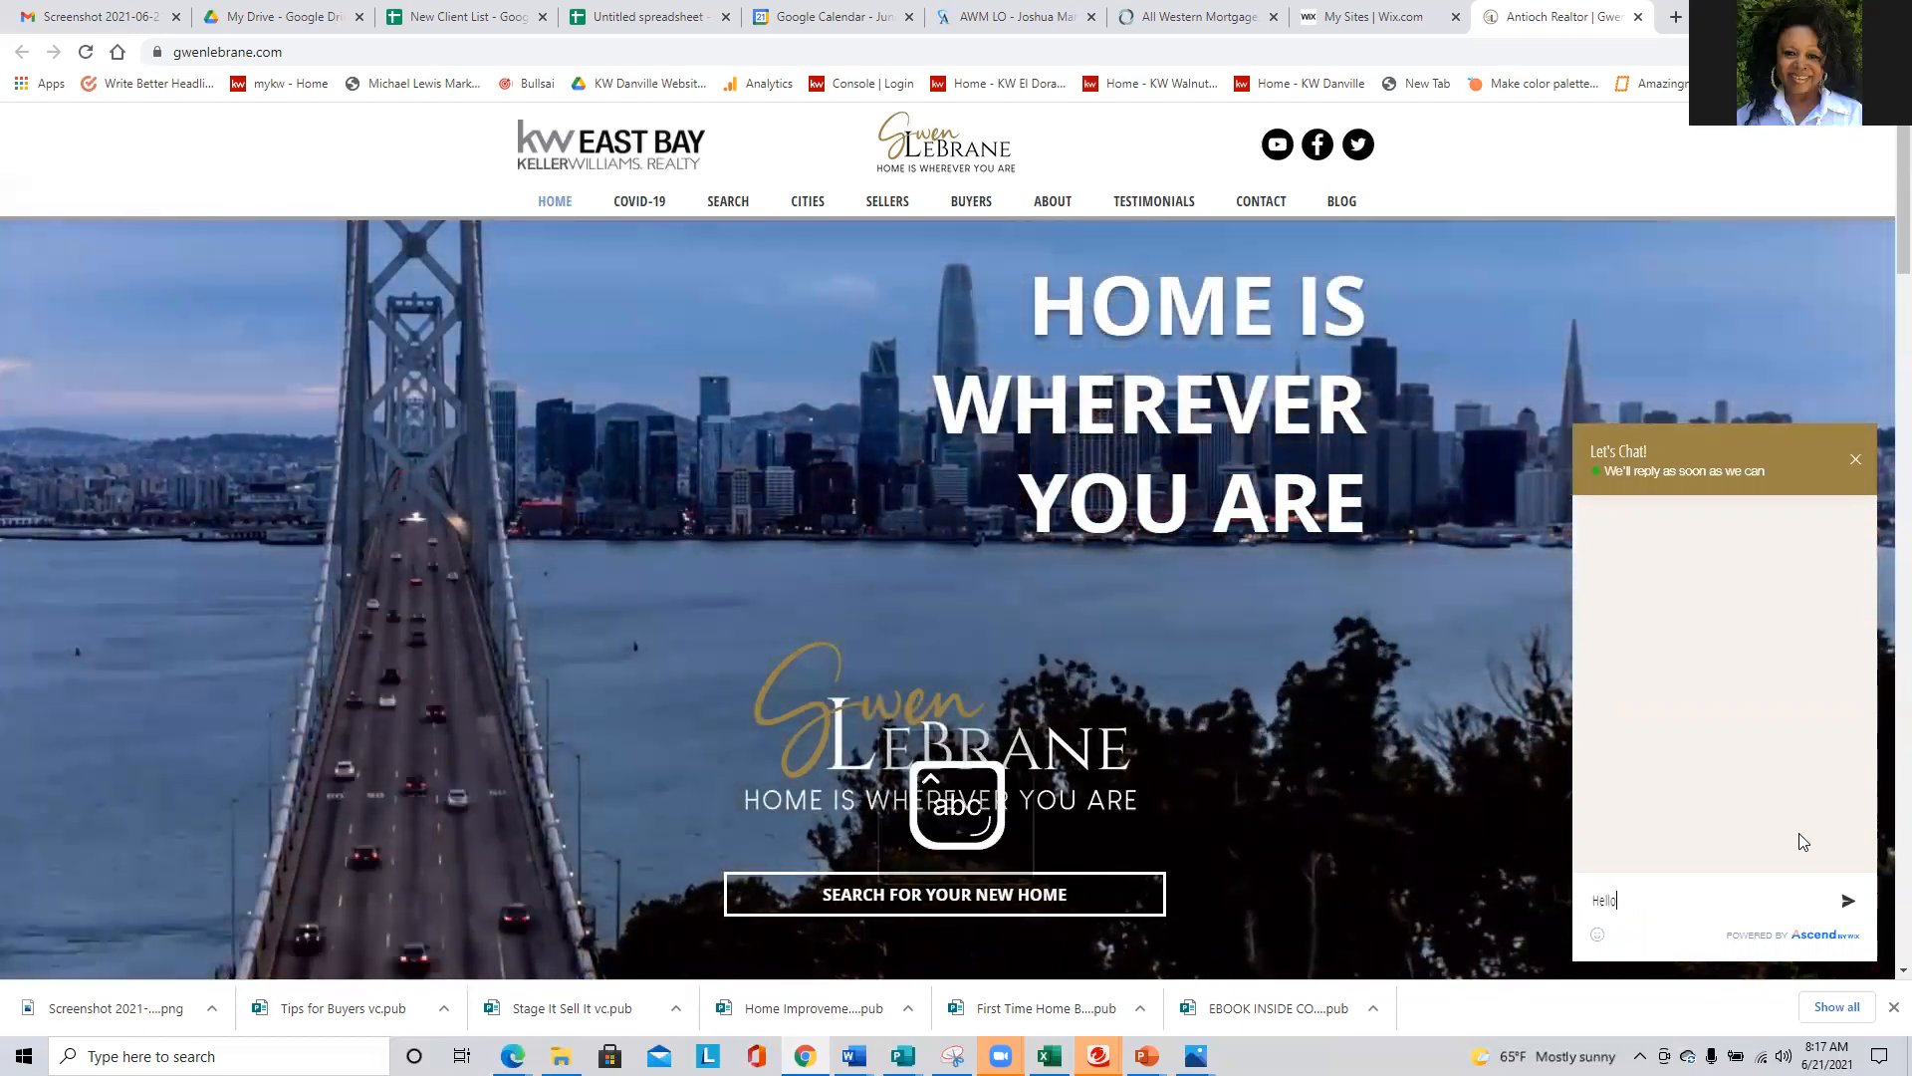
type(", I'm")
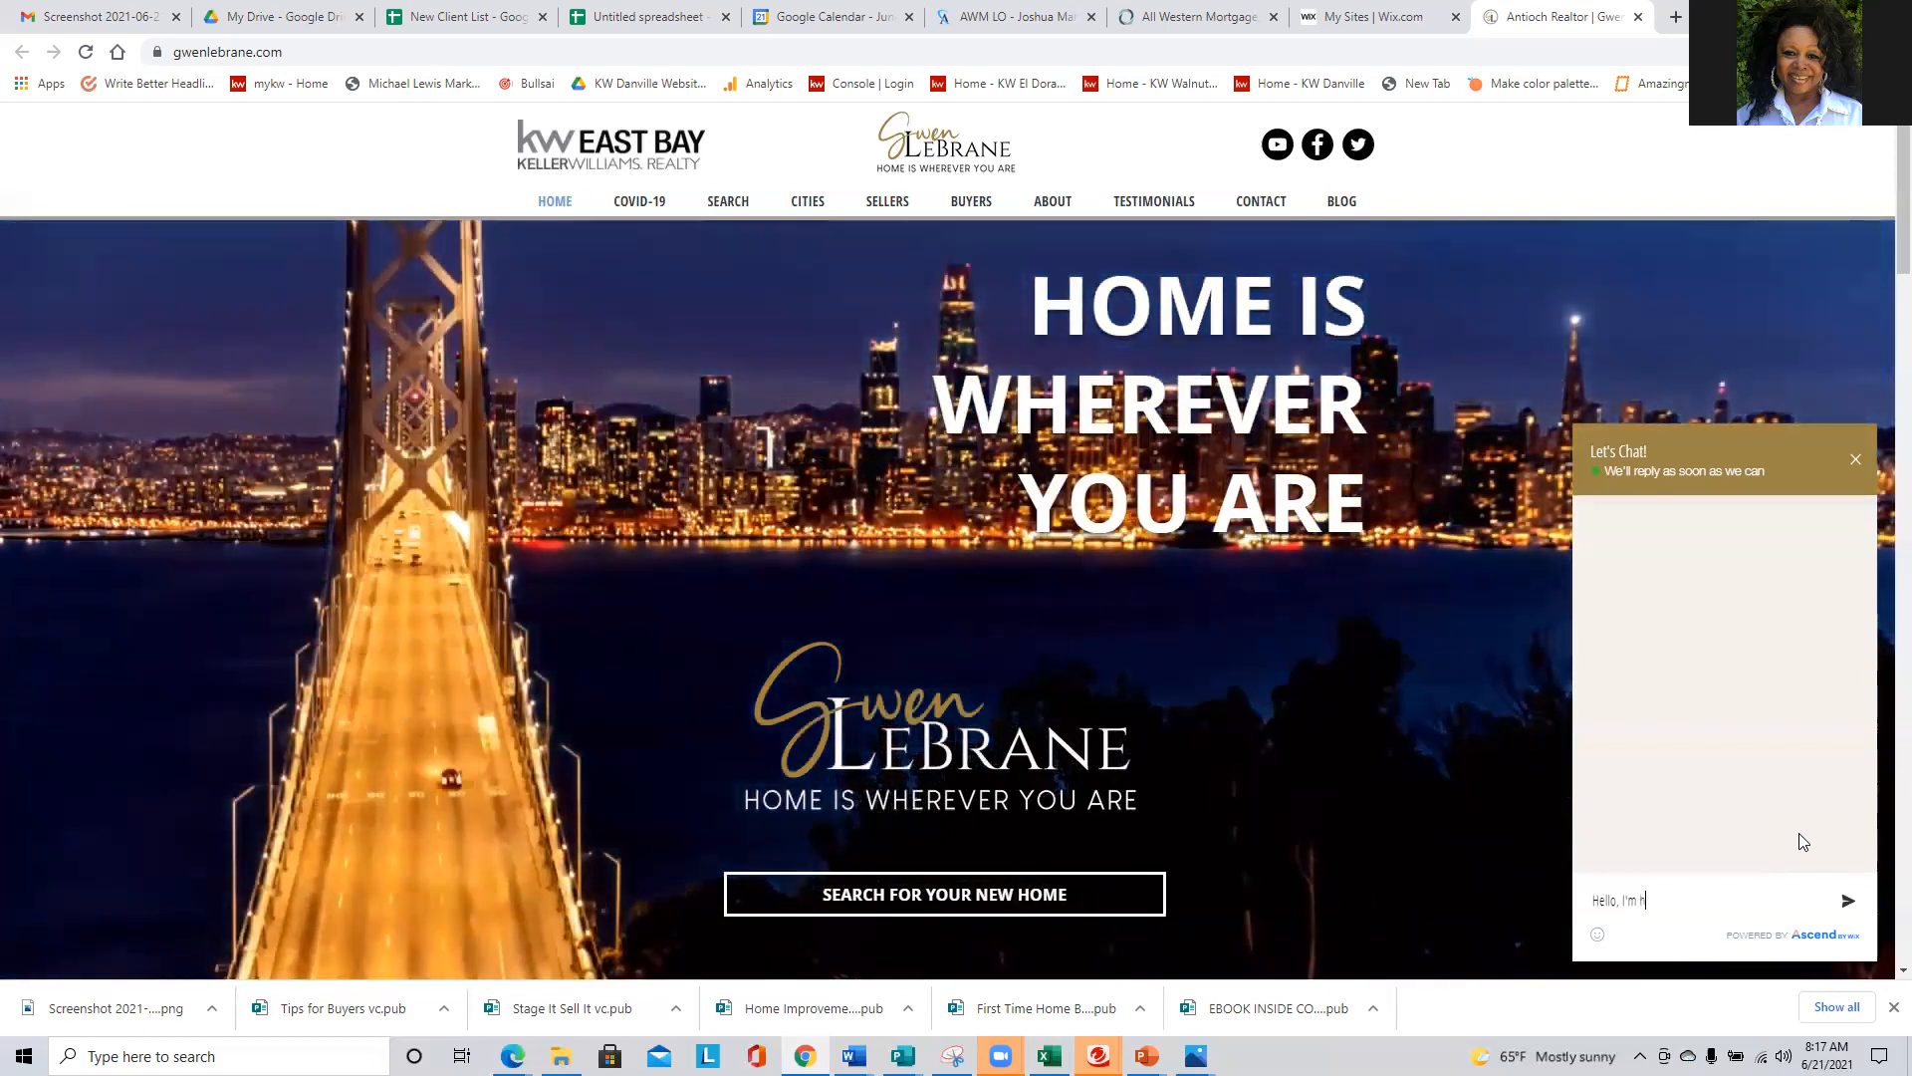
type("here to talk")
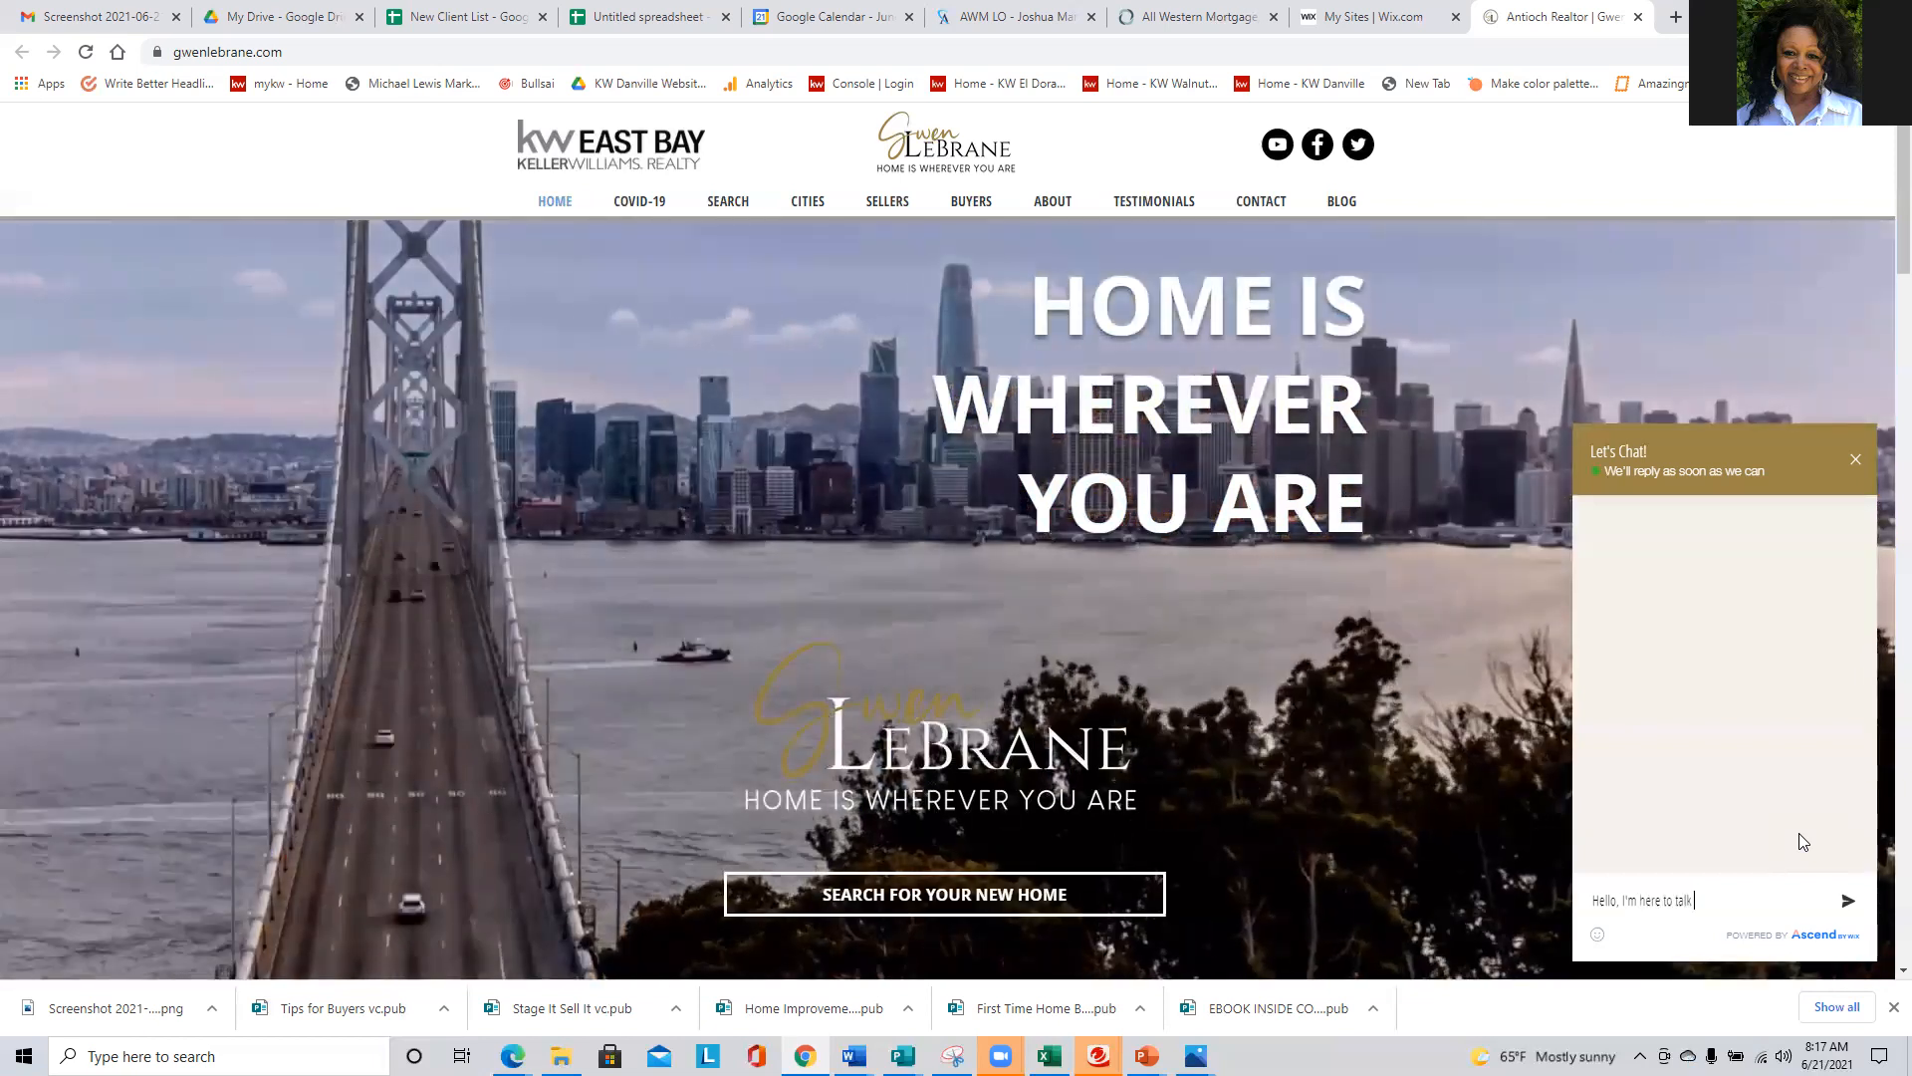
type(" real estate")
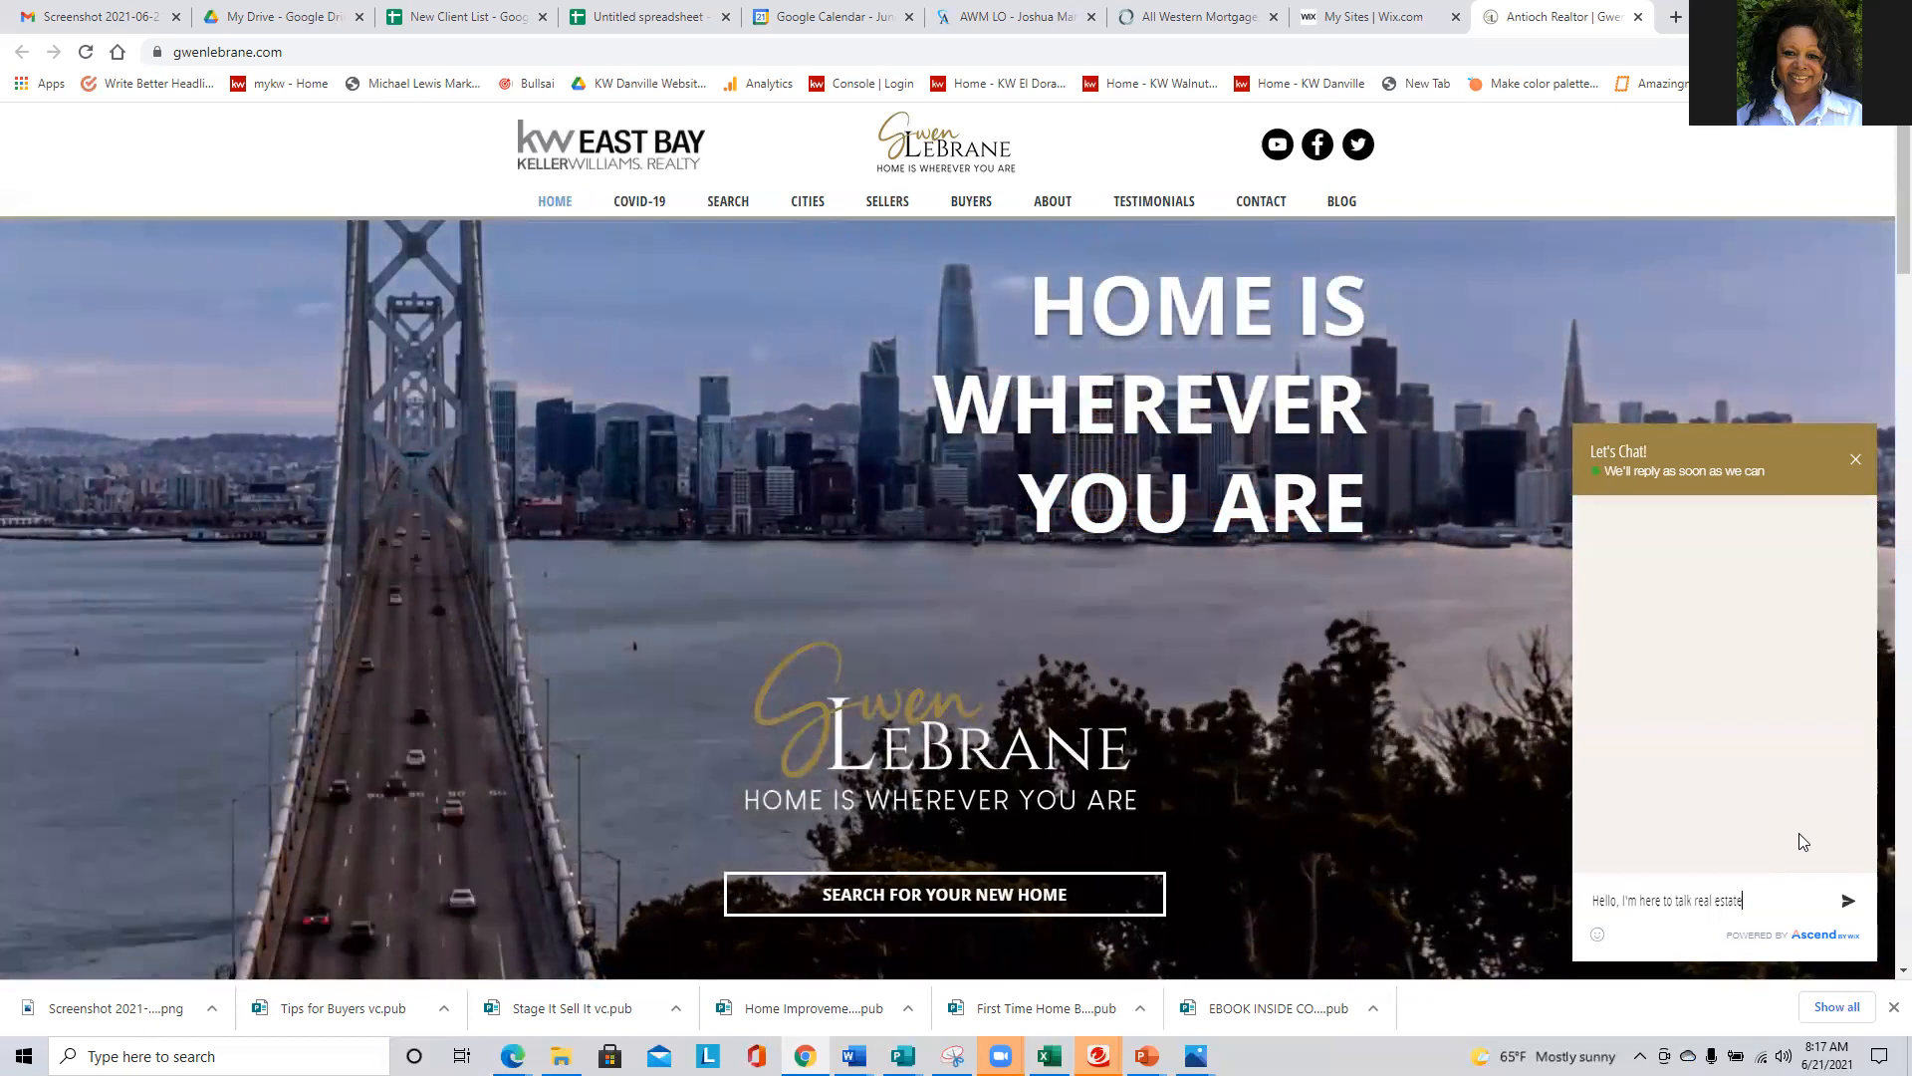
key("Return")
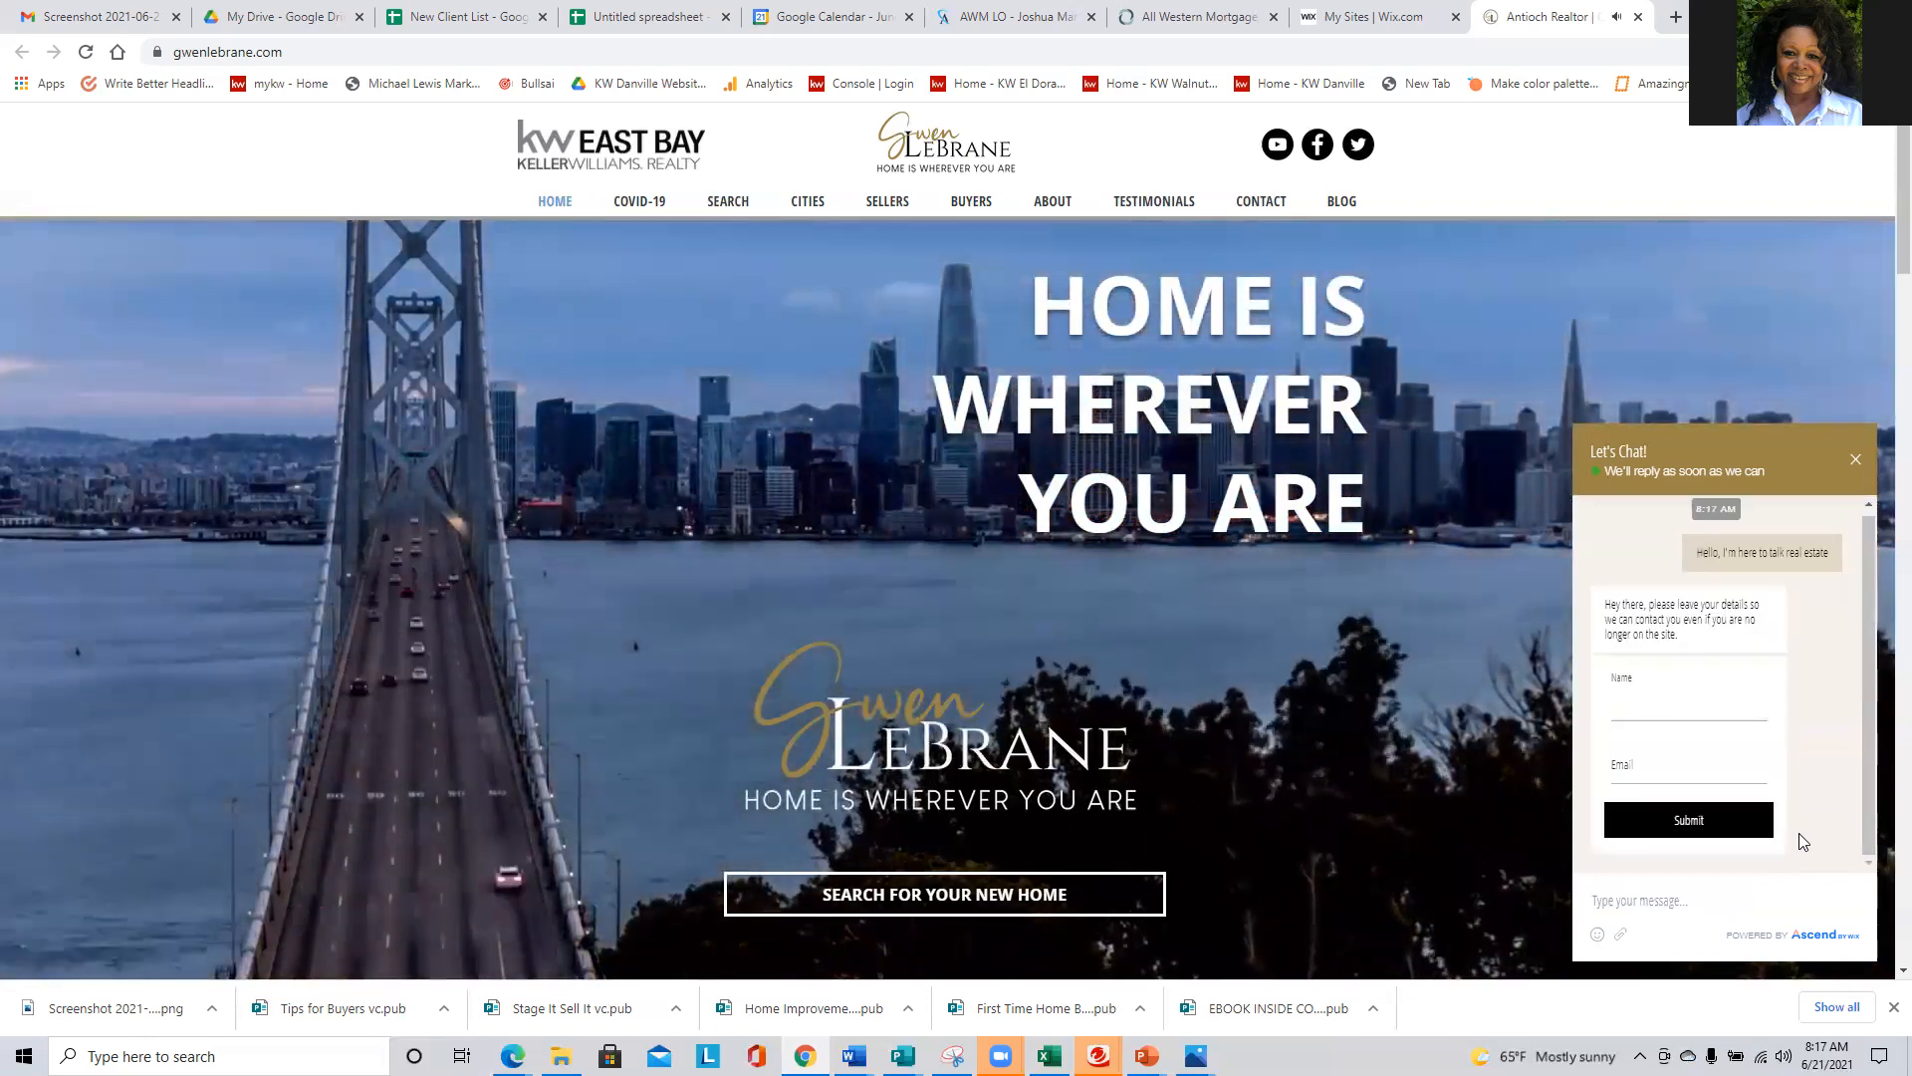
- Send a second chat message reading "I need a great negotiator for today's market"
left_click(1723, 903)
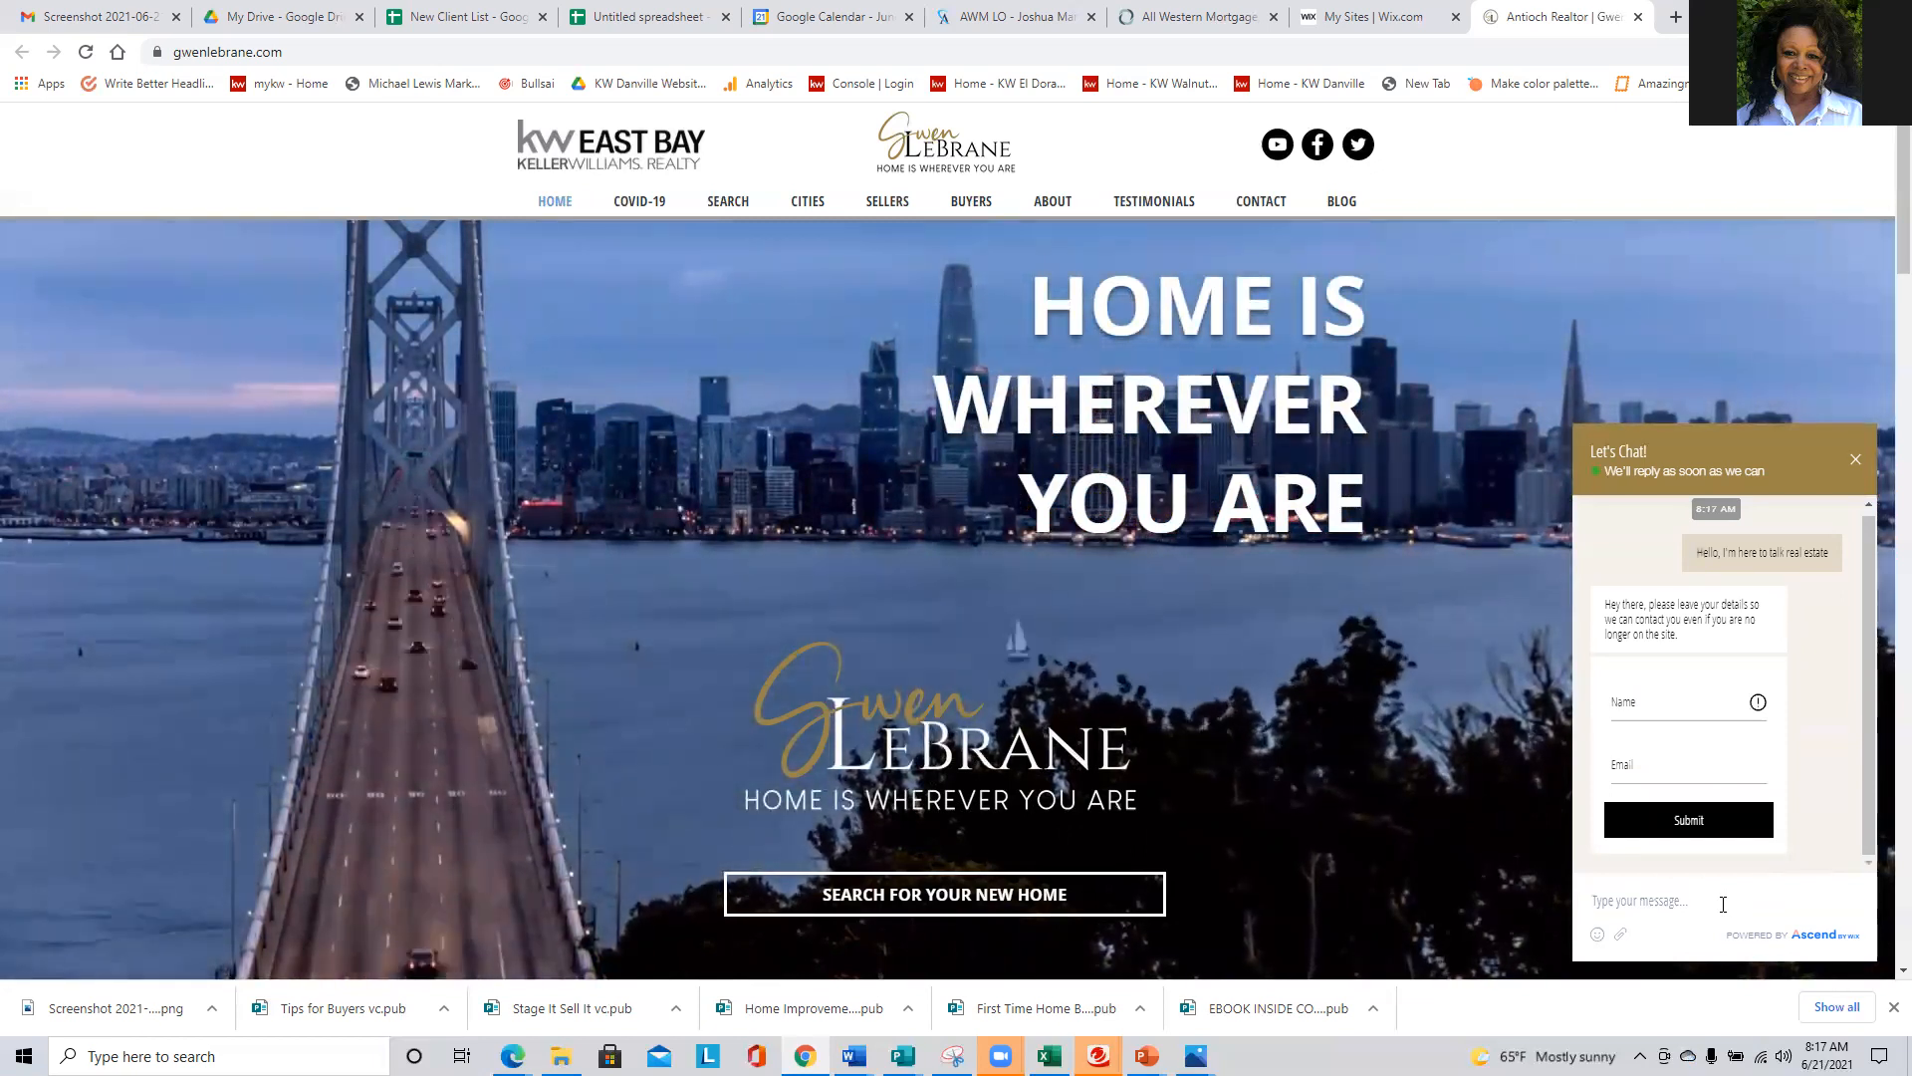
type("I ne")
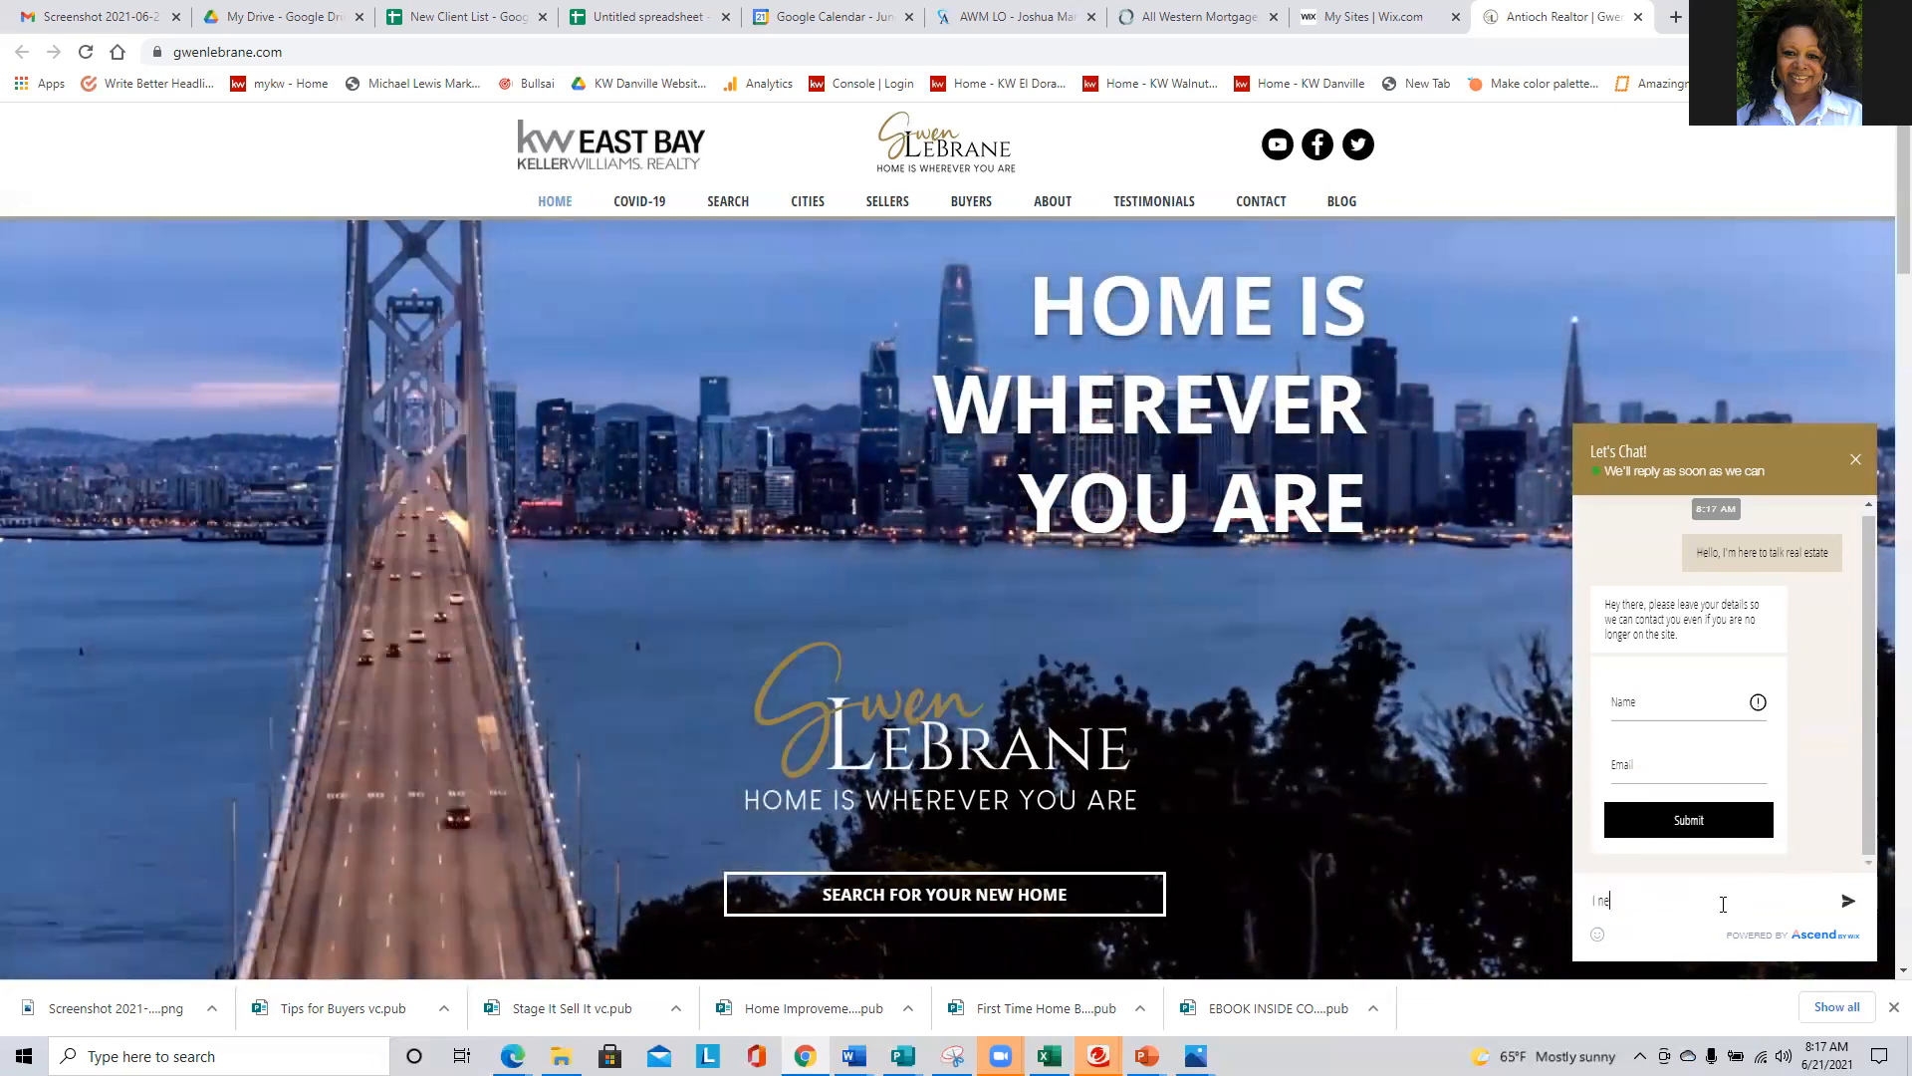
type("ed a great")
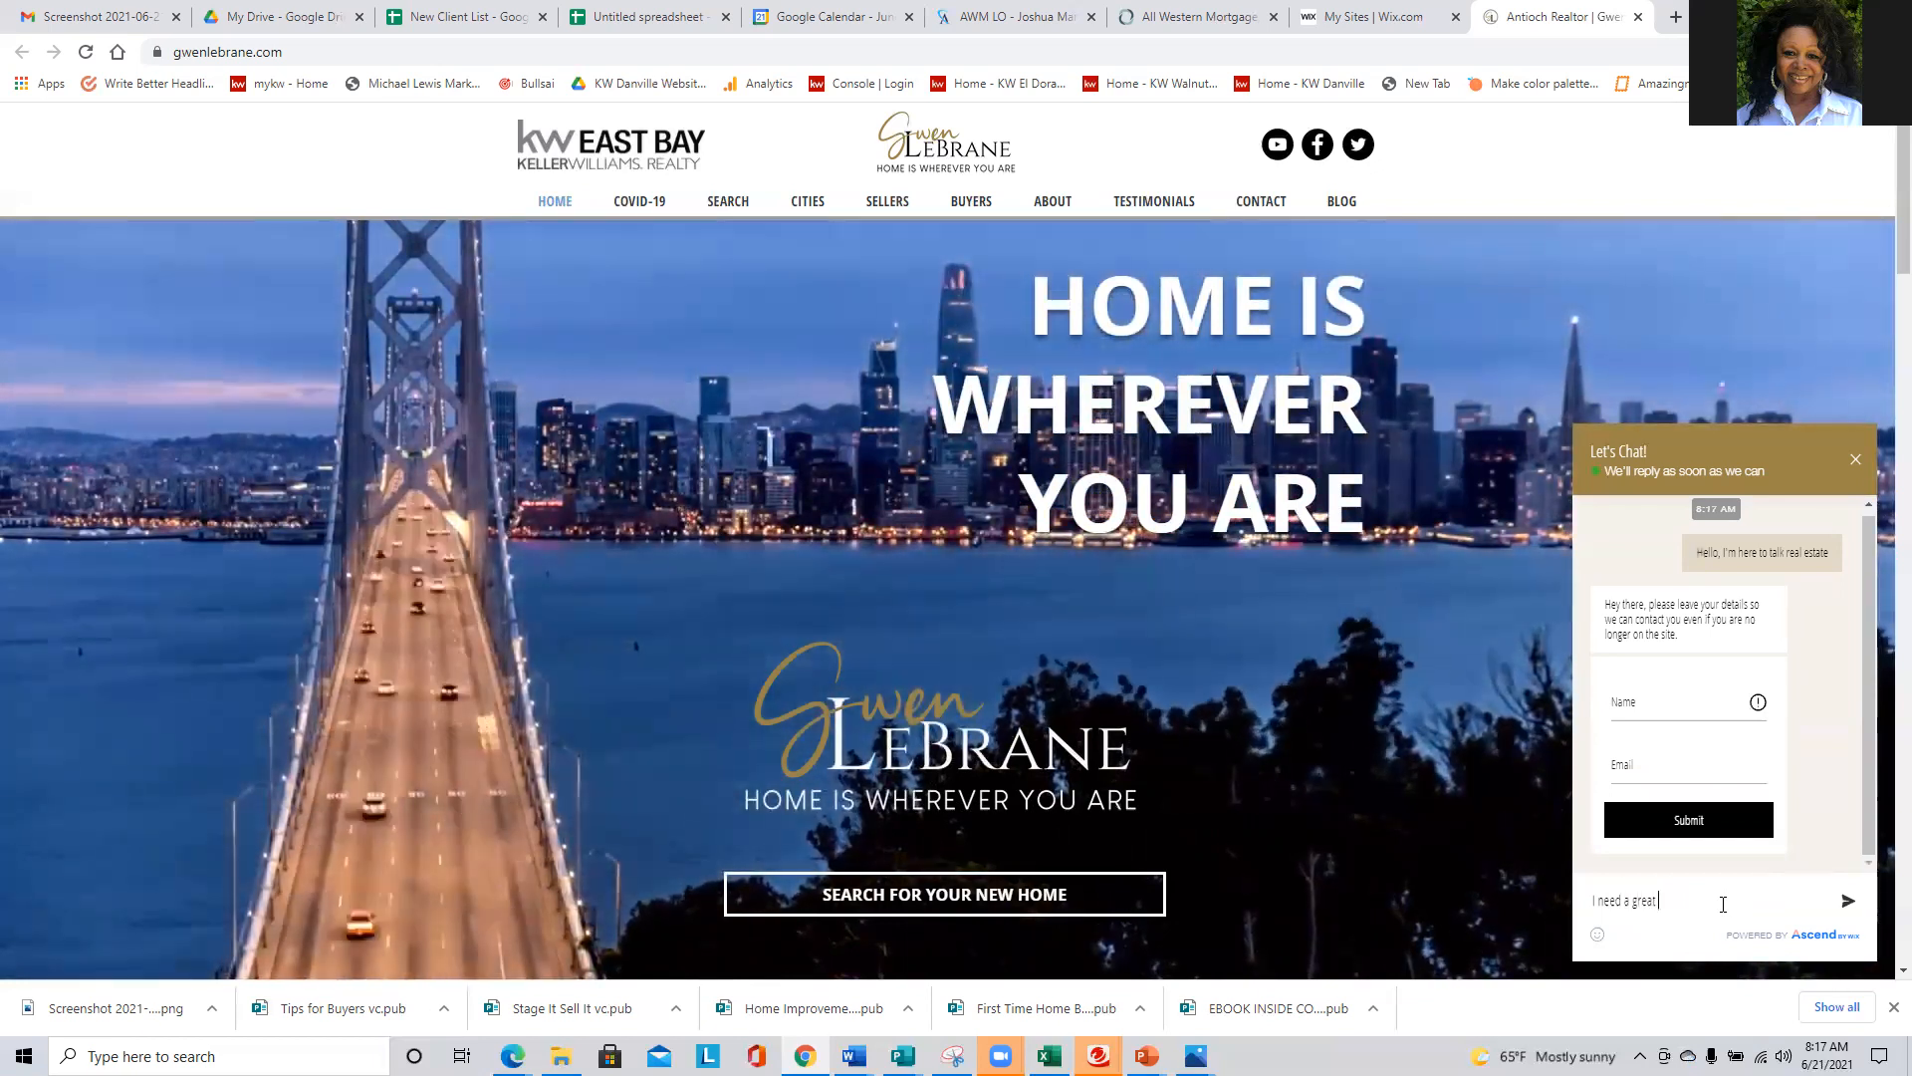
type(" negotiat")
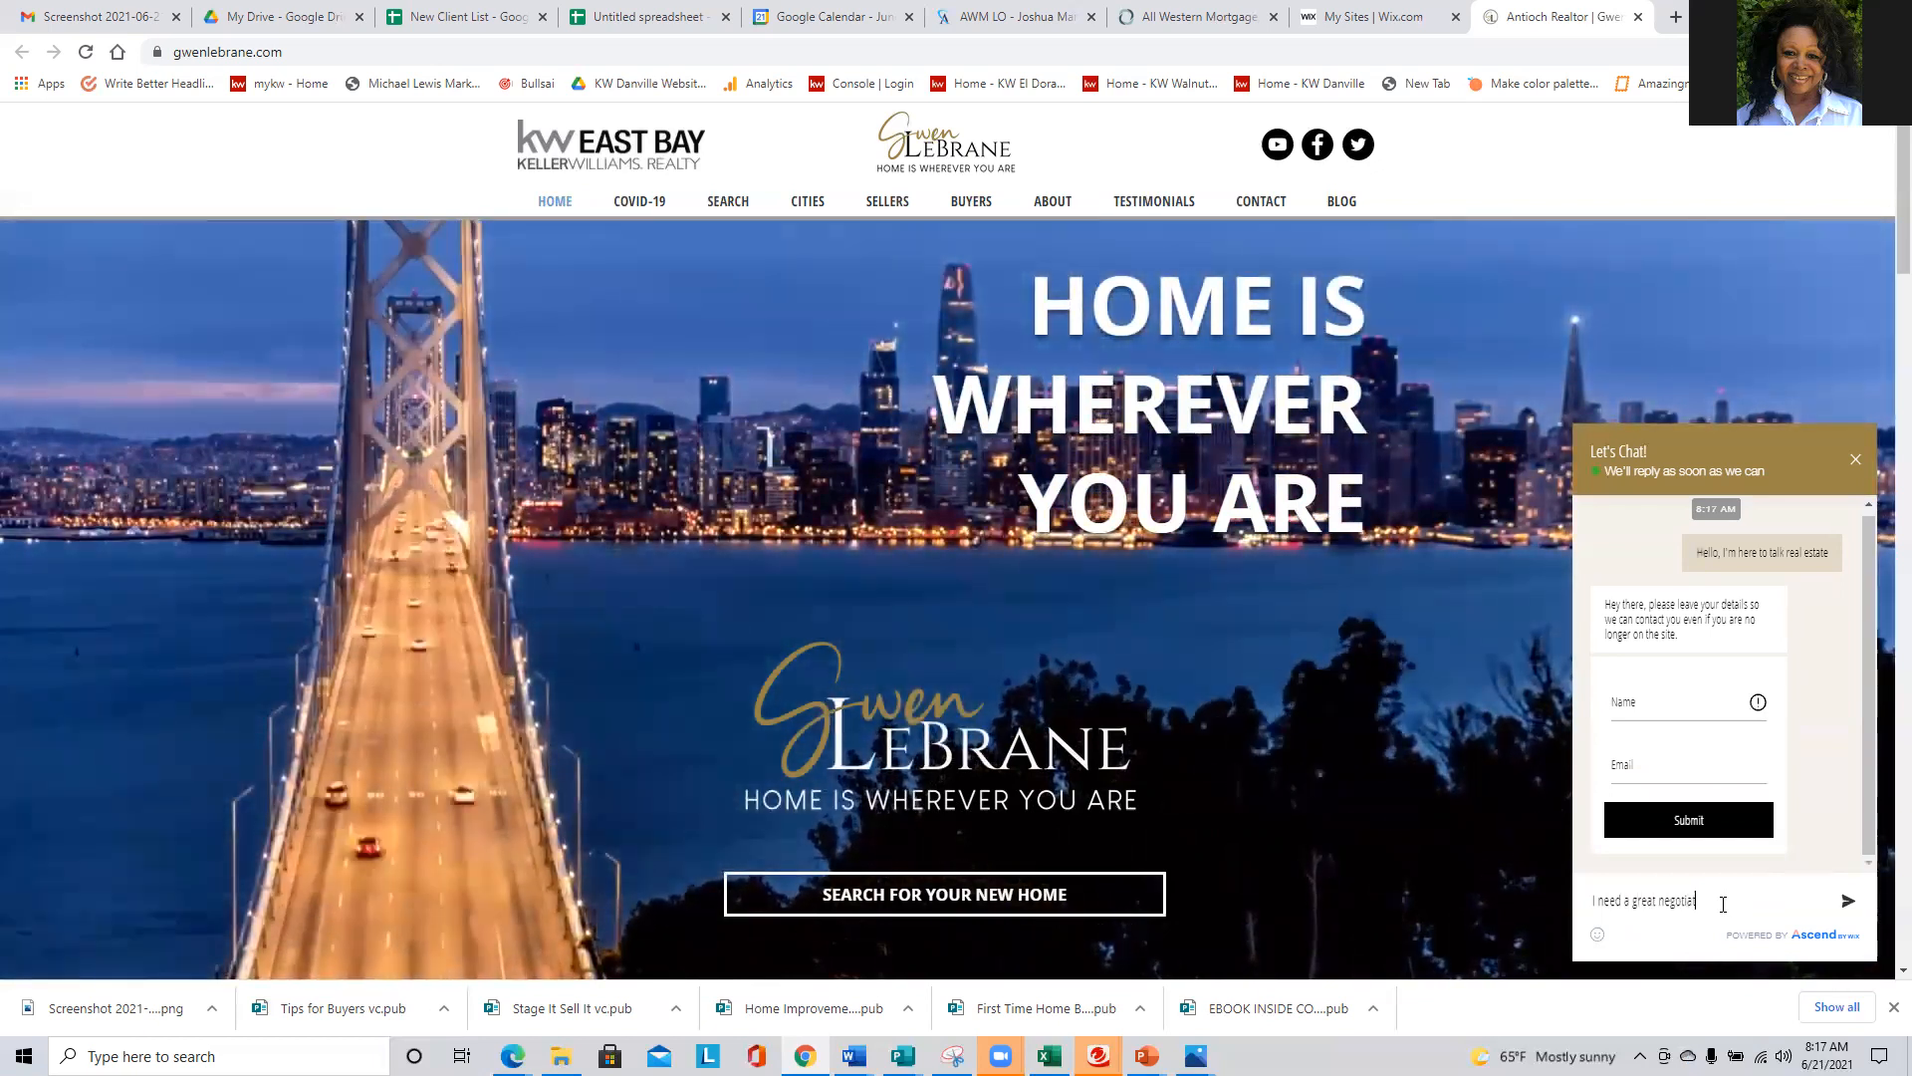
type("or for today")
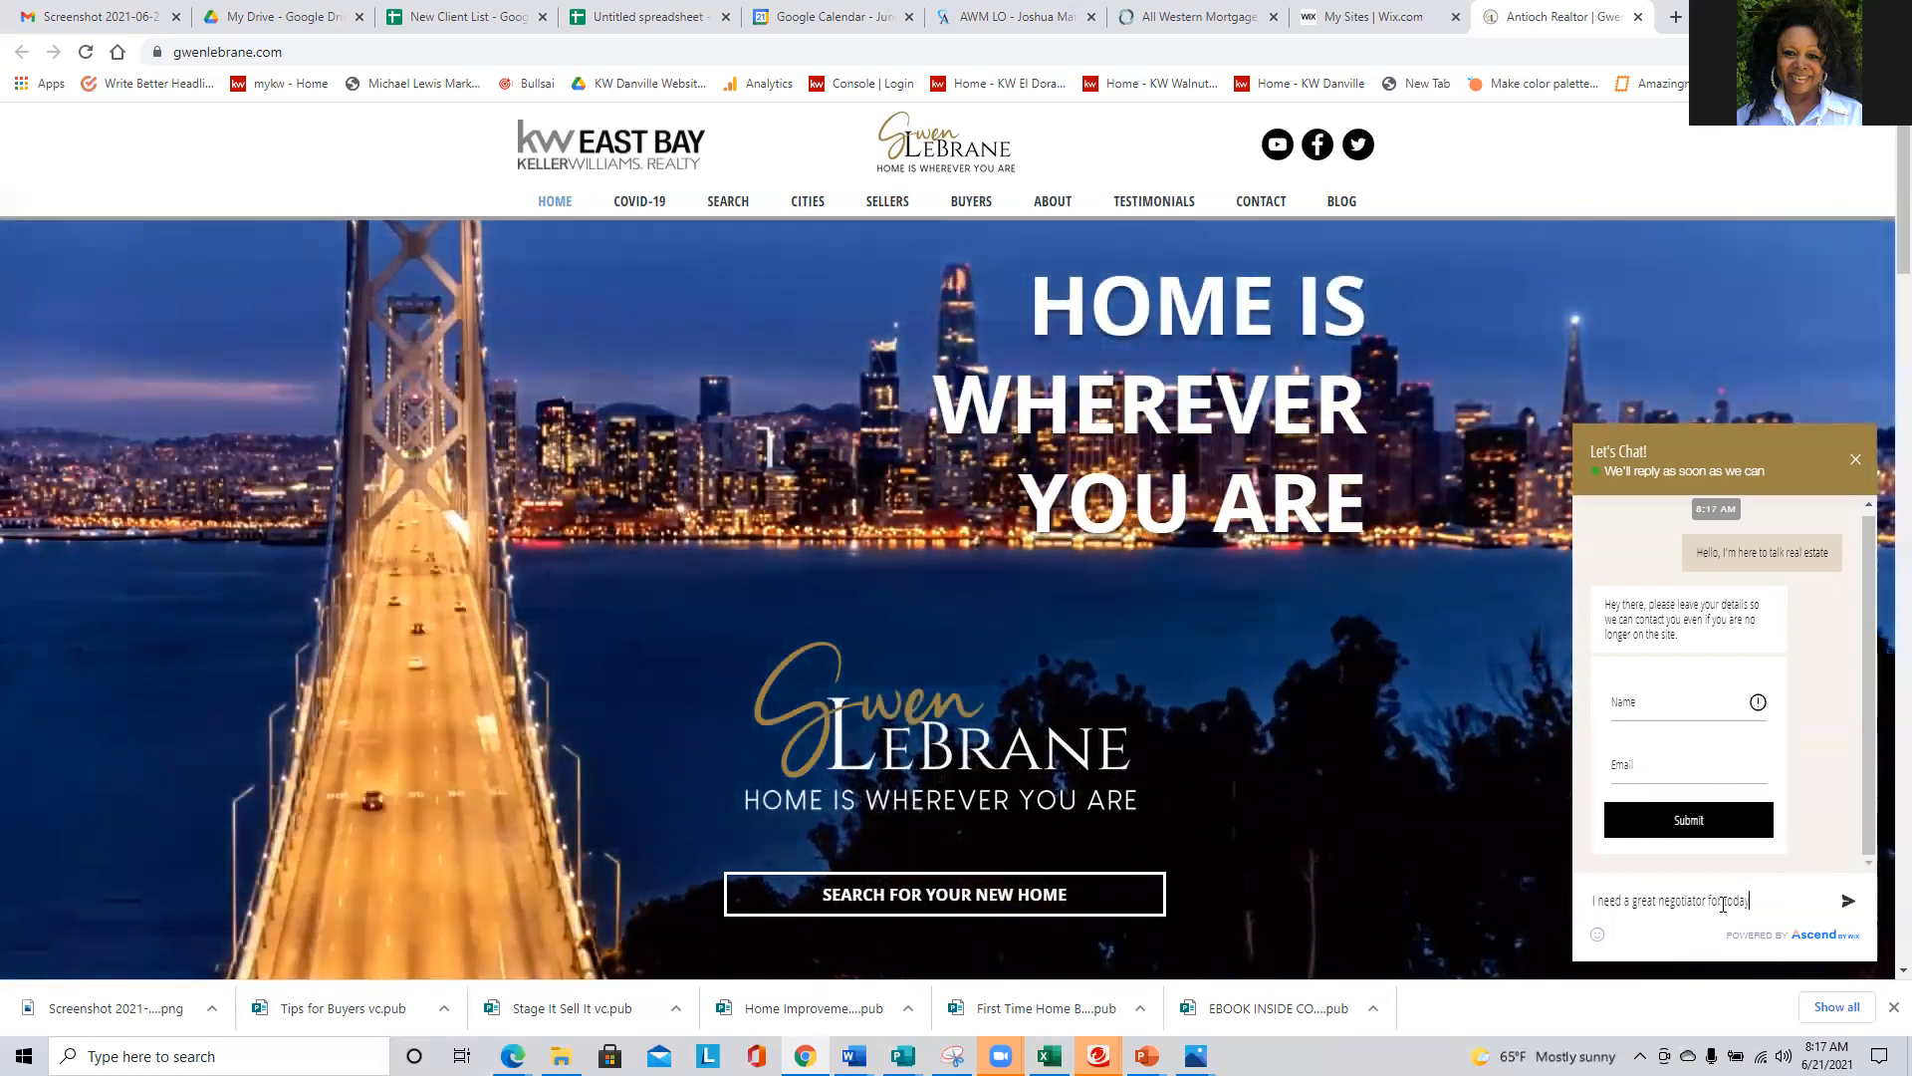
type("'s market")
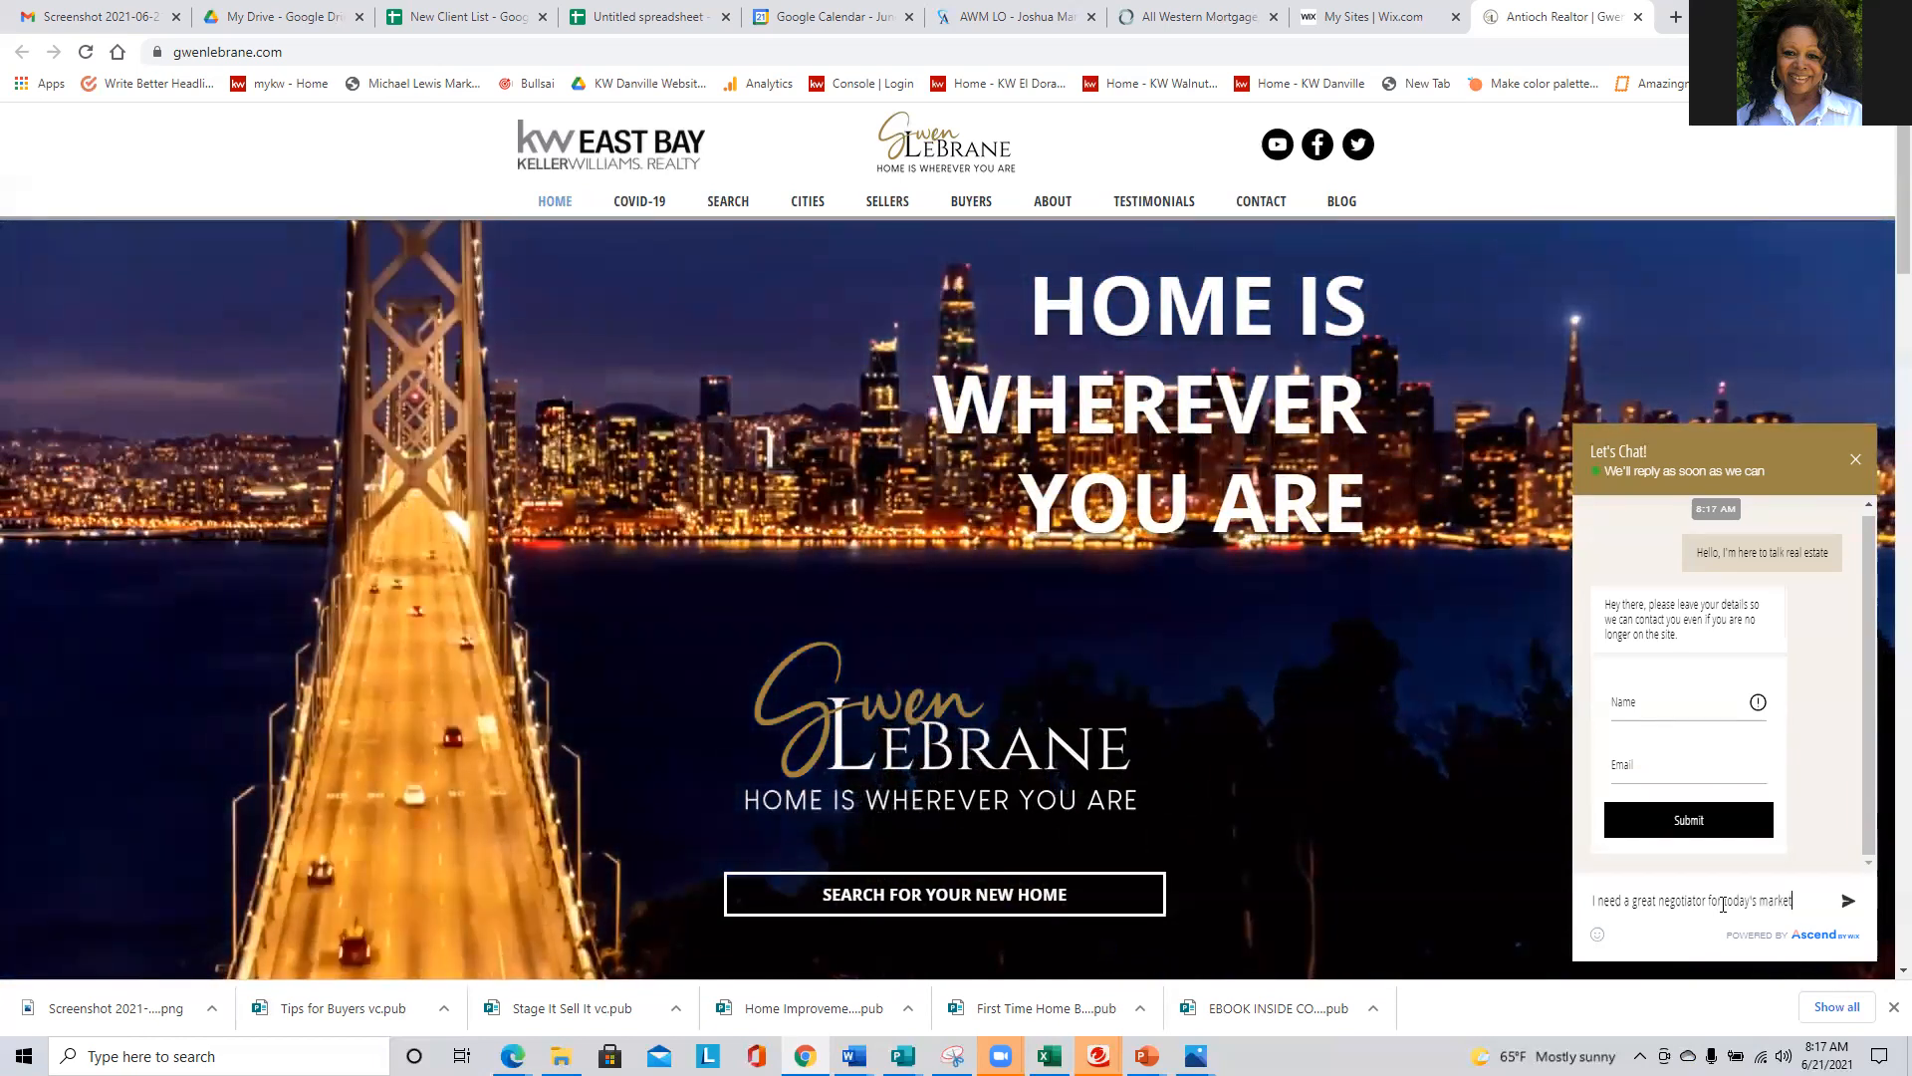
key("Return")
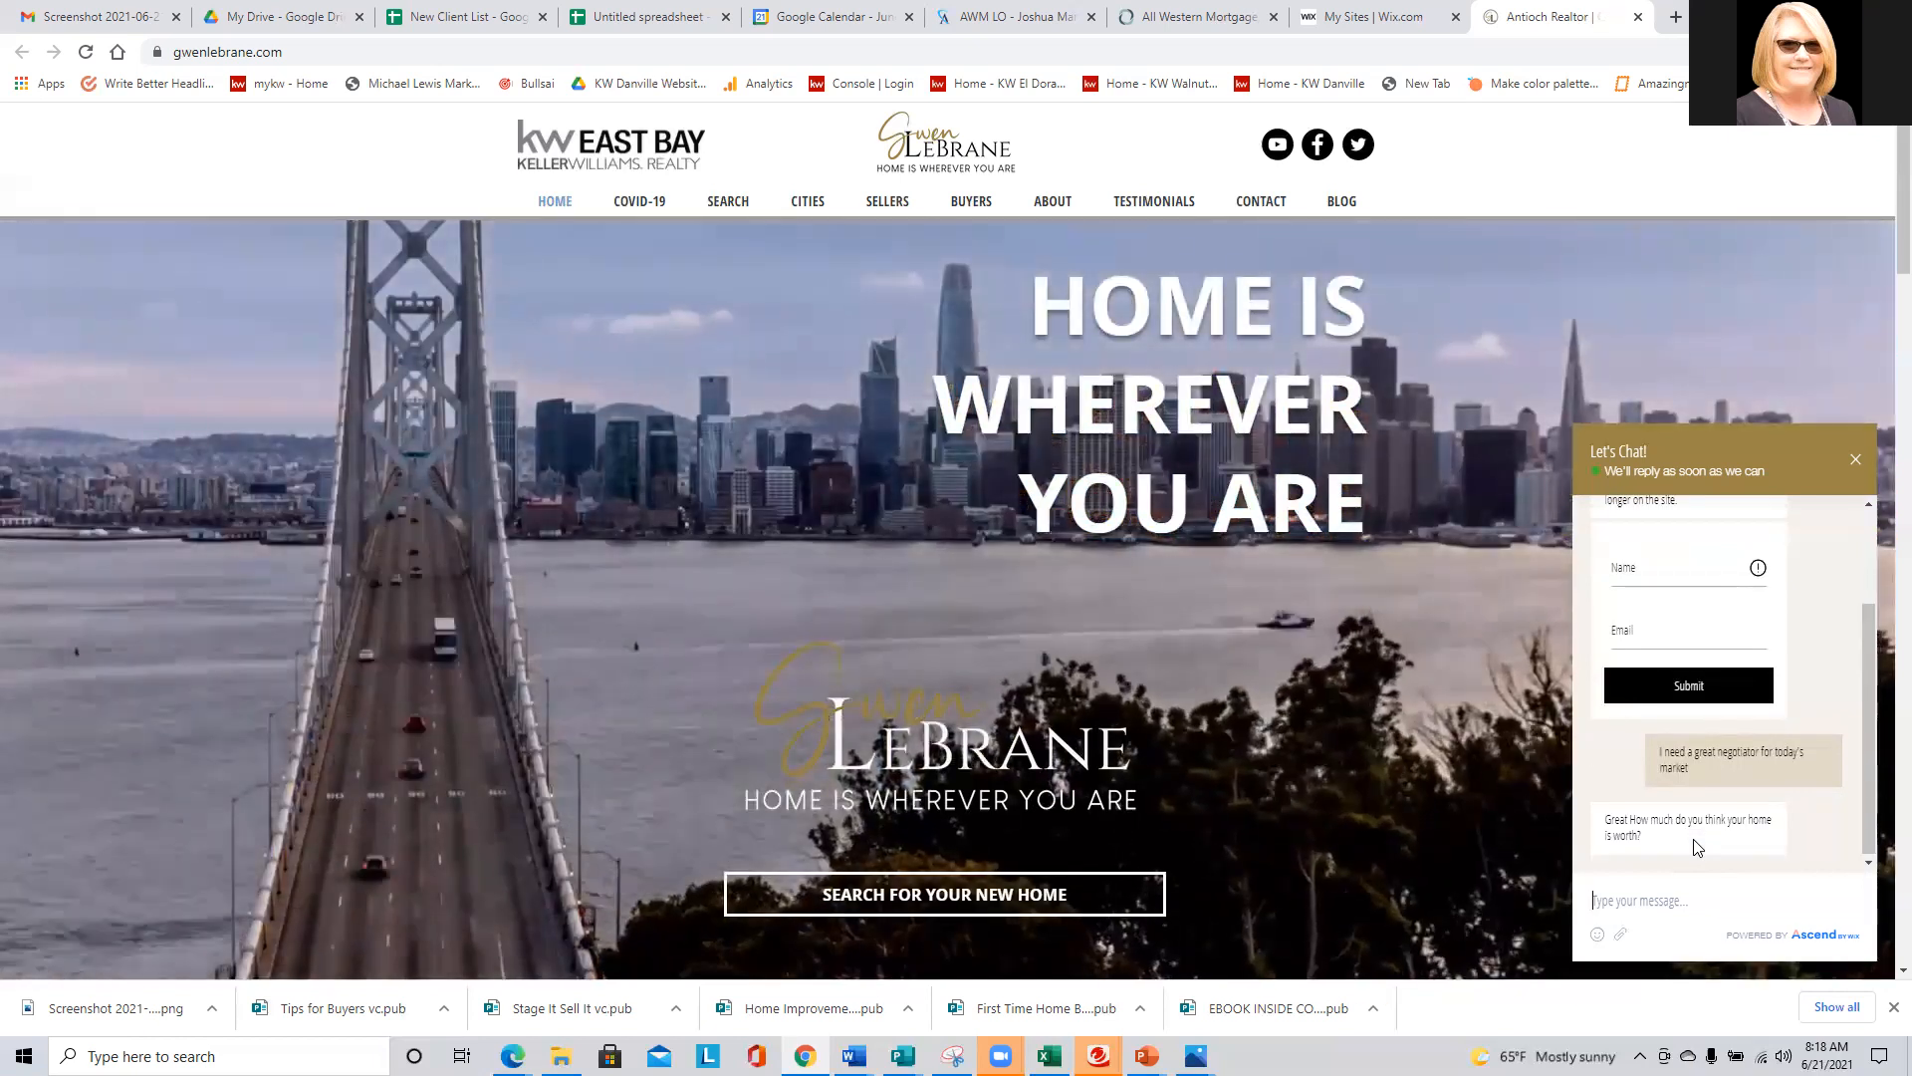
- Answer the home value question in the chat with "well $10M would be awesome but probably $500K realistically"
type("well ")
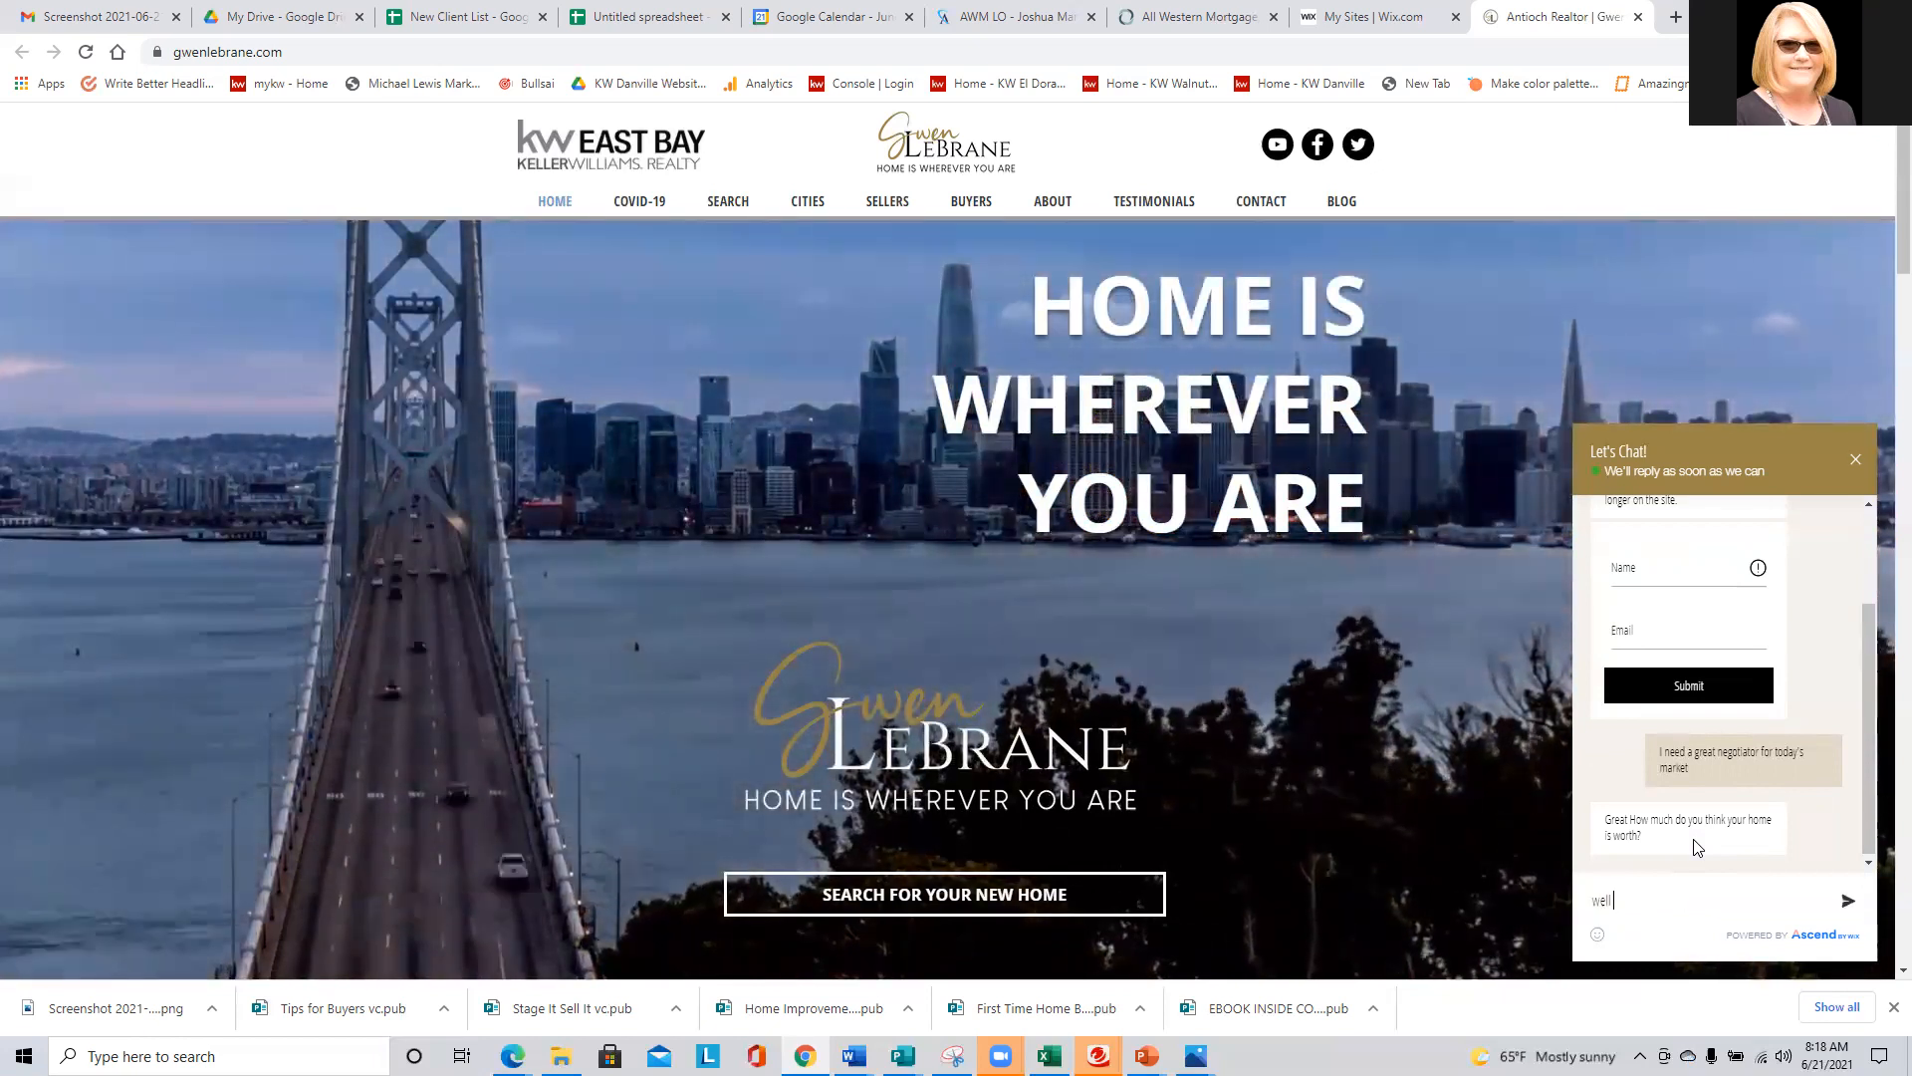
type("$10M wo")
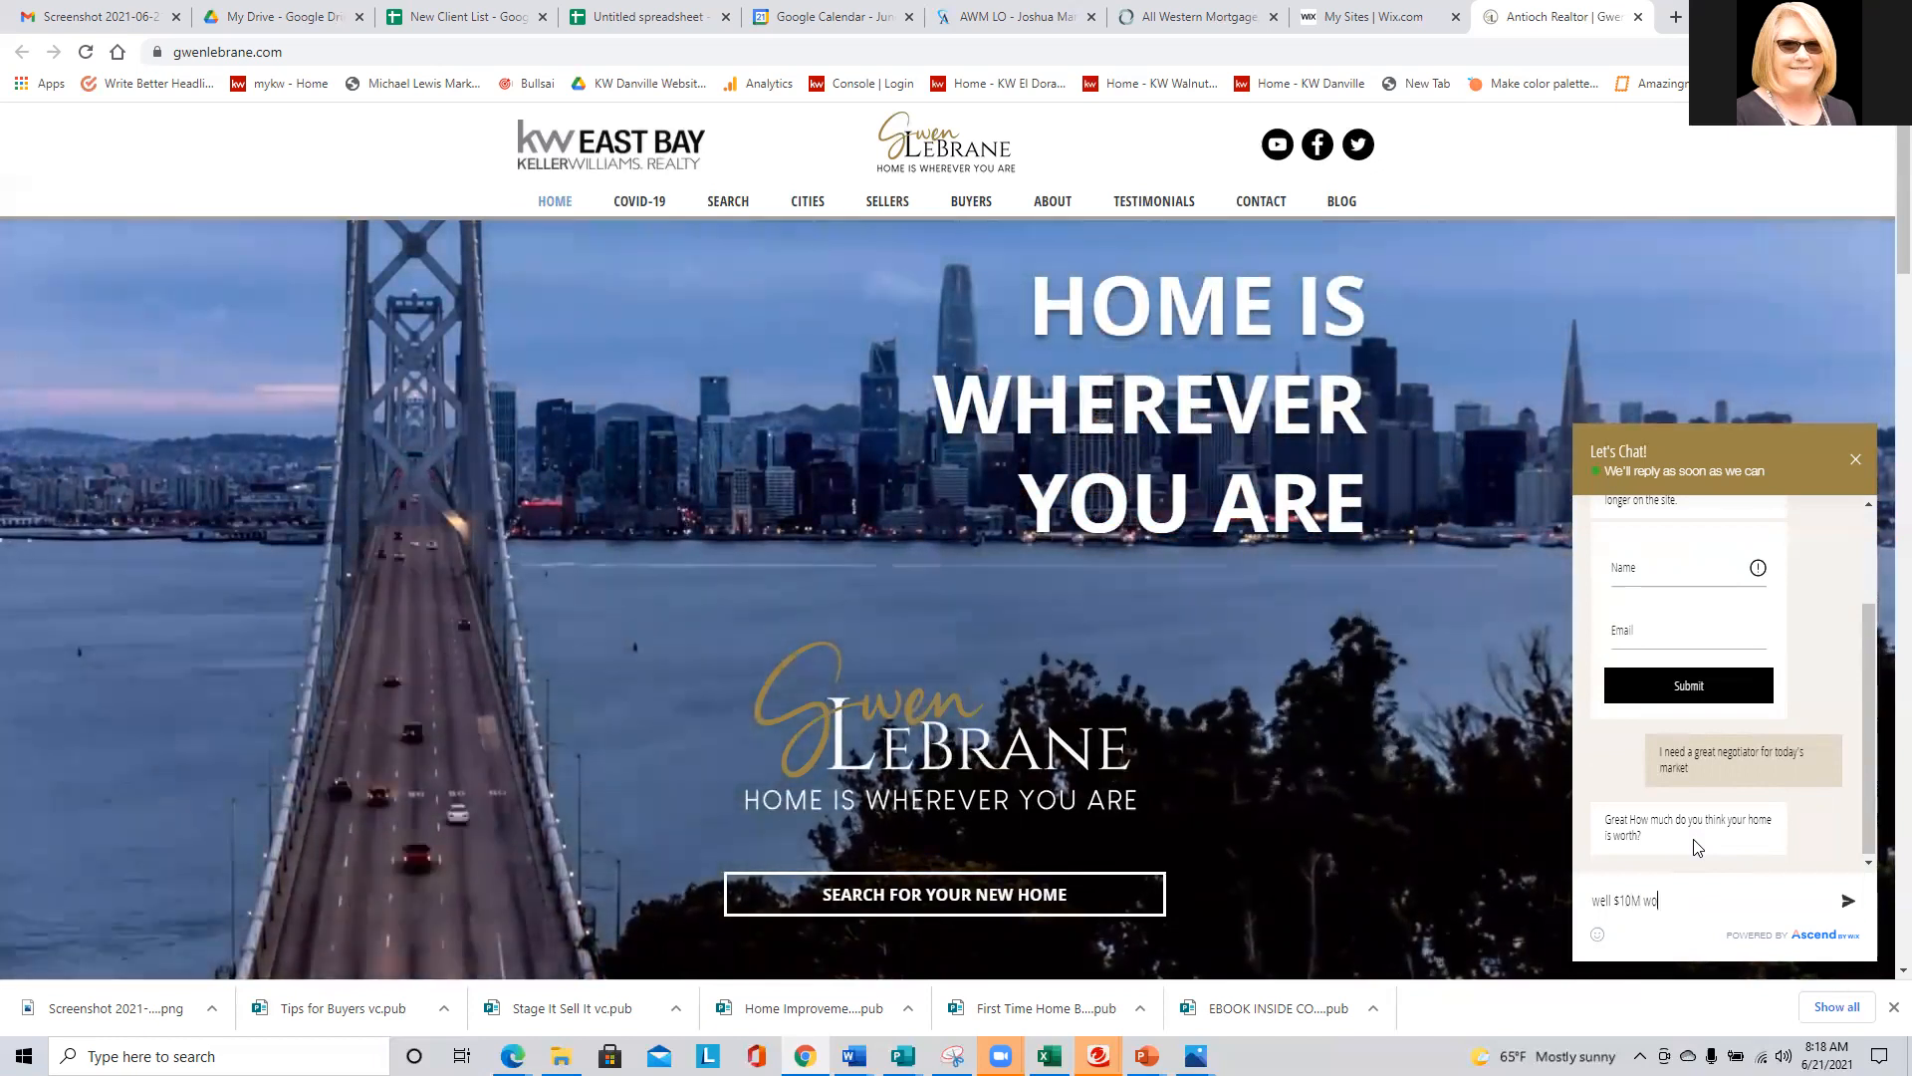
type("uld be awe")
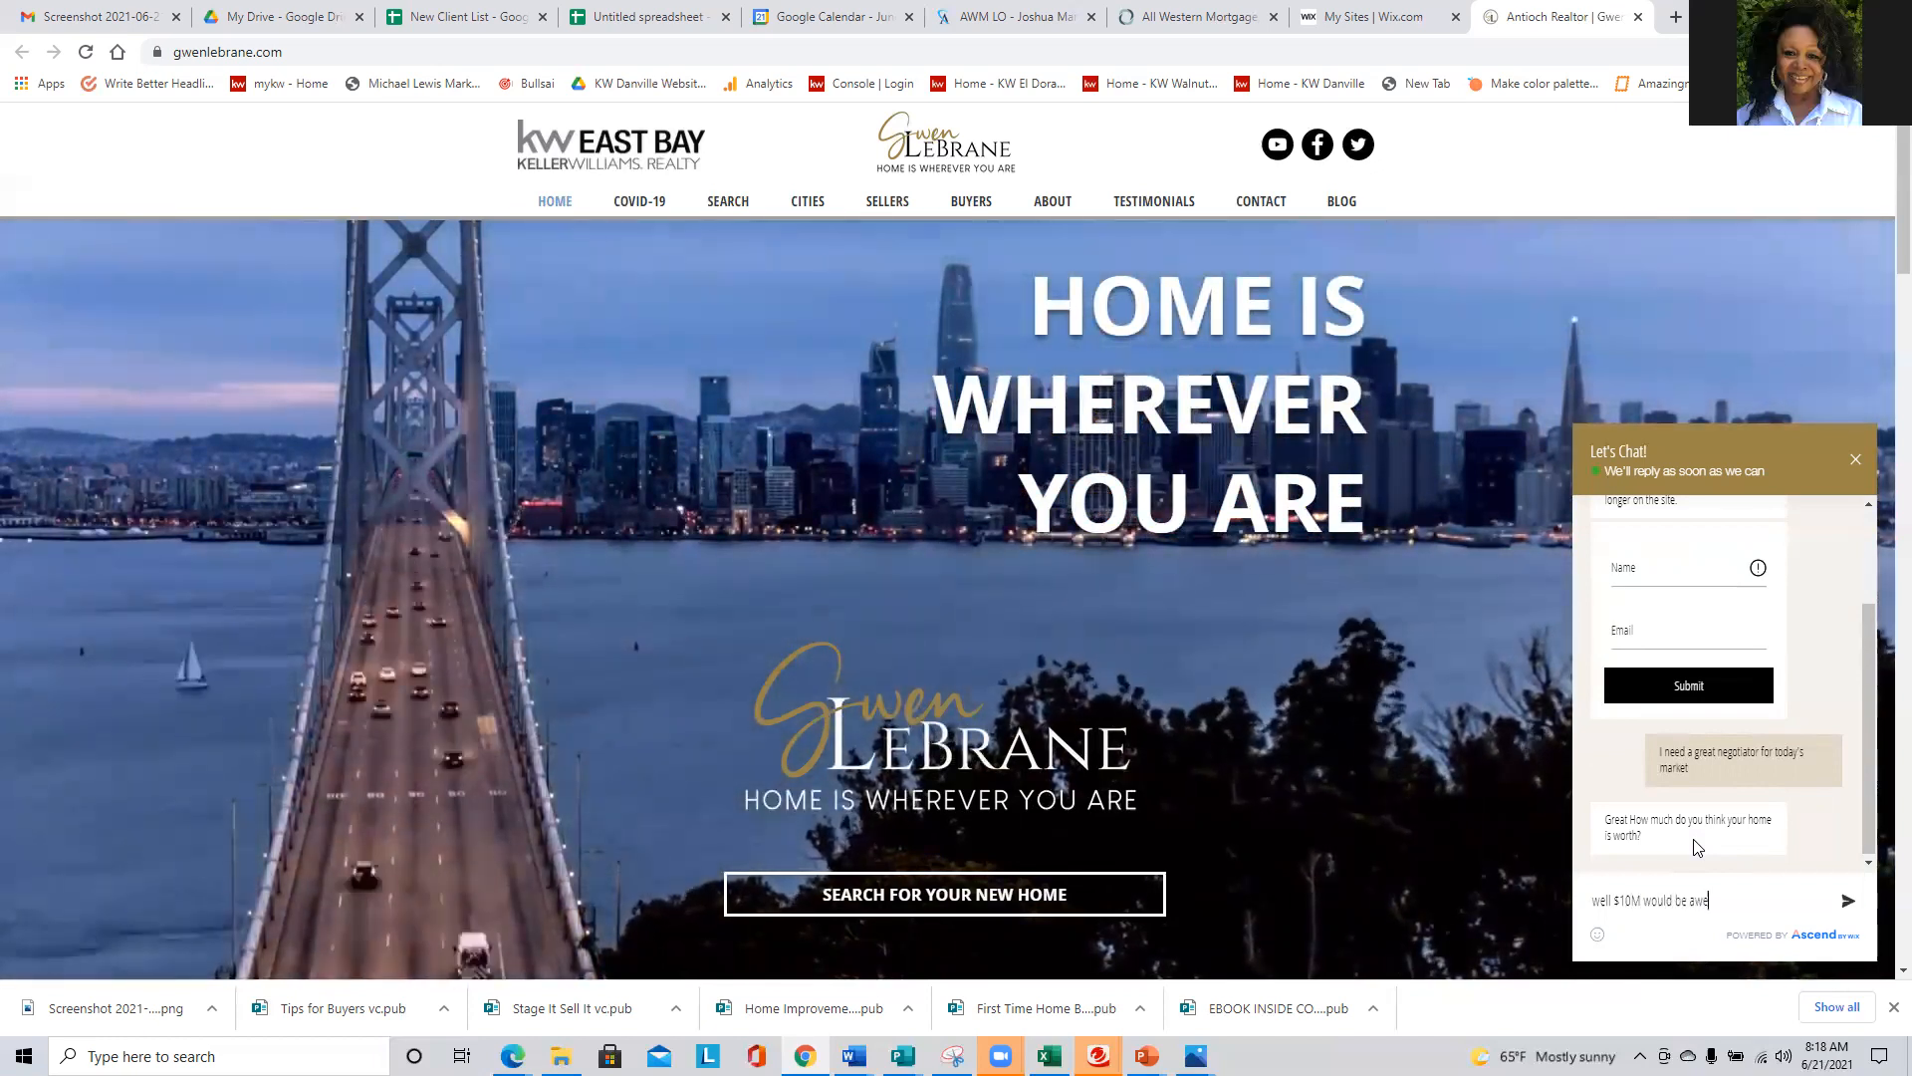
type("some but prob")
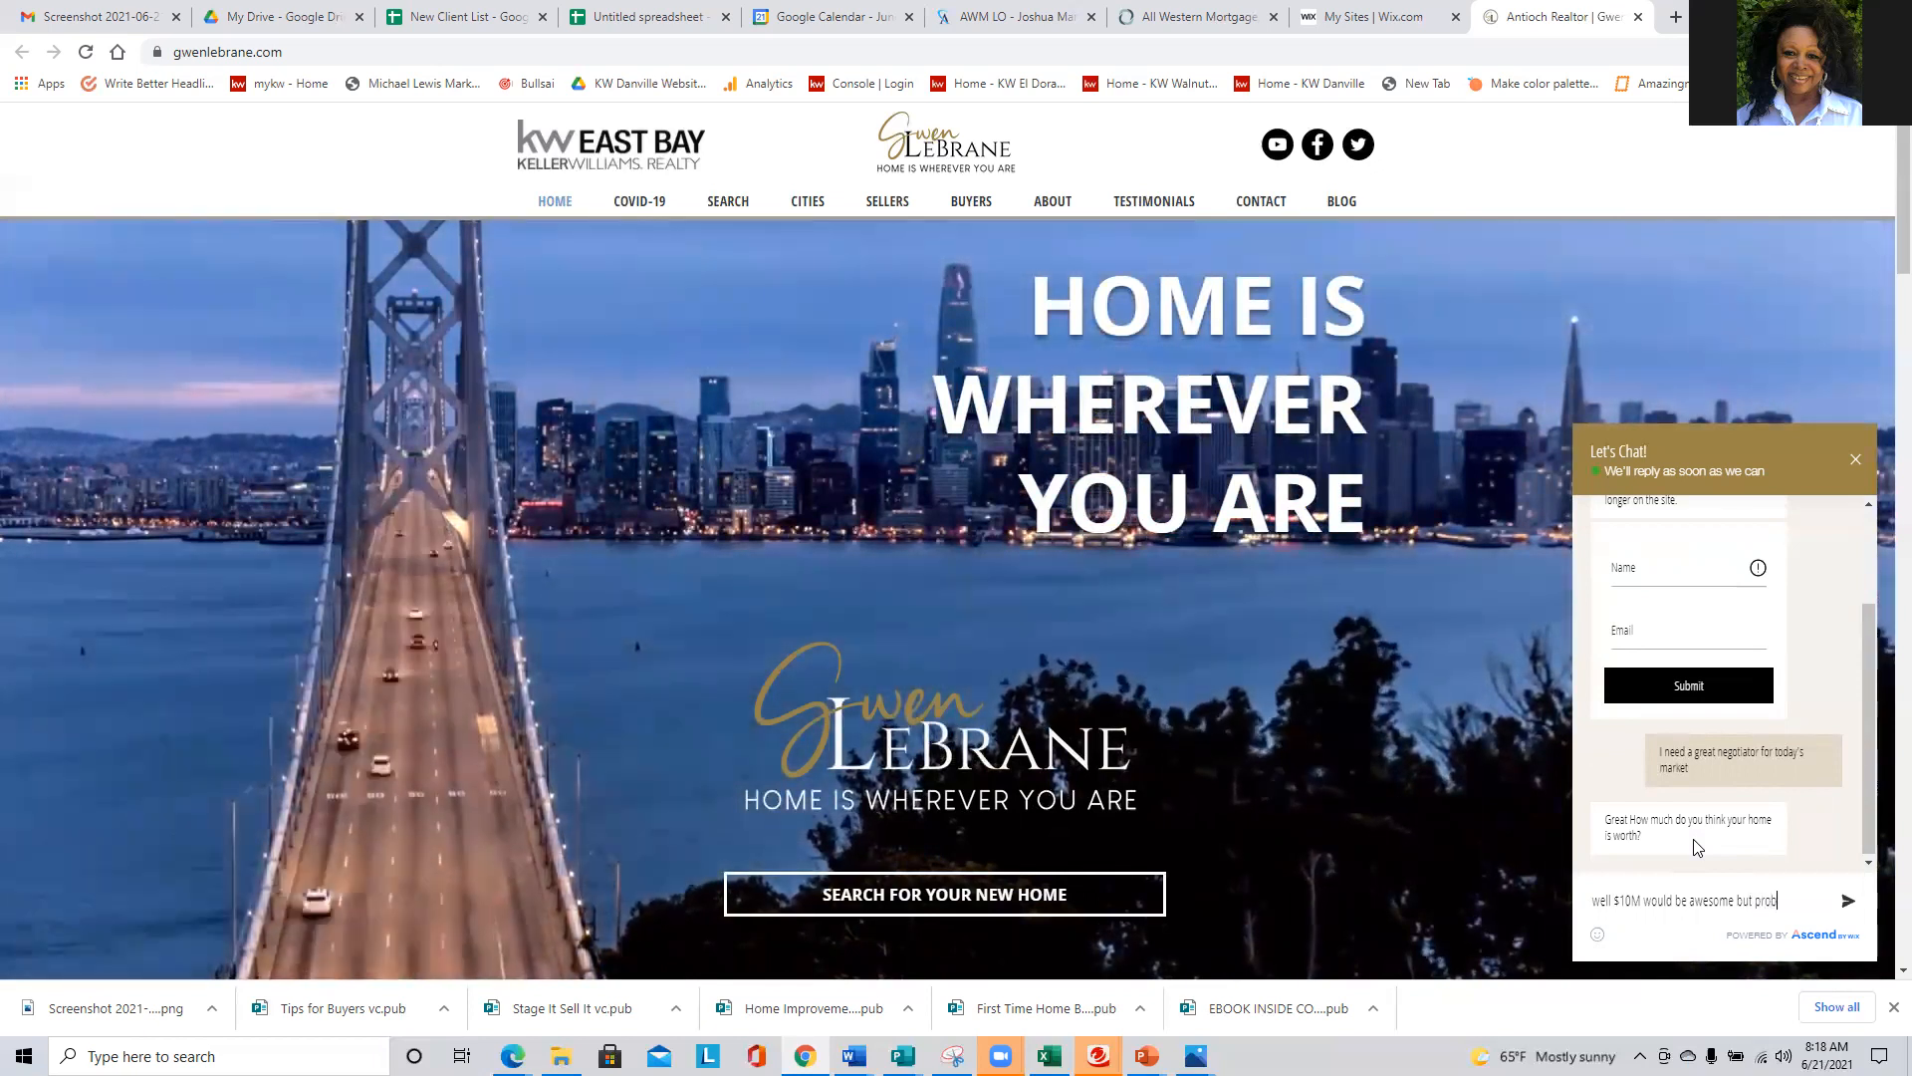
type("ably")
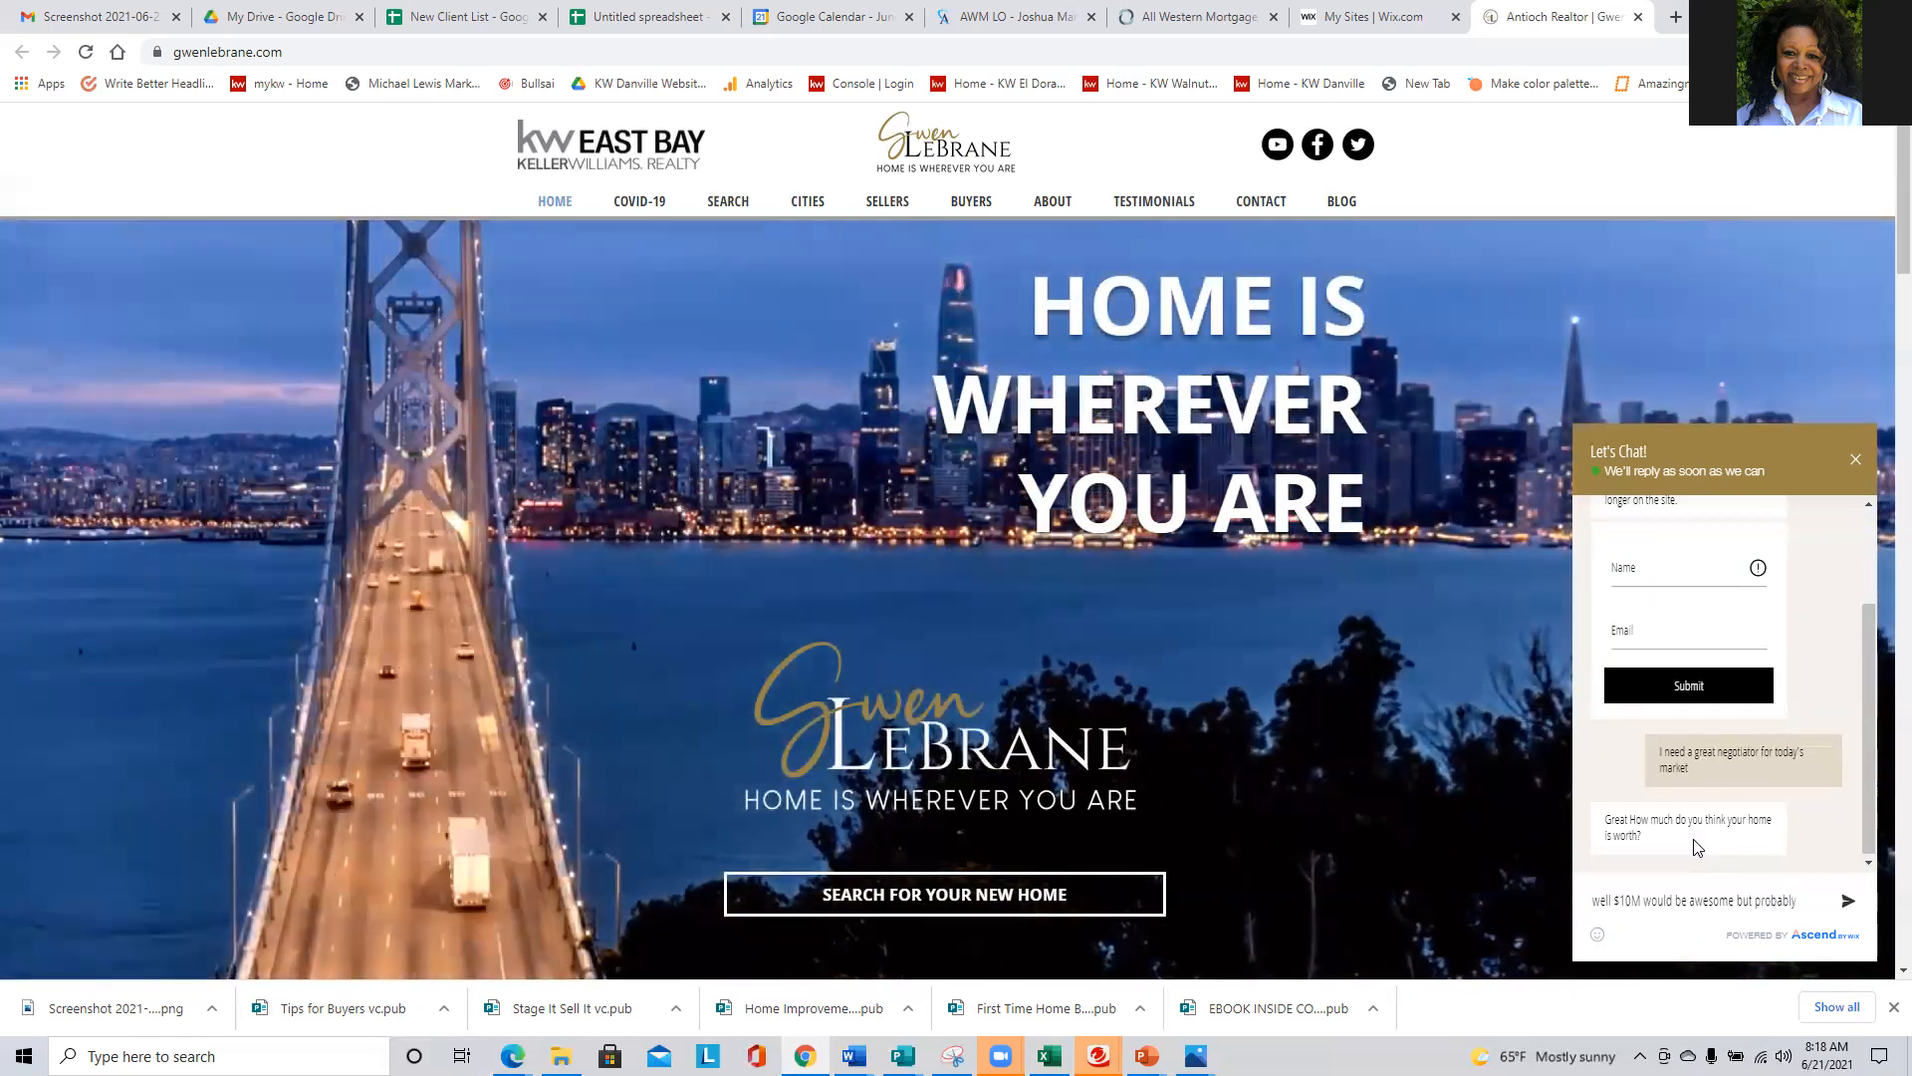
type(" $50")
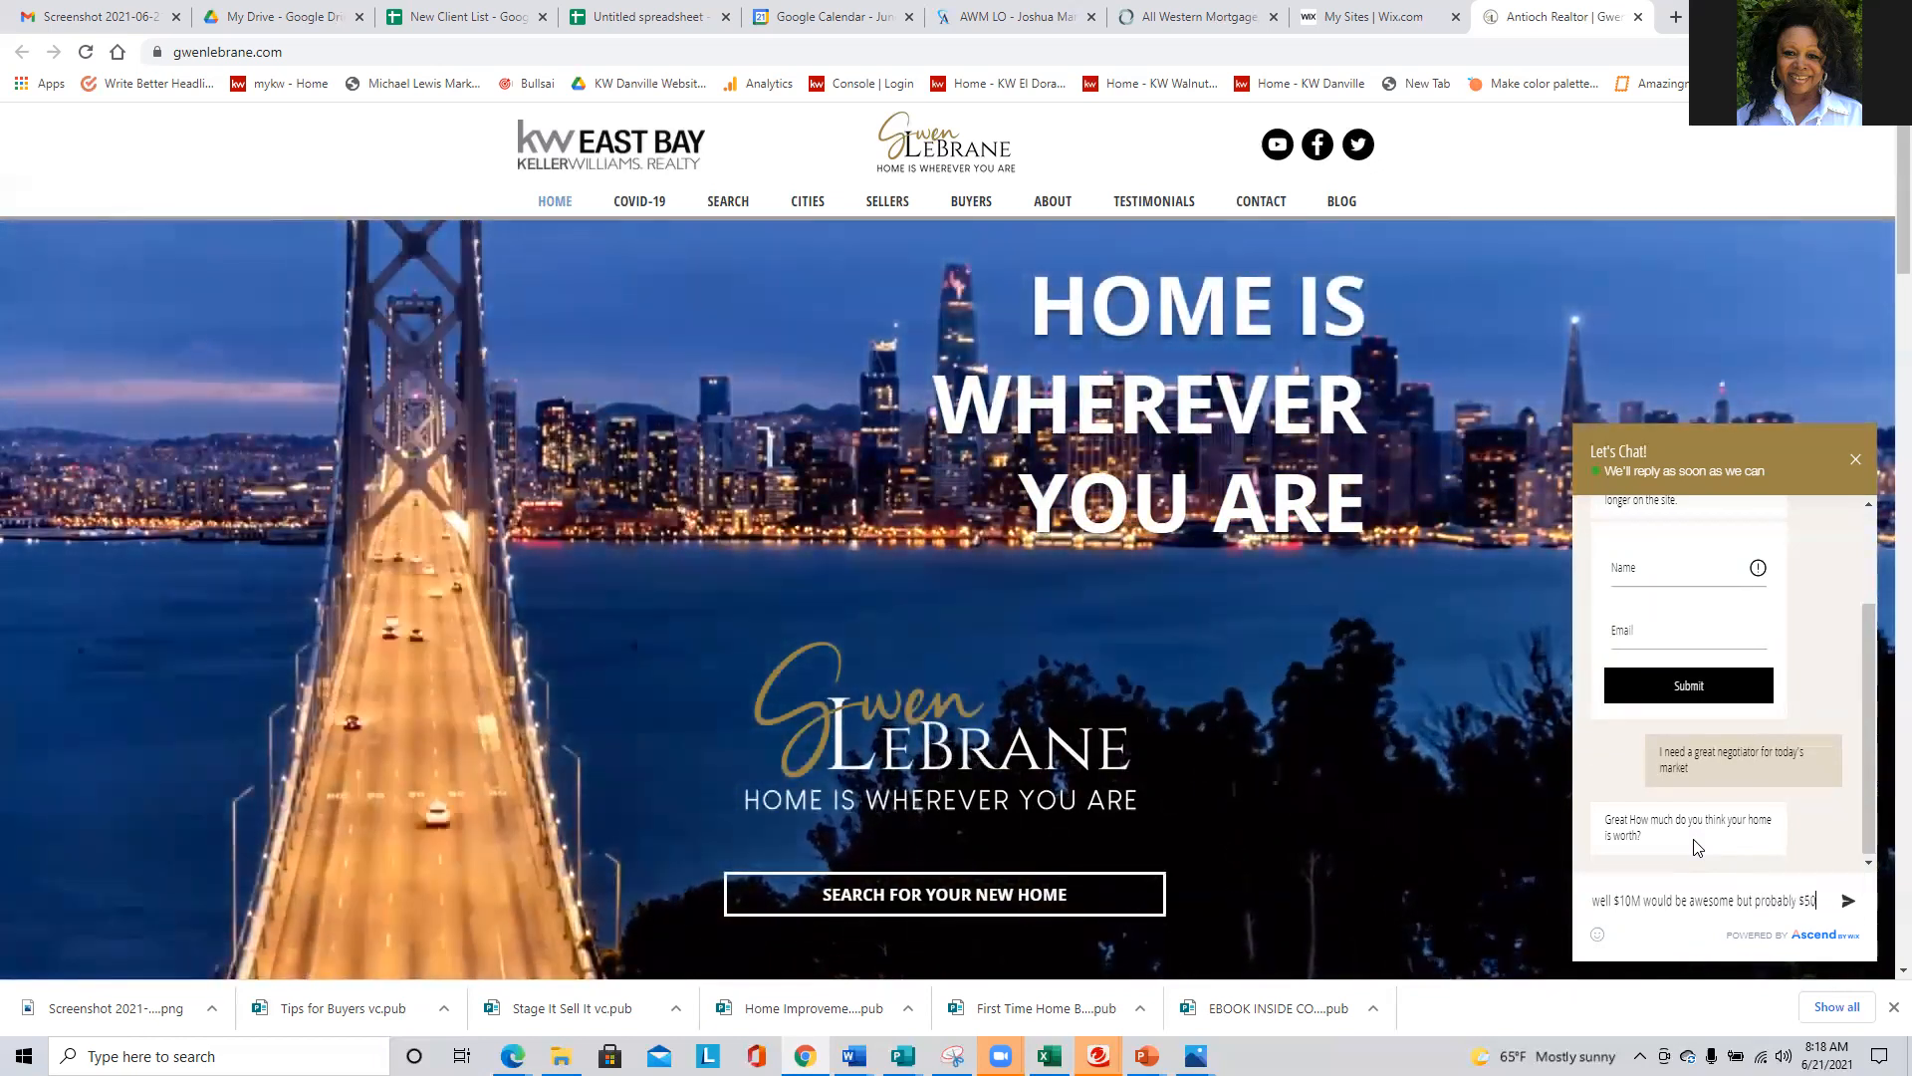
type("0K real")
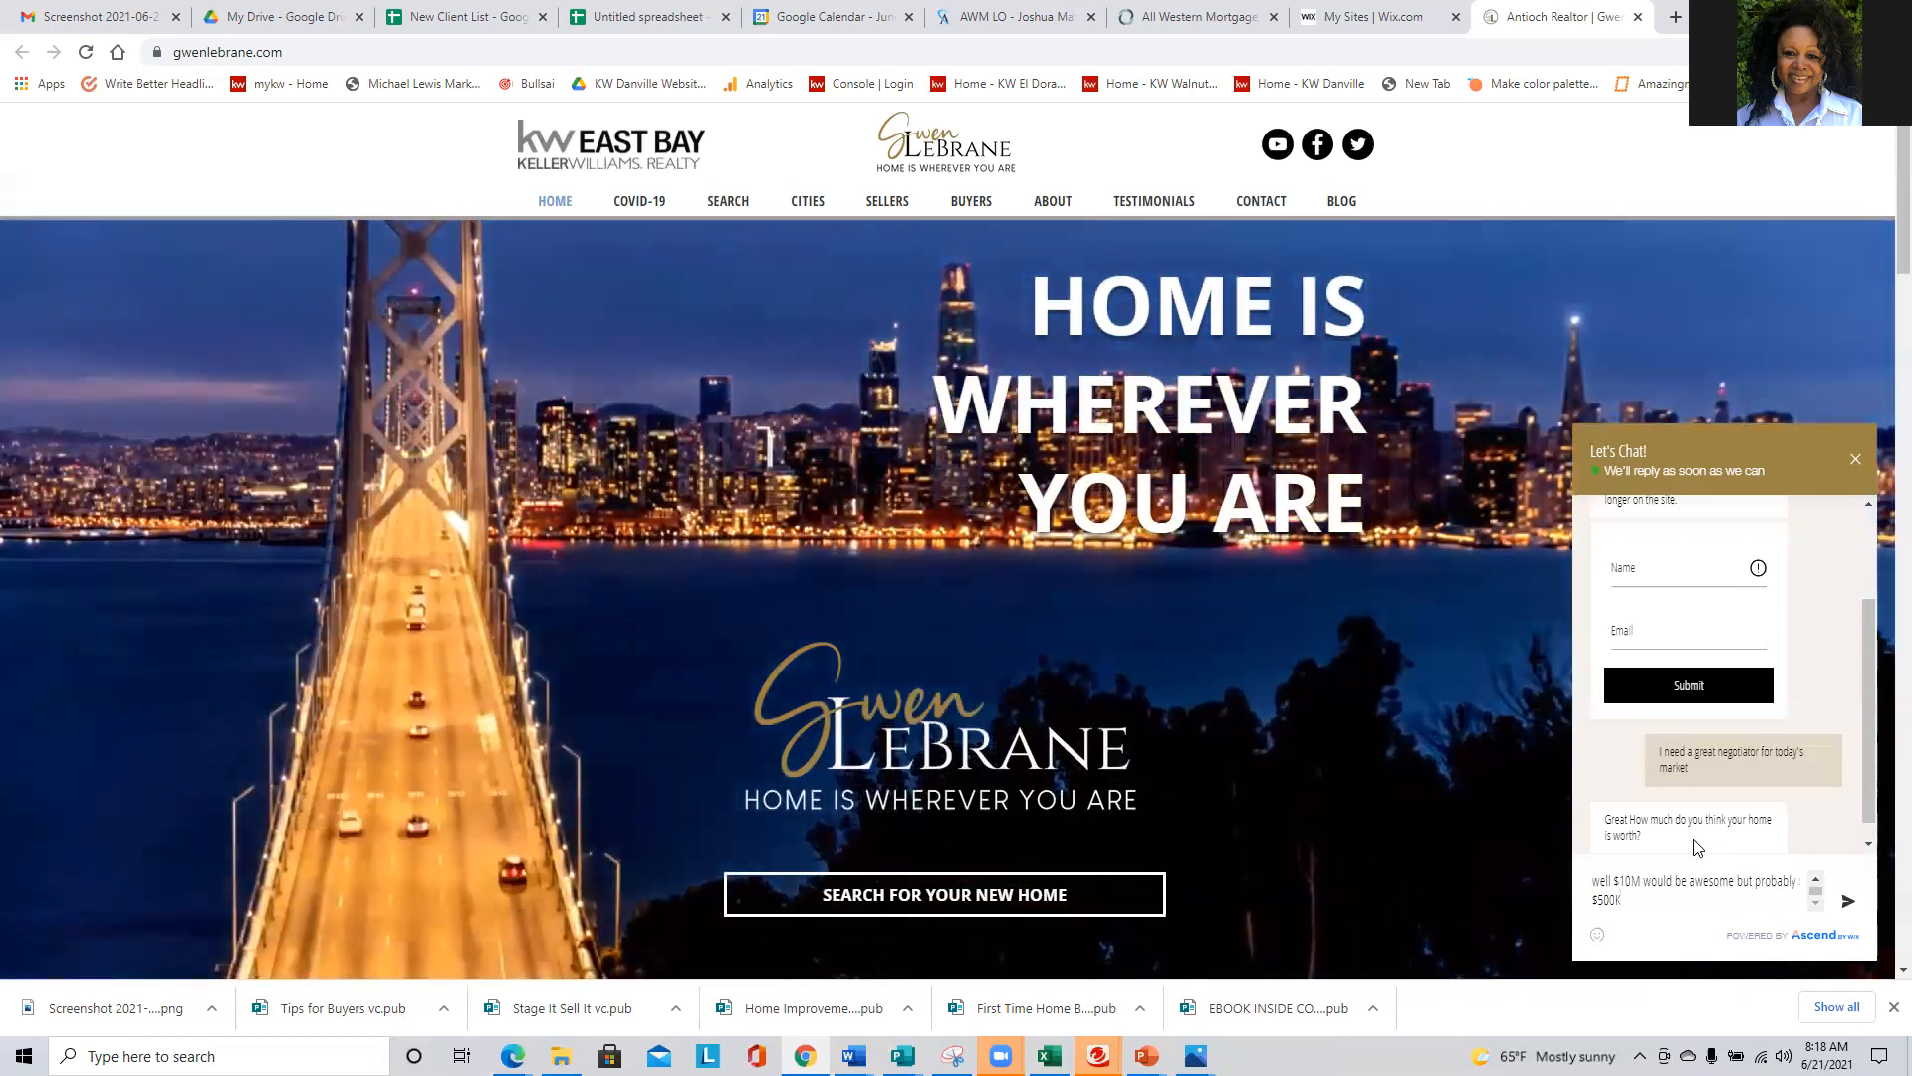
type("is")
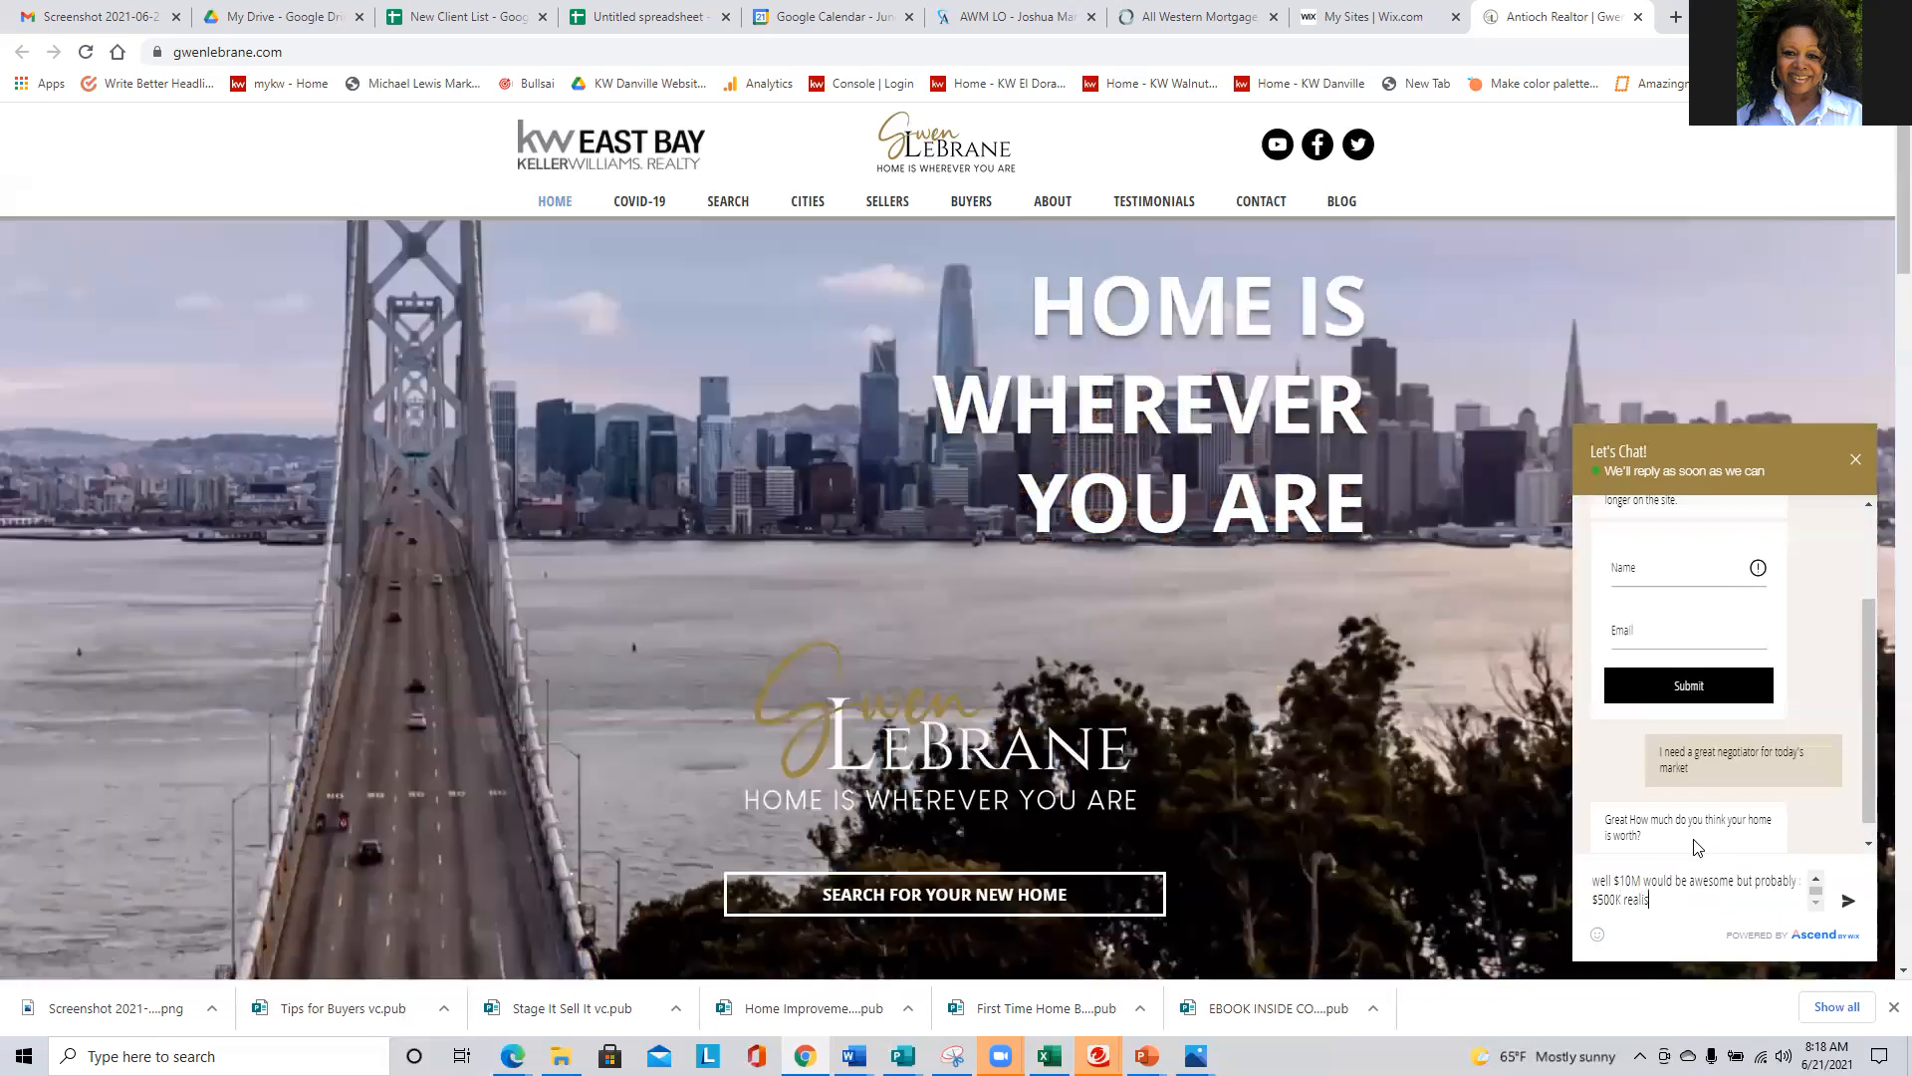
type("tically")
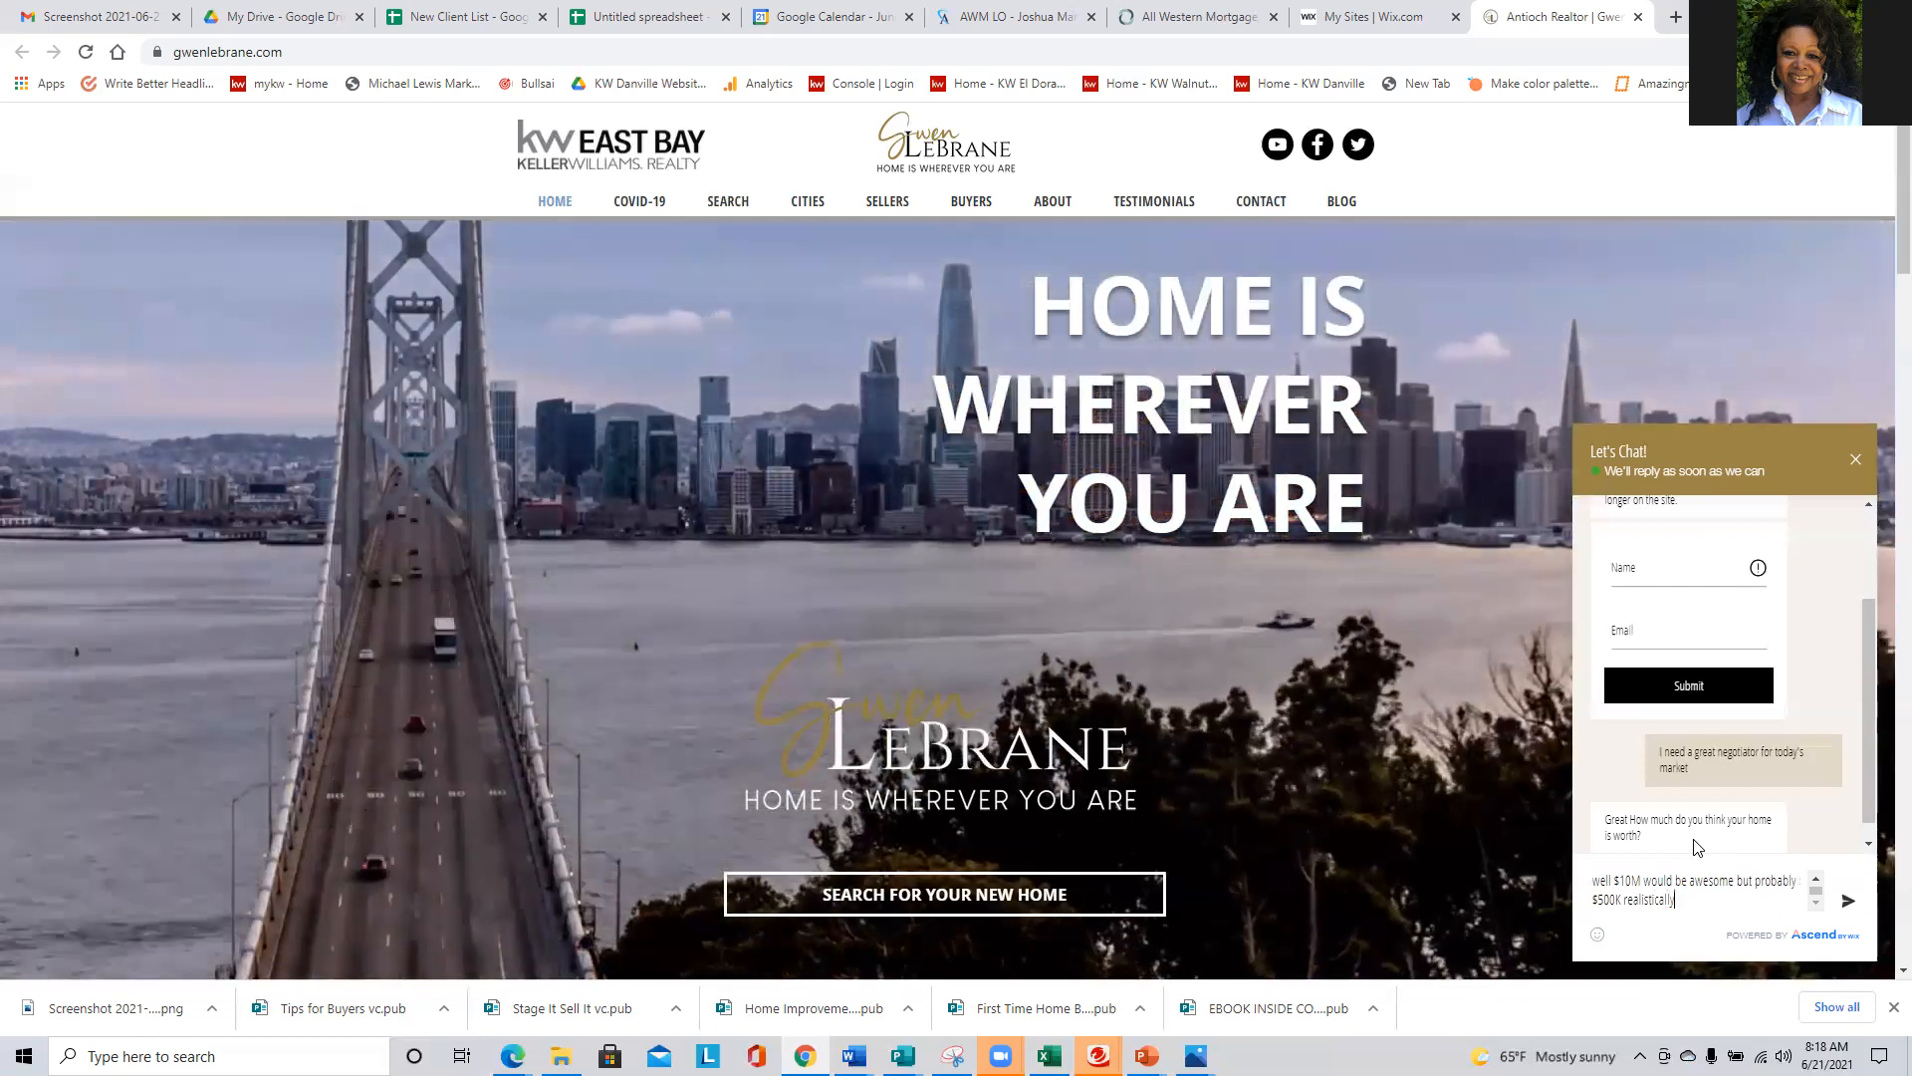
key("Return")
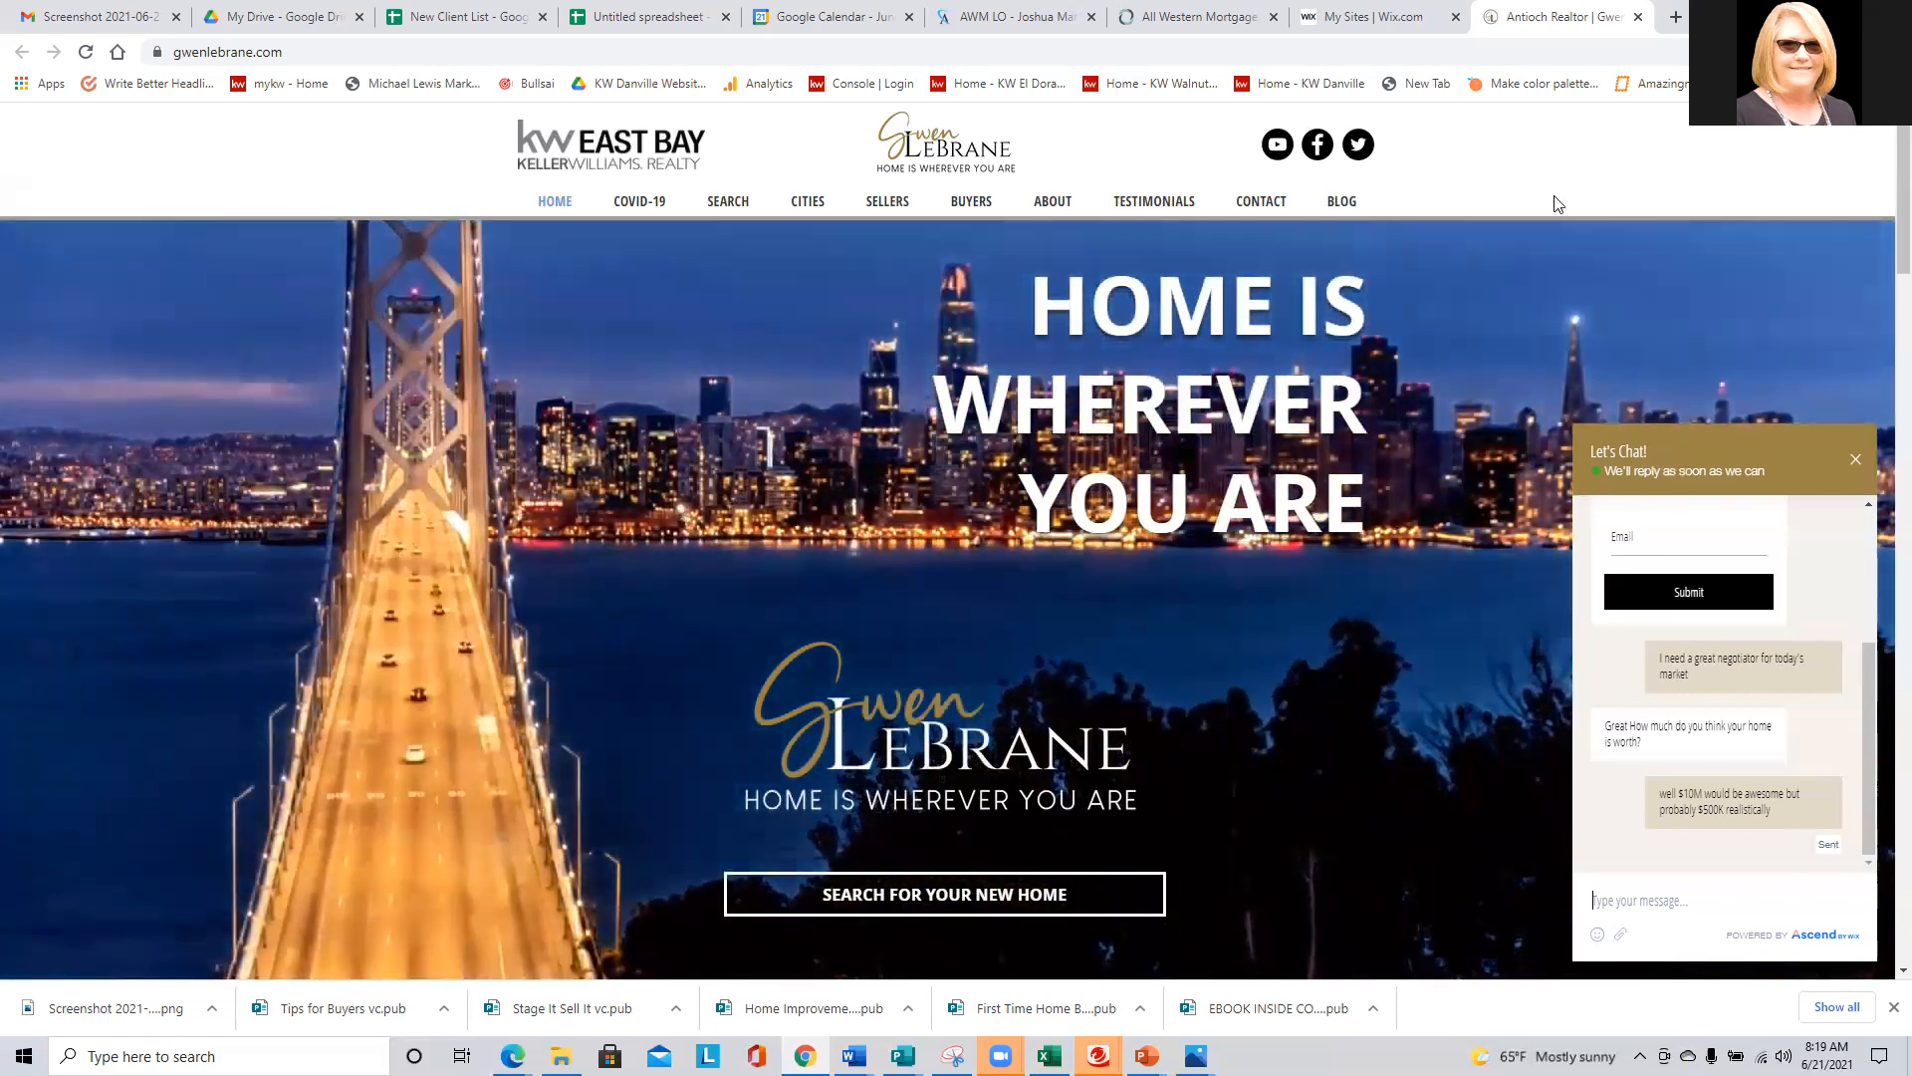
- Switch to the Wix site list and open the realtor's site in the editor
left_click(1362, 9)
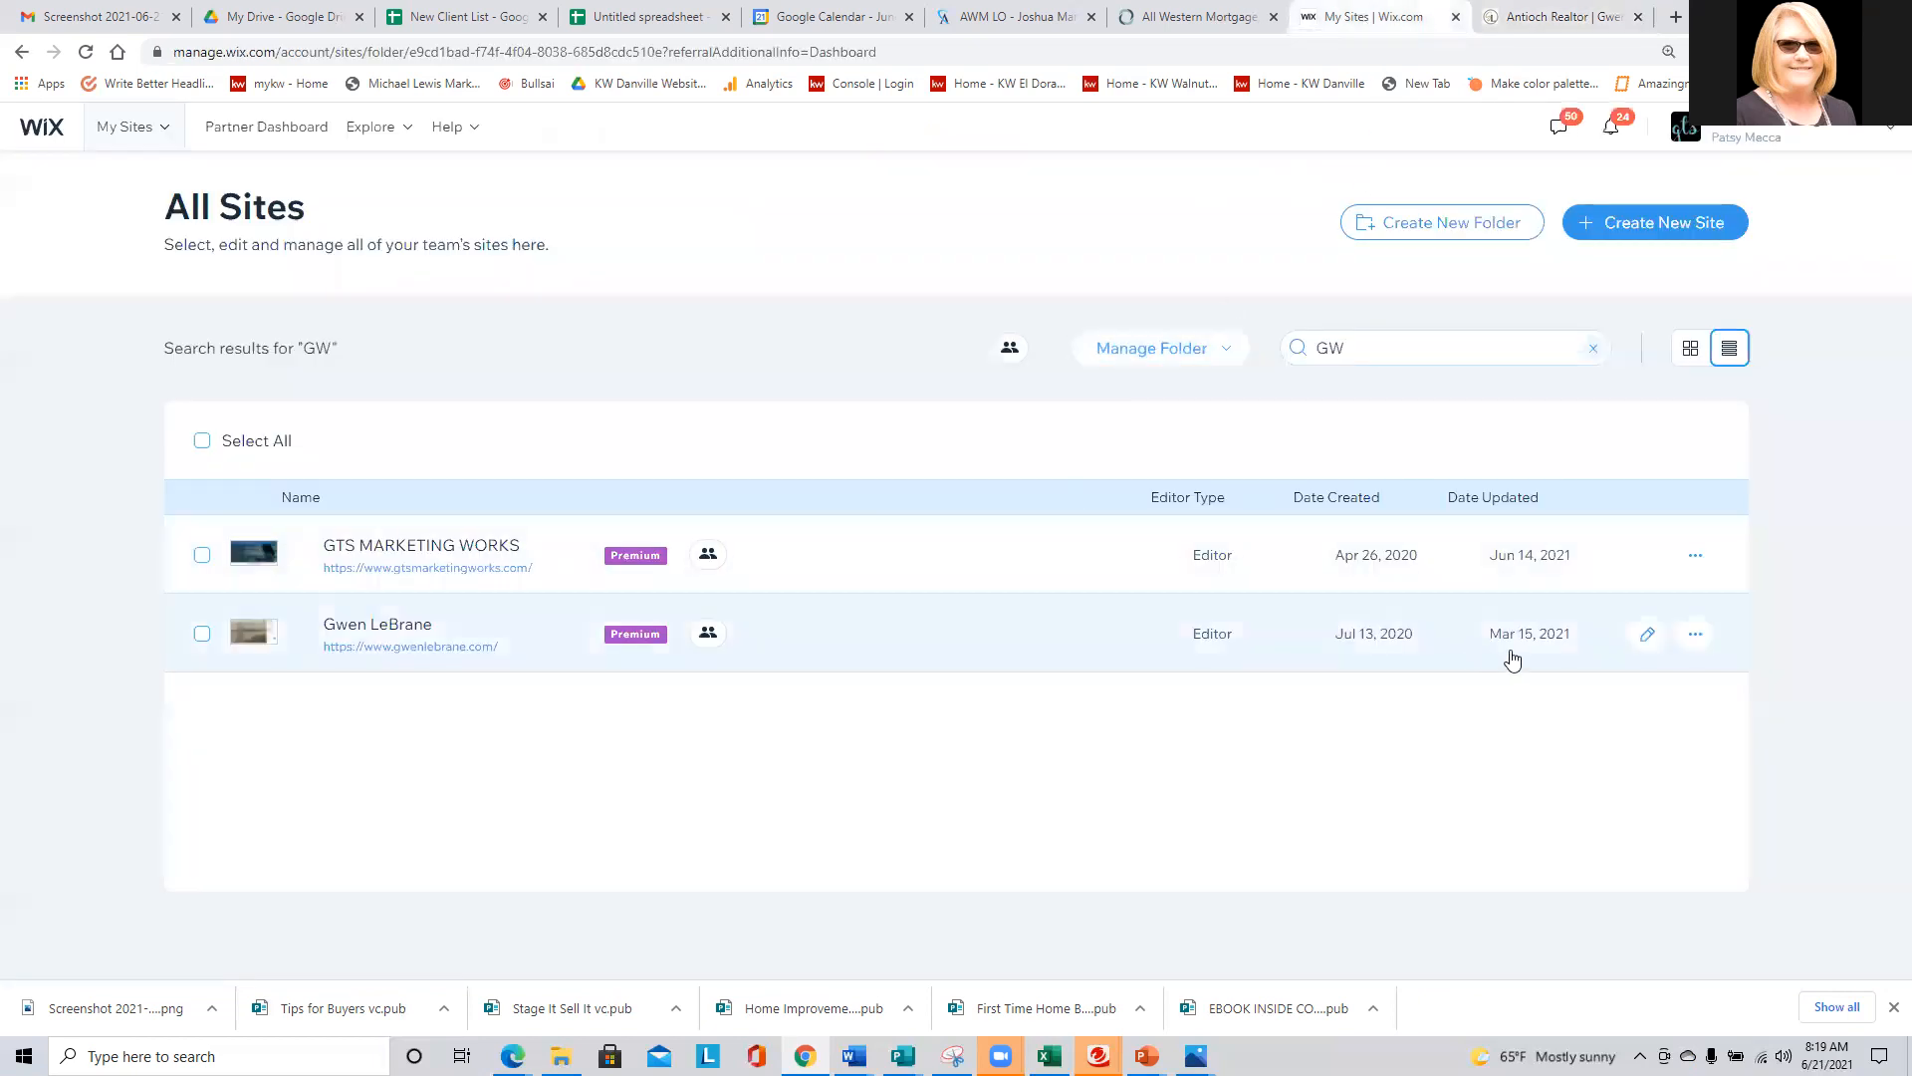
left_click(1643, 634)
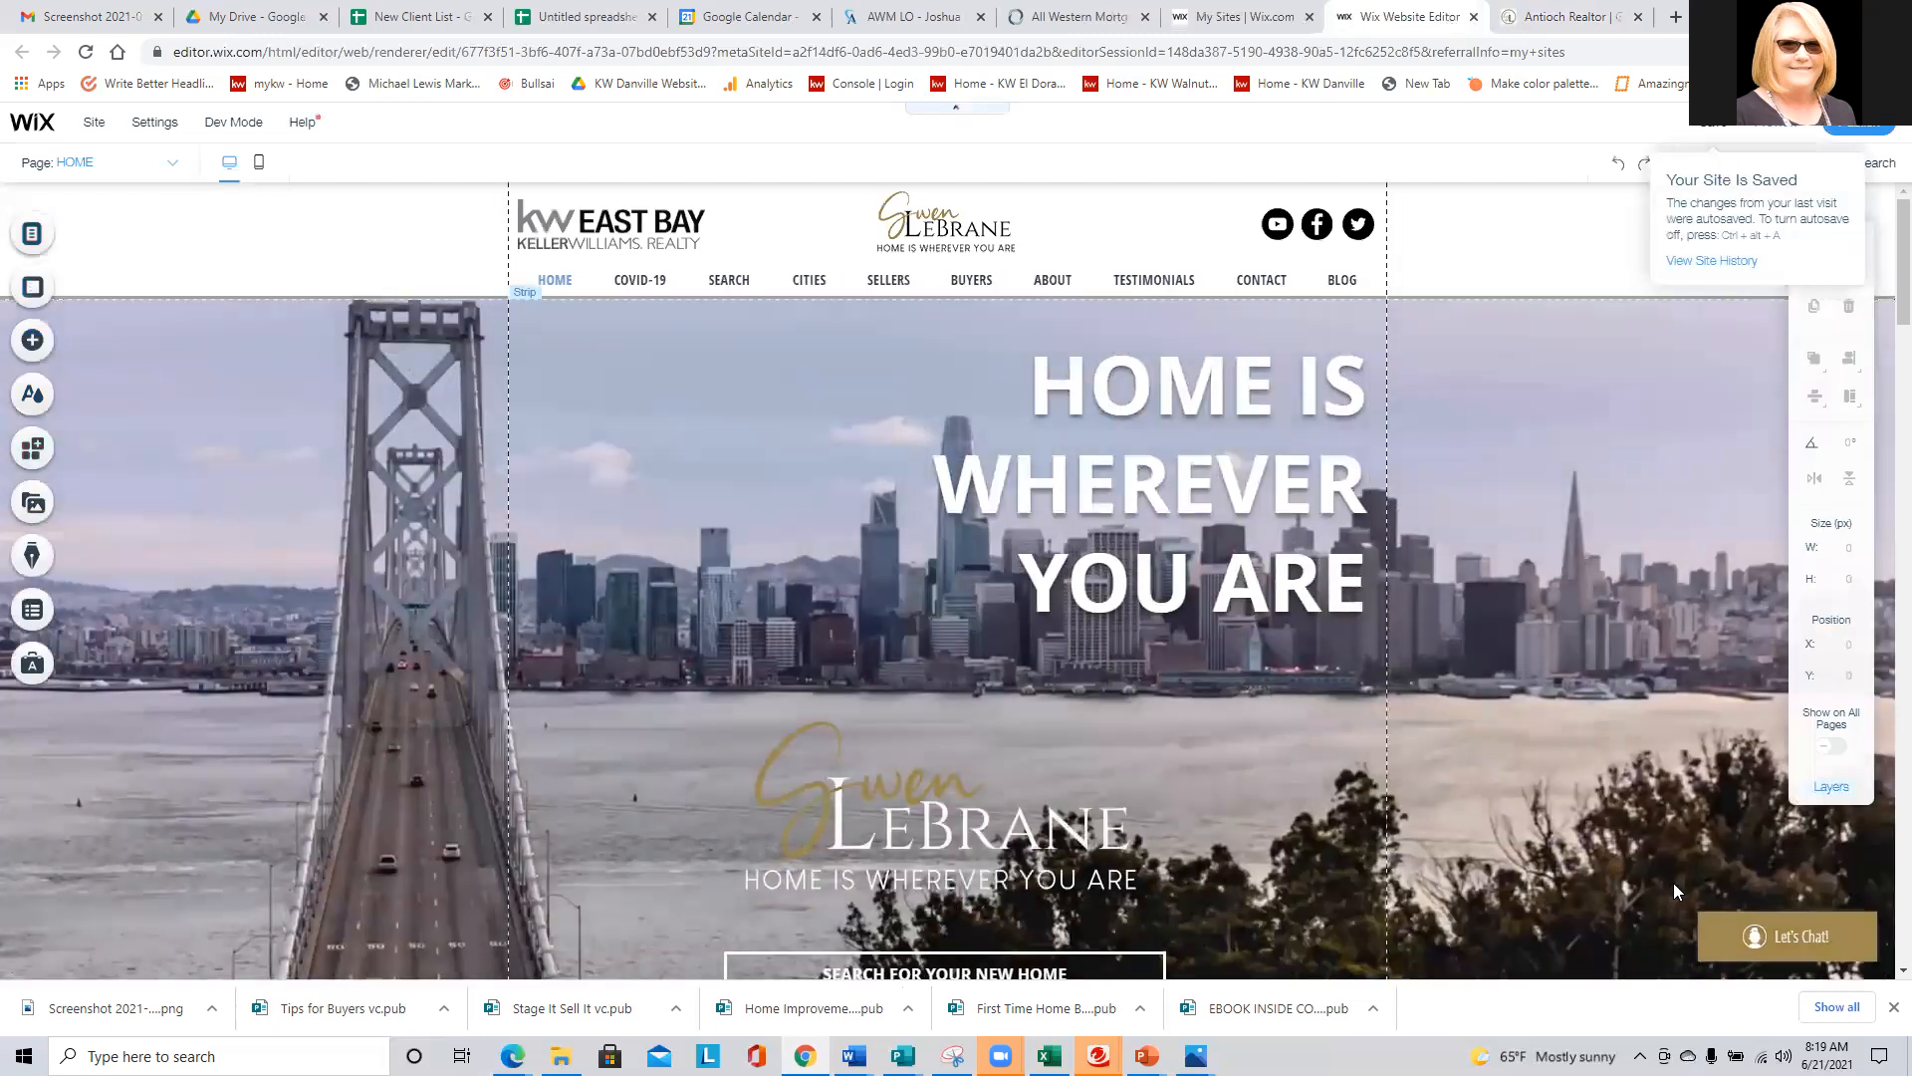
- Open the site chat's settings and review its display options for page position, new messages and chat visibility
left_click(1721, 935)
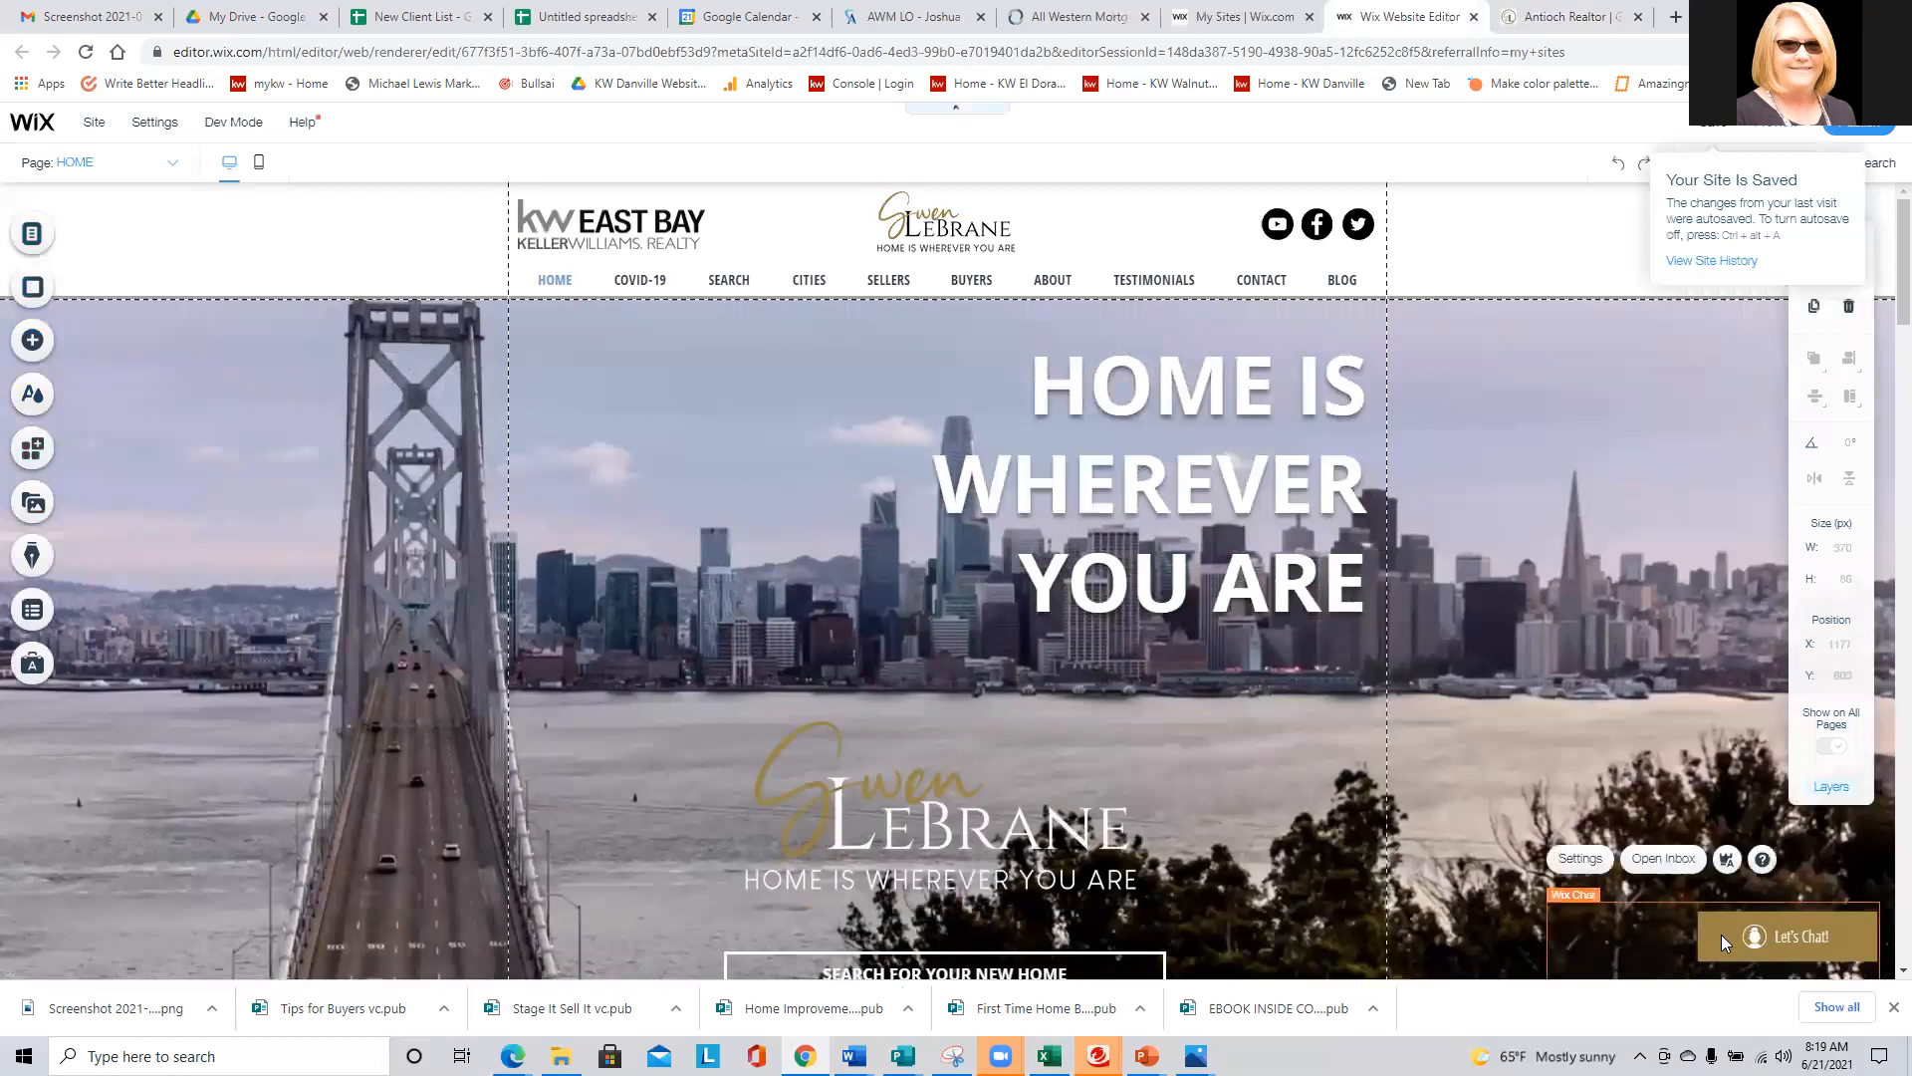
left_click(1579, 861)
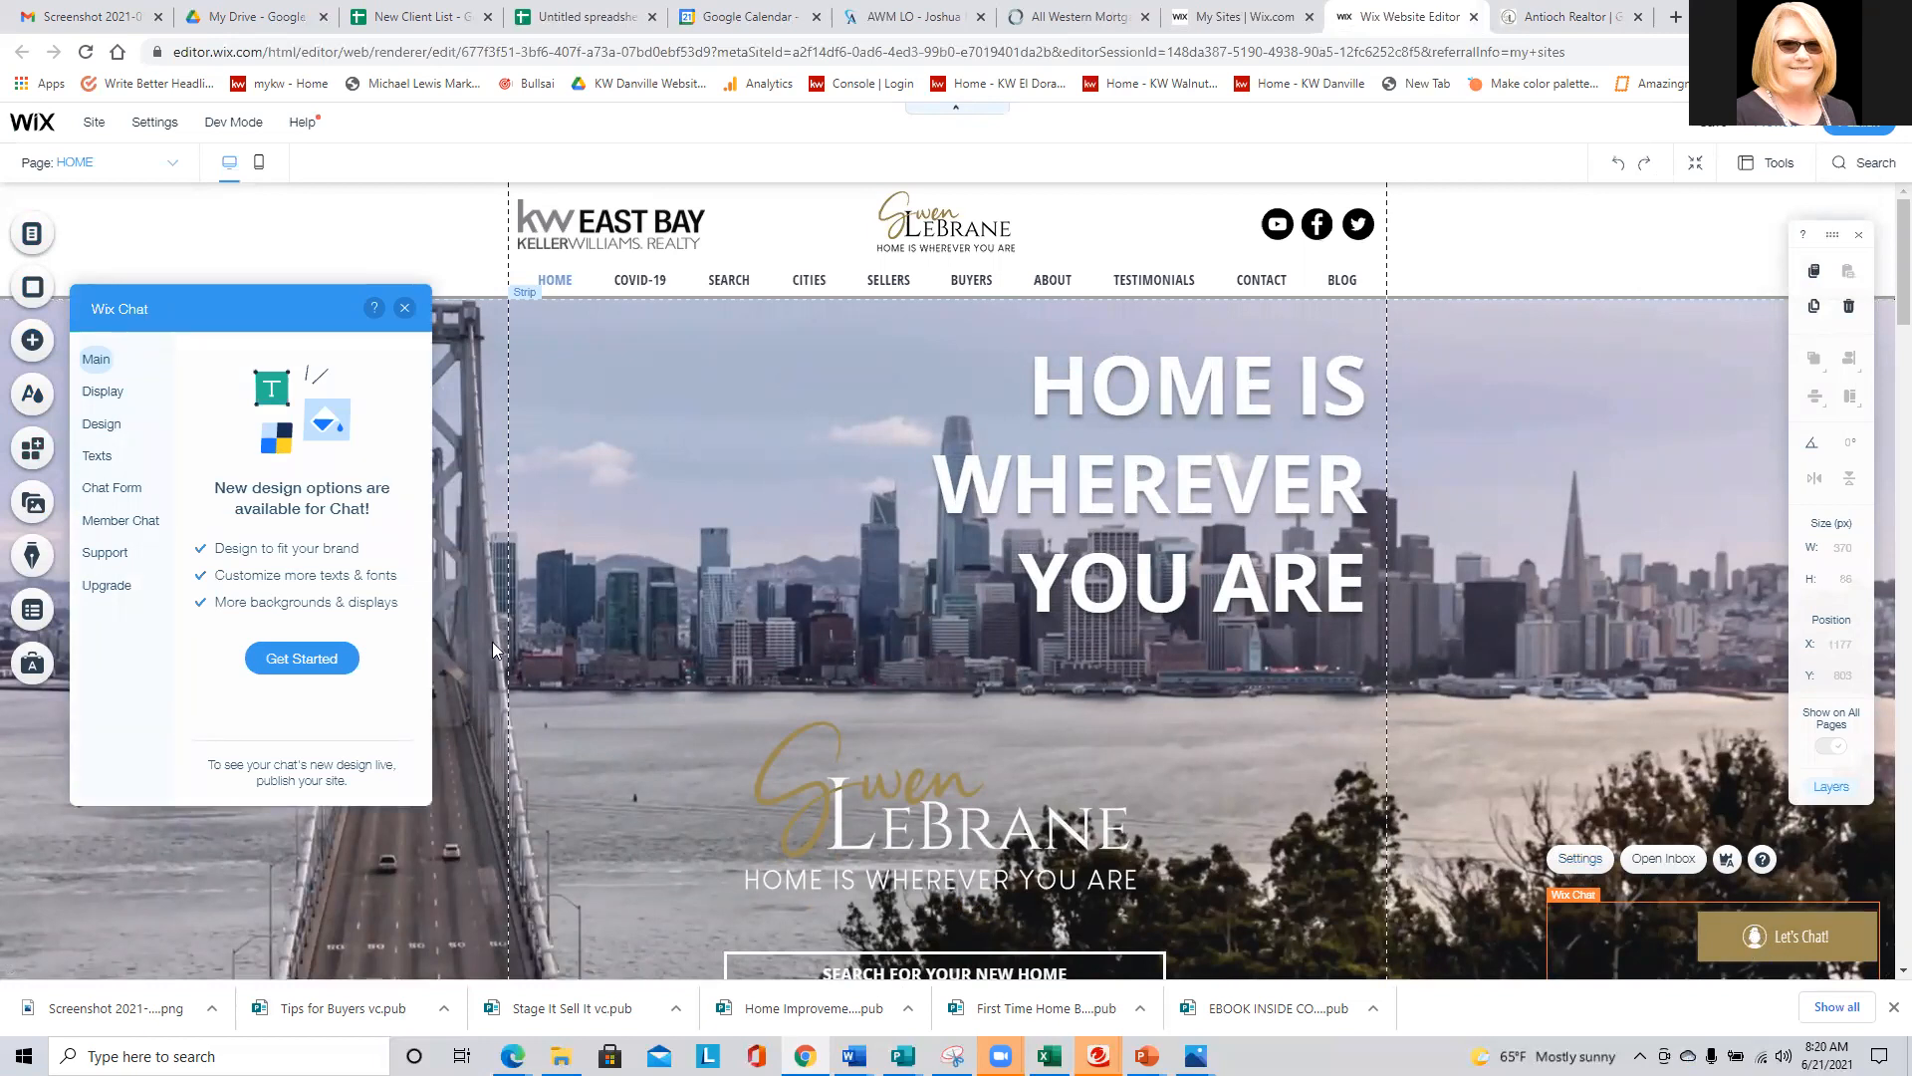
left_click(99, 394)
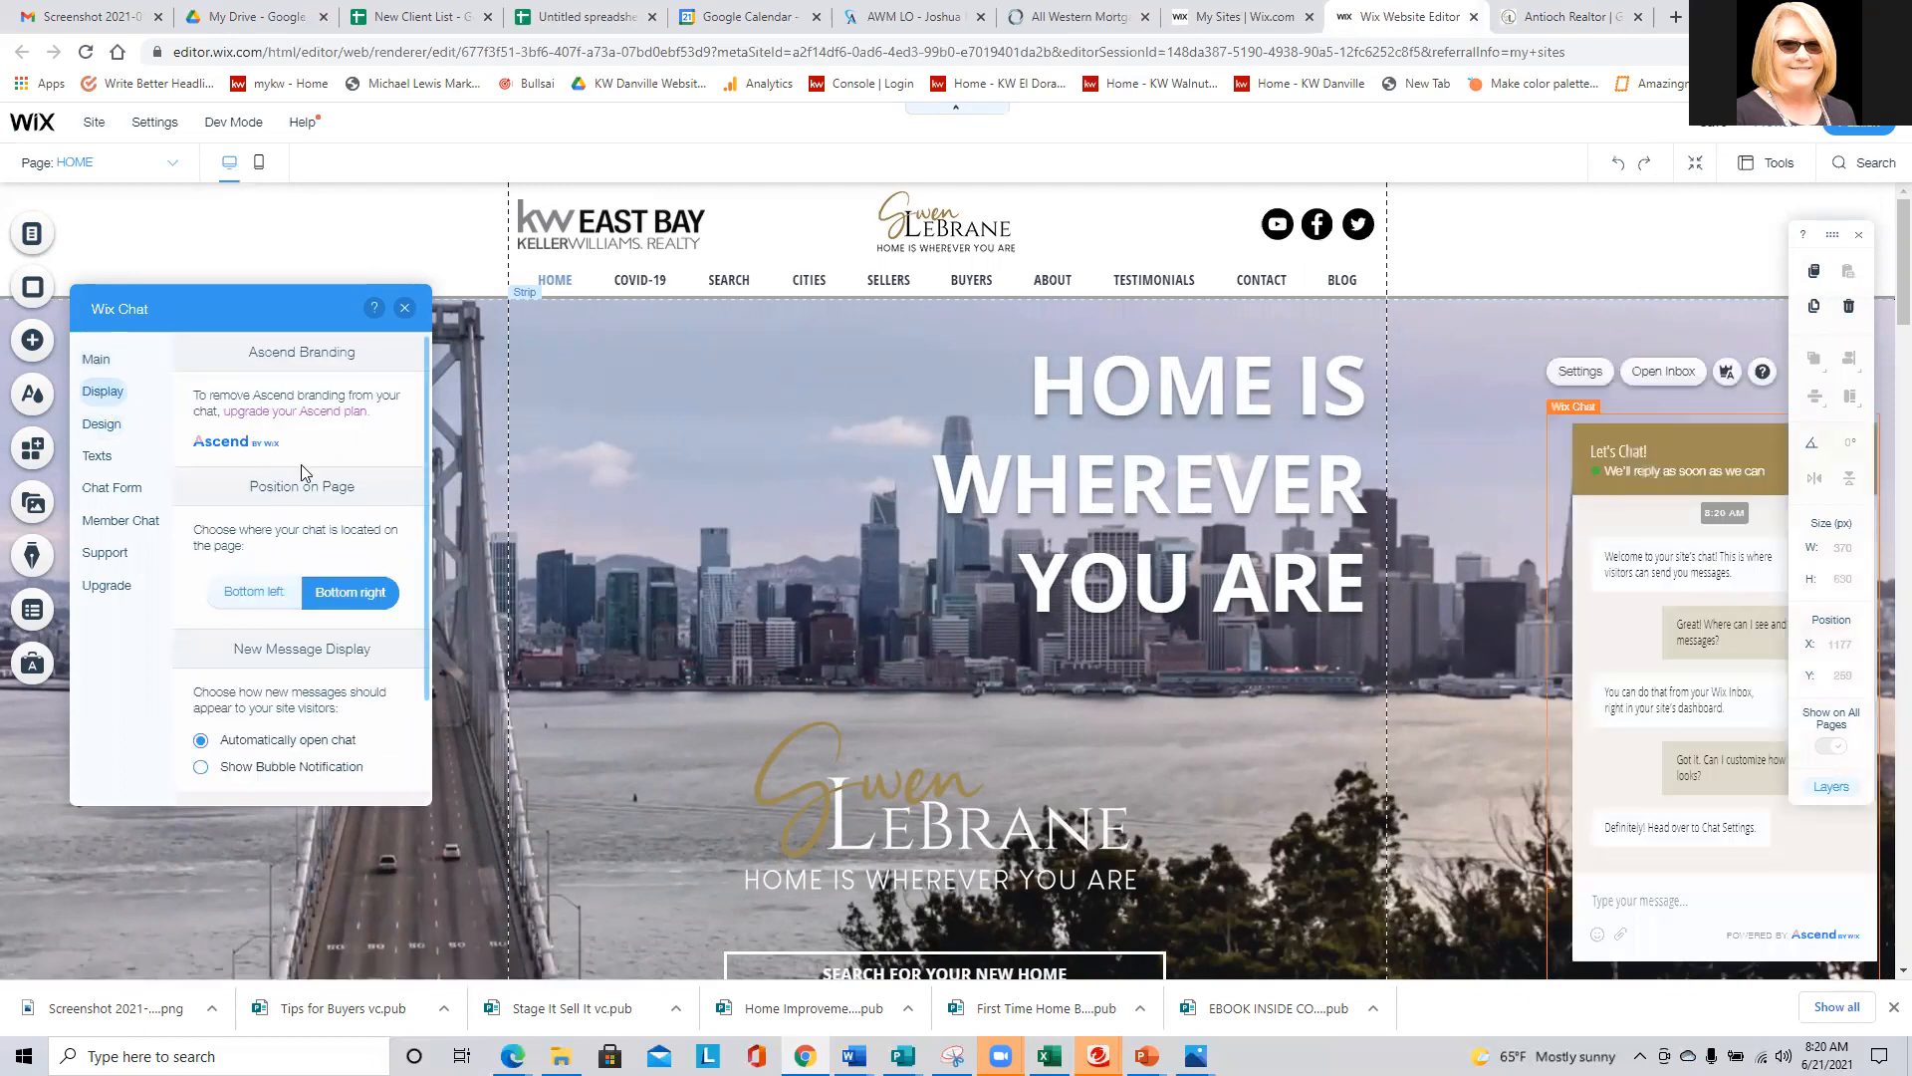
scroll(309, 488, "down", 3)
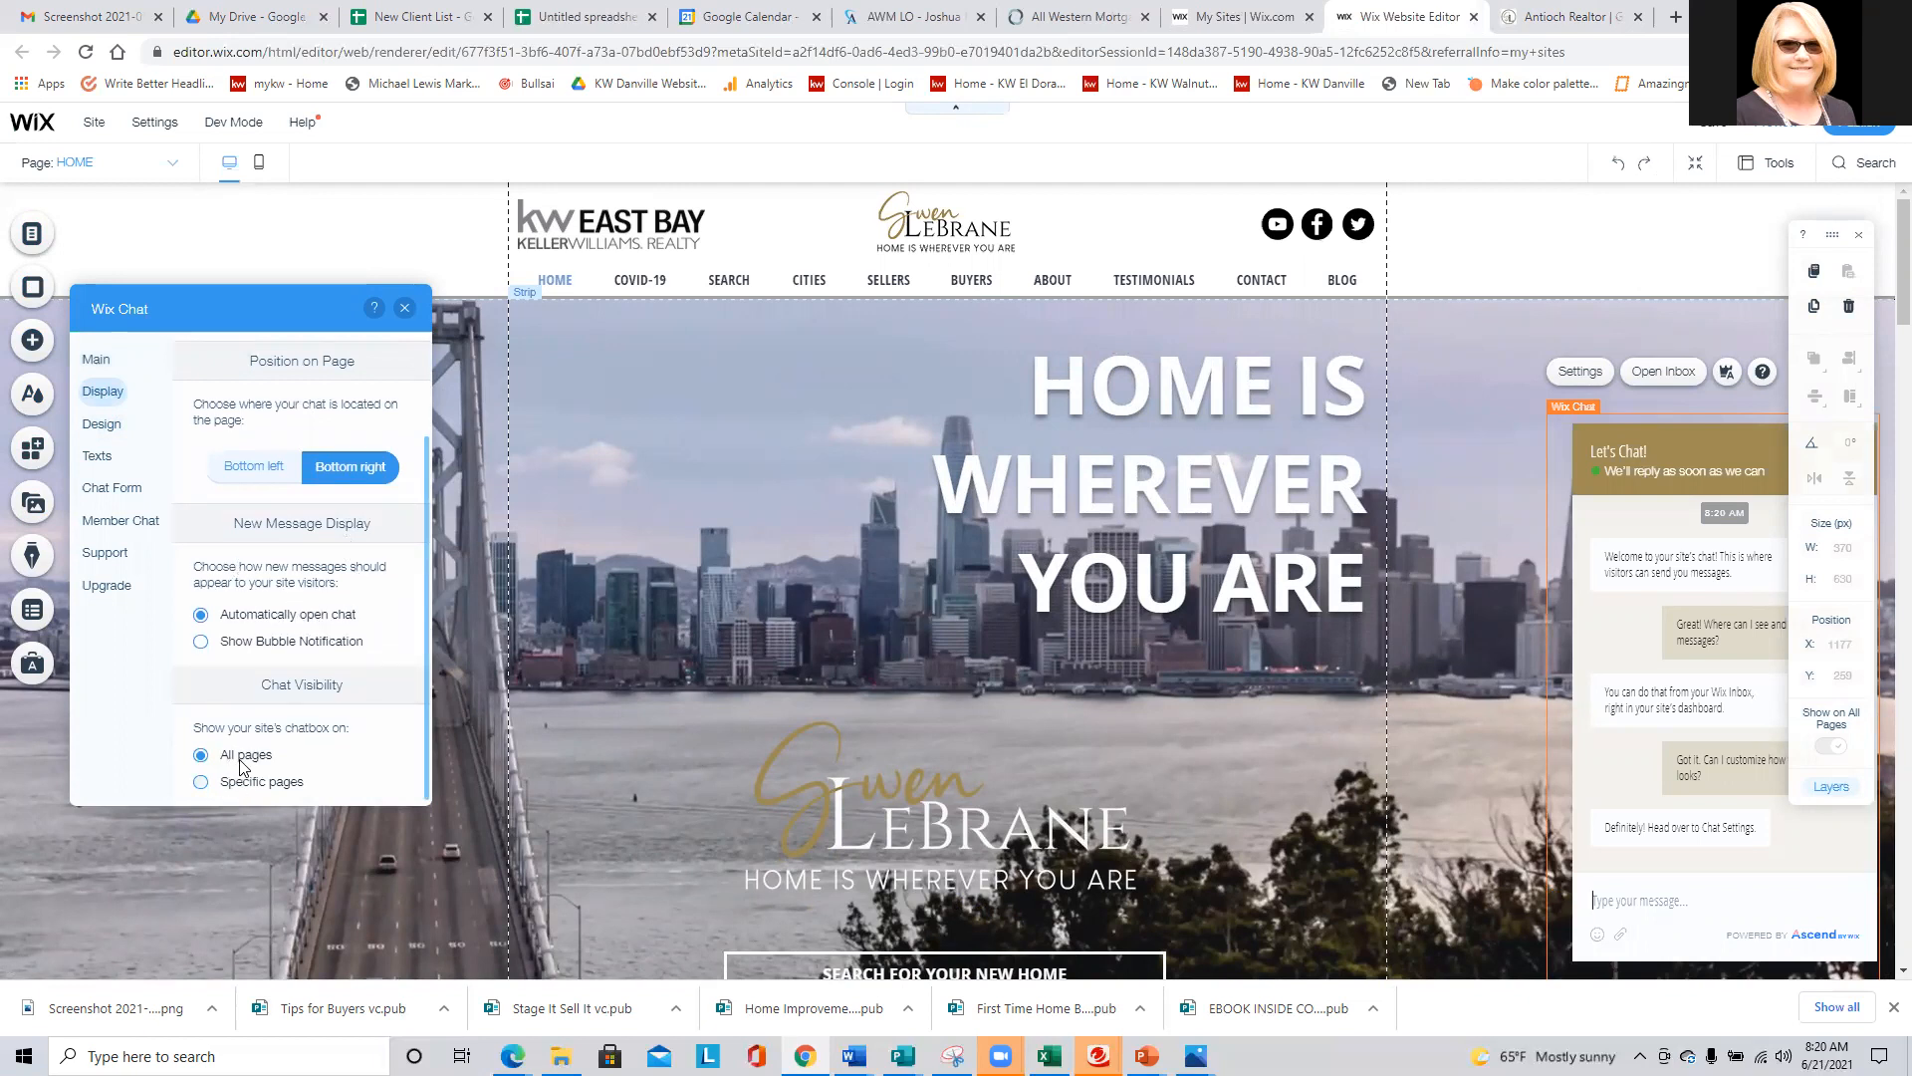
- Set the chat's business logo to the site's portrait photo IMG_5006.PNG
left_click(102, 425)
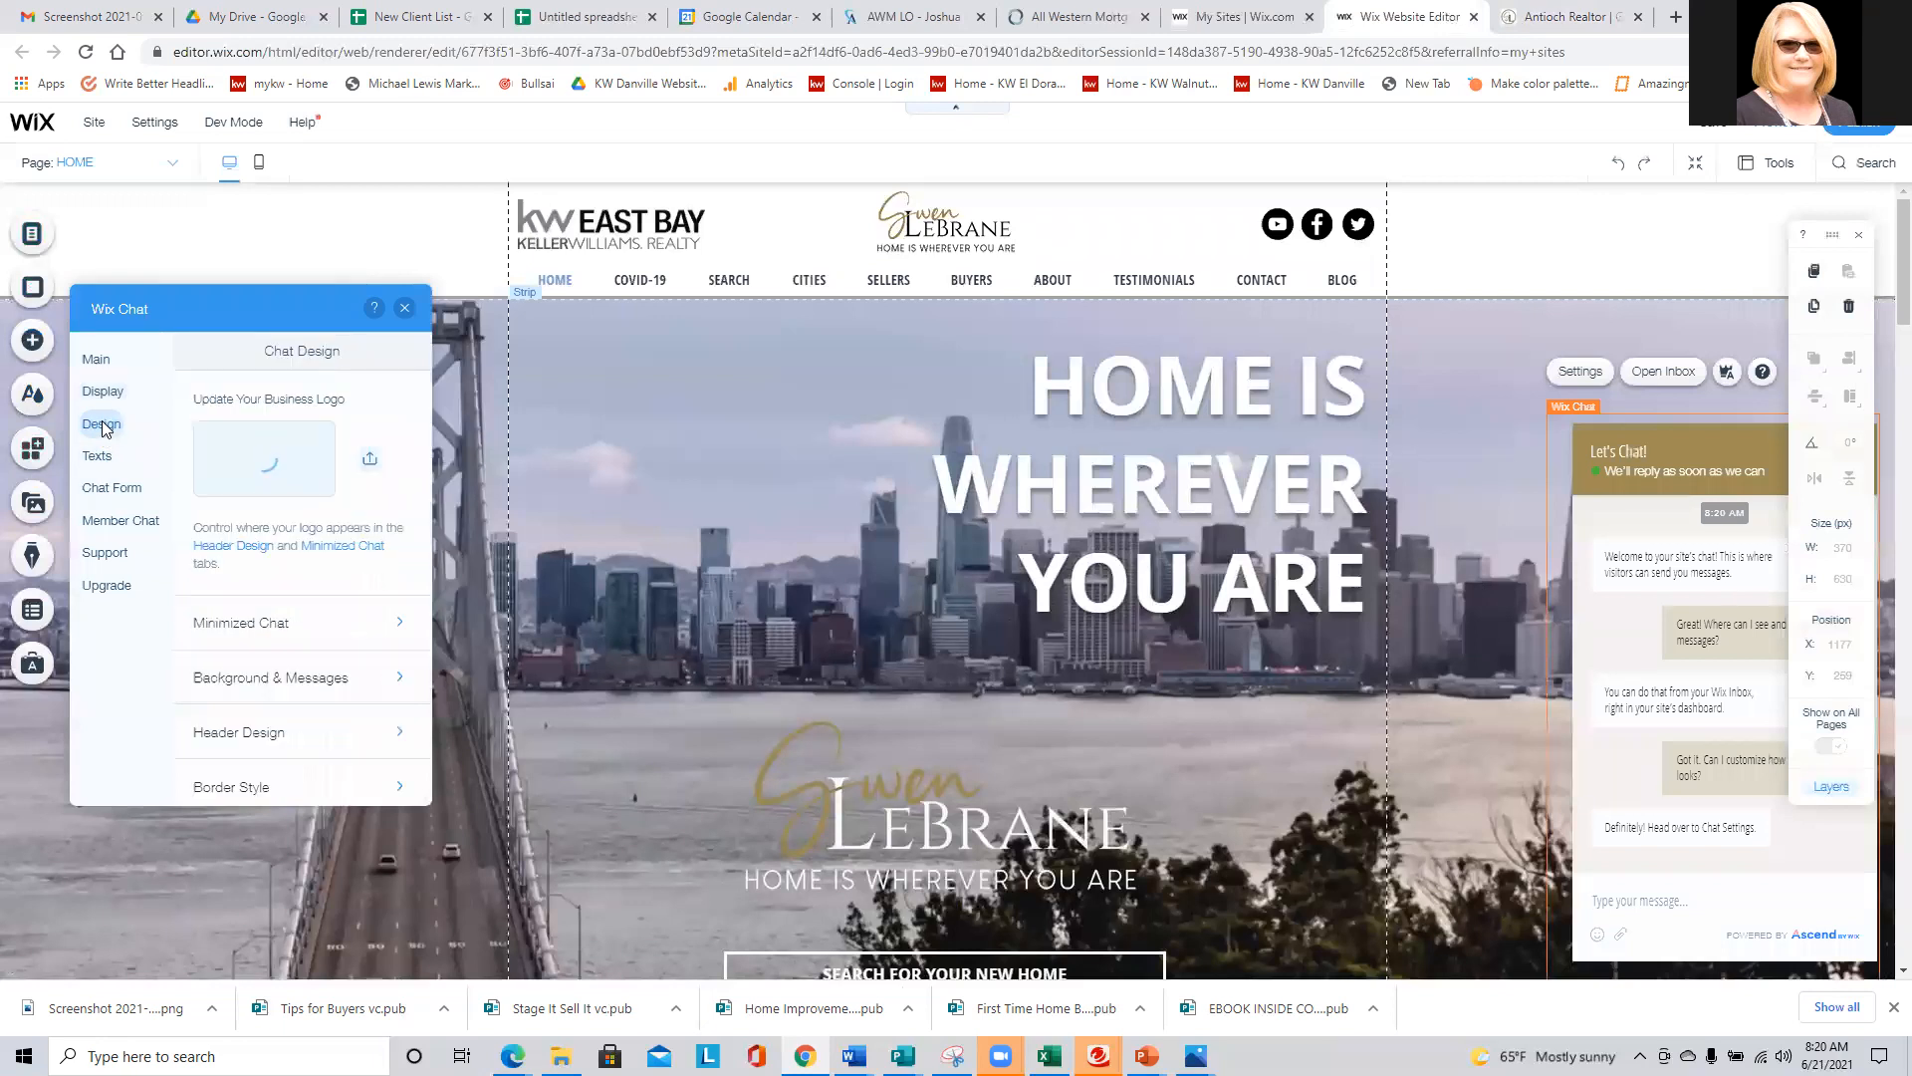
left_click(370, 459)
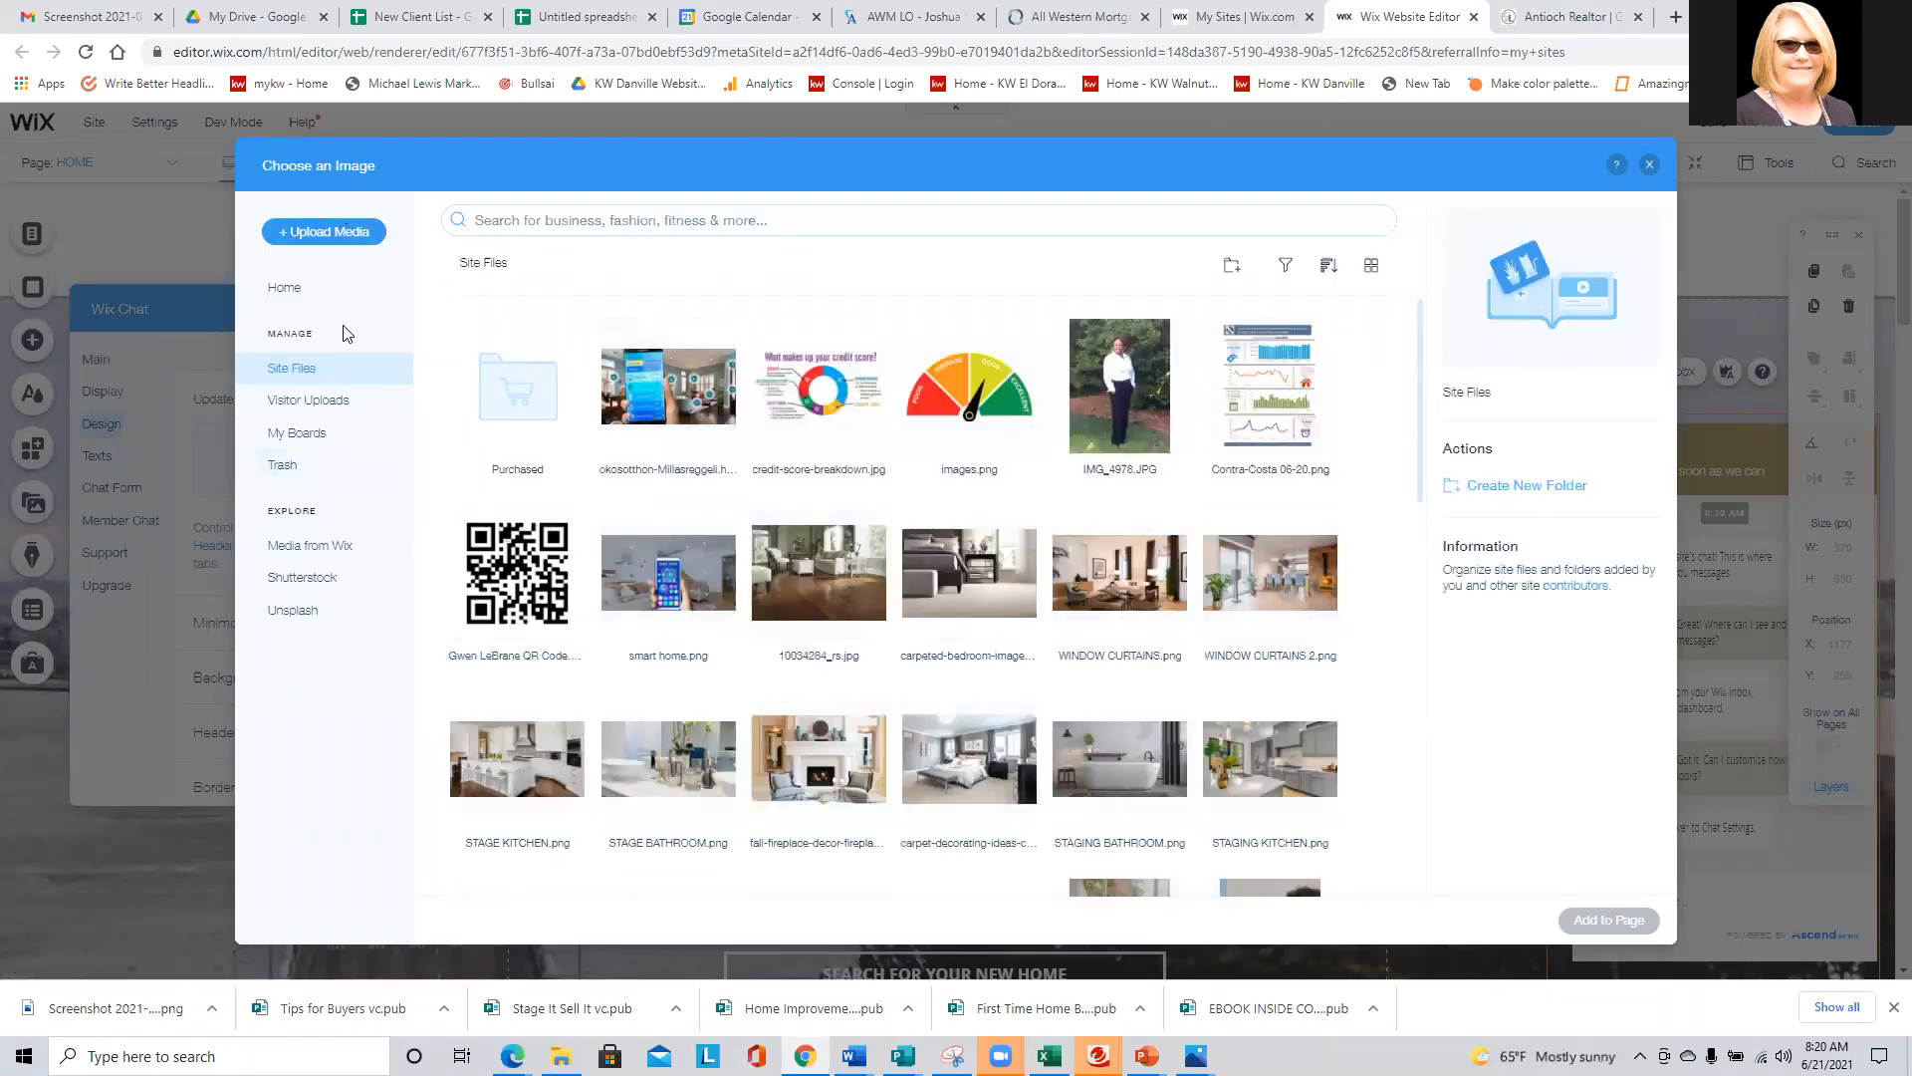
scroll(931, 558, "down", 4)
scroll(931, 558, "down", 12)
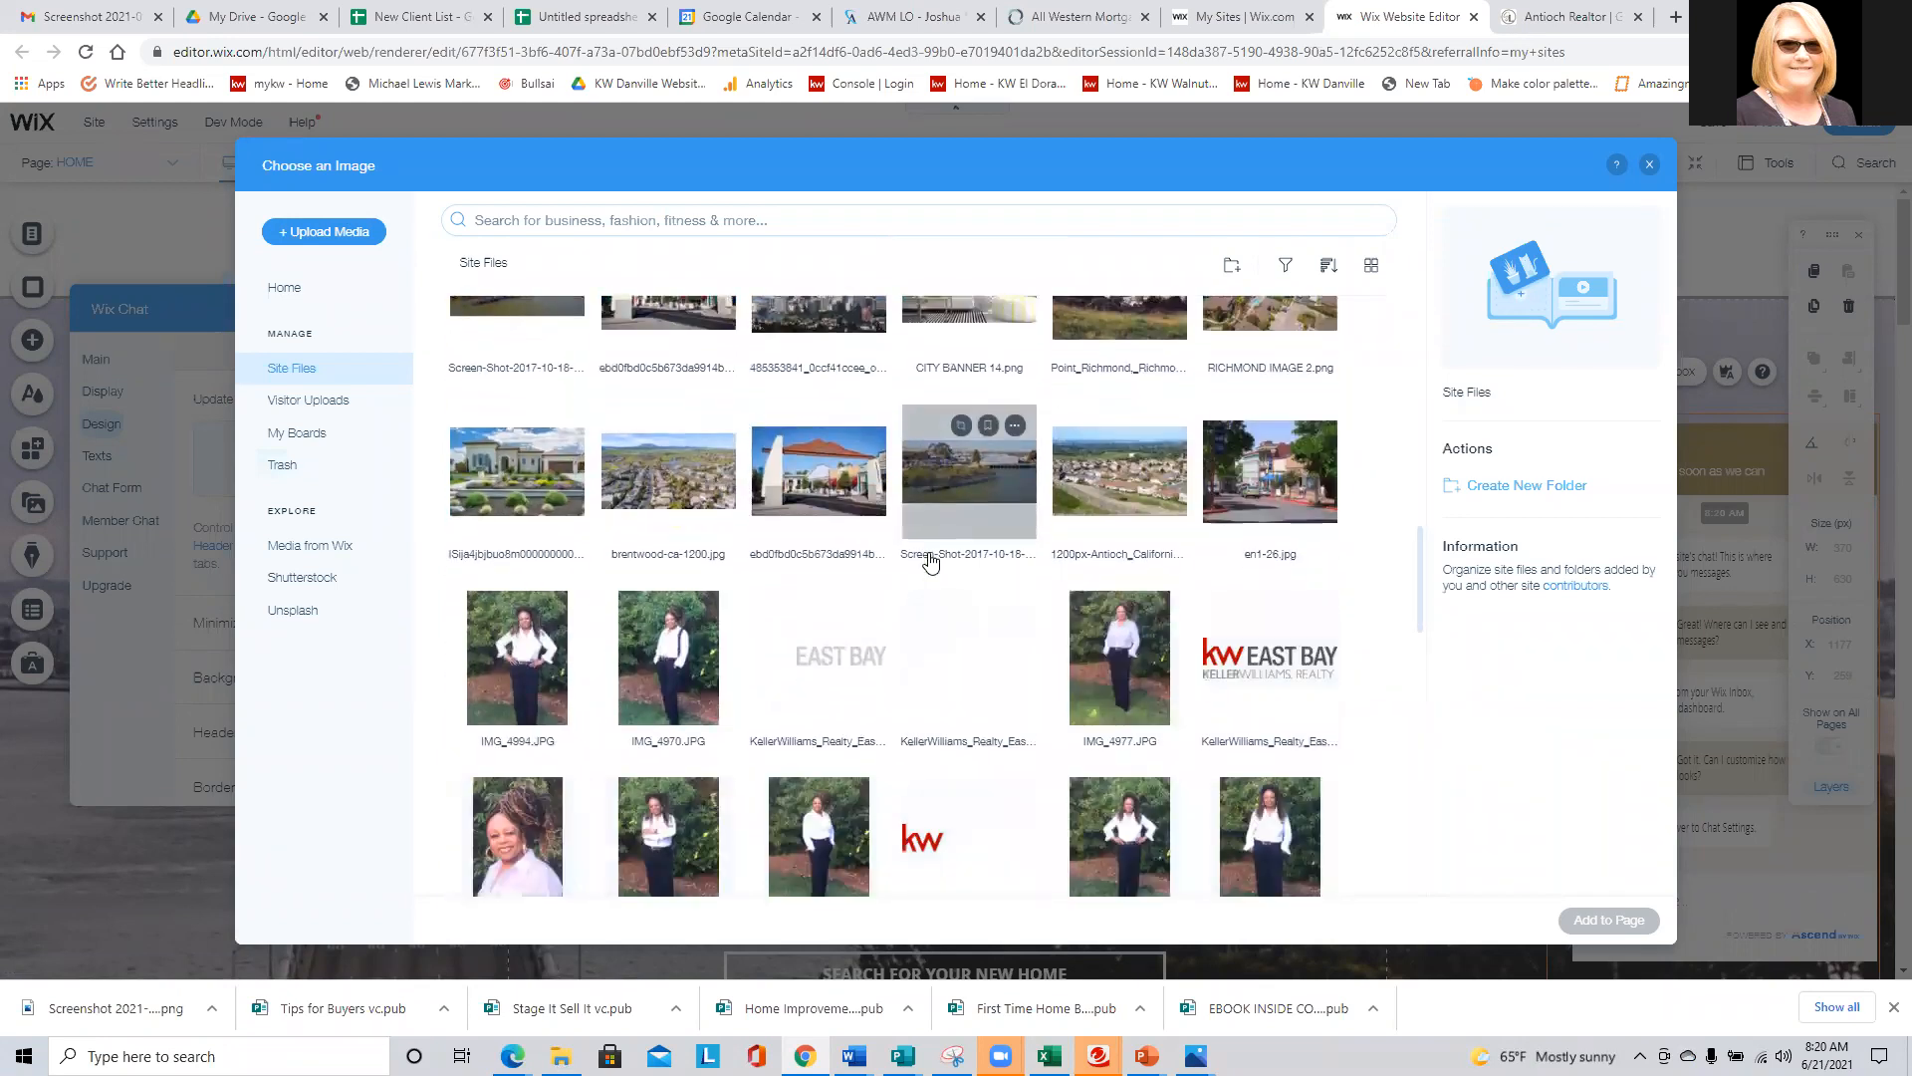
scroll(931, 562, "down", 2)
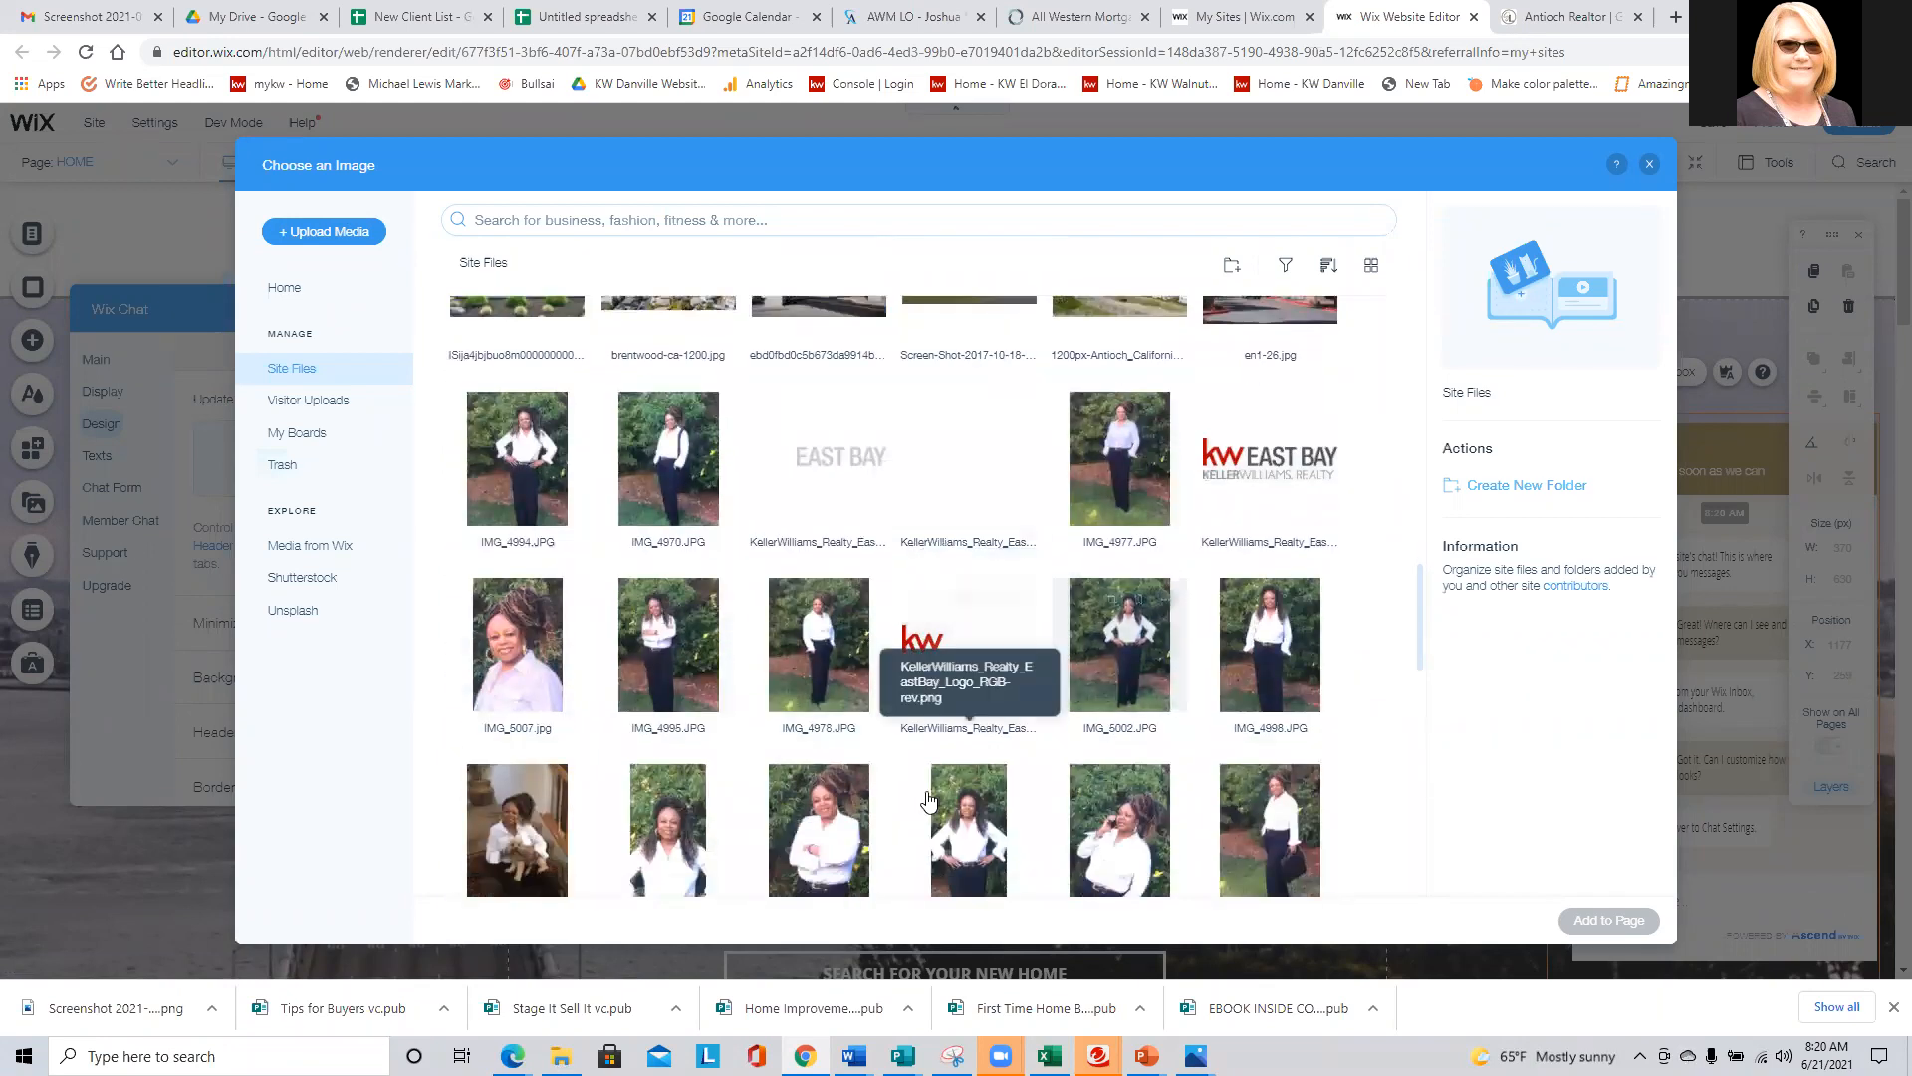
left_click(680, 848)
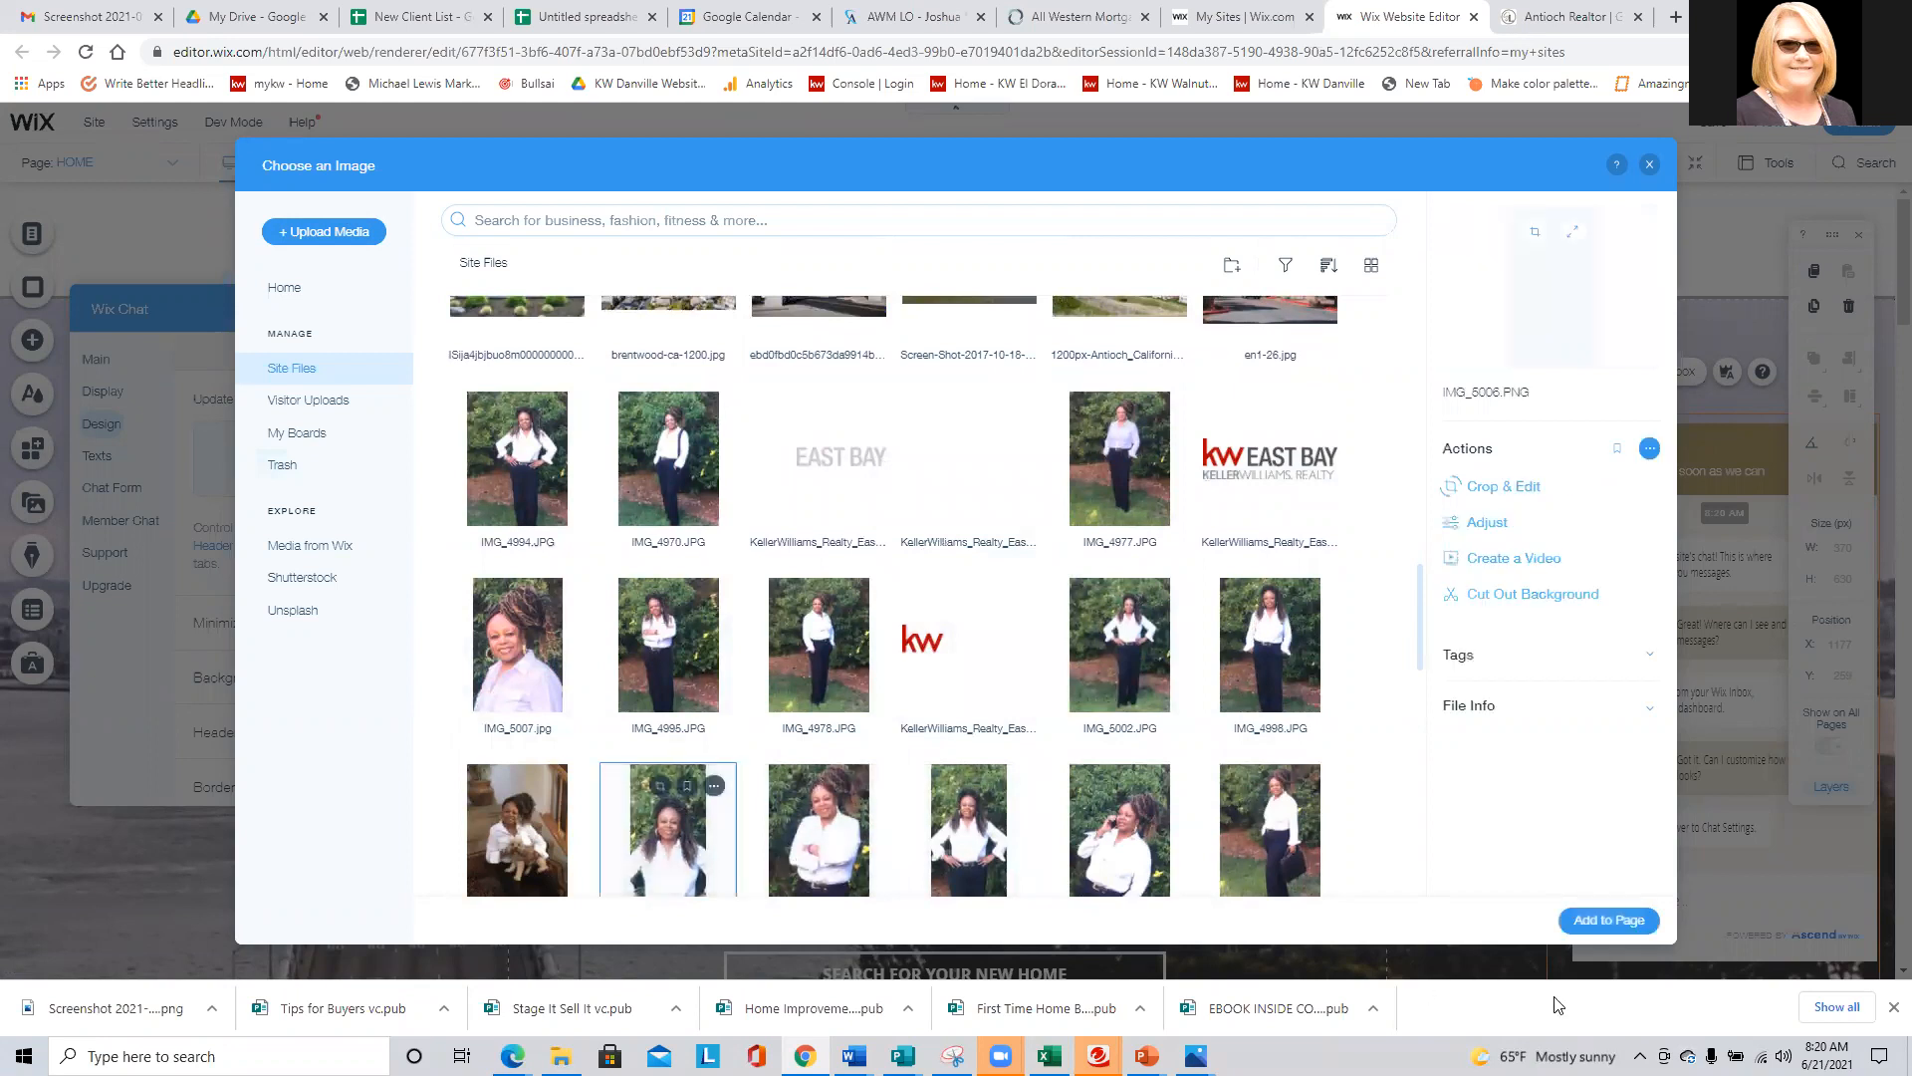
left_click(1586, 906)
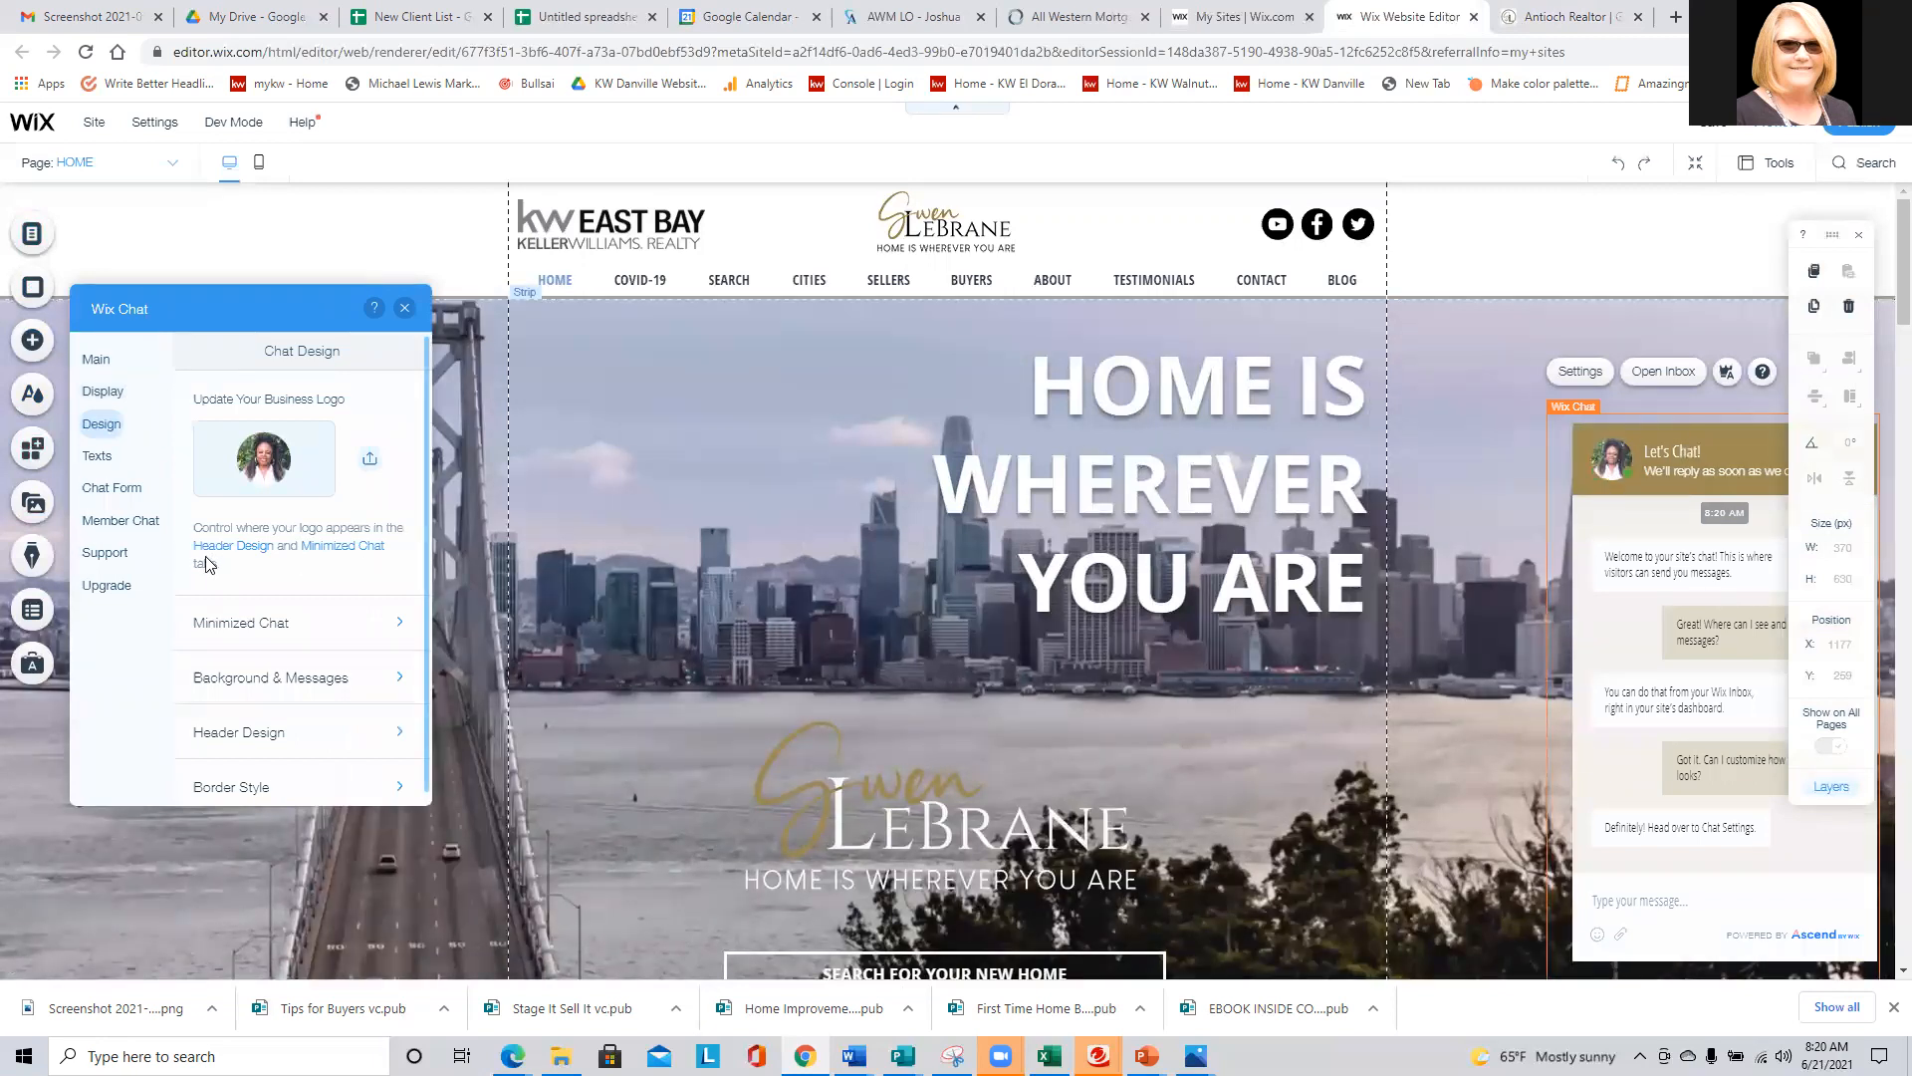
- Review the minimized chat's design options for layout, colors and chat icon, and return to the chat design overview
left_click(230, 622)
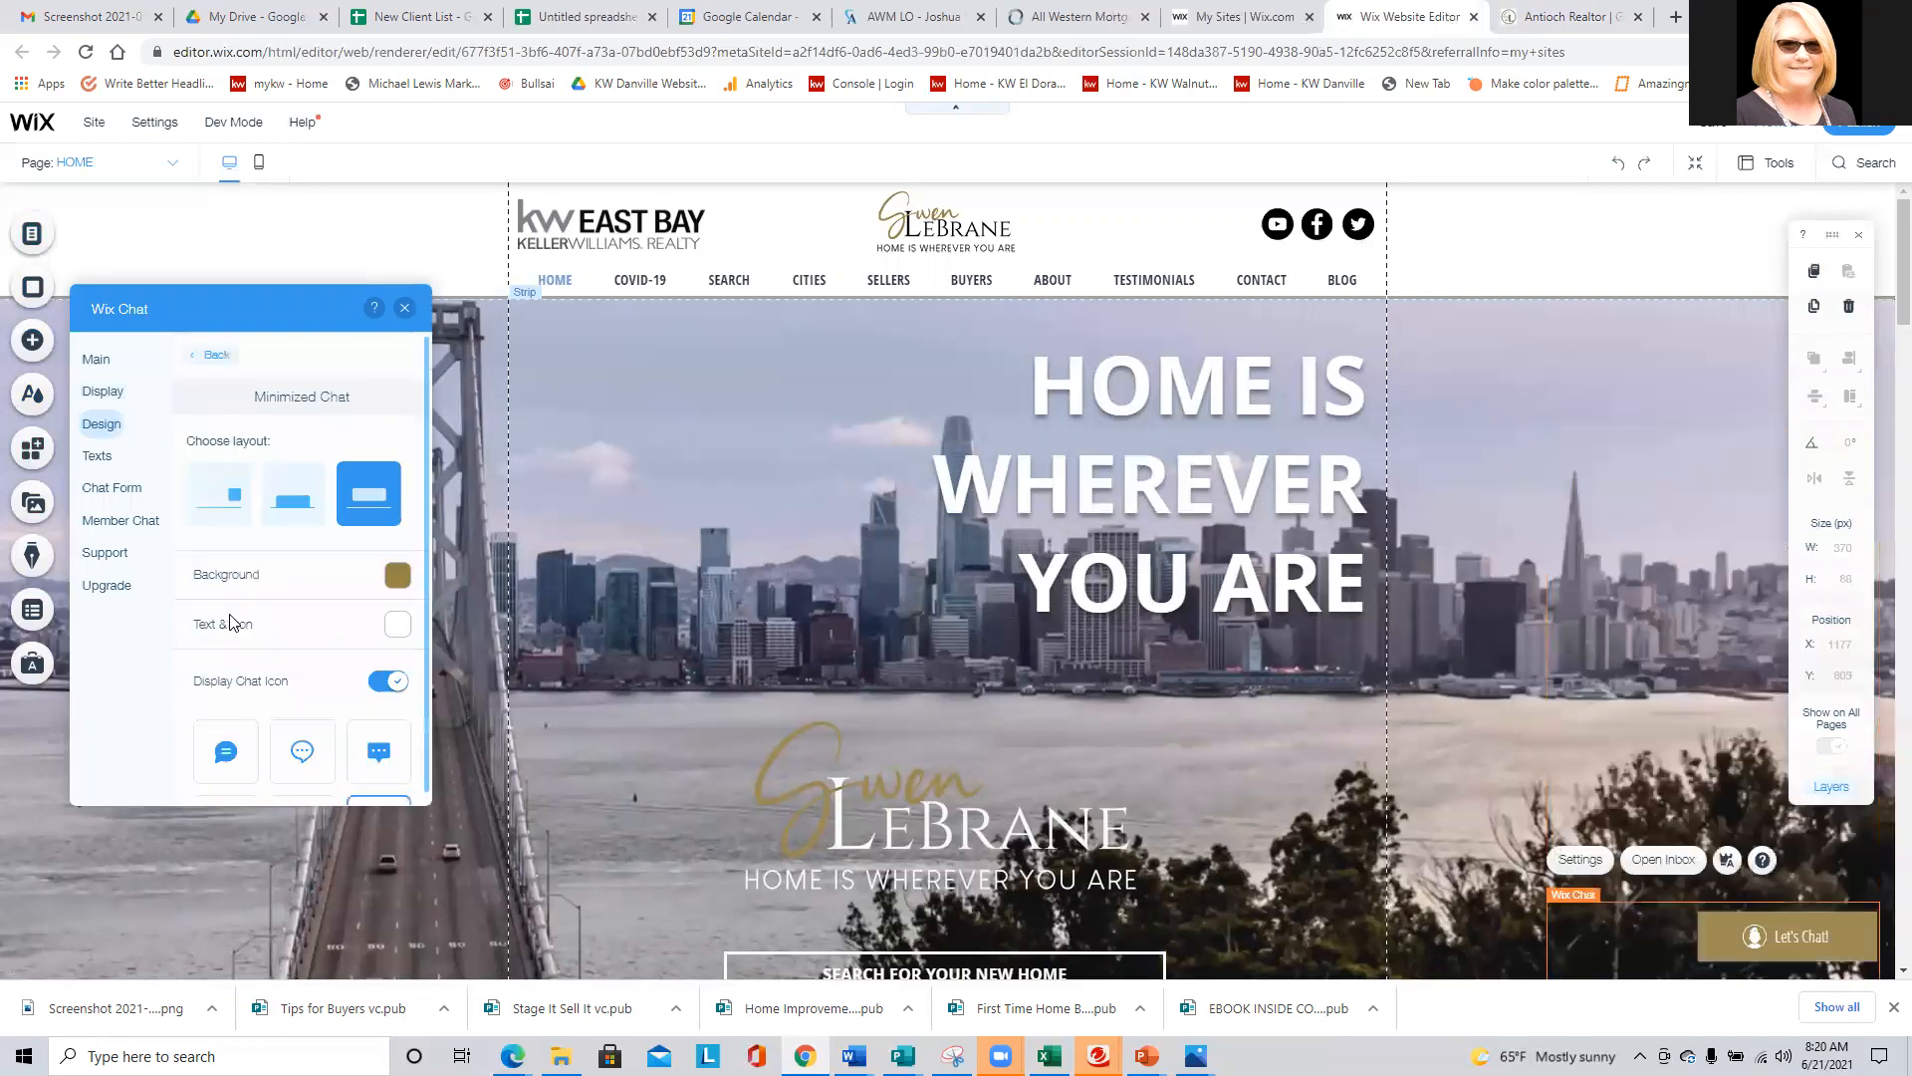
scroll(295, 575, "down", 1)
scroll(295, 575, "up", 1)
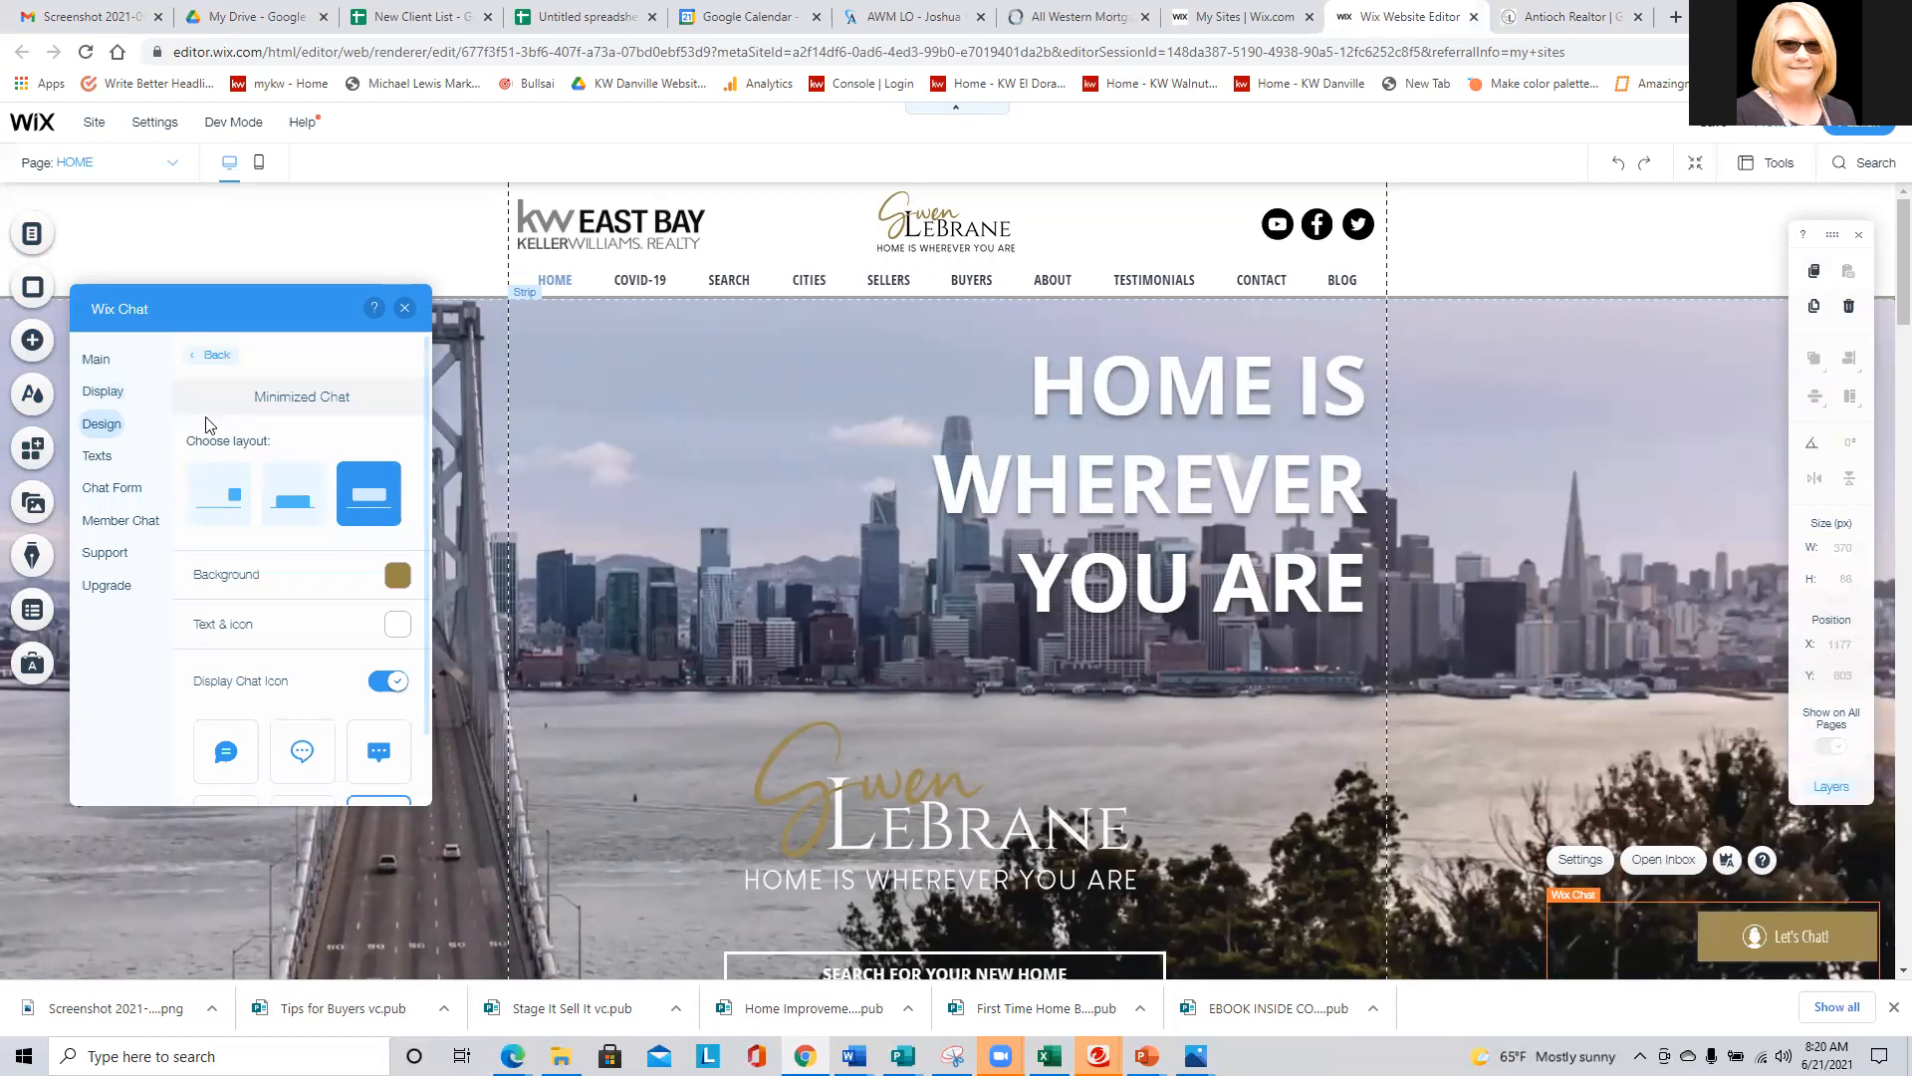
left_click(215, 361)
- Choose the same portrait photo from the site files again as the chat's business logo
left_click(372, 462)
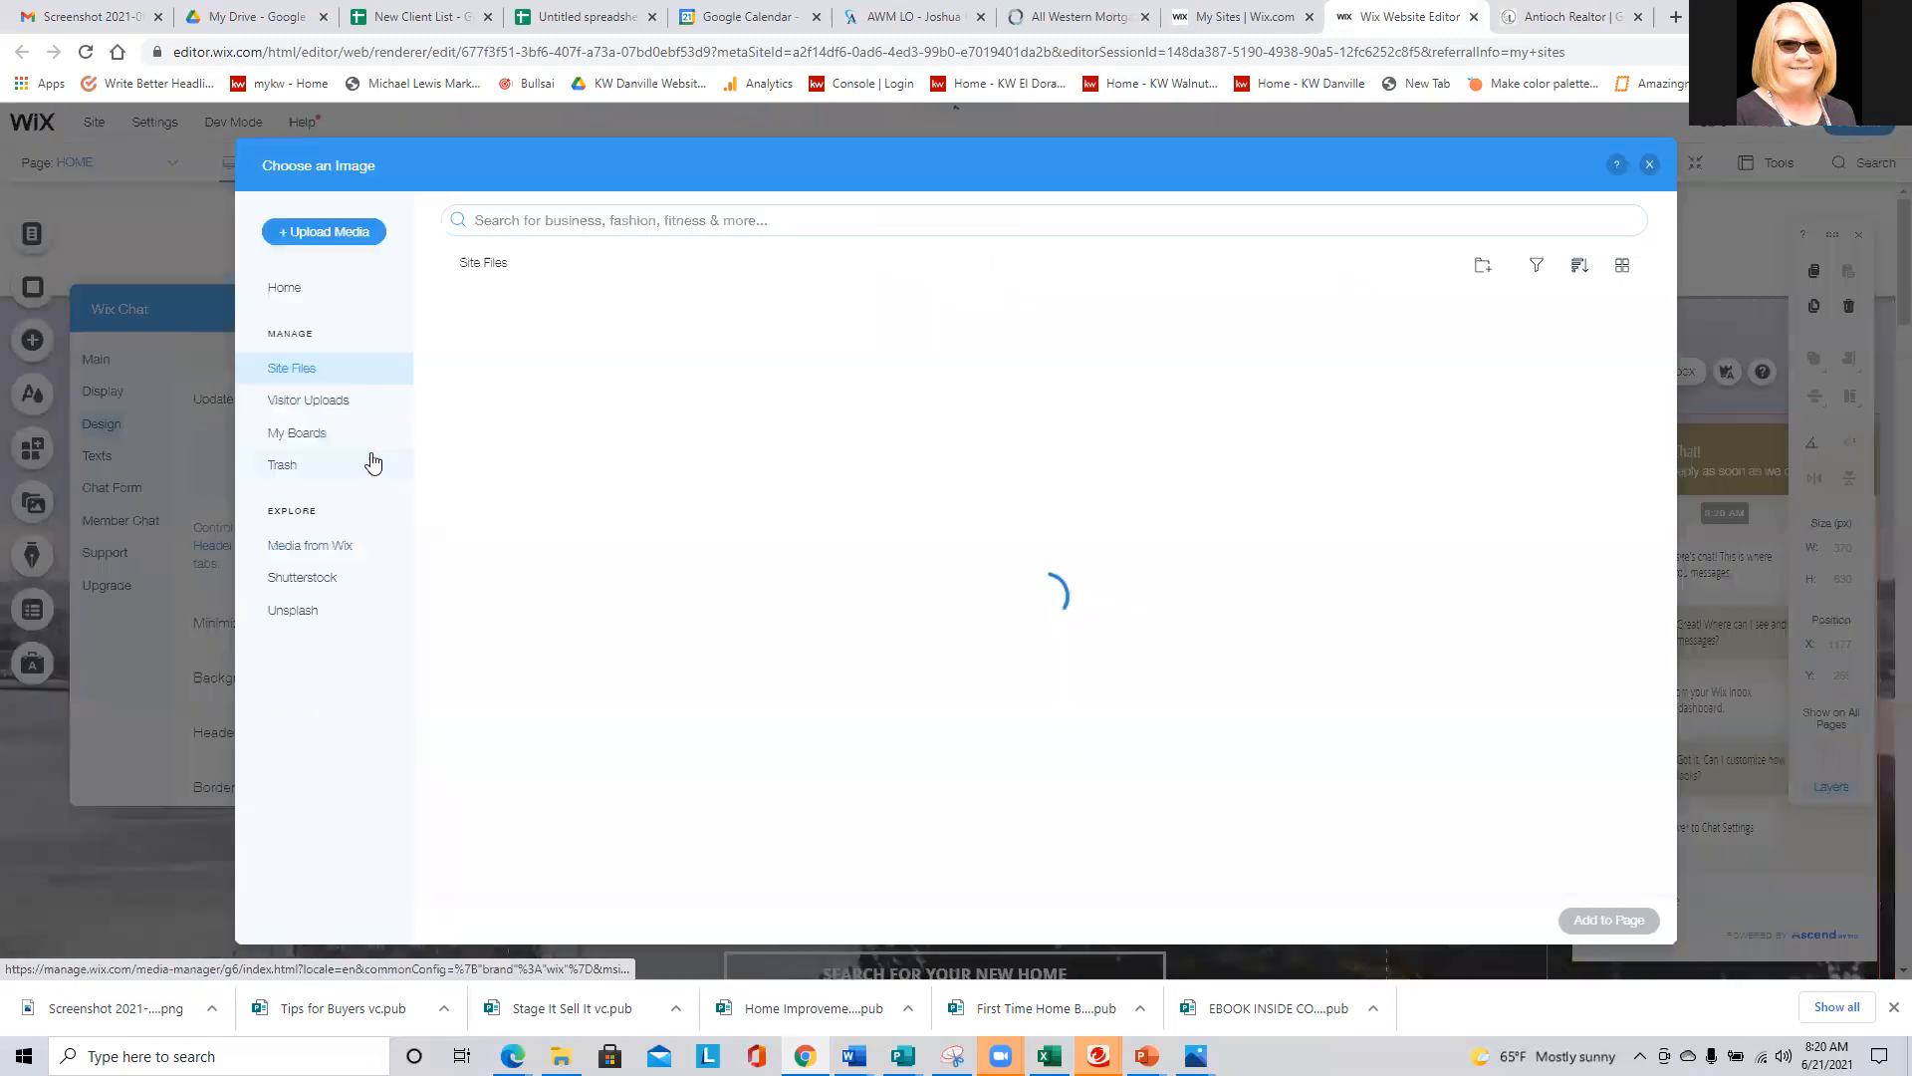
scroll(767, 587, "down", 10)
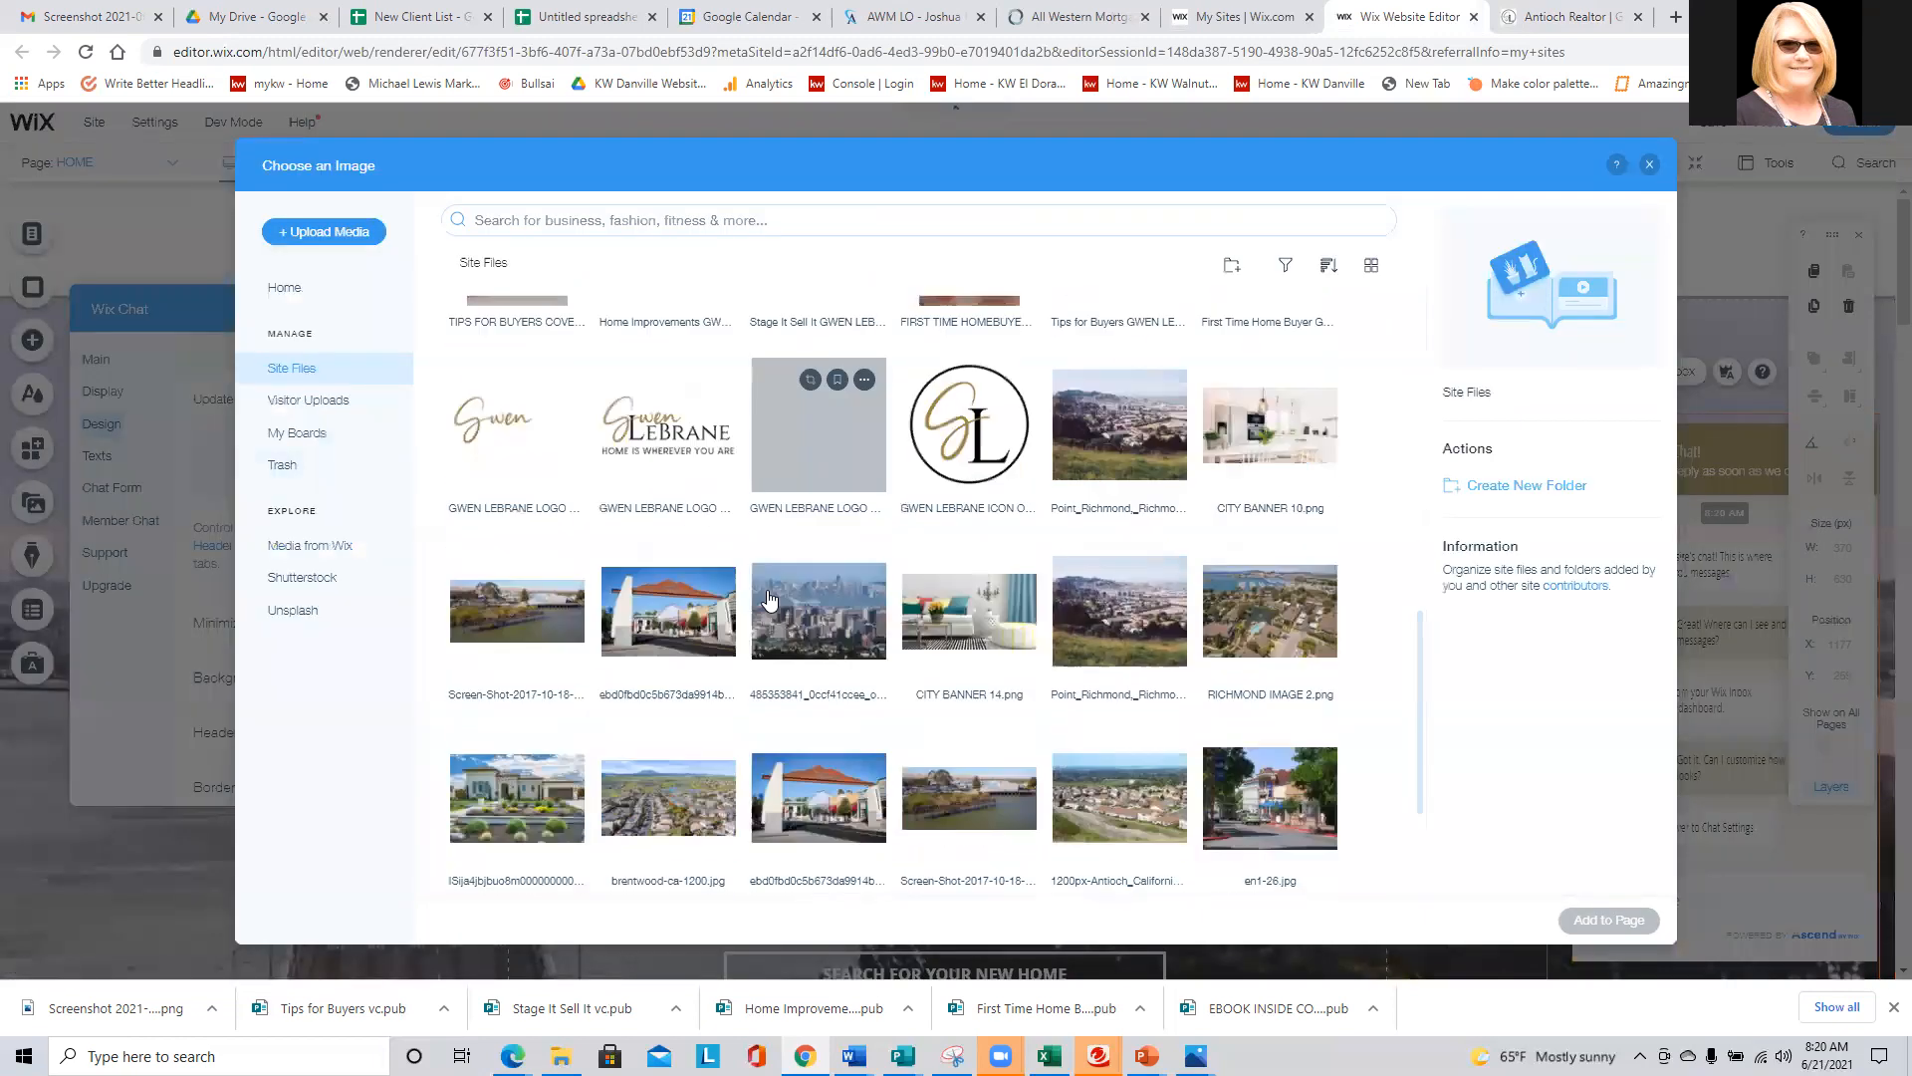
scroll(815, 624, "down", 3)
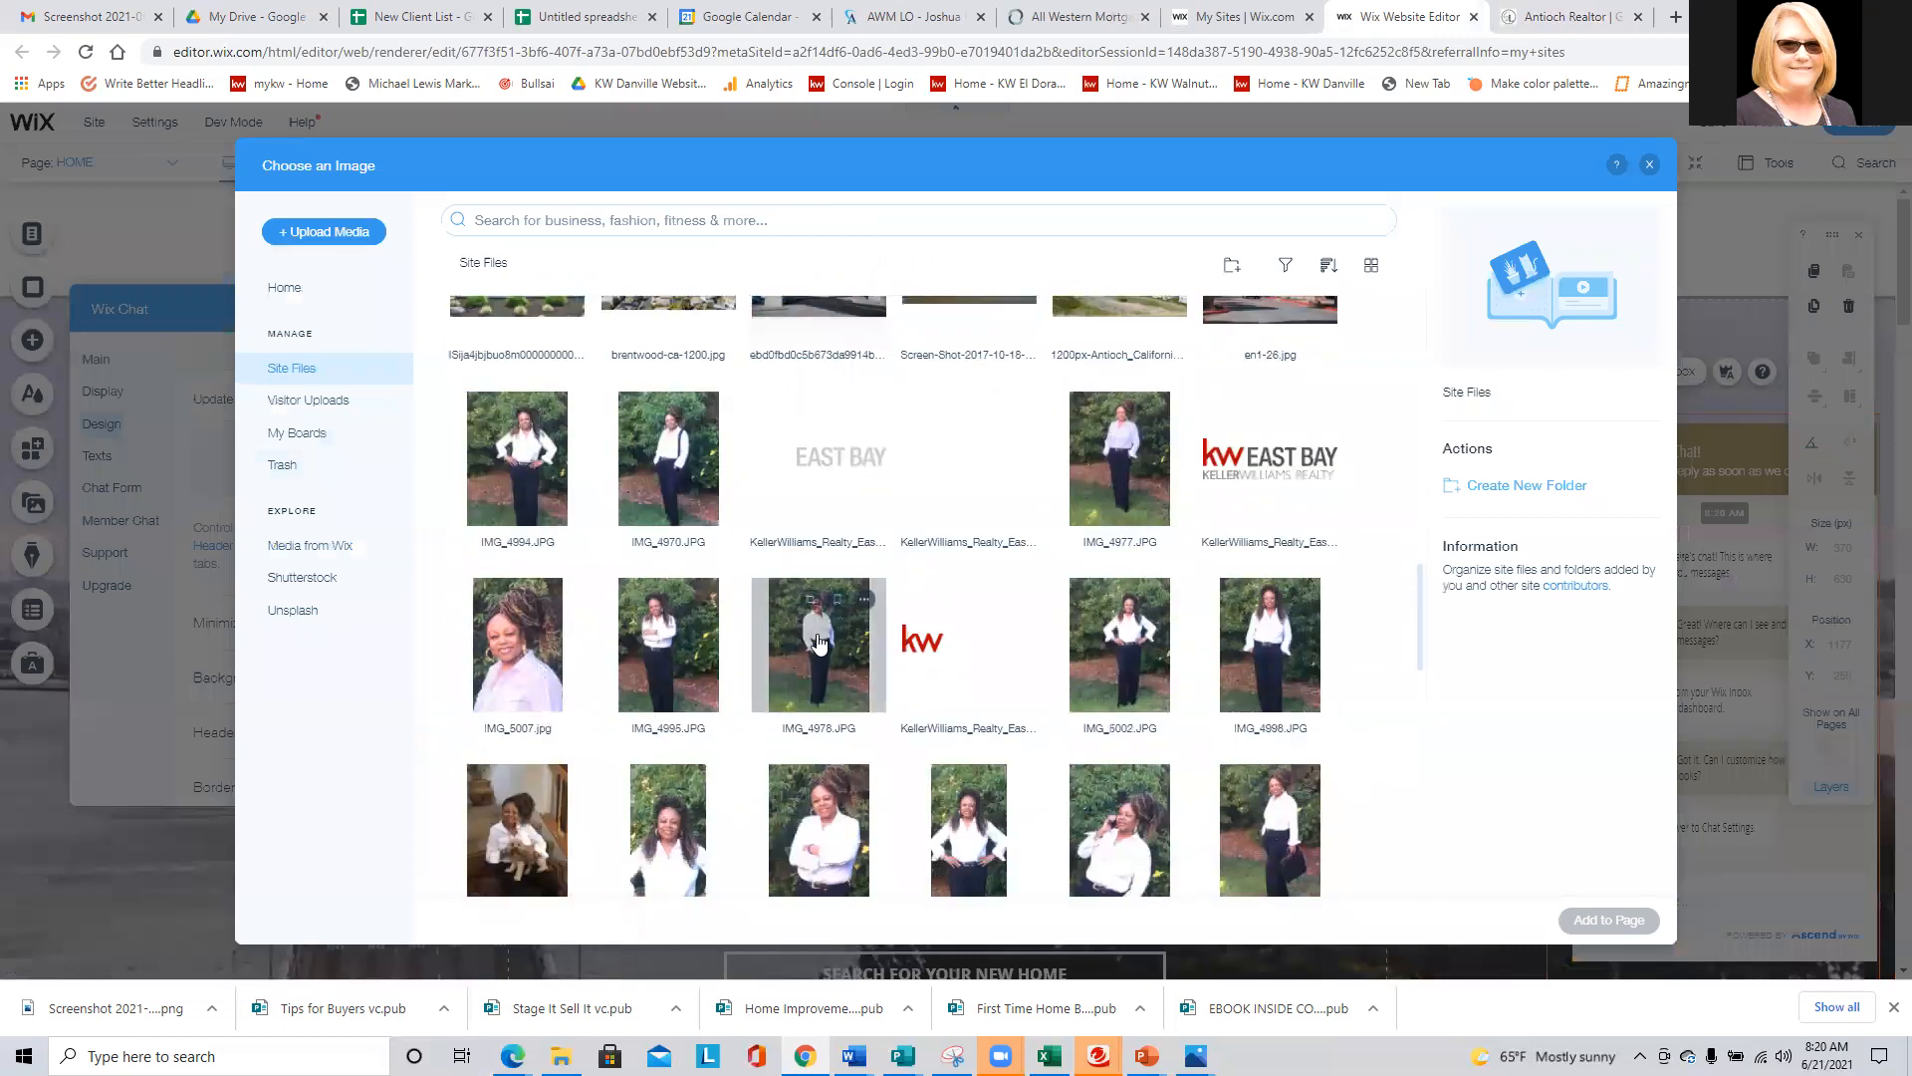
left_click(680, 834)
left_click(1606, 919)
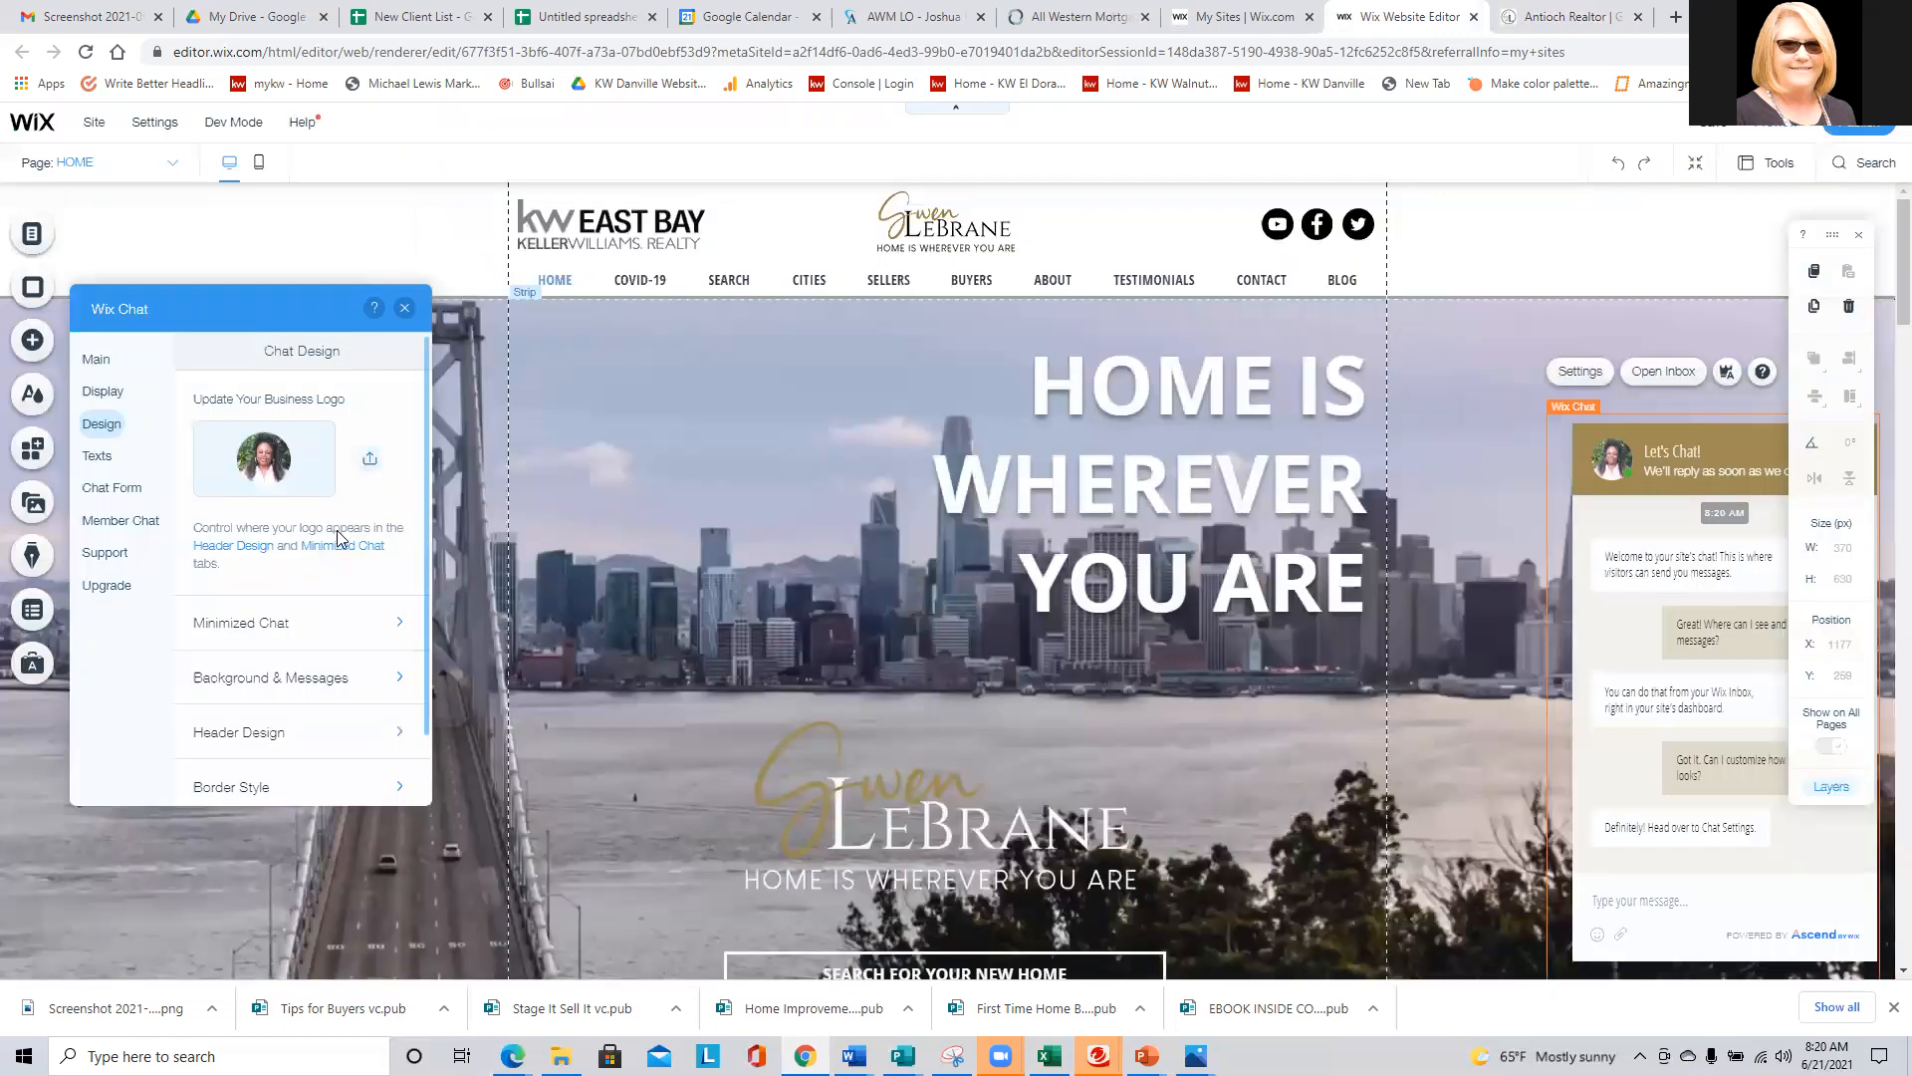
- Set the open chat's message text box to "I would love to know how I can help you with your real estate goals."
left_click(96, 456)
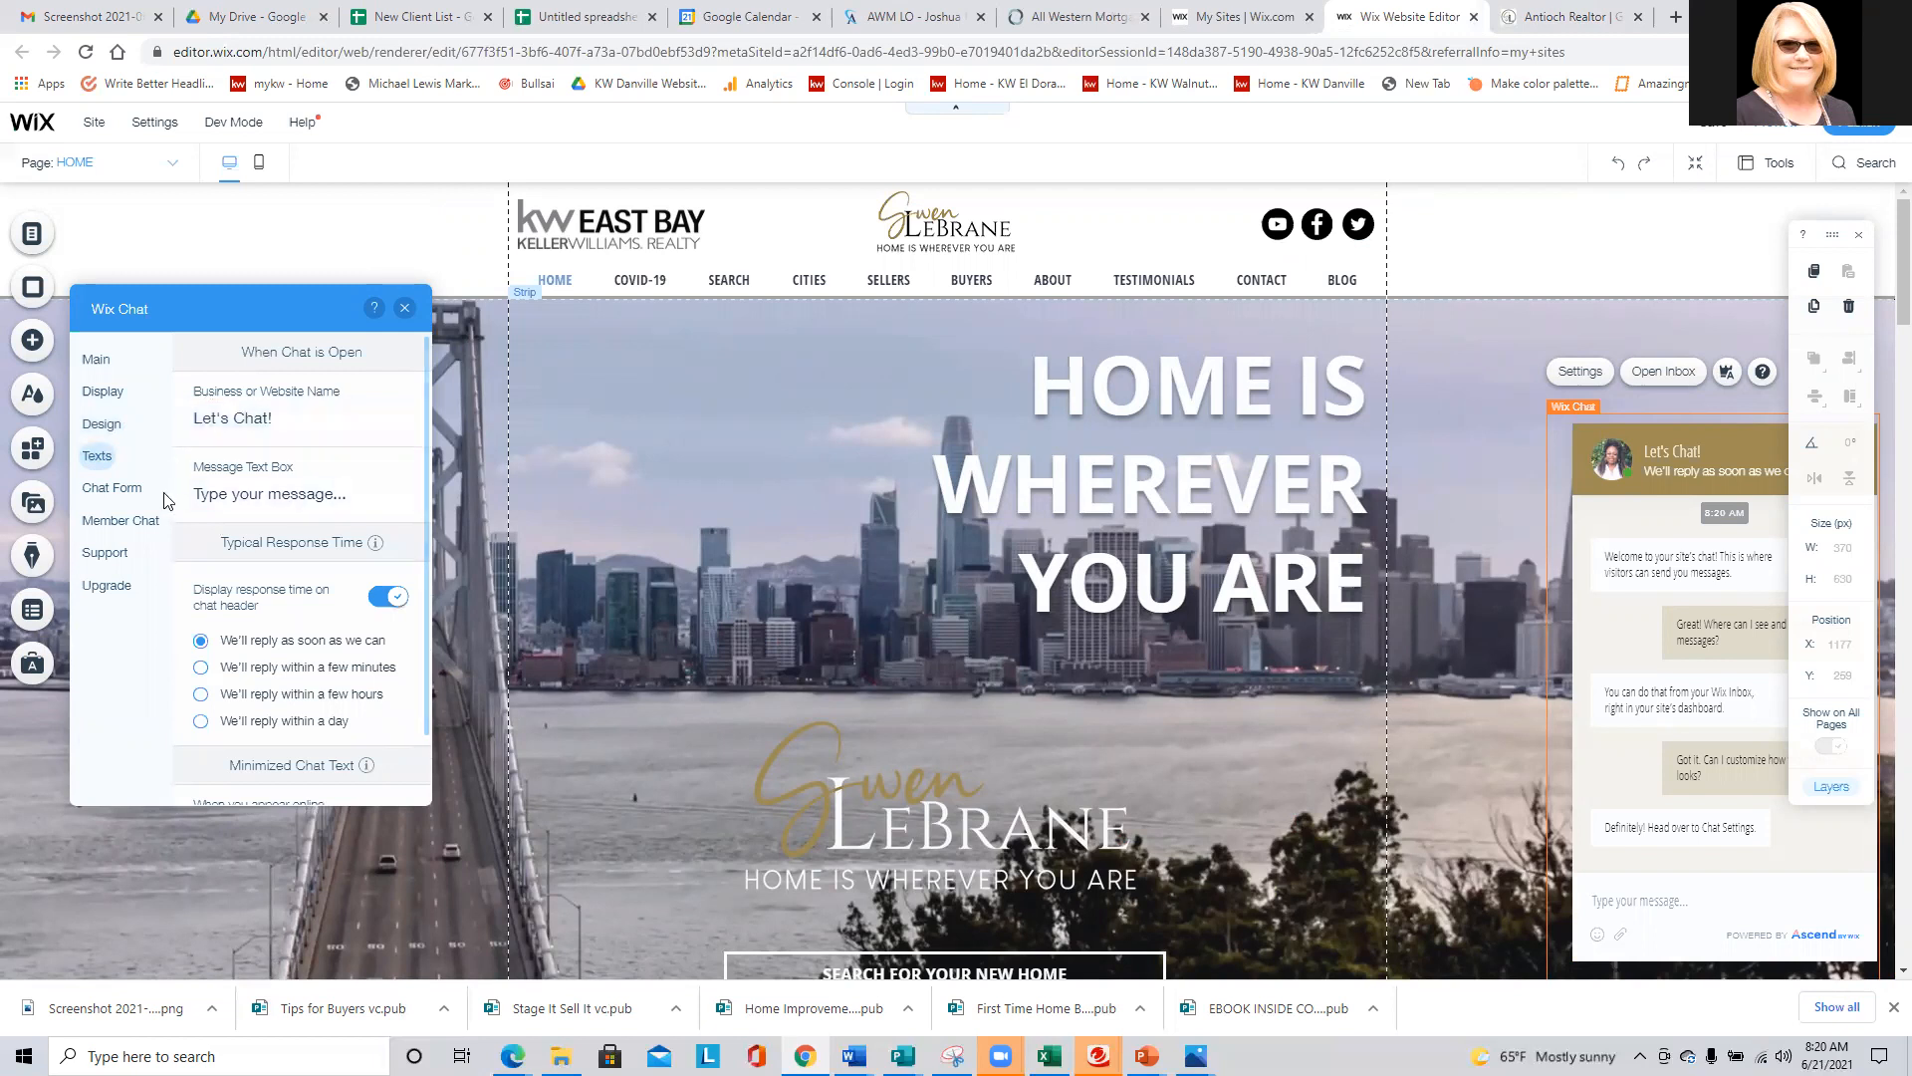
left_click(208, 495)
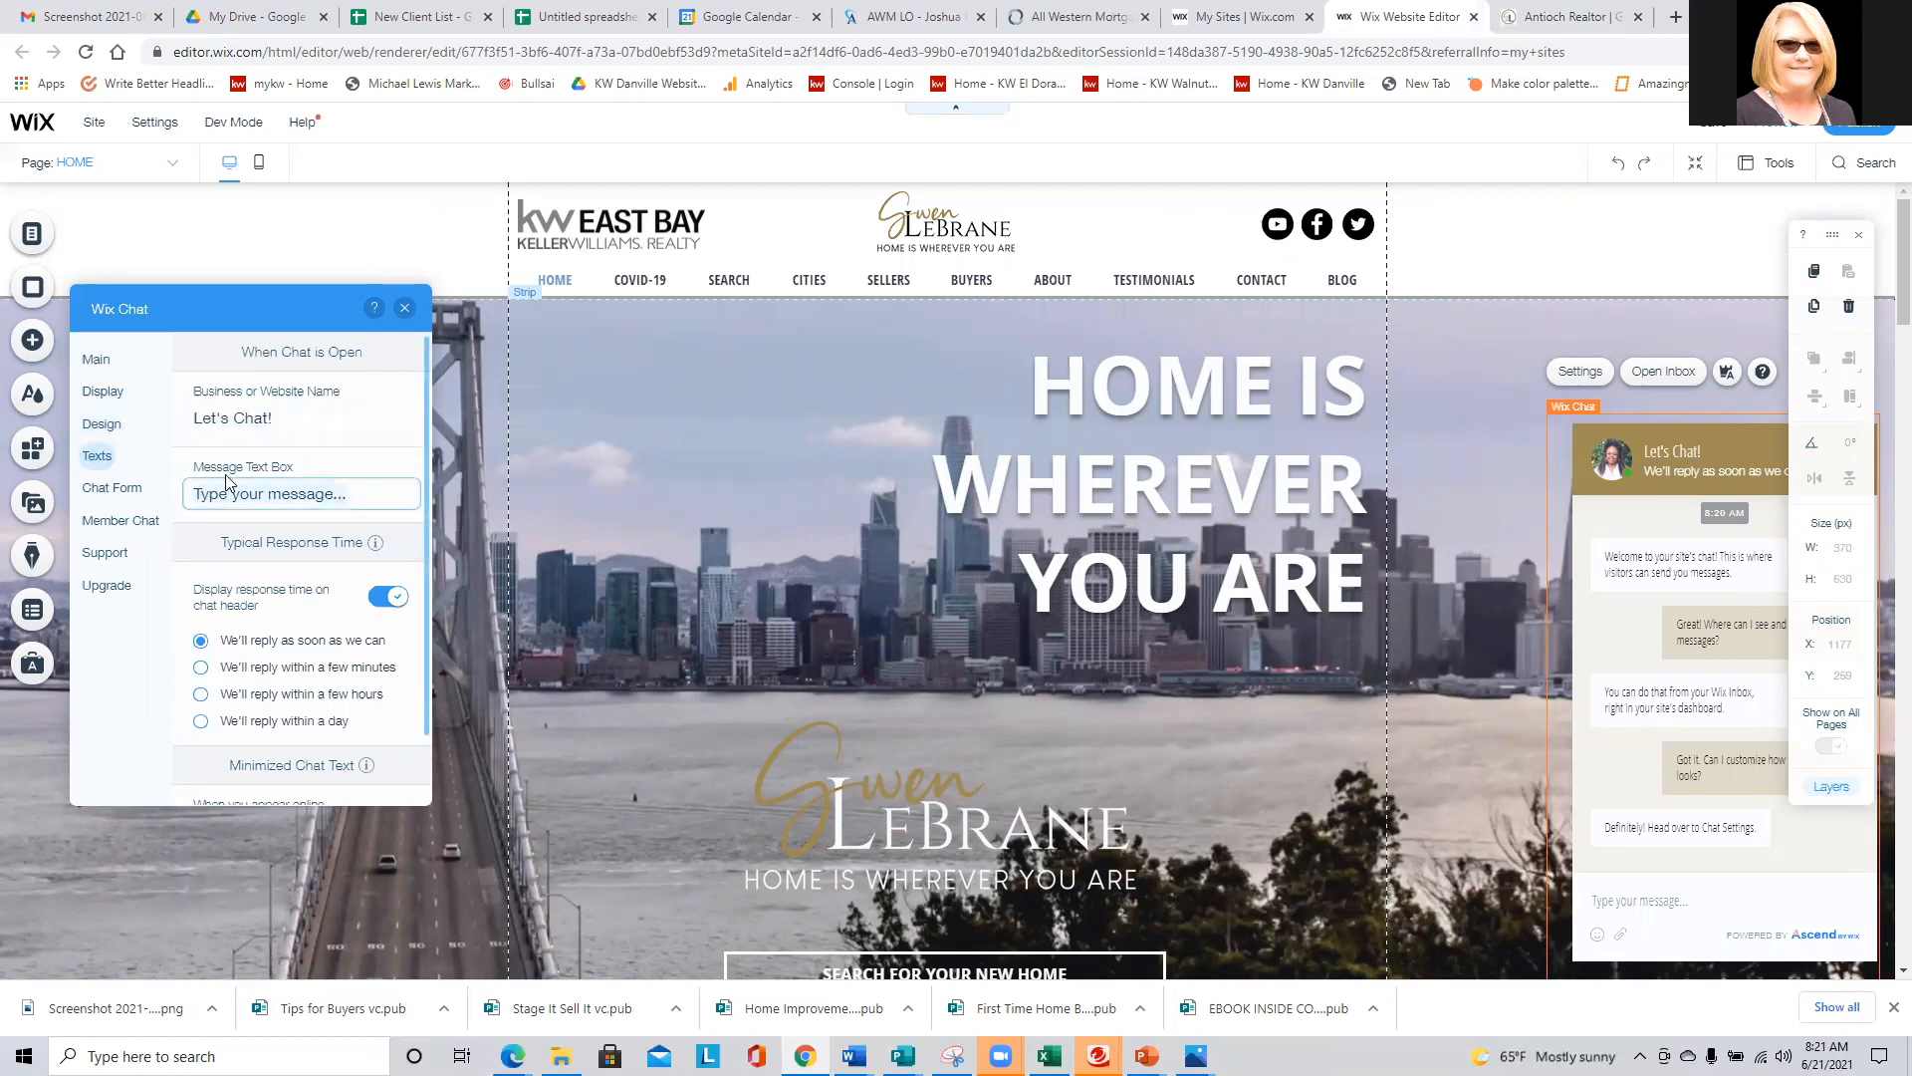
key("ctrl+a")
key("BackSpace")
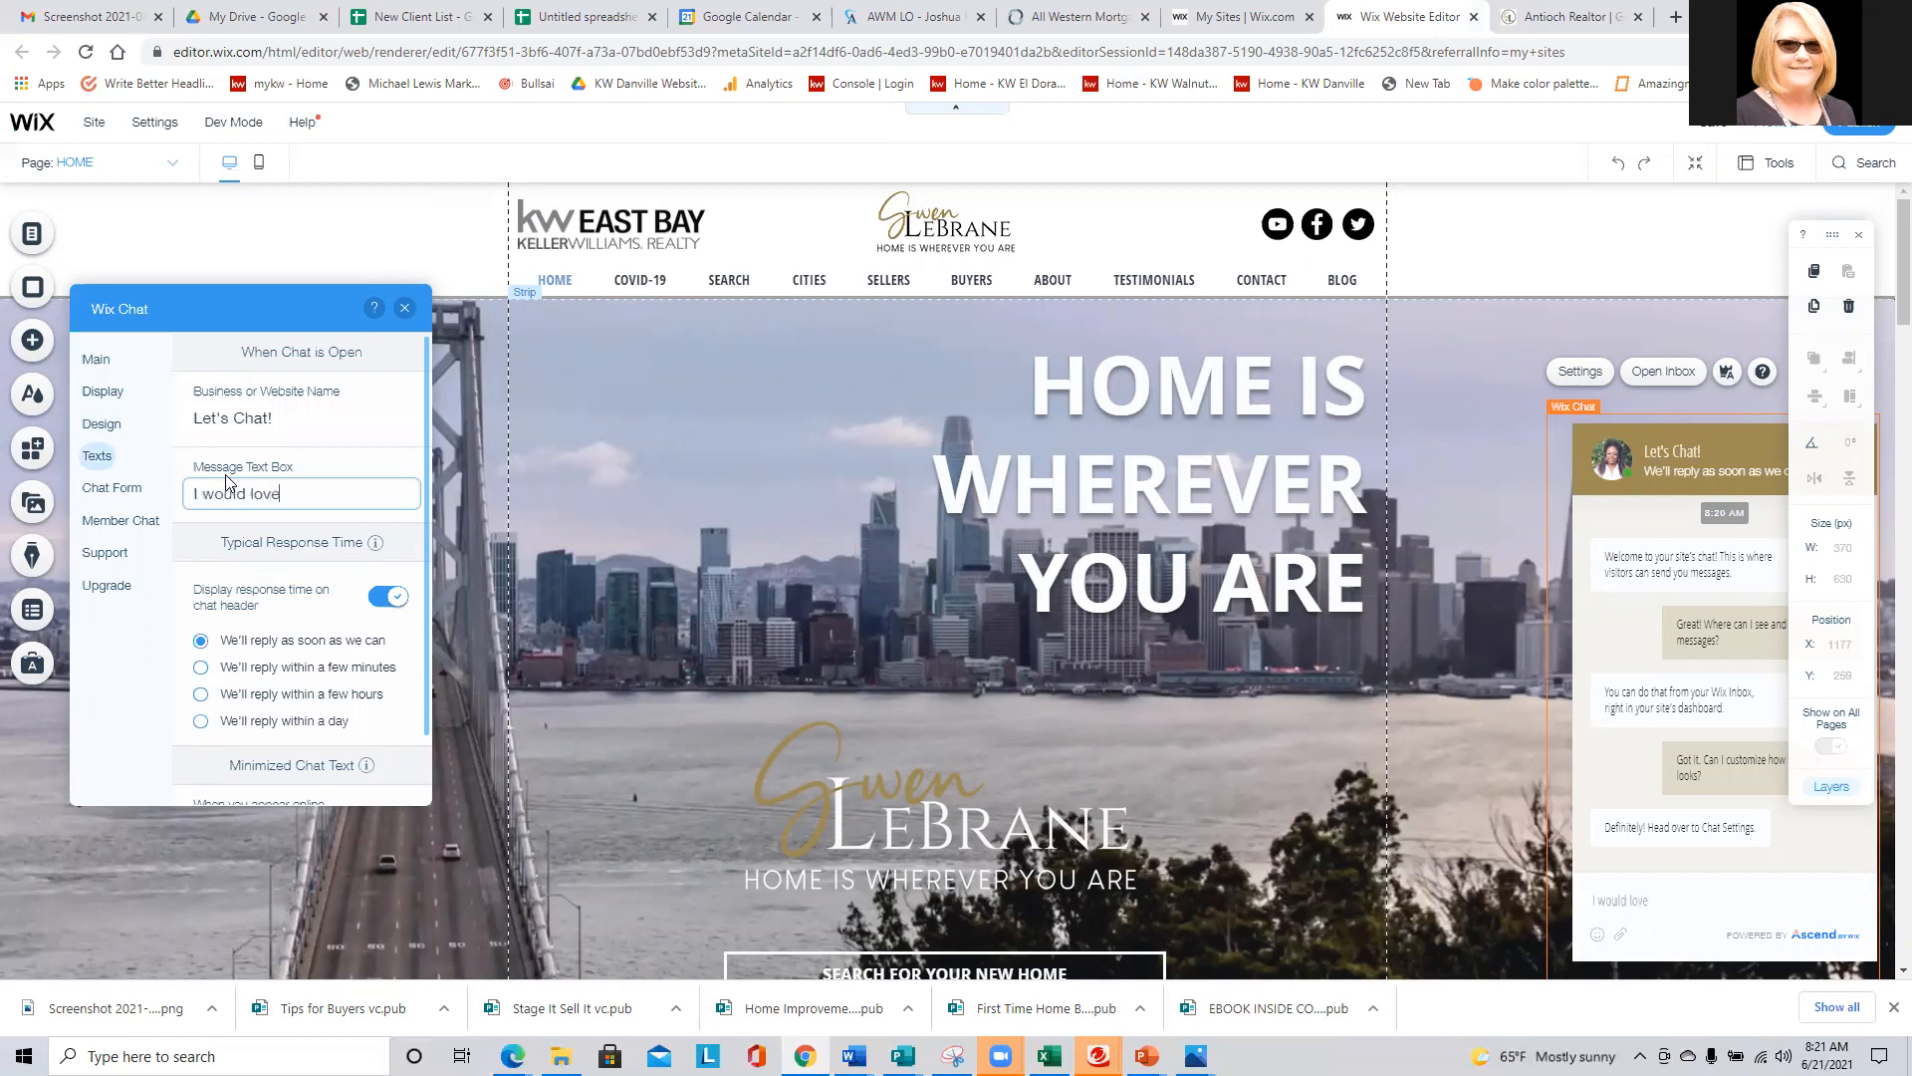
type("w how I can ")
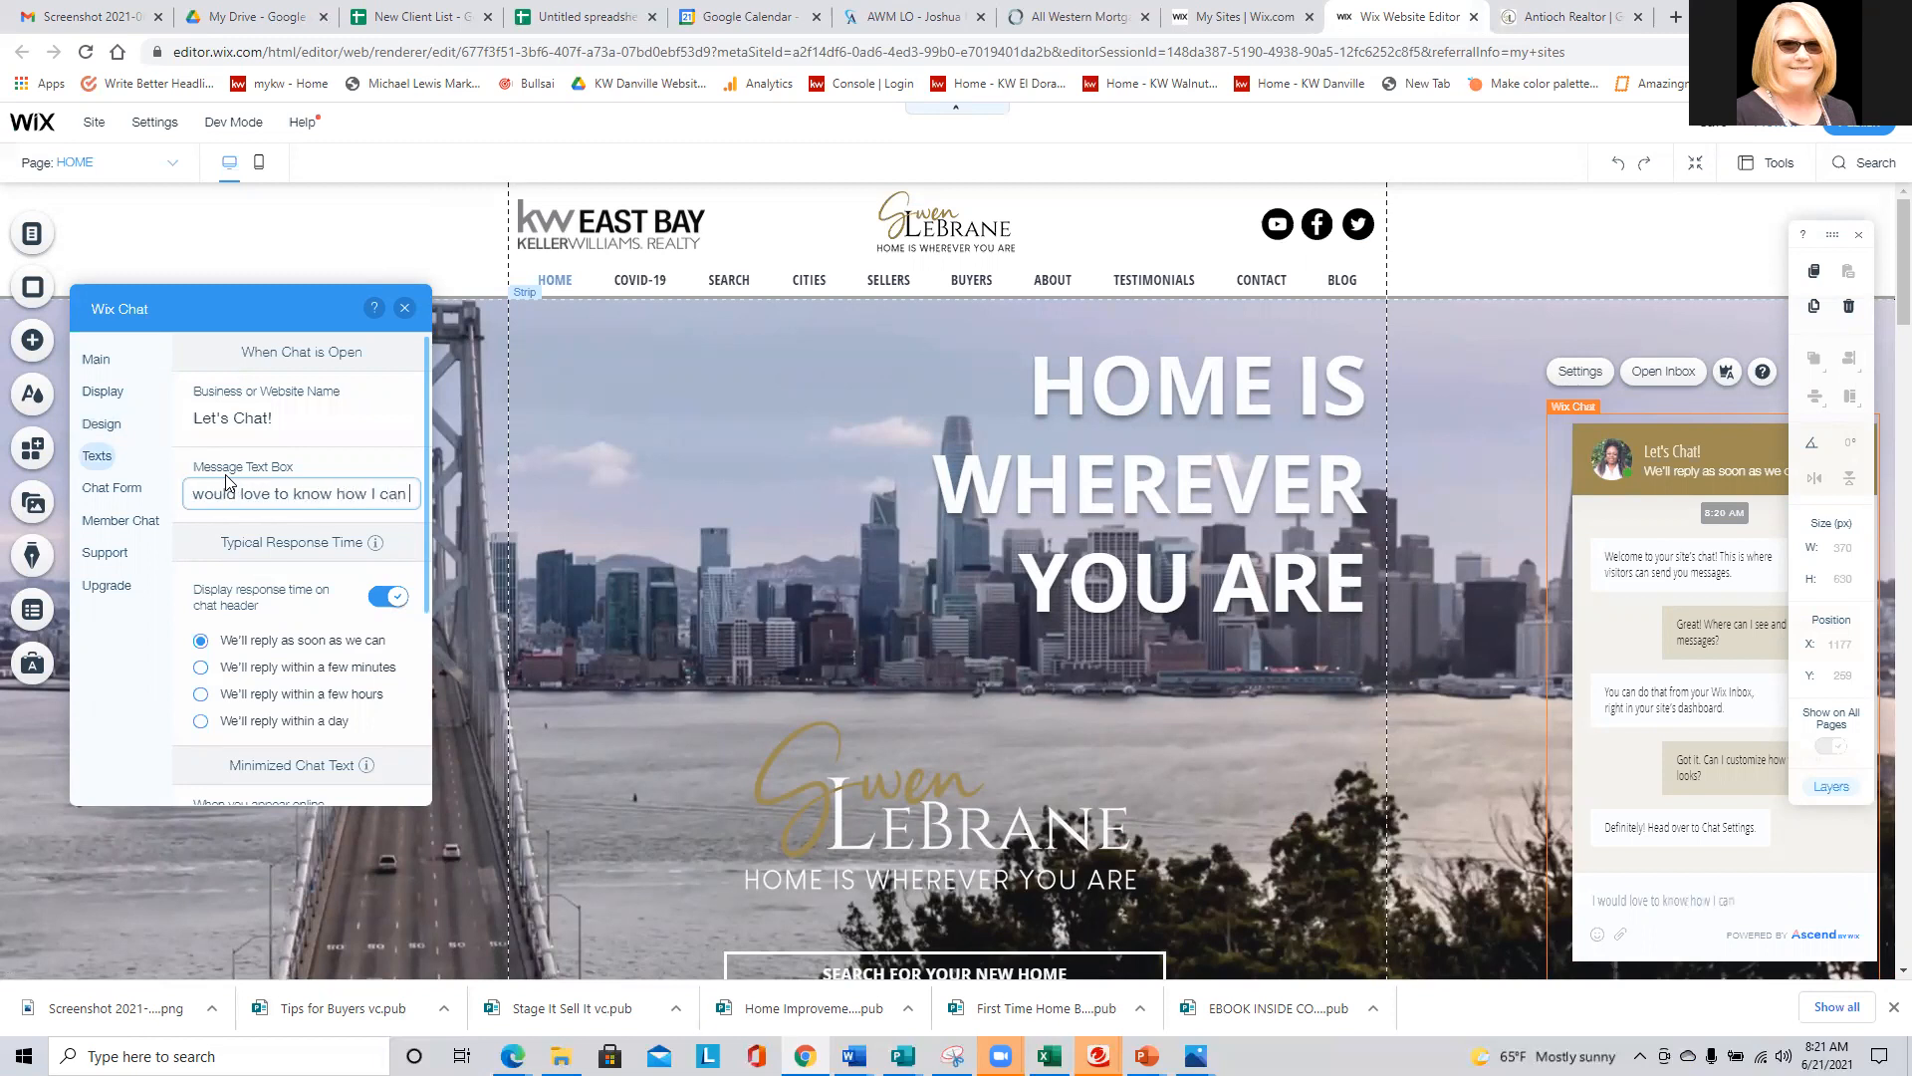
type("help you with your real")
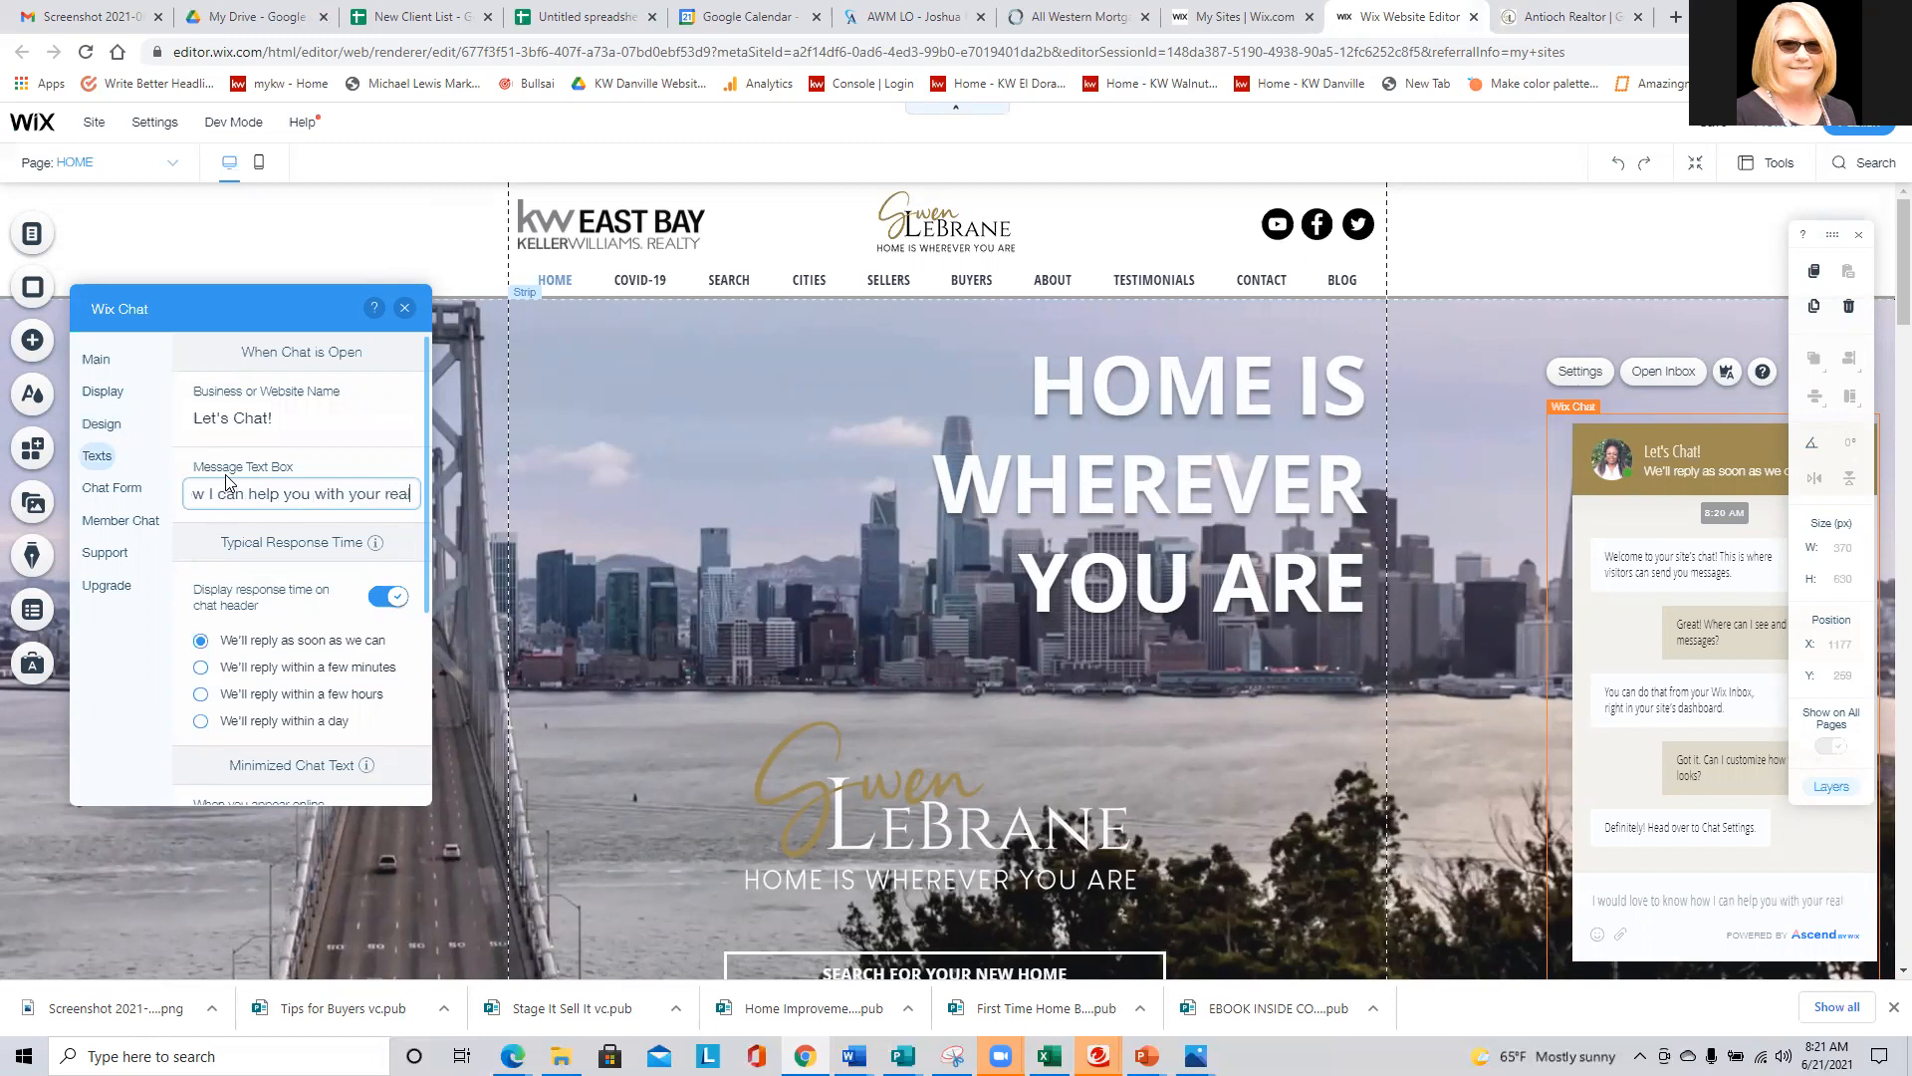
type(" estate goals.")
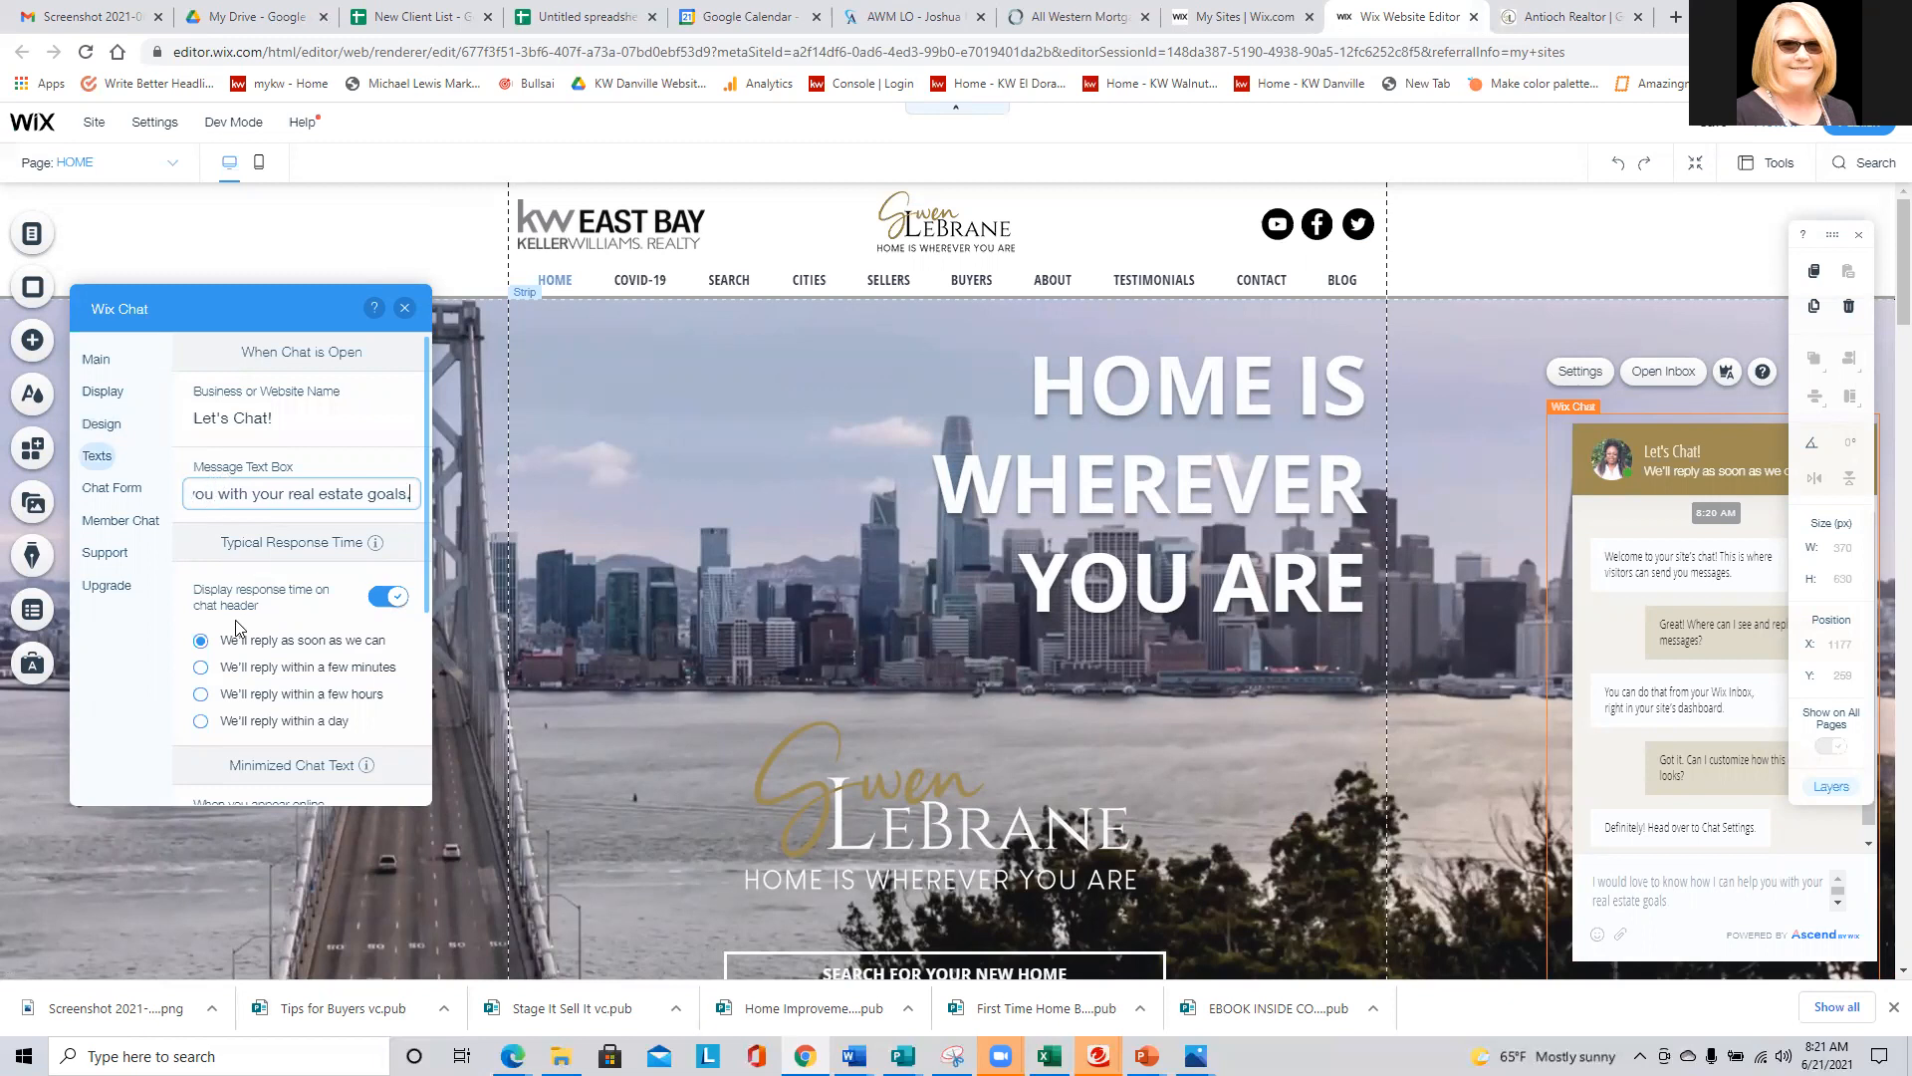
- Set the minimized chat text for appearing online to "How can I help you today?"
scroll(256, 553, "down", 1)
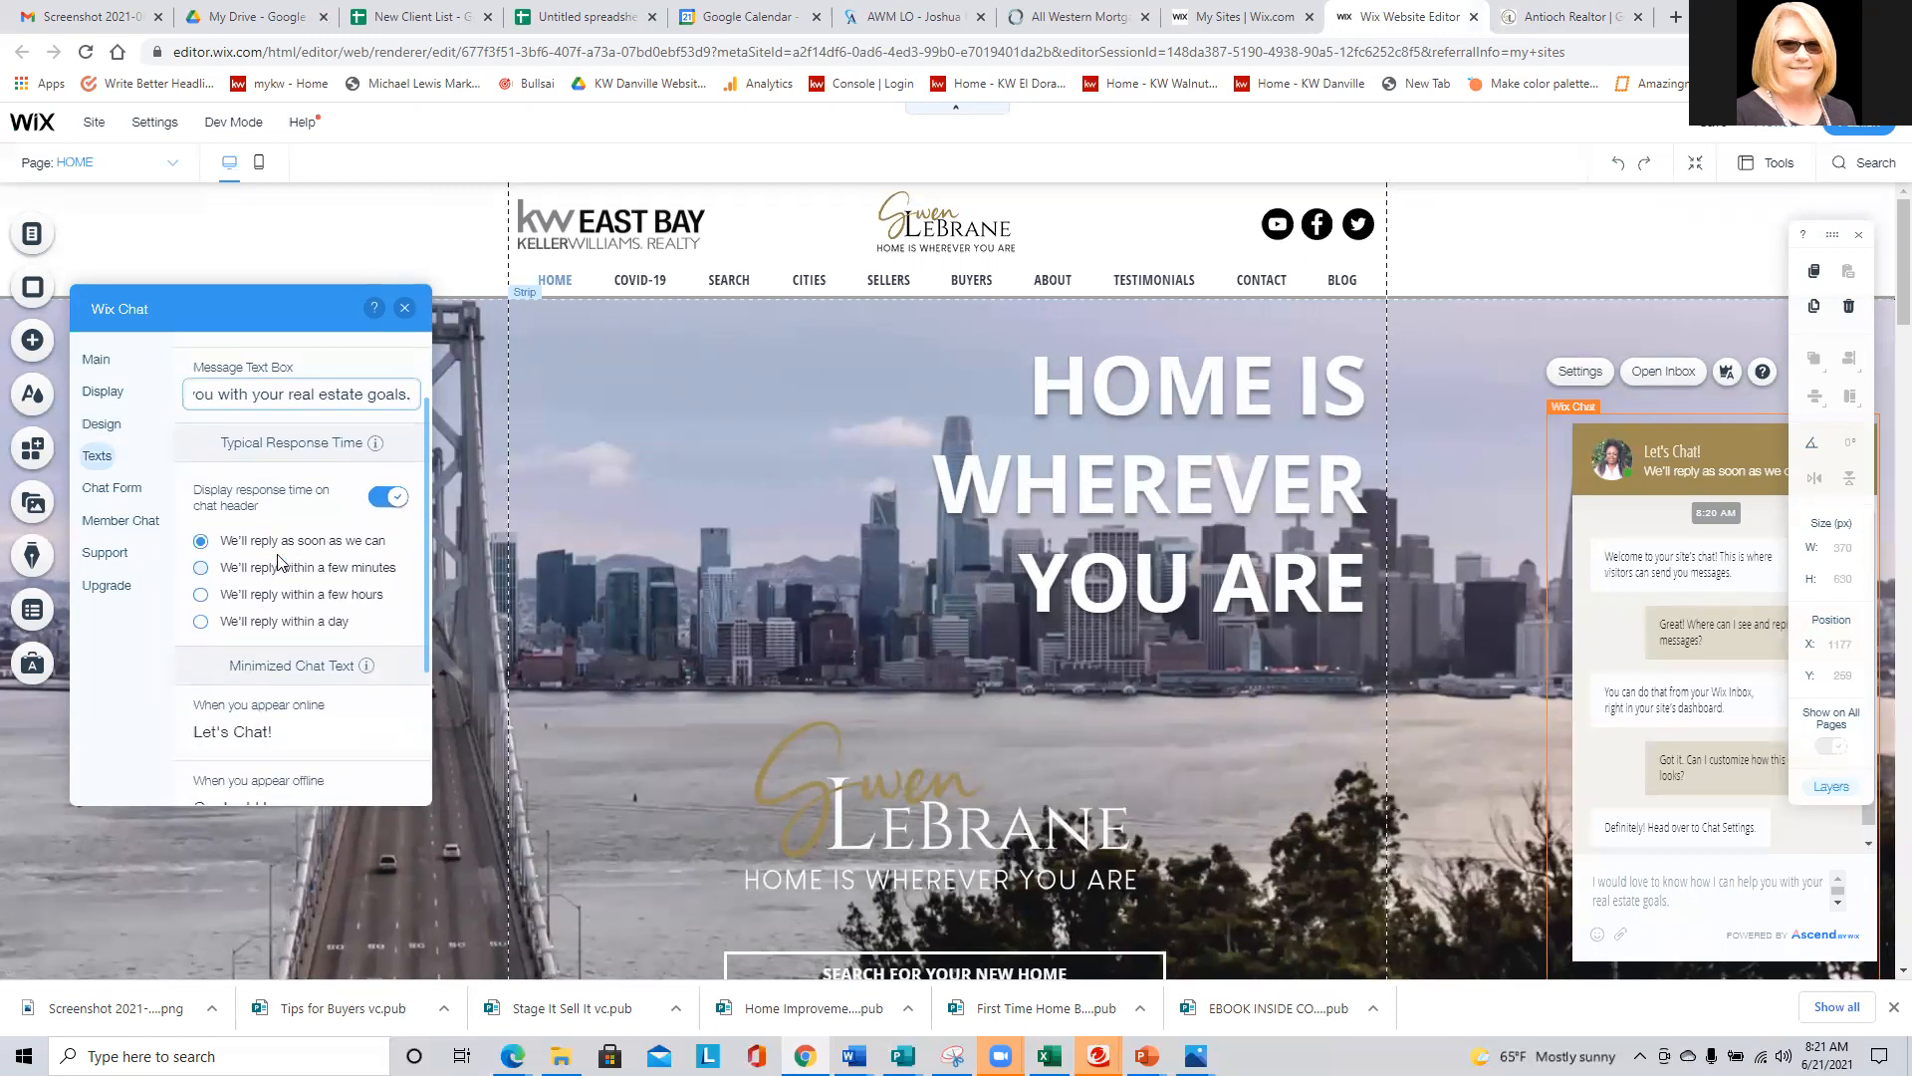
scroll(299, 553, "down", 2)
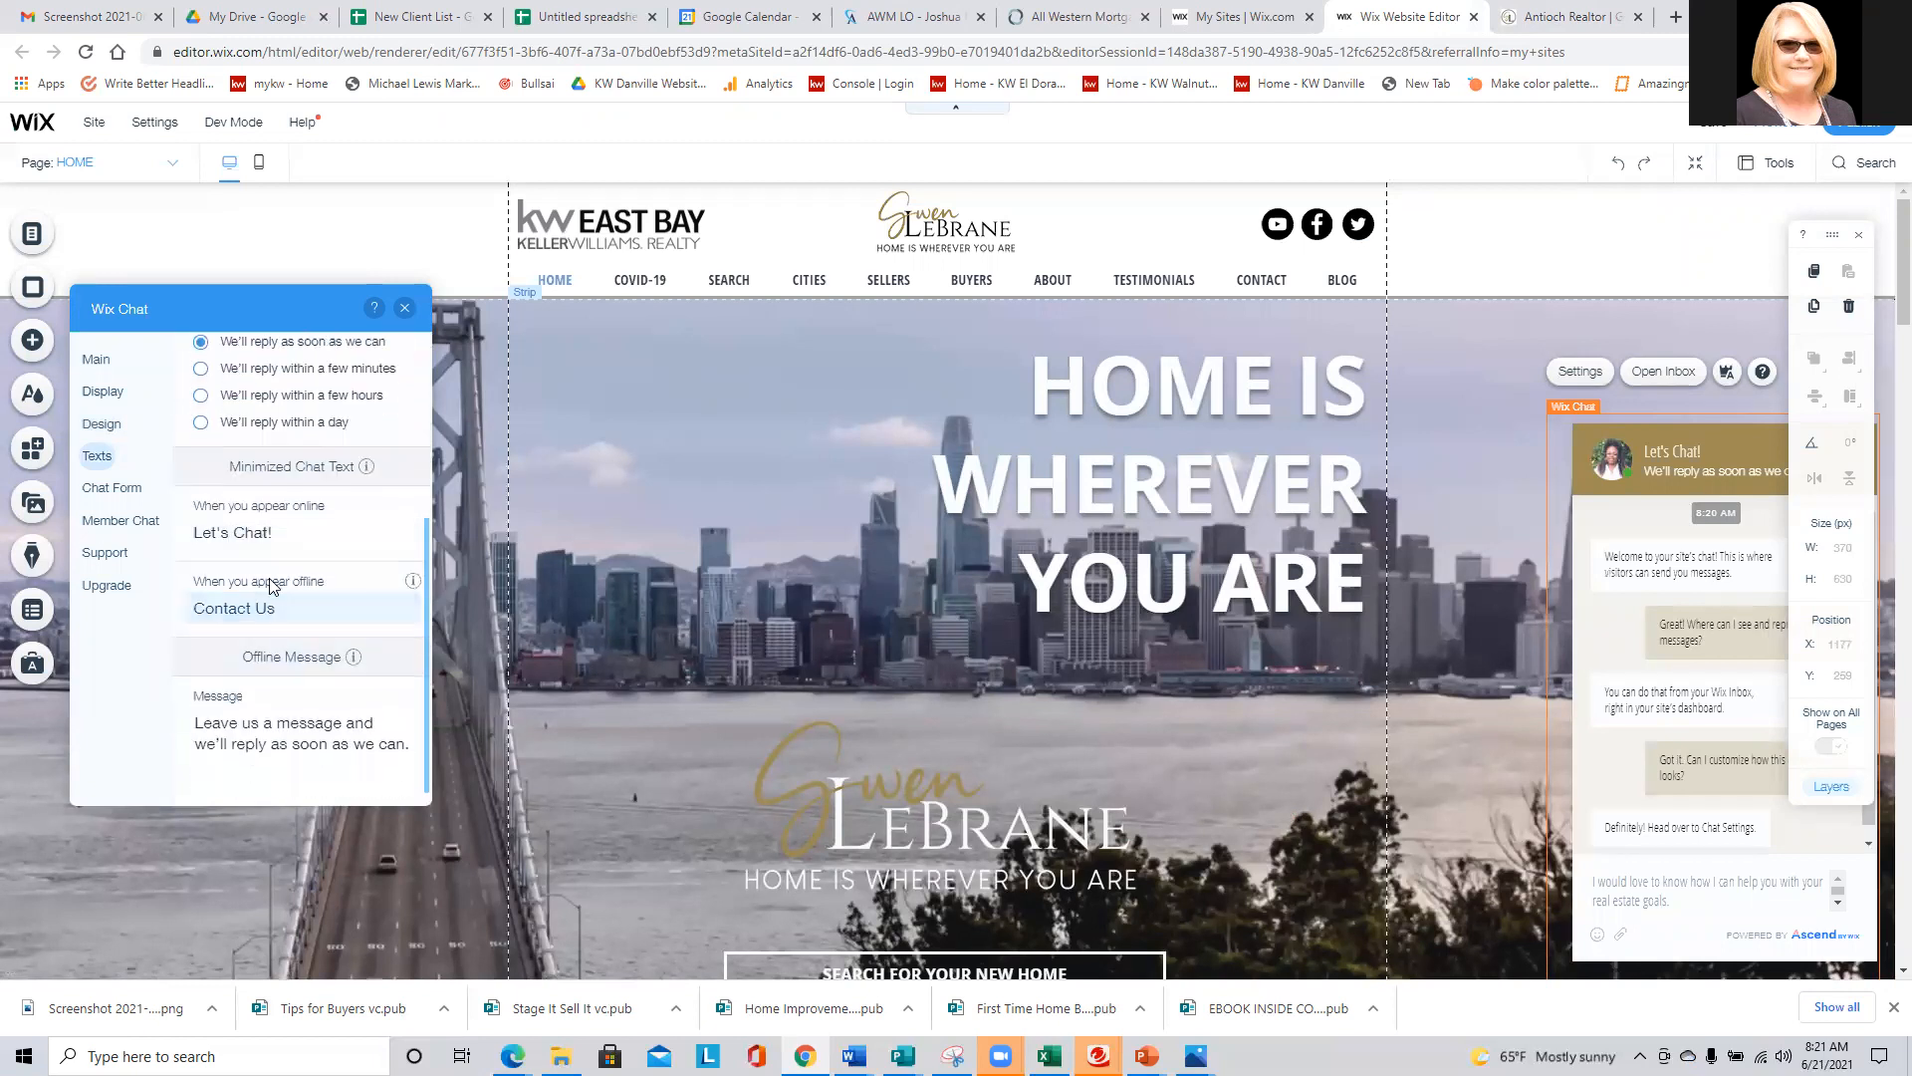
left_click(284, 533)
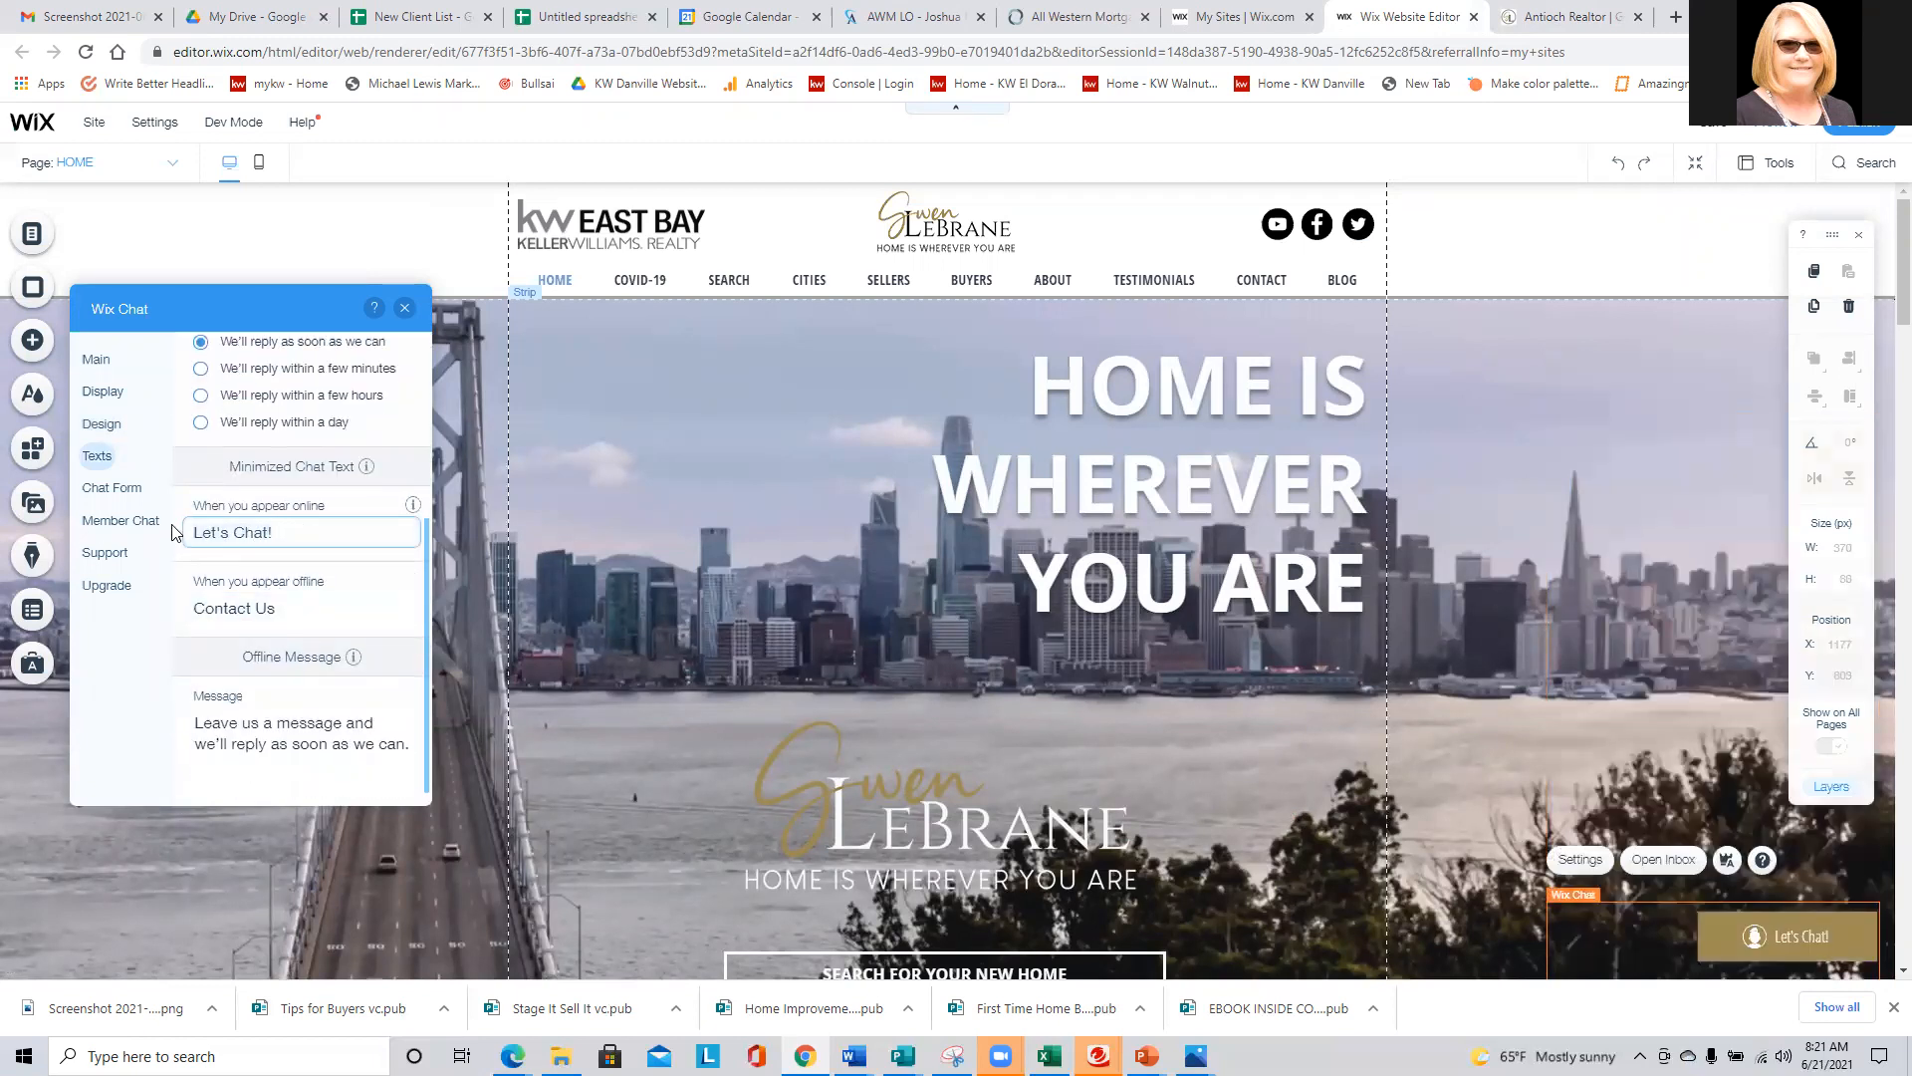
key("ctrl+a")
type("How ")
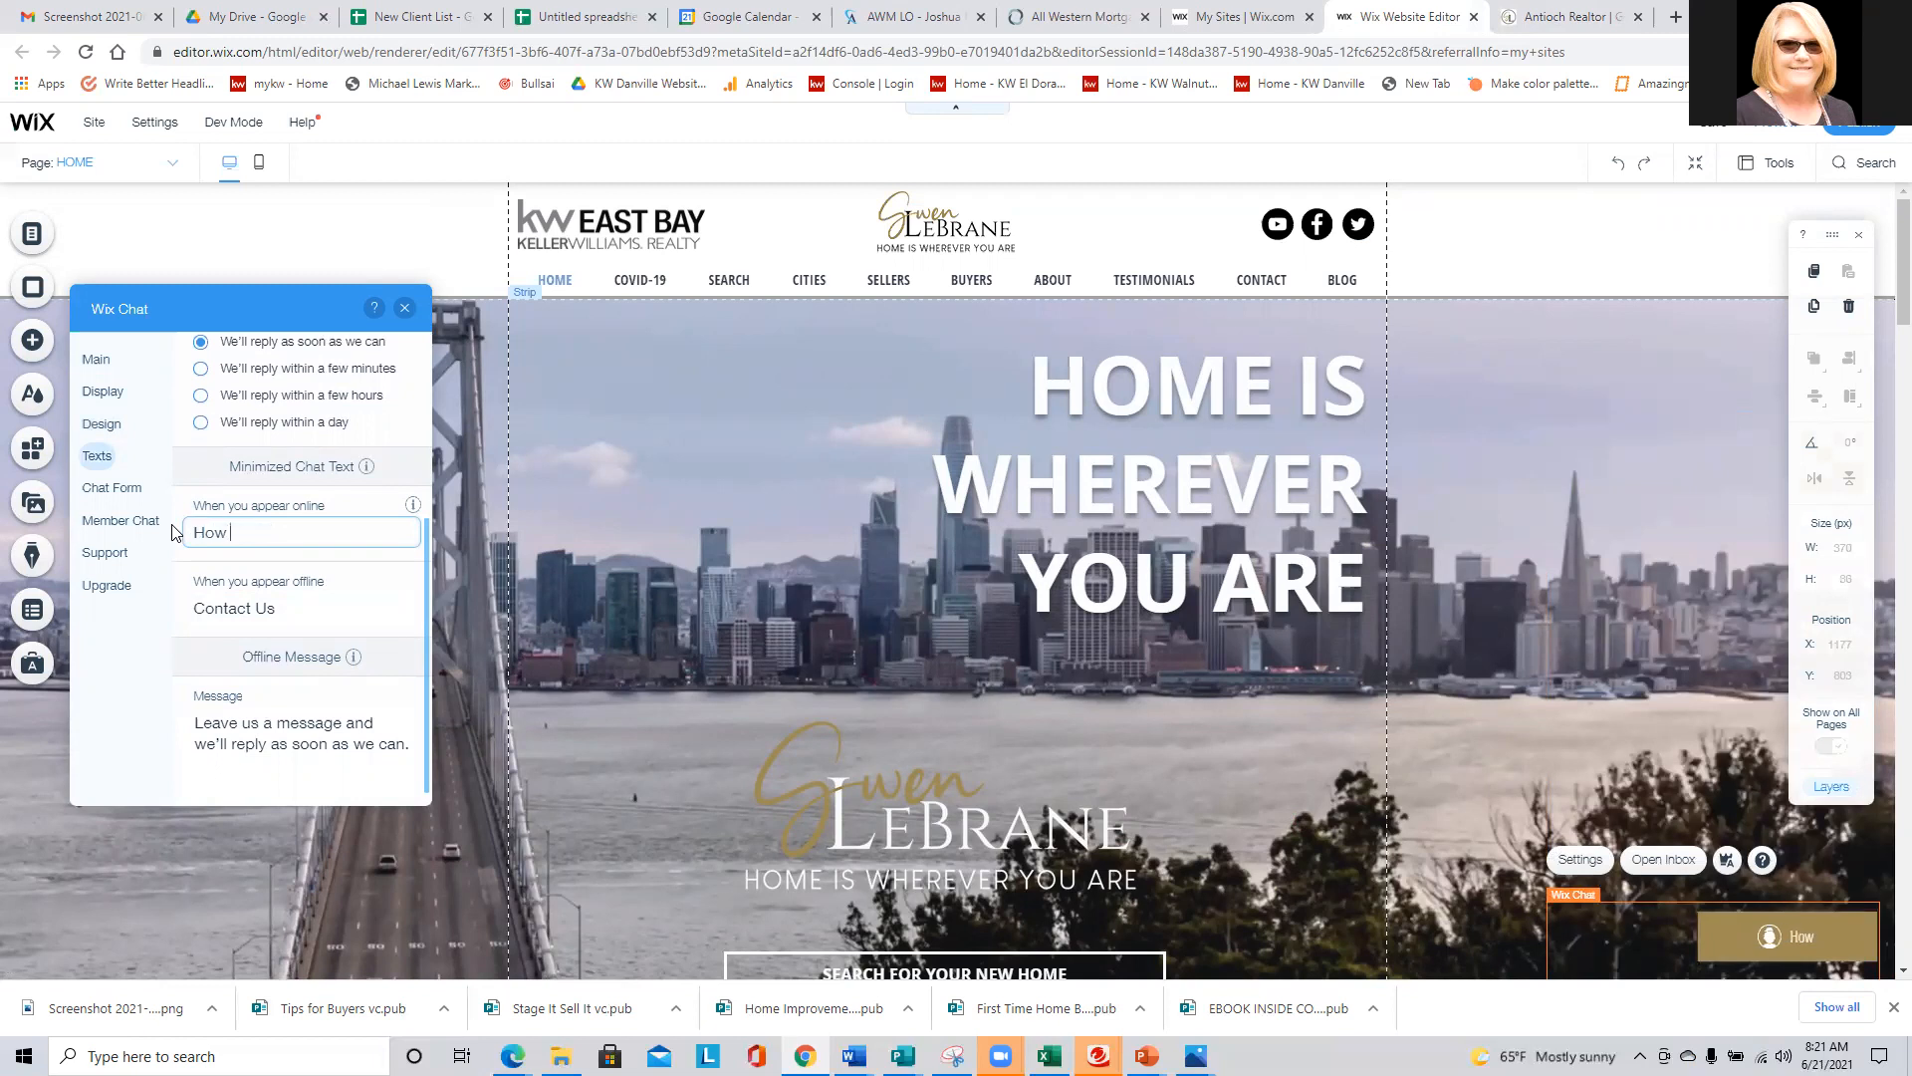
type("can I help you today?")
- Change the minimized chat text for appearing offline to "Contact Me"
left_click(244, 610)
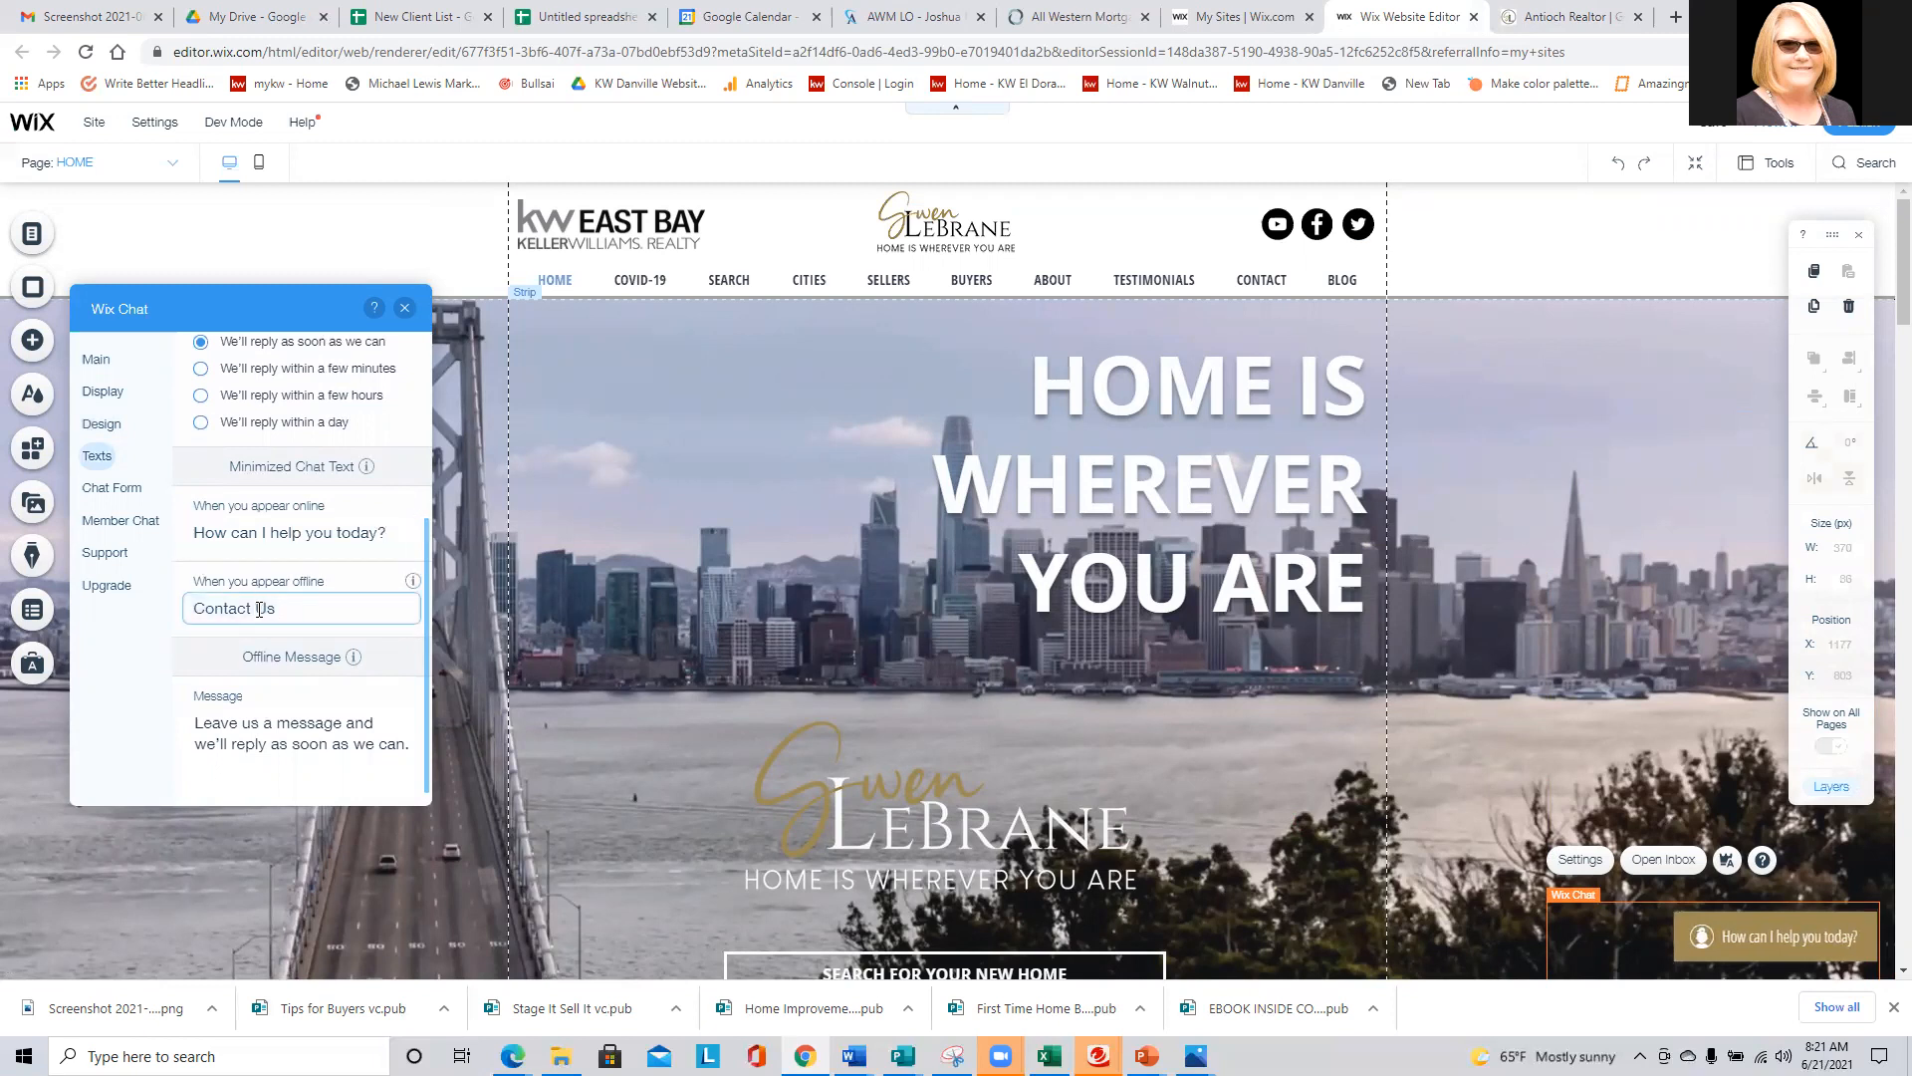
key("BackSpace")
key("BackSpace")
type("M")
type("e")
type(" and ")
type("I'll respon")
key("Delete")
type("R")
left_click(371, 612)
key("BackSpace")
key("BackSpace")
key("BackSpace")
key("BackSpace")
key("BackSpace")
key("BackSpace")
key("BackSpace")
key("BackSpace")
key("BackSpace")
key("BackSpace")
key("BackSpace")
key("BackSpace")
key("BackSpace")
key("BackSpace")
key("BackSpace")
key("BackSpace")
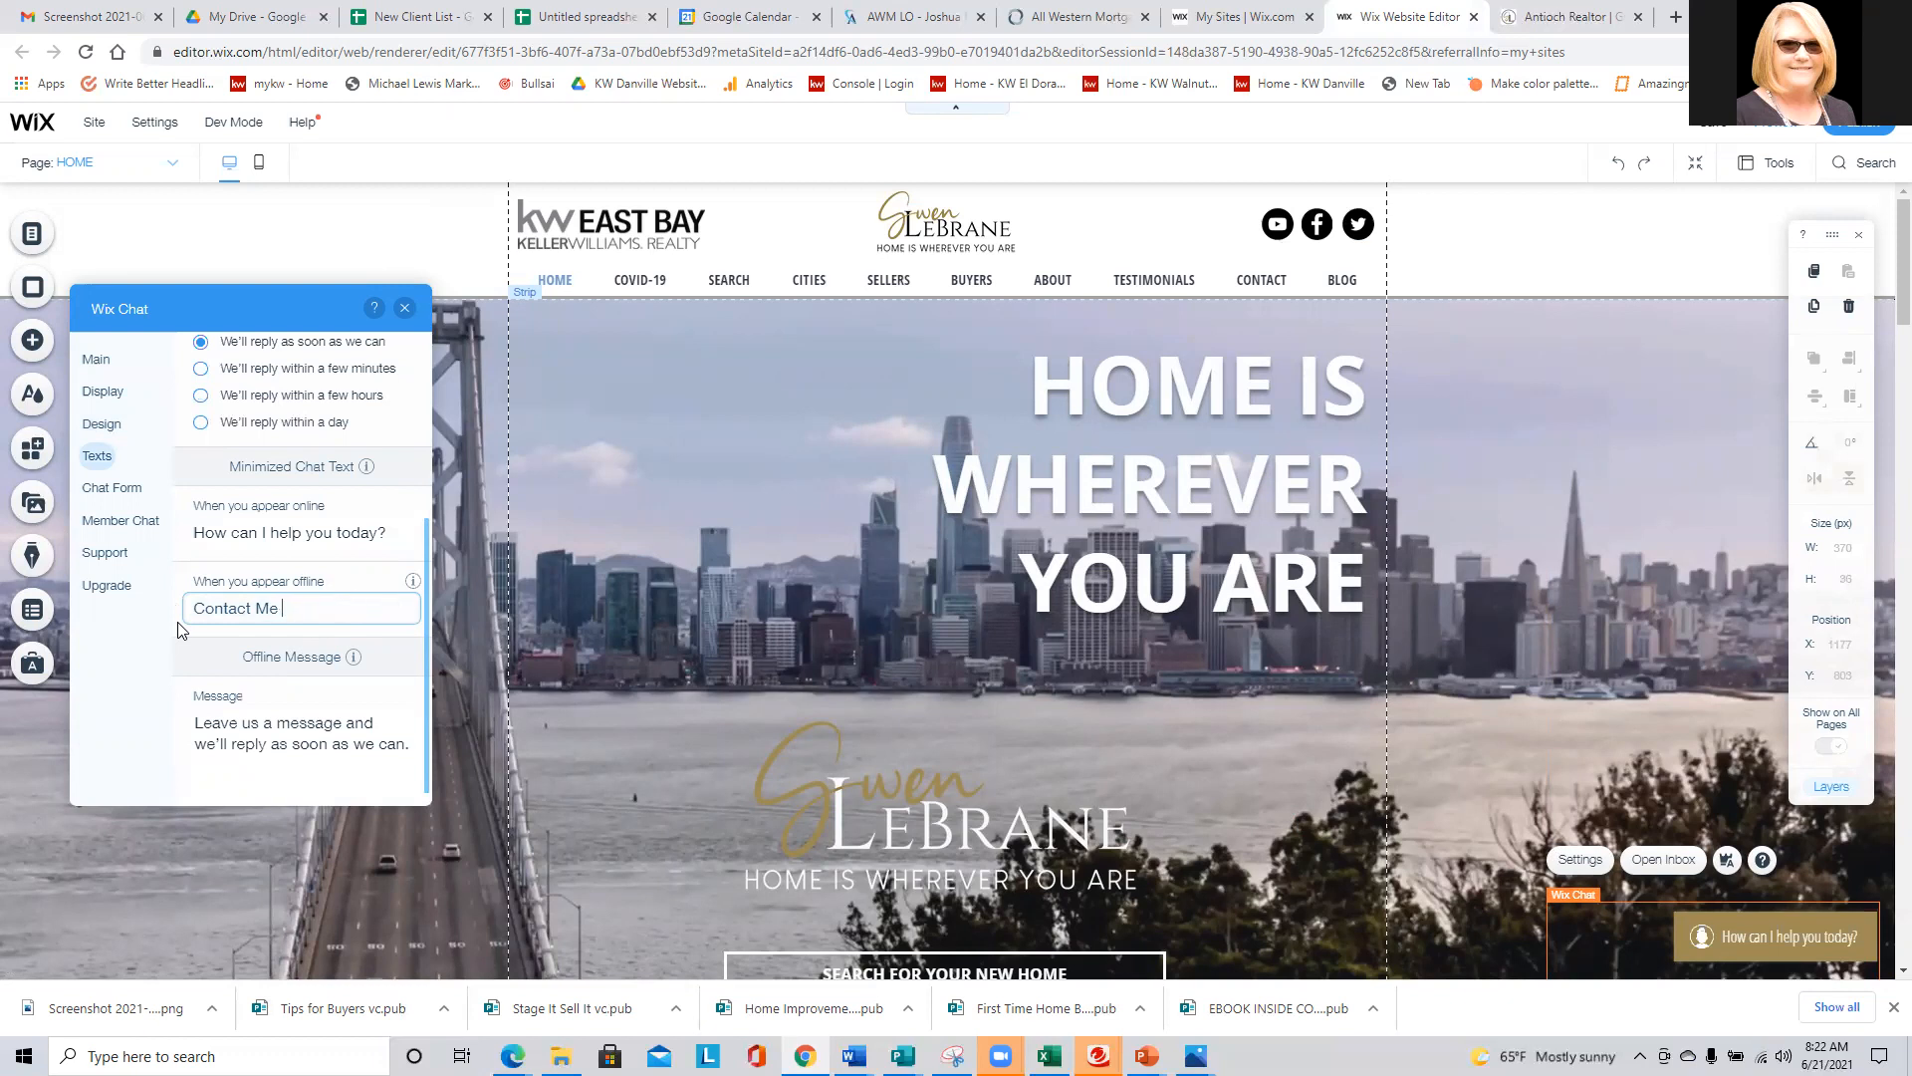
- Reword the chat's offline message to "Leave me a message and I'll reply as soon as I can."
left_click(299, 755)
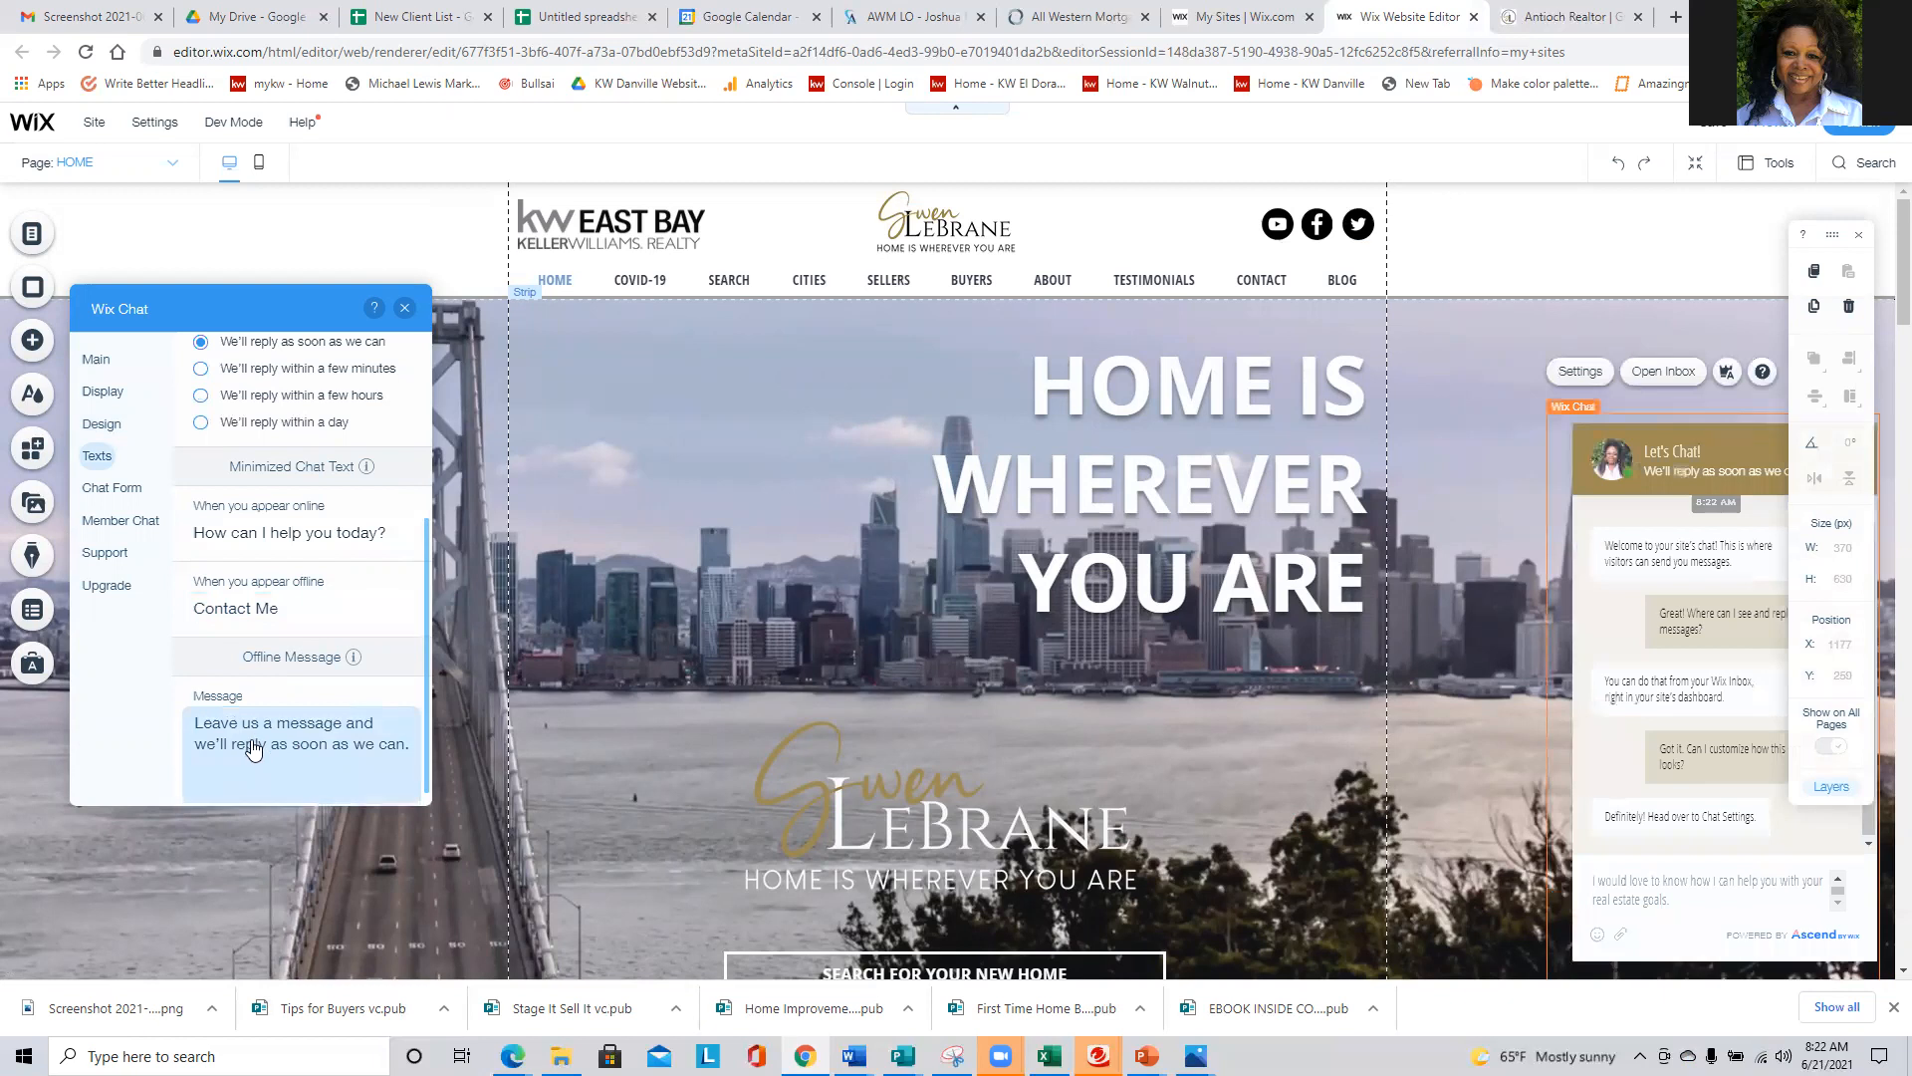
left_click(255, 729)
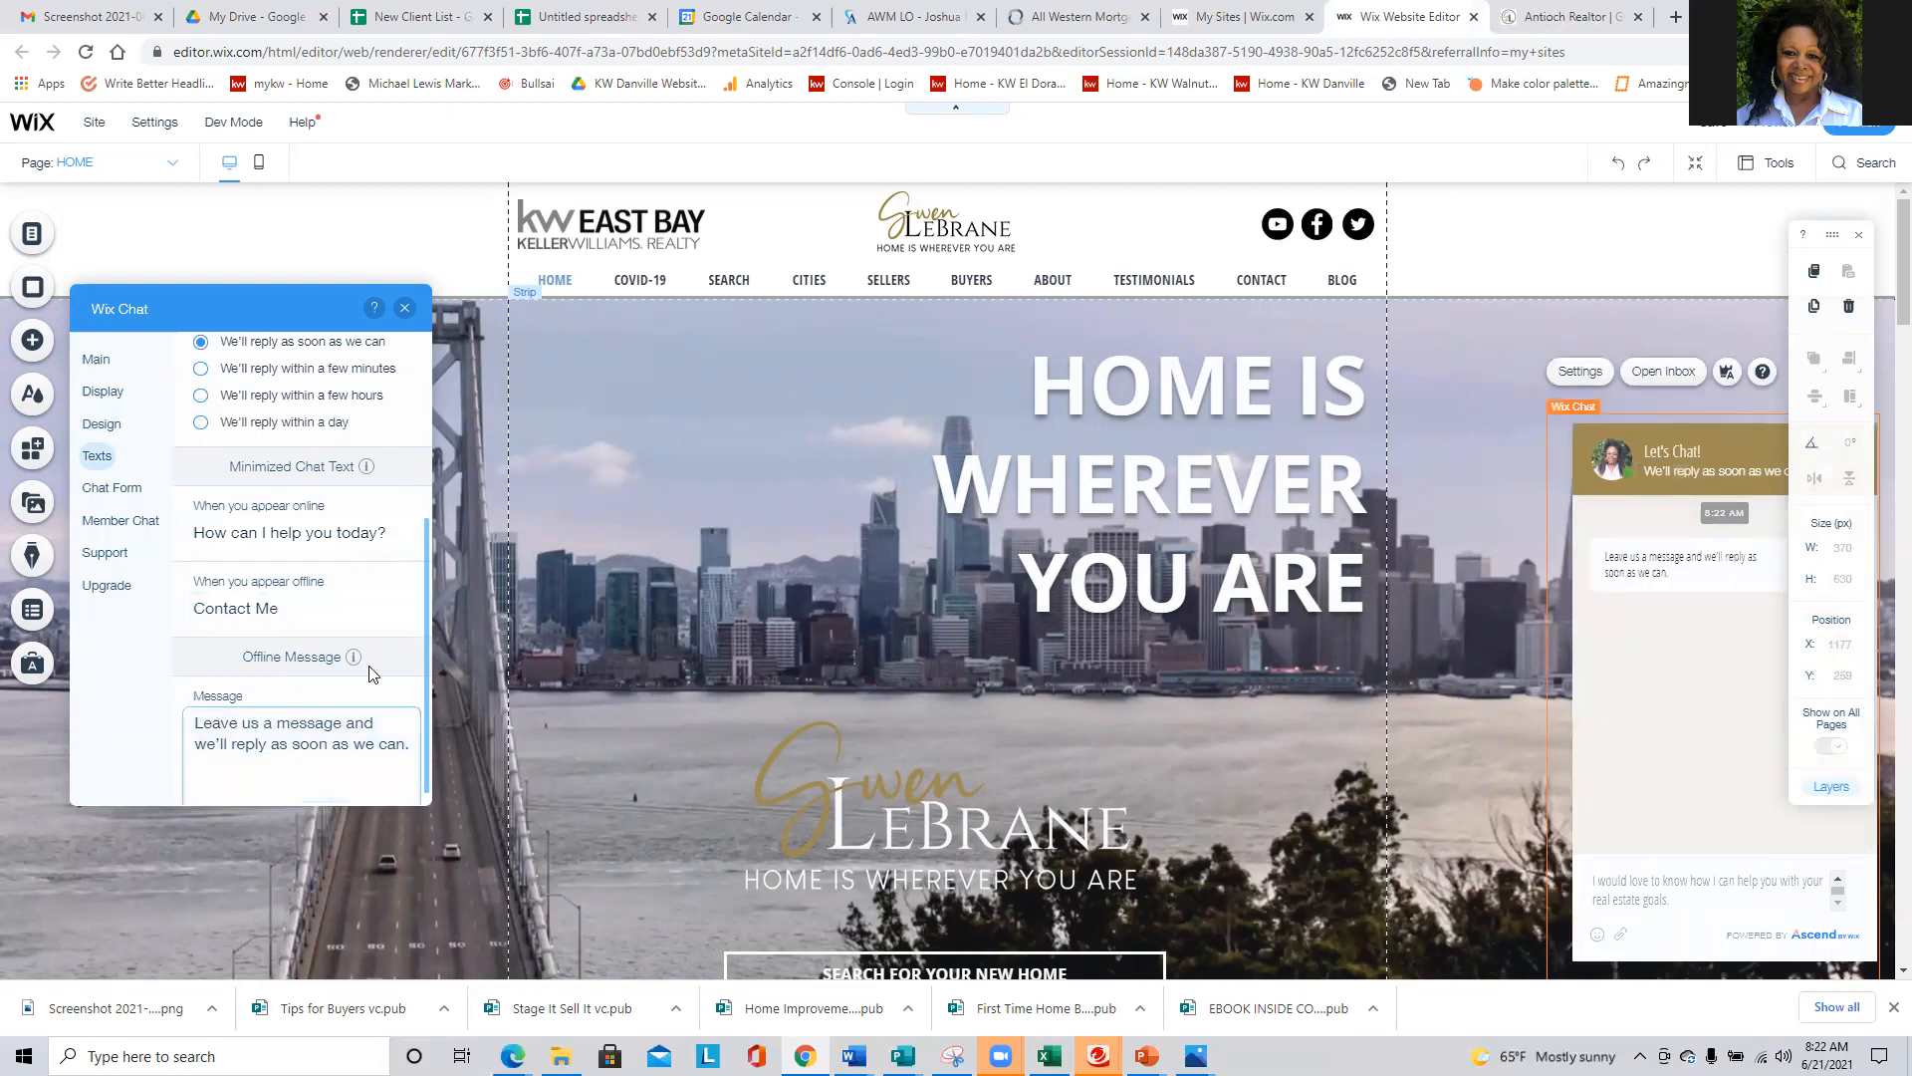
key("Delete")
type("me")
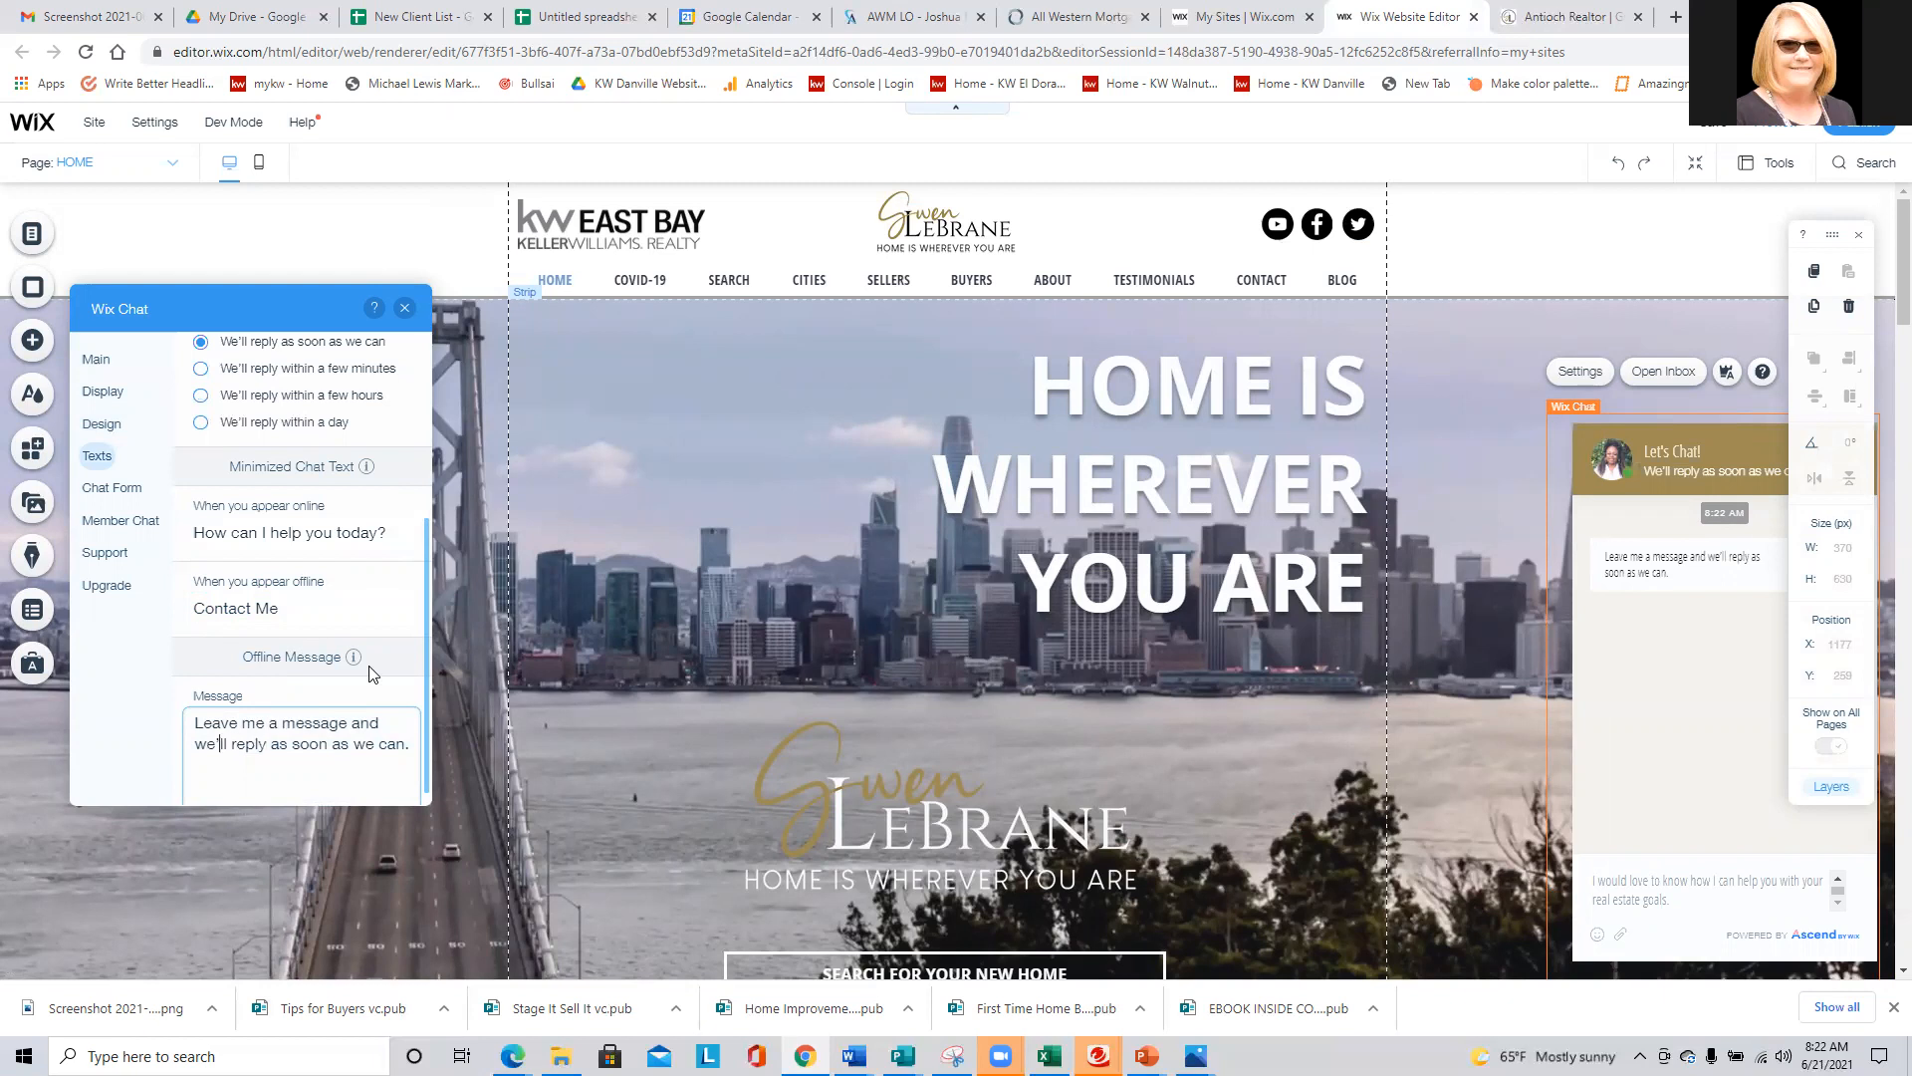
key("BackSpace")
key("BackSpace")
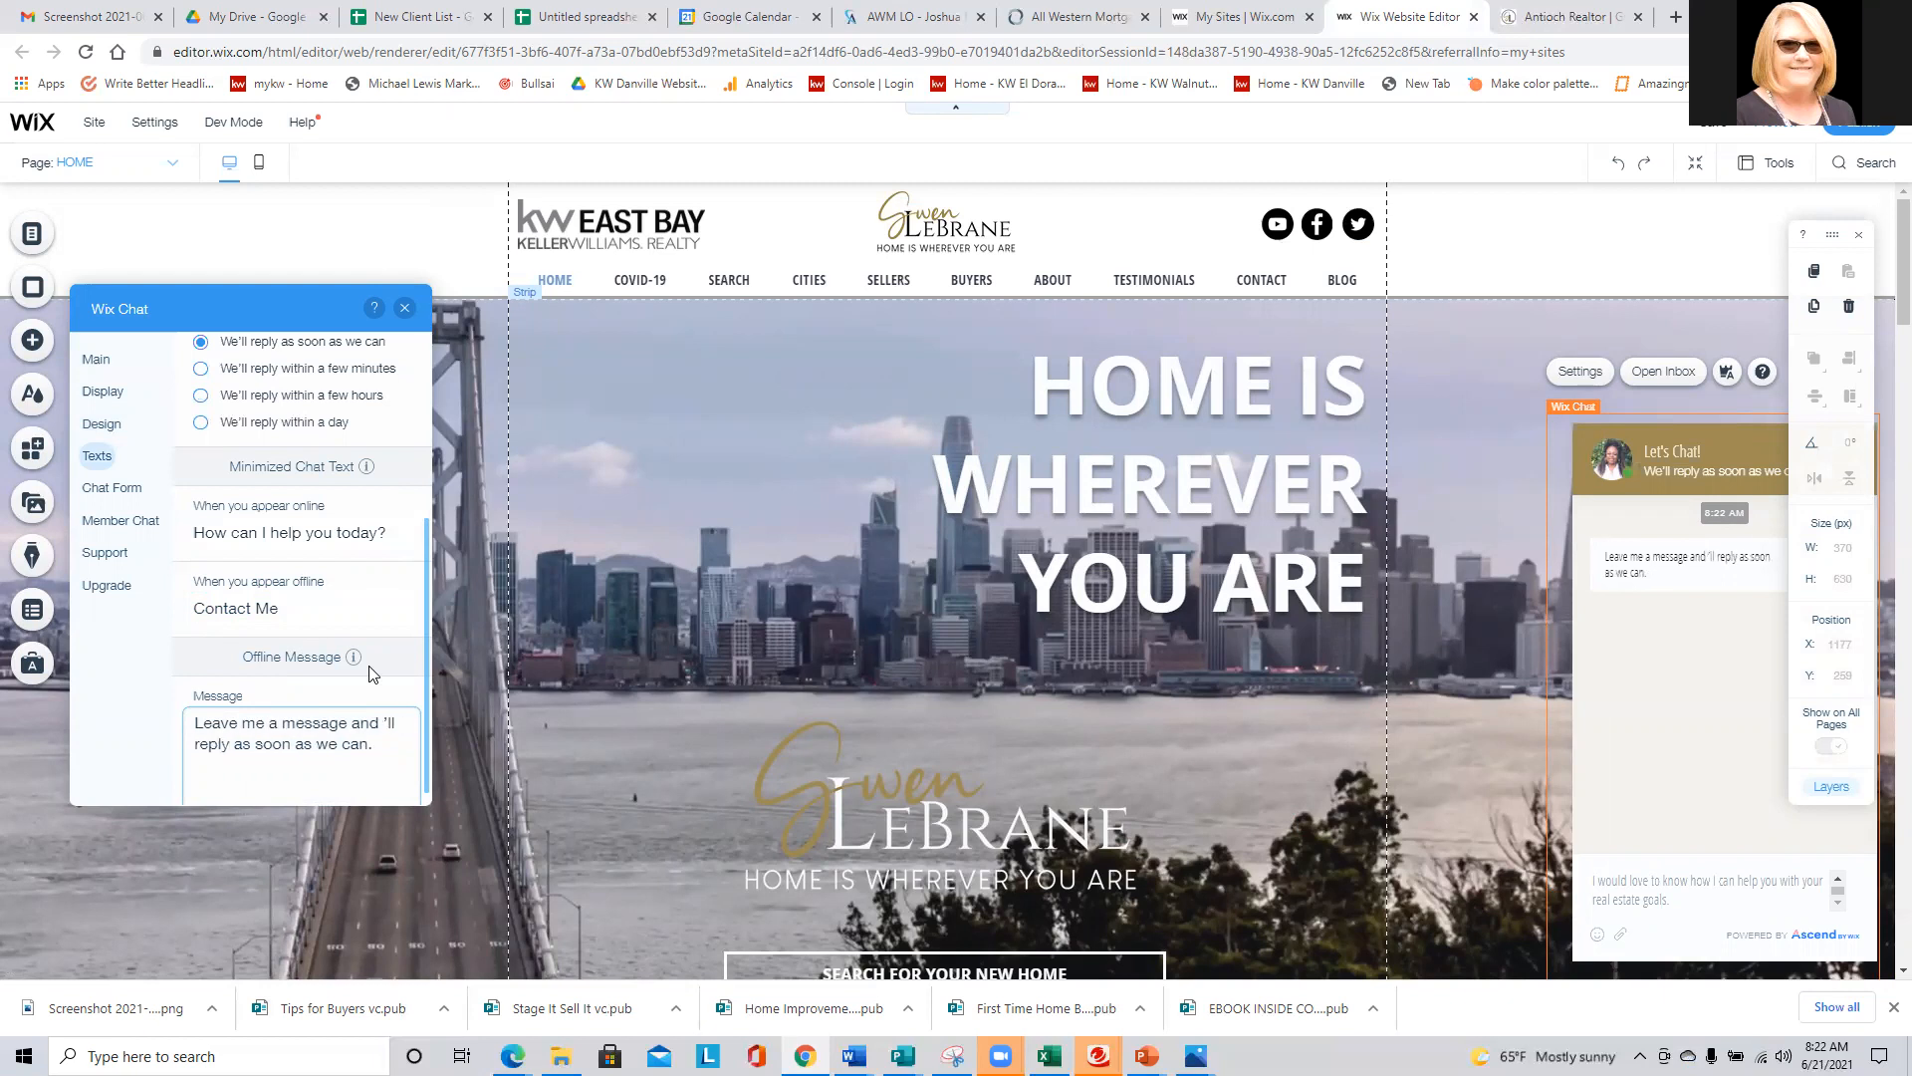
type("I")
double_click(320, 745)
type("I")
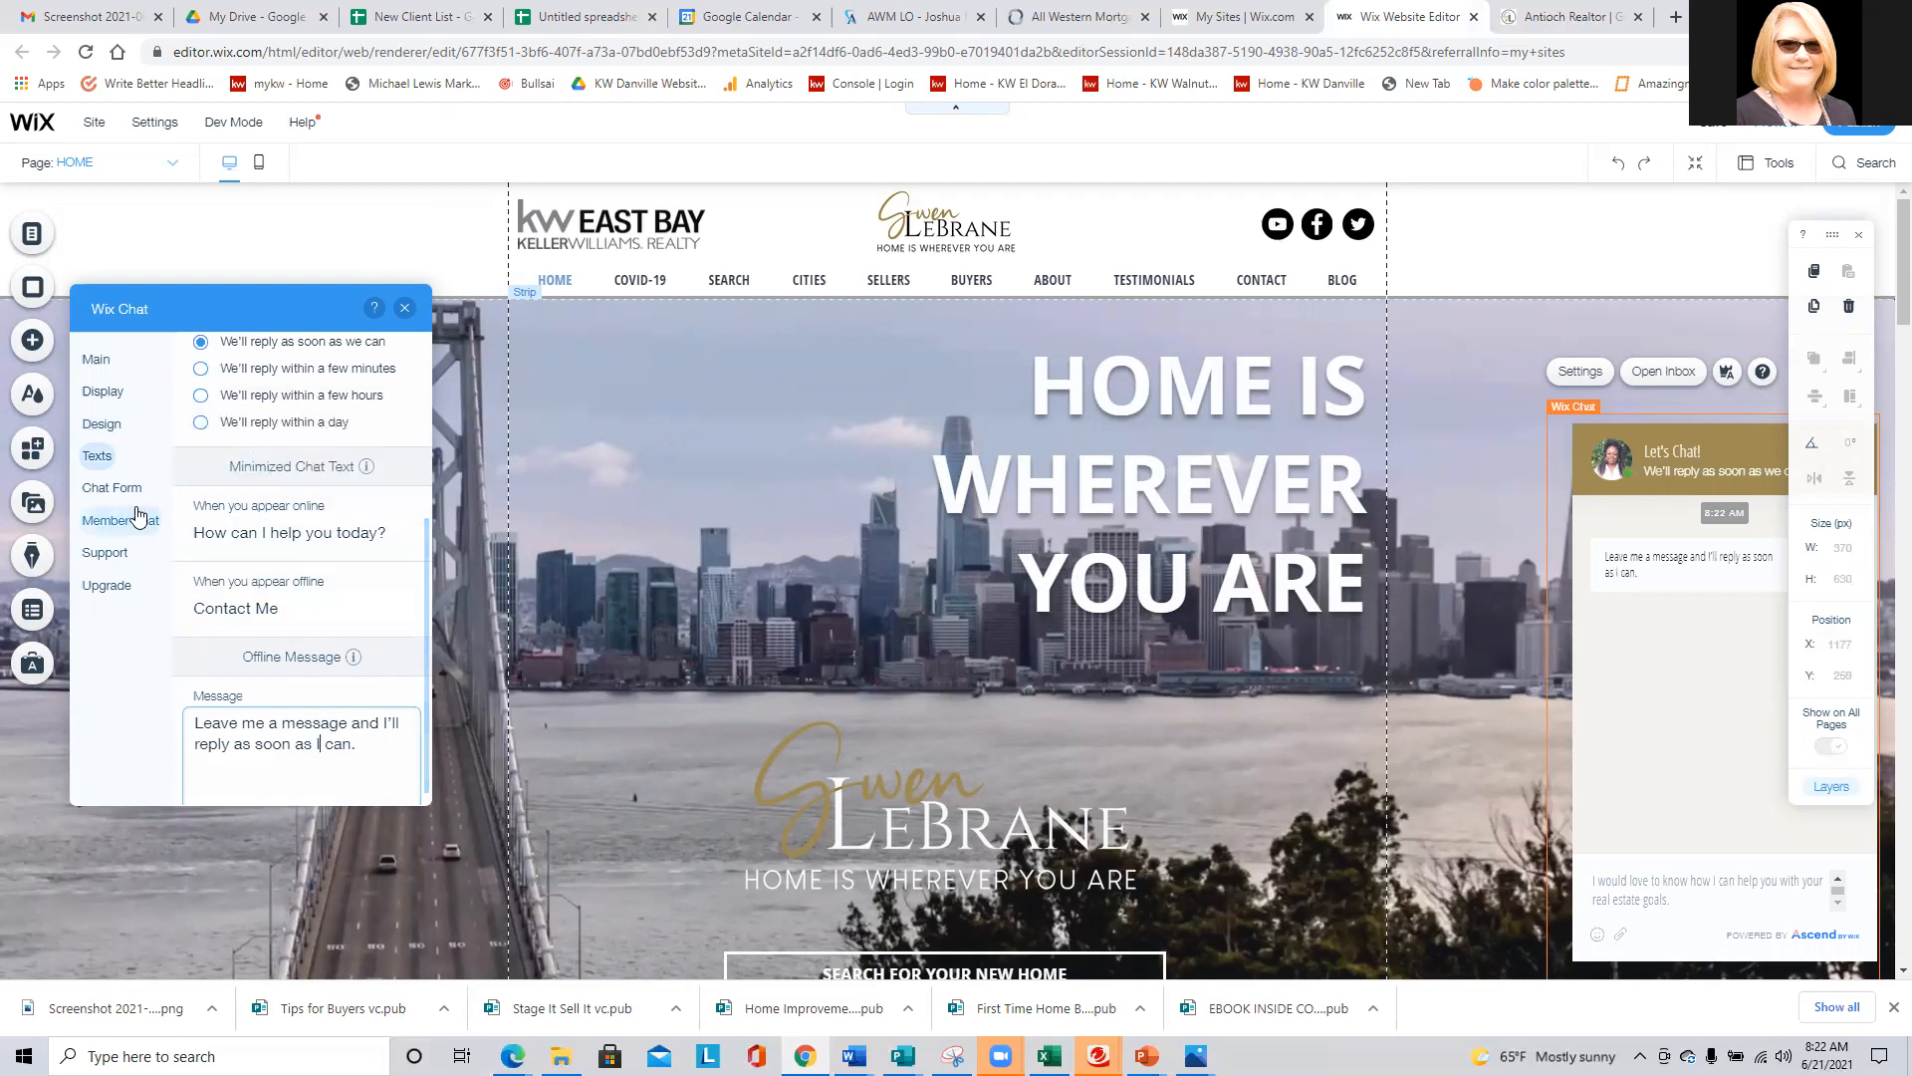
- Turn on the Phone and Message fields in the pre-chat form
scroll(277, 566, "up", 3)
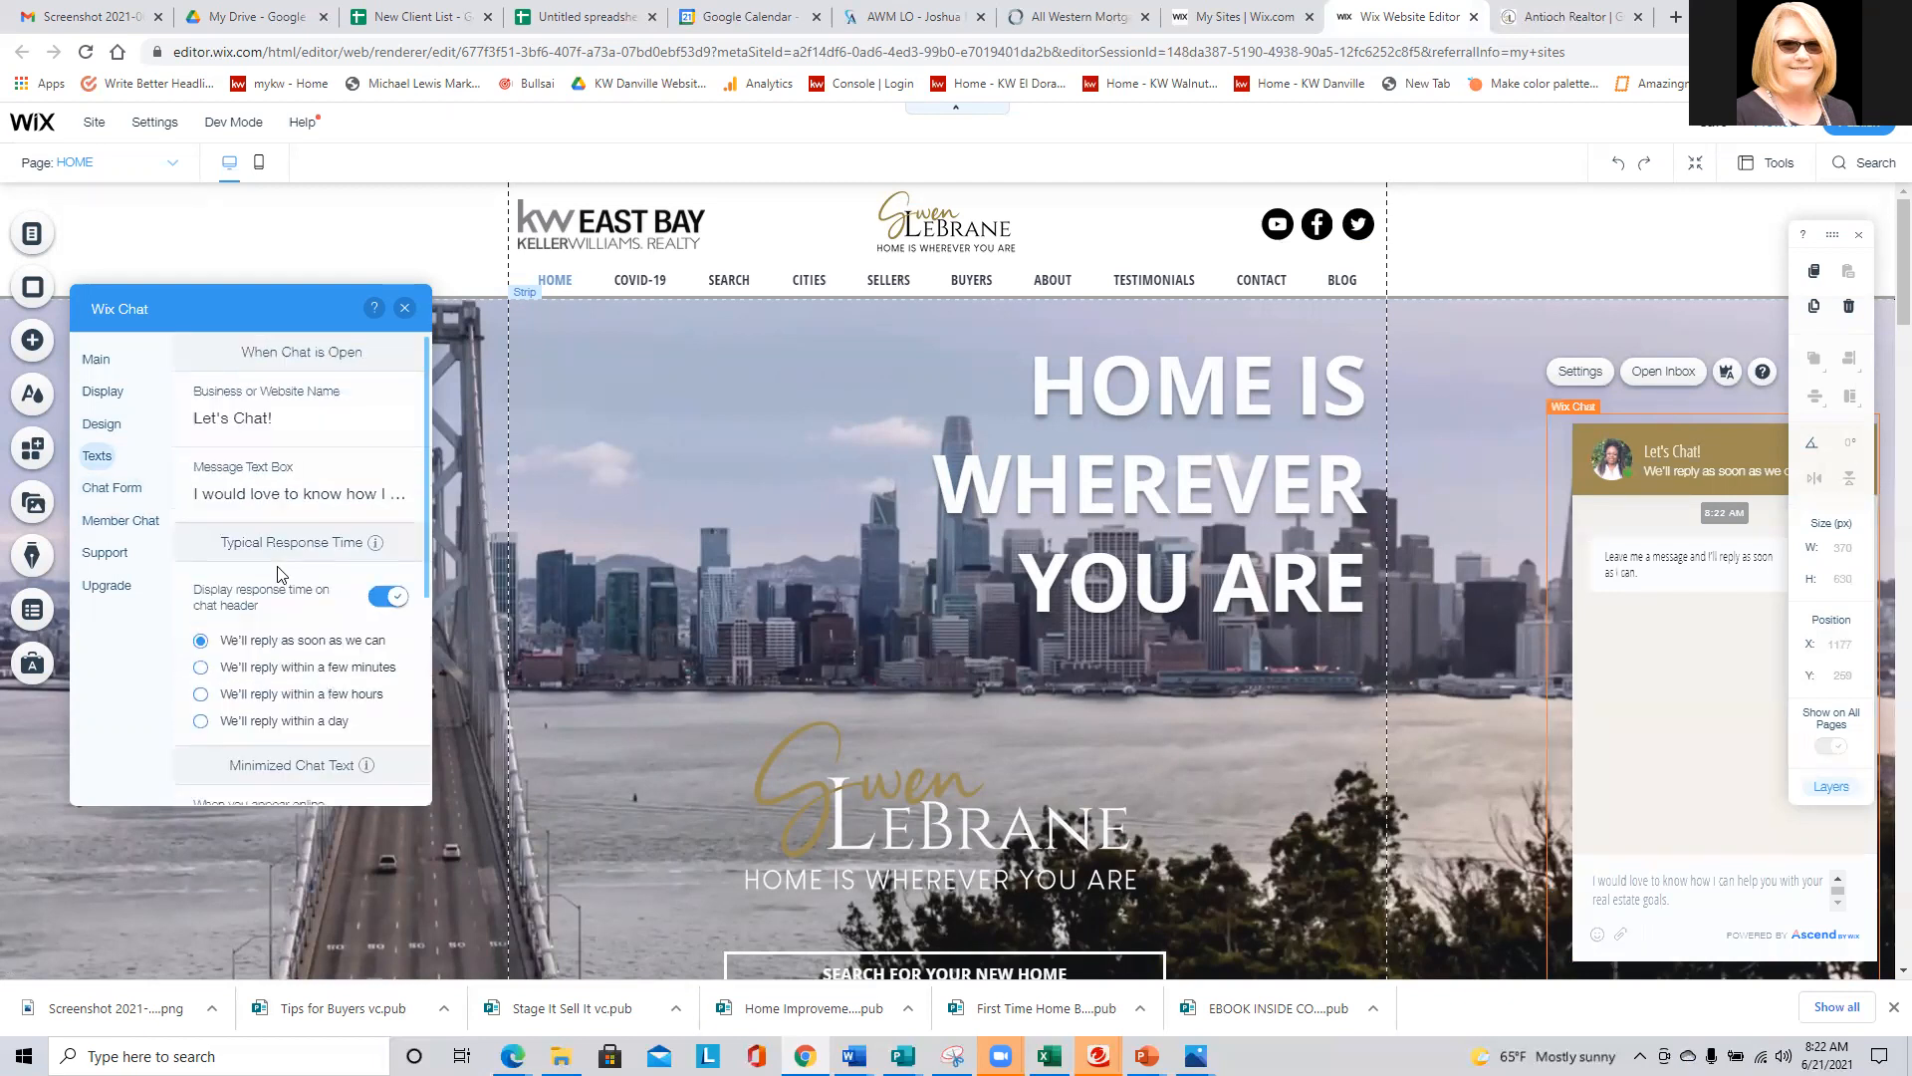
left_click(111, 487)
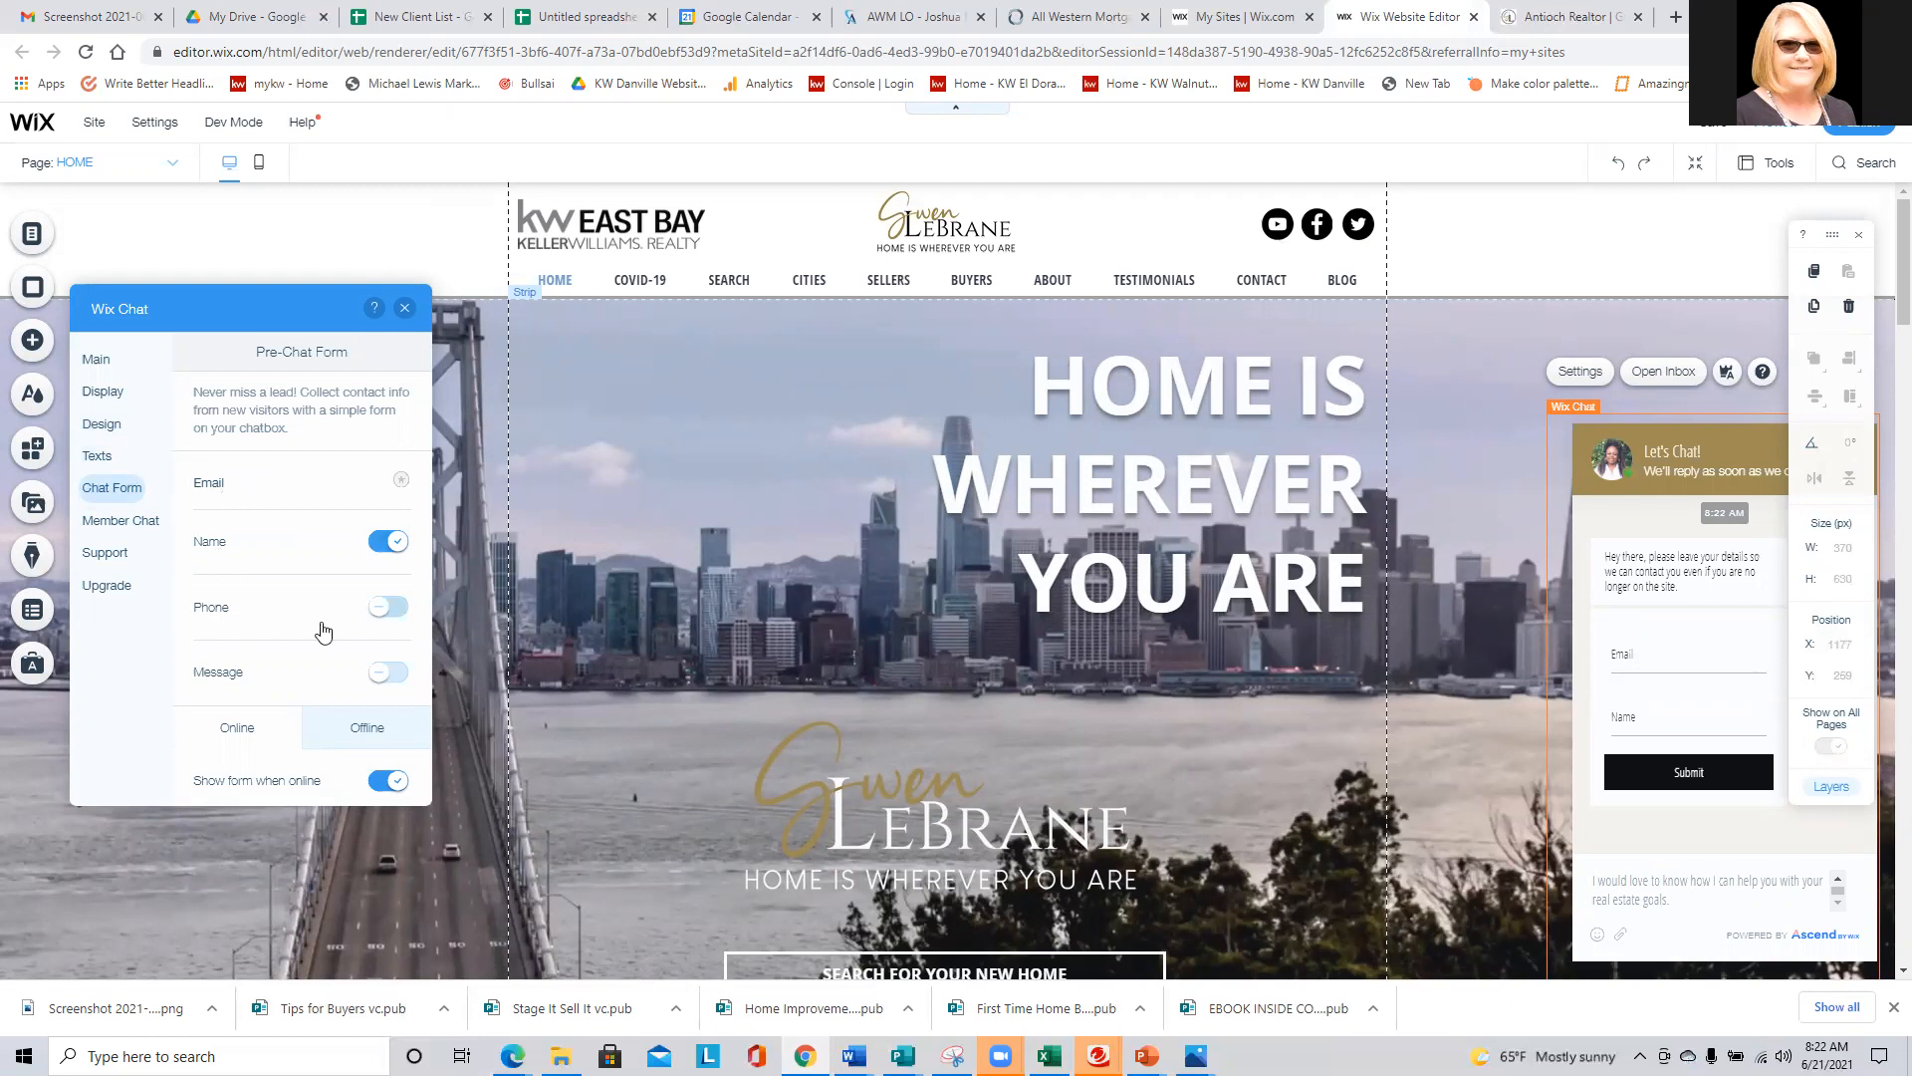
left_click(382, 609)
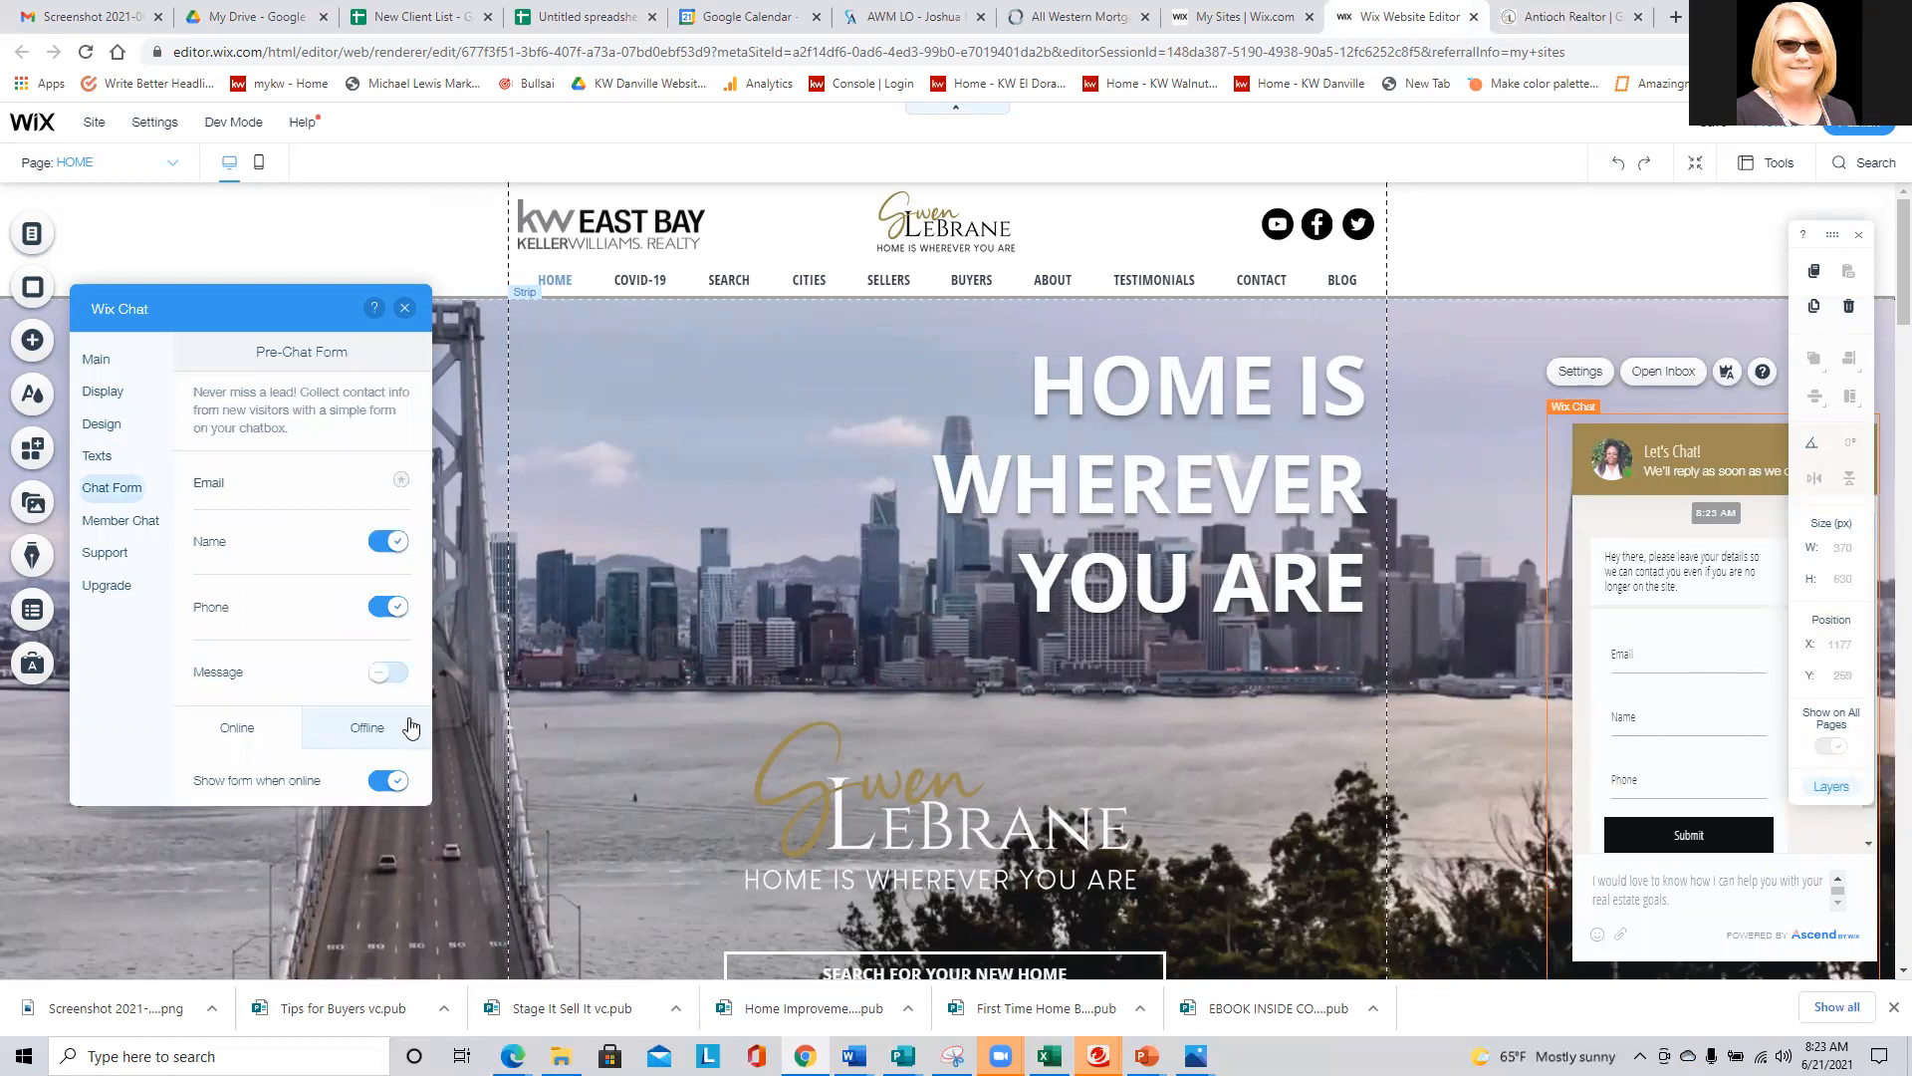
left_click(387, 681)
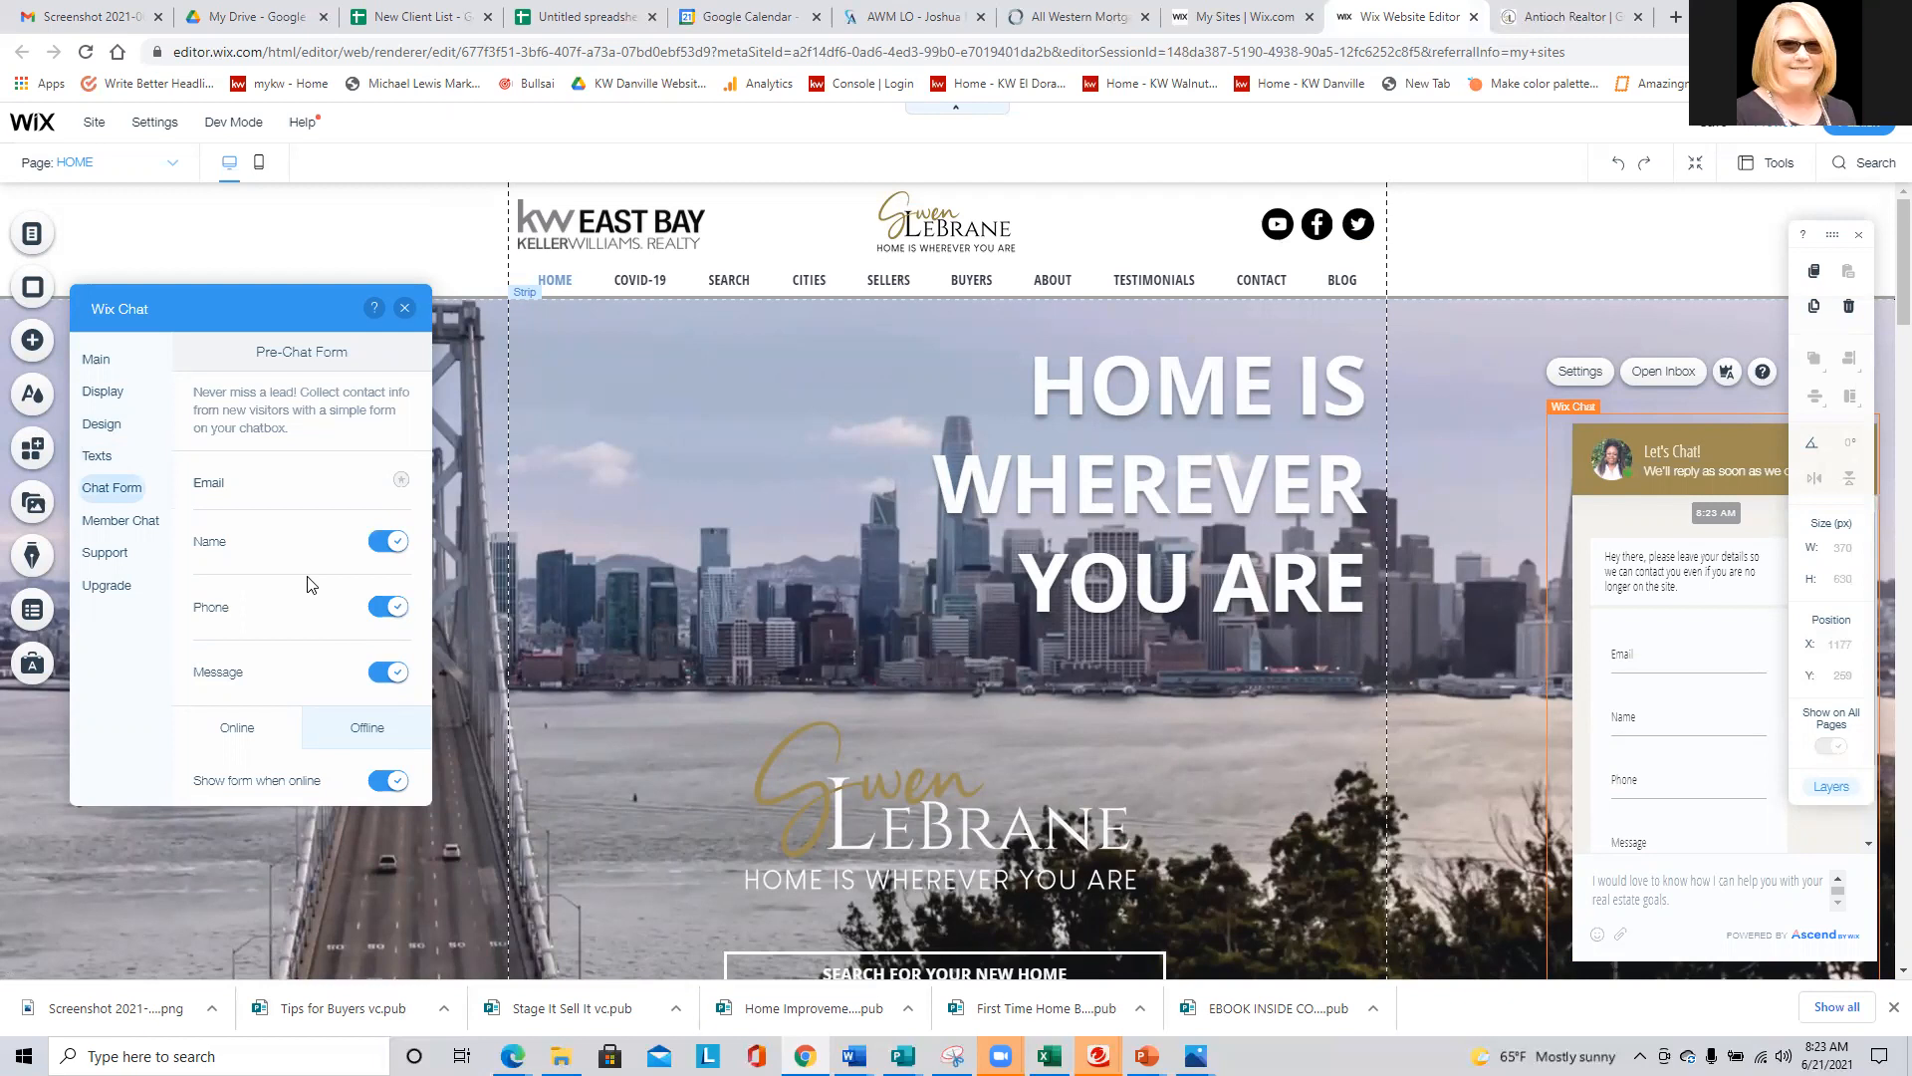
- Show the pre-chat form's offline version and review its intro and thank-you texts
scroll(306, 587, "down", 2)
left_click(364, 525)
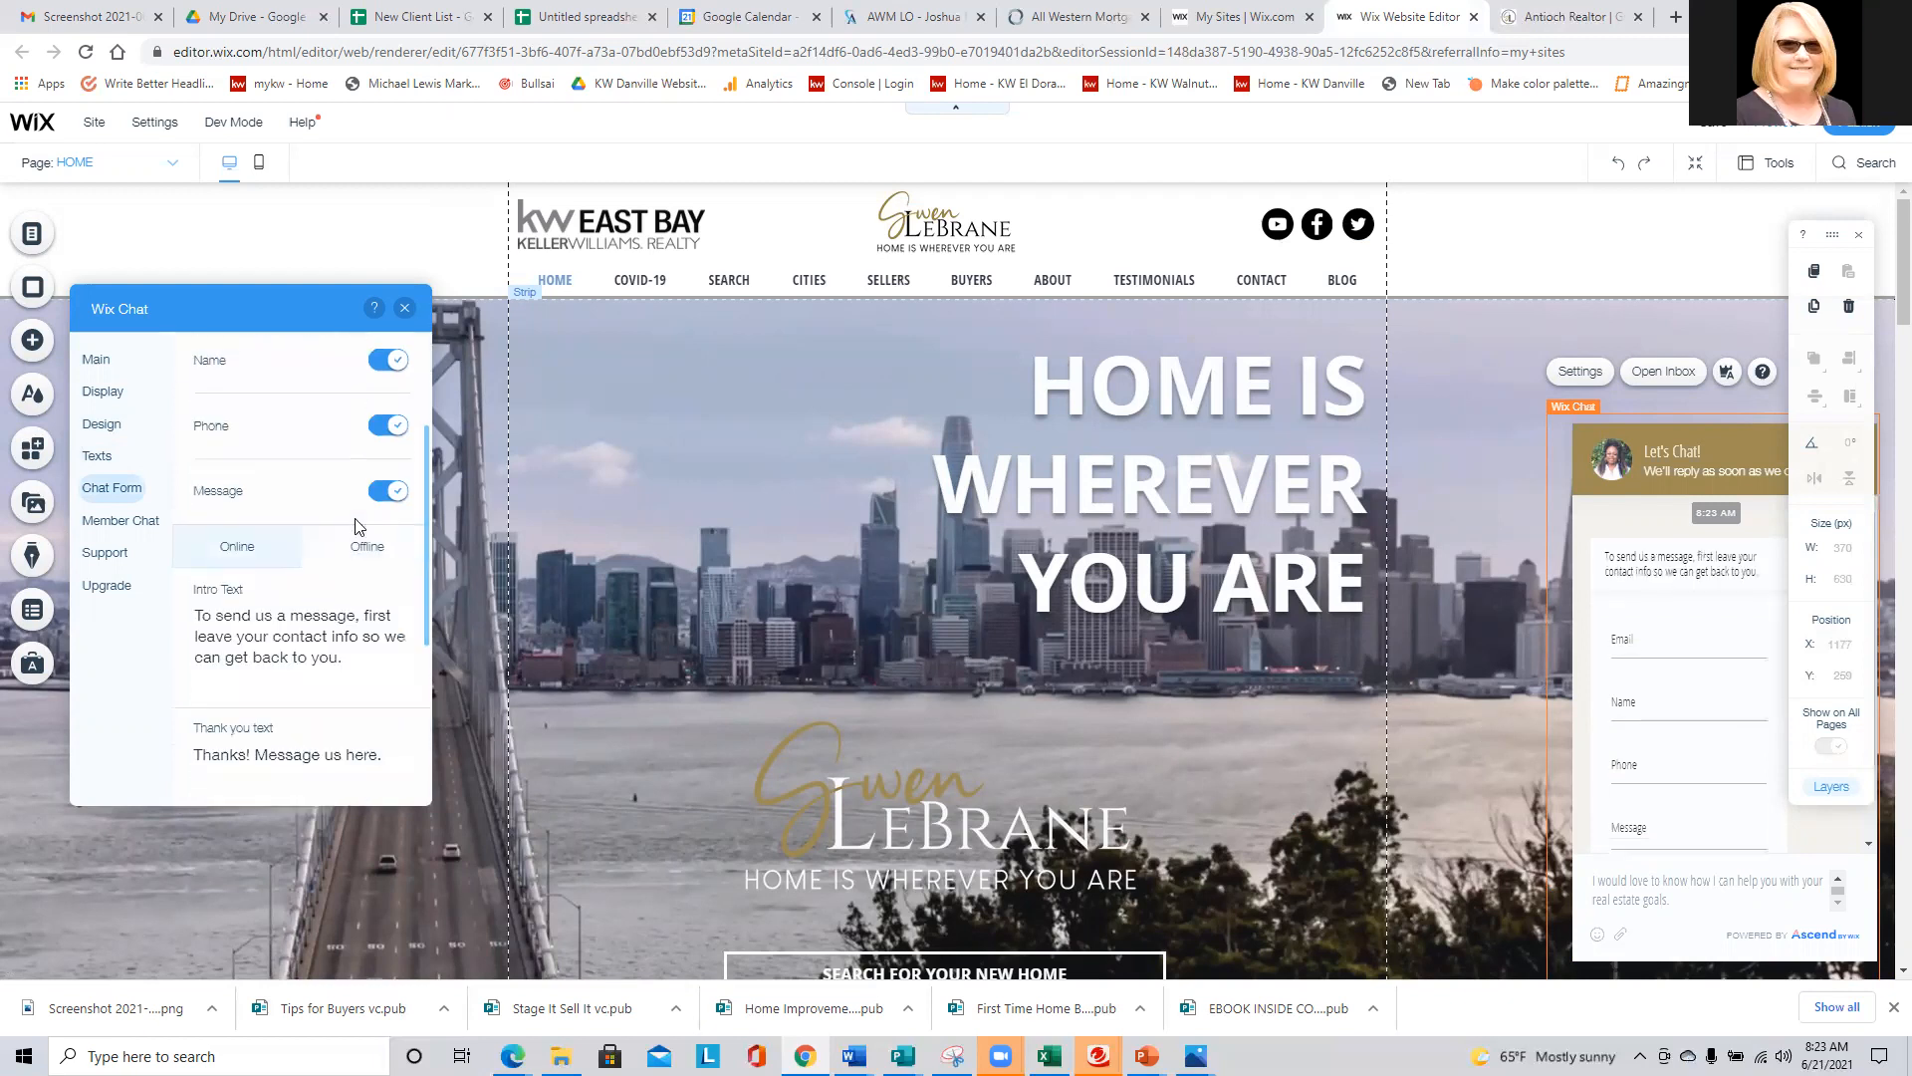
scroll(329, 548, "up", 2)
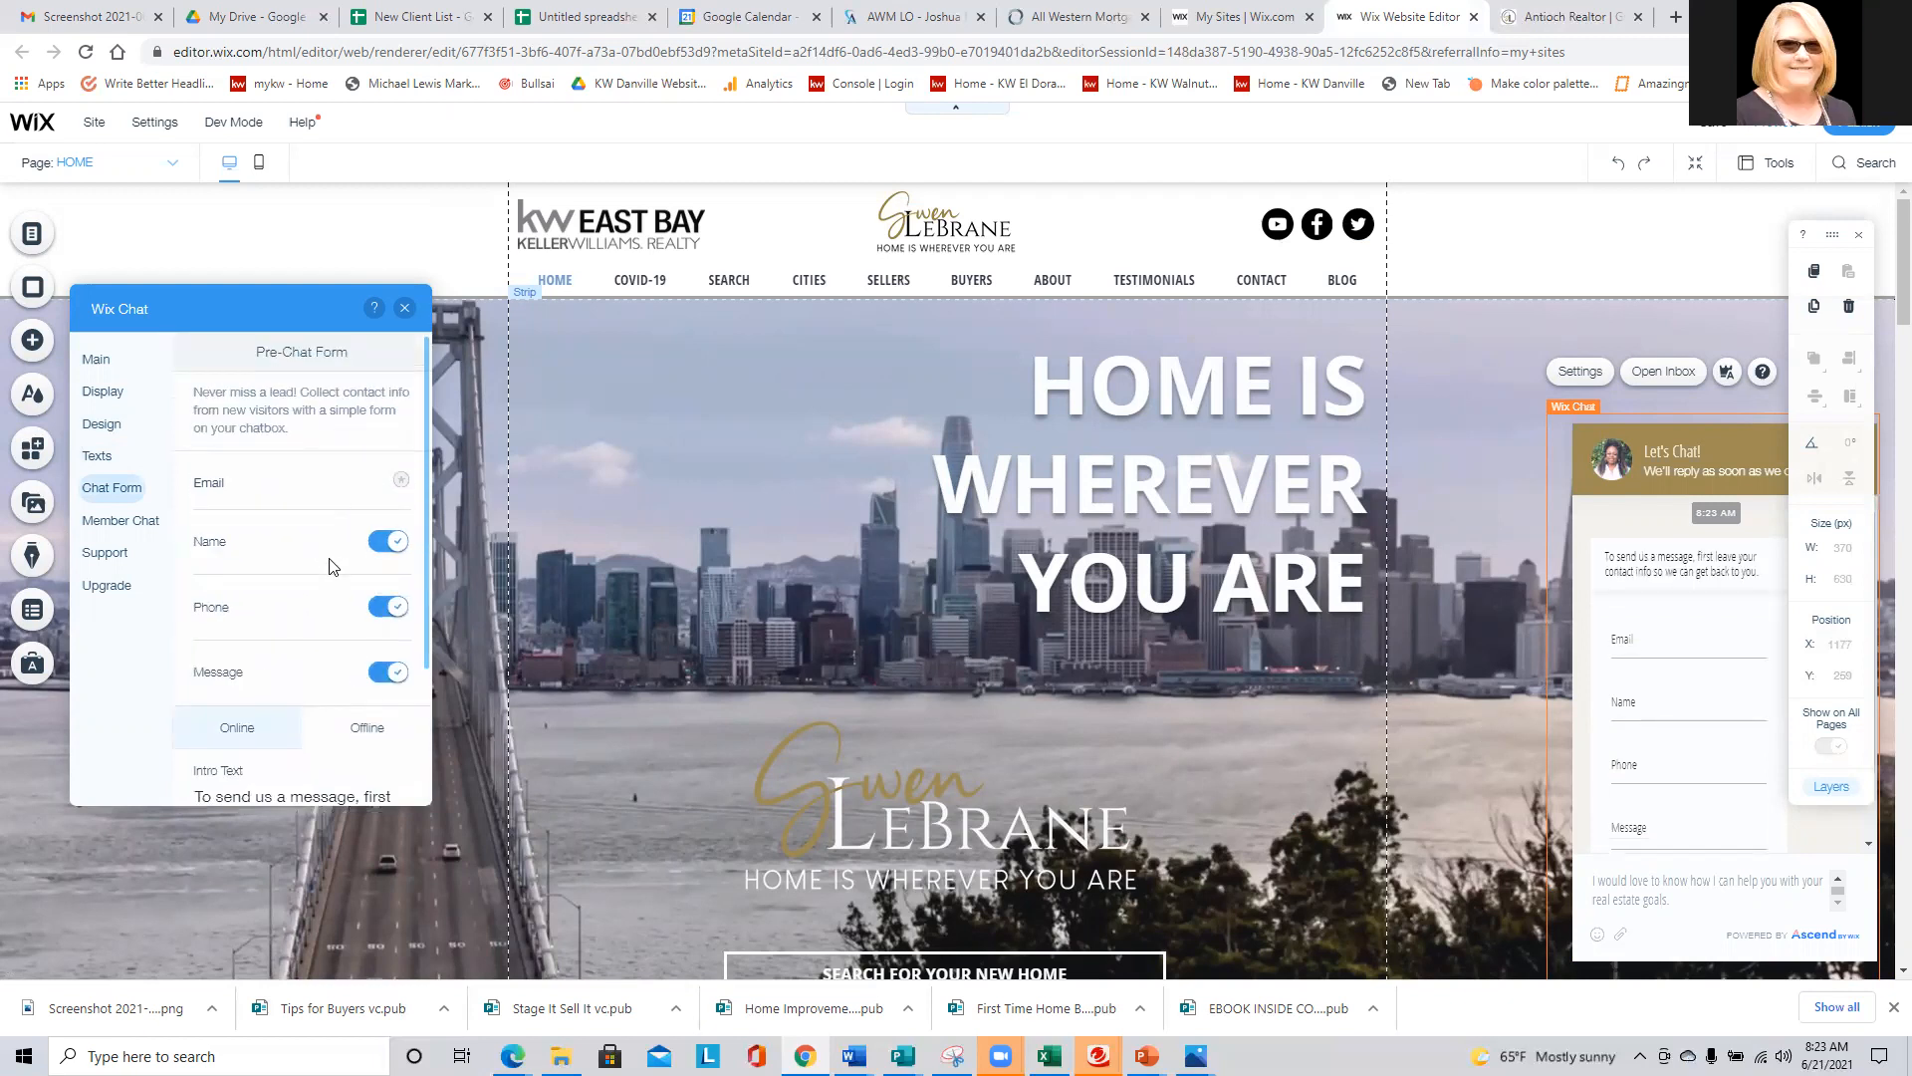
- Review the pre-chat form's visibility options, and turn its Phone field off and back on
scroll(331, 572, "down", 2)
left_click(243, 551)
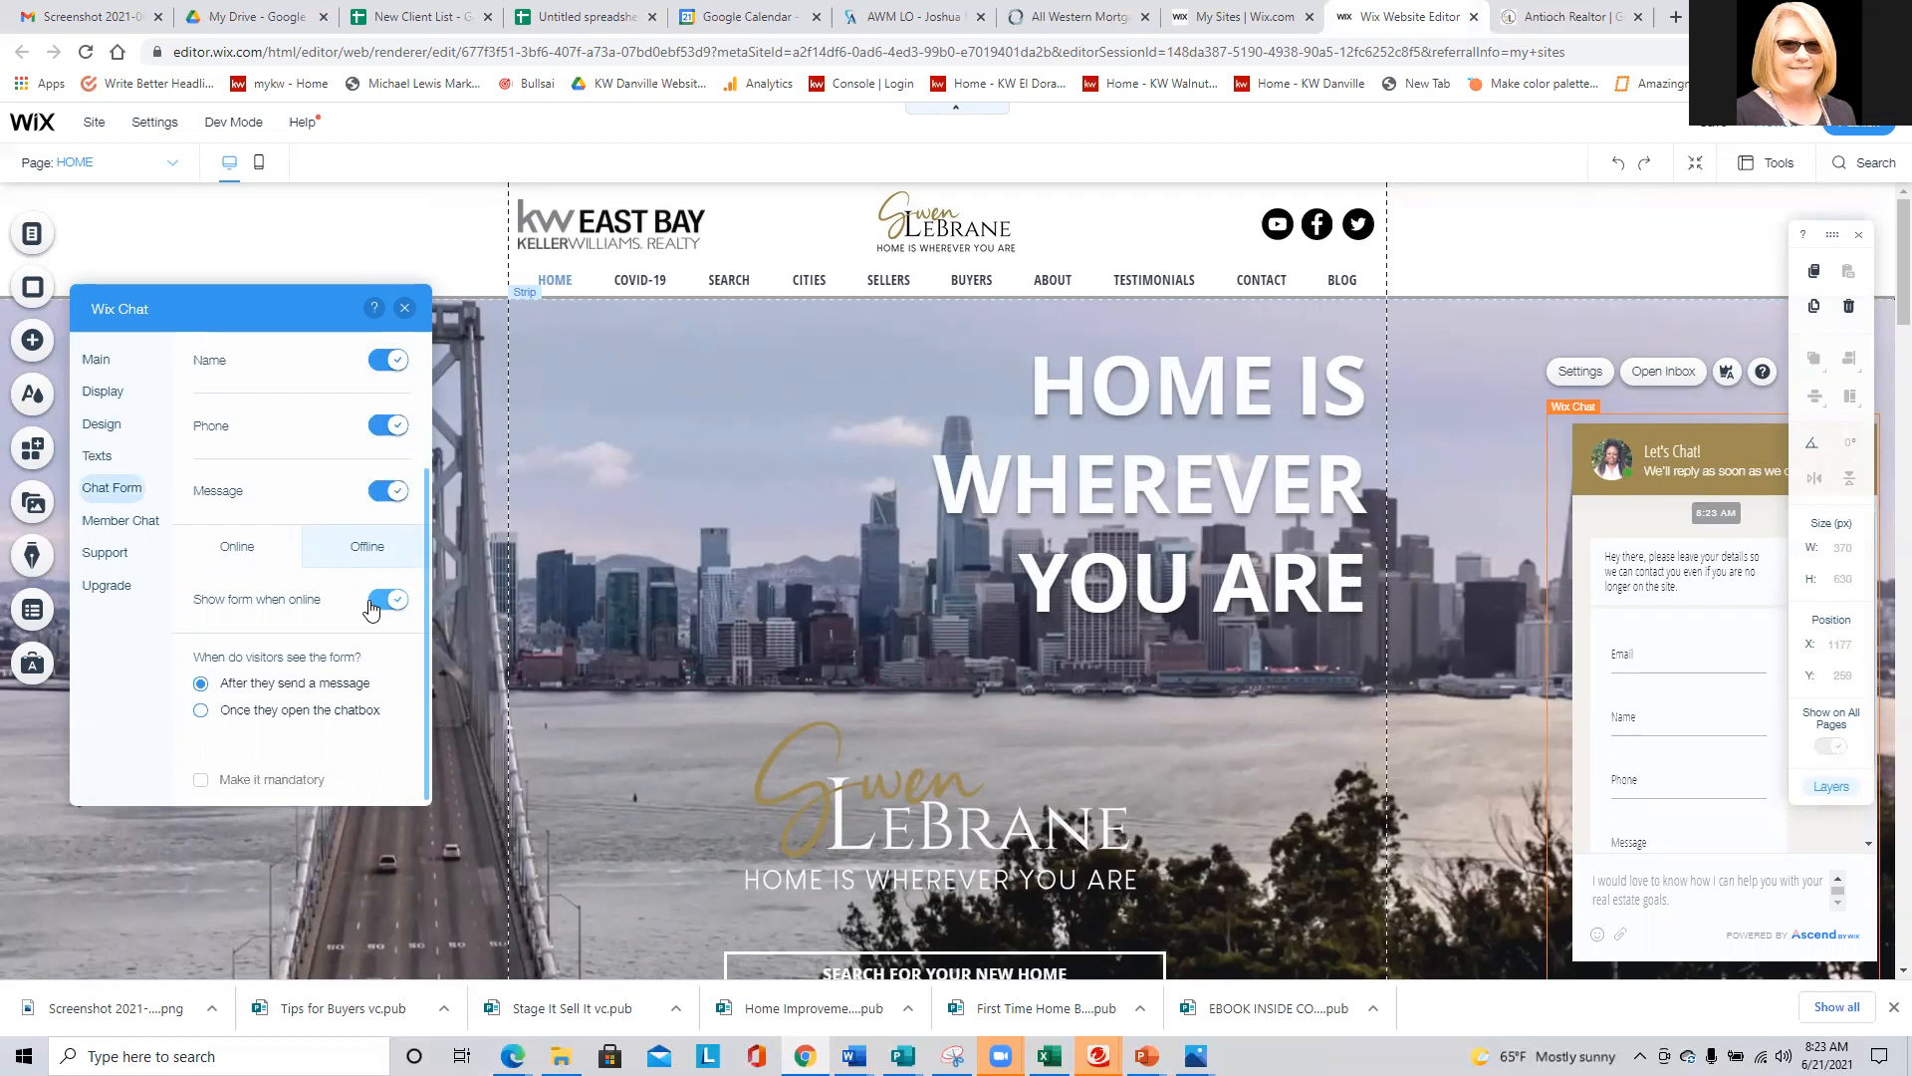
left_click(388, 425)
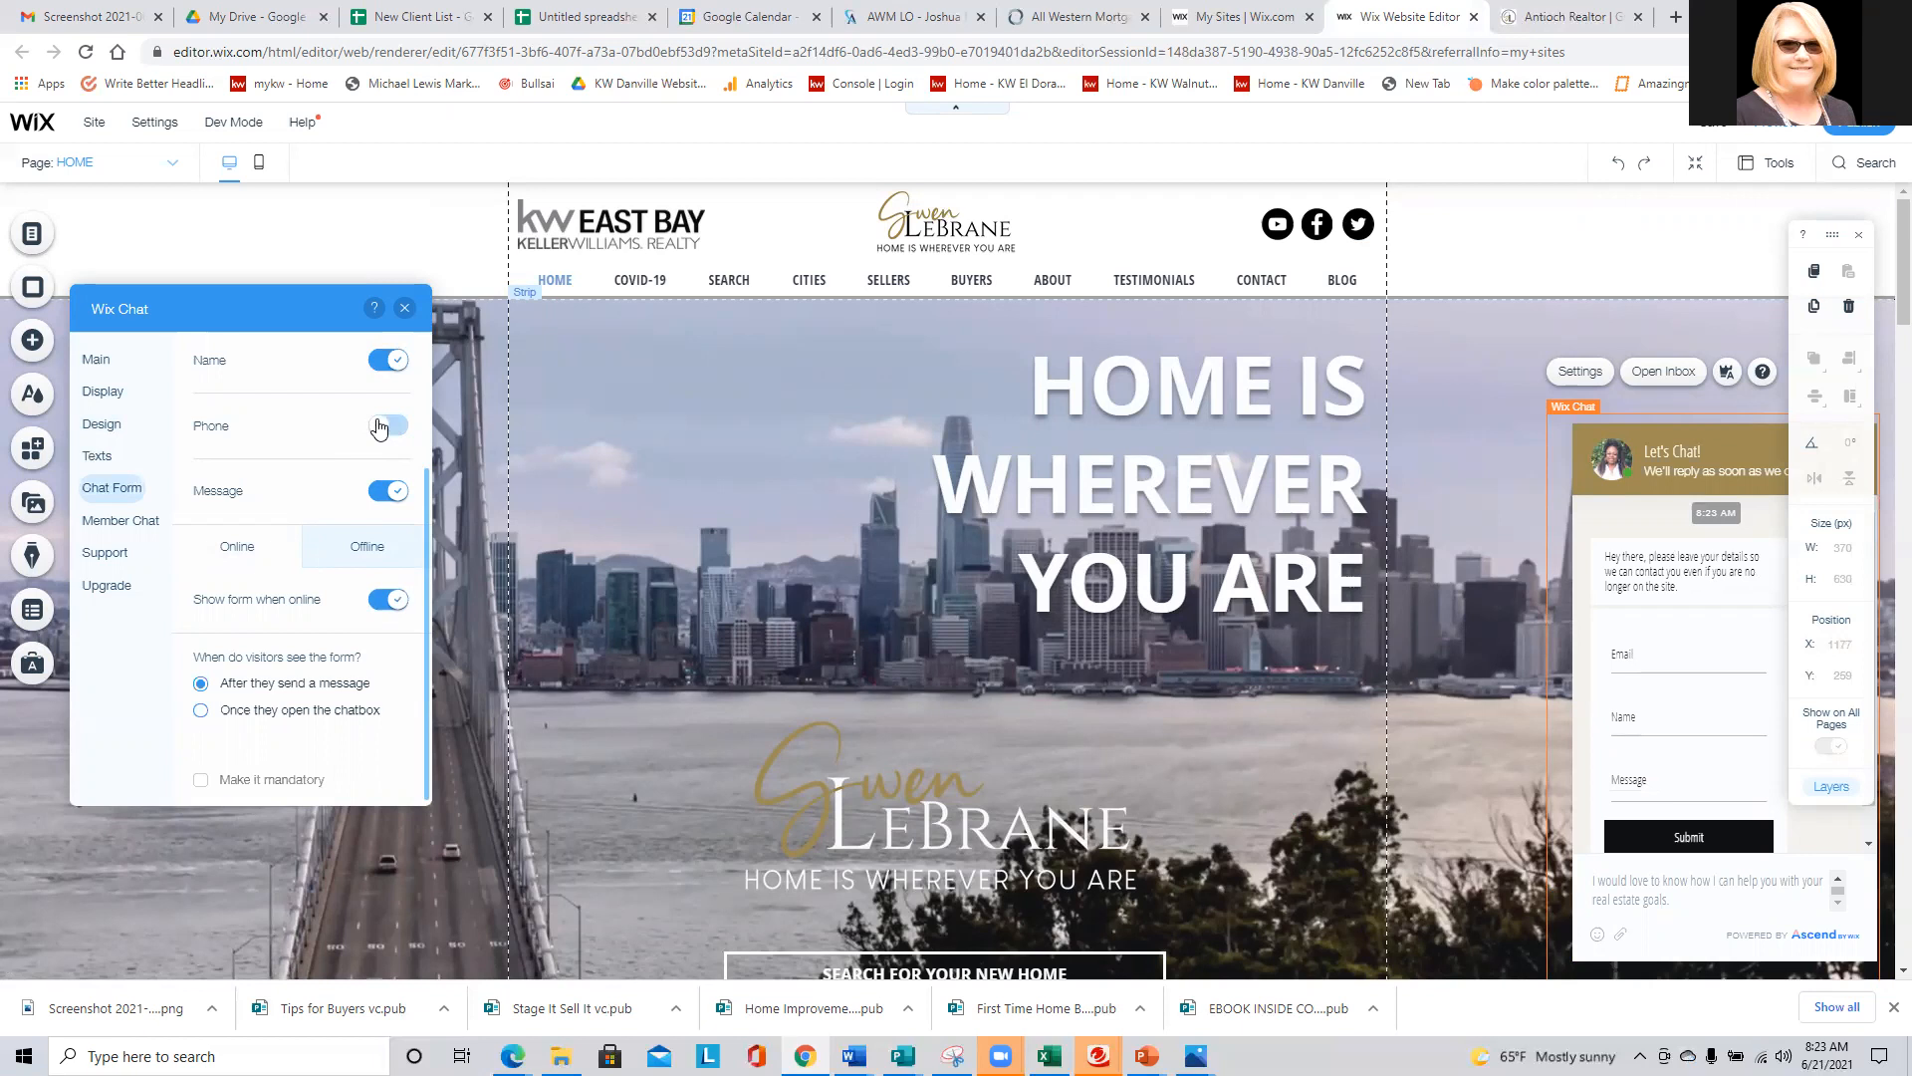
left_click(385, 426)
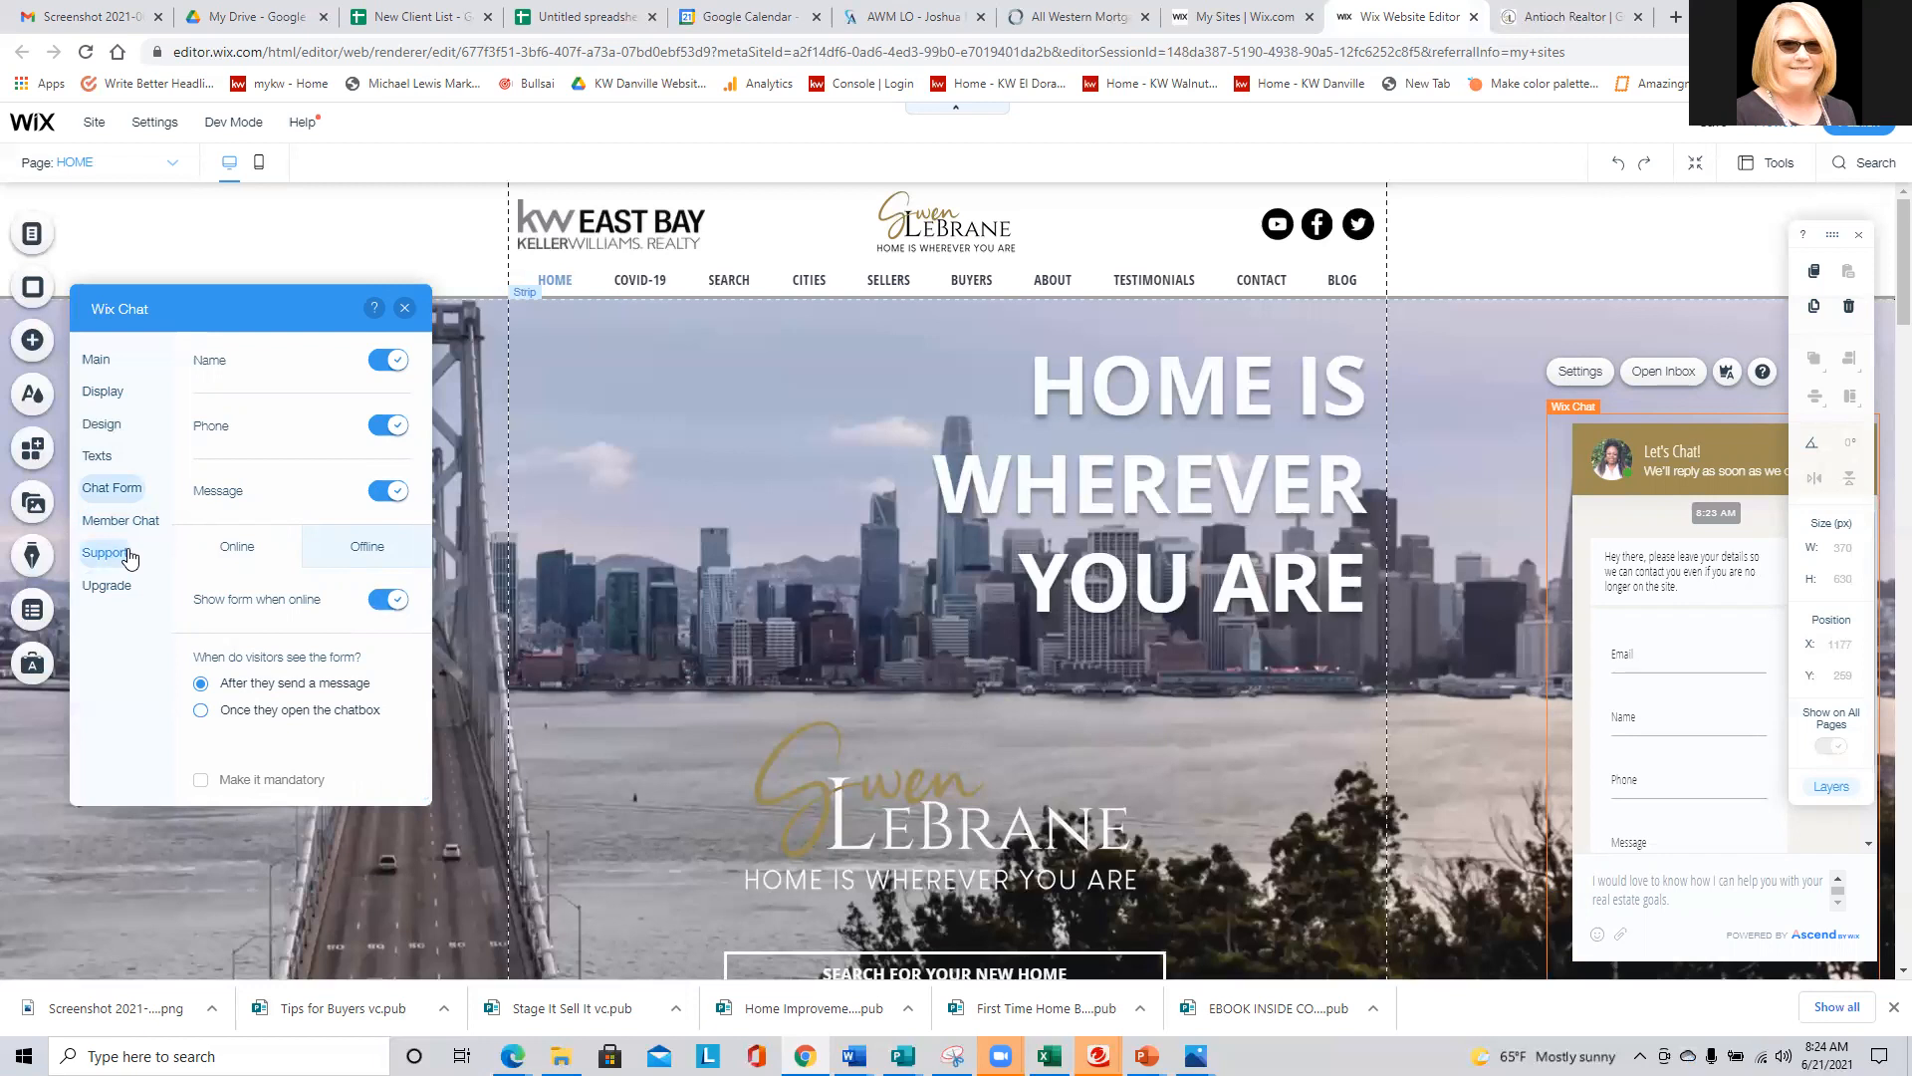
- Review the minimized chat's layout, color and icon options and the chat's display settings
left_click(101, 425)
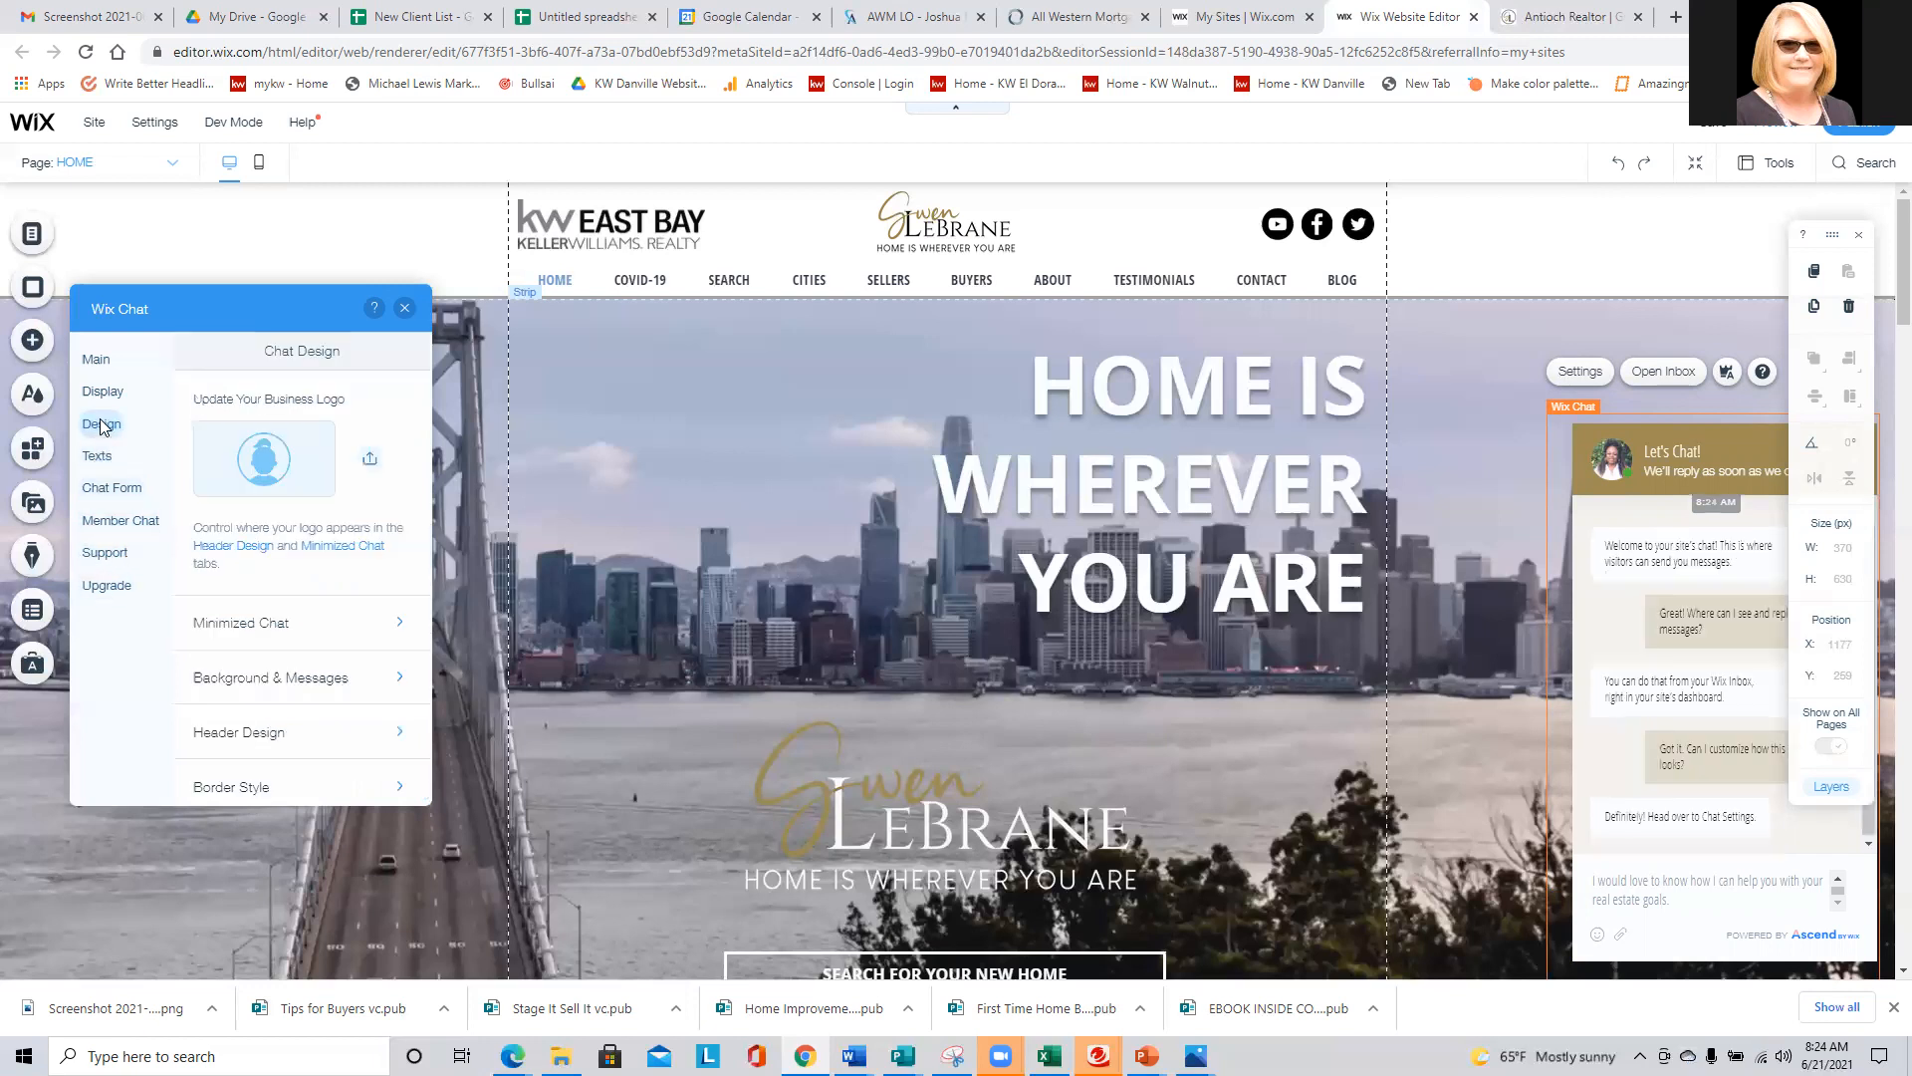
left_click(265, 621)
scroll(388, 697, "down", 1)
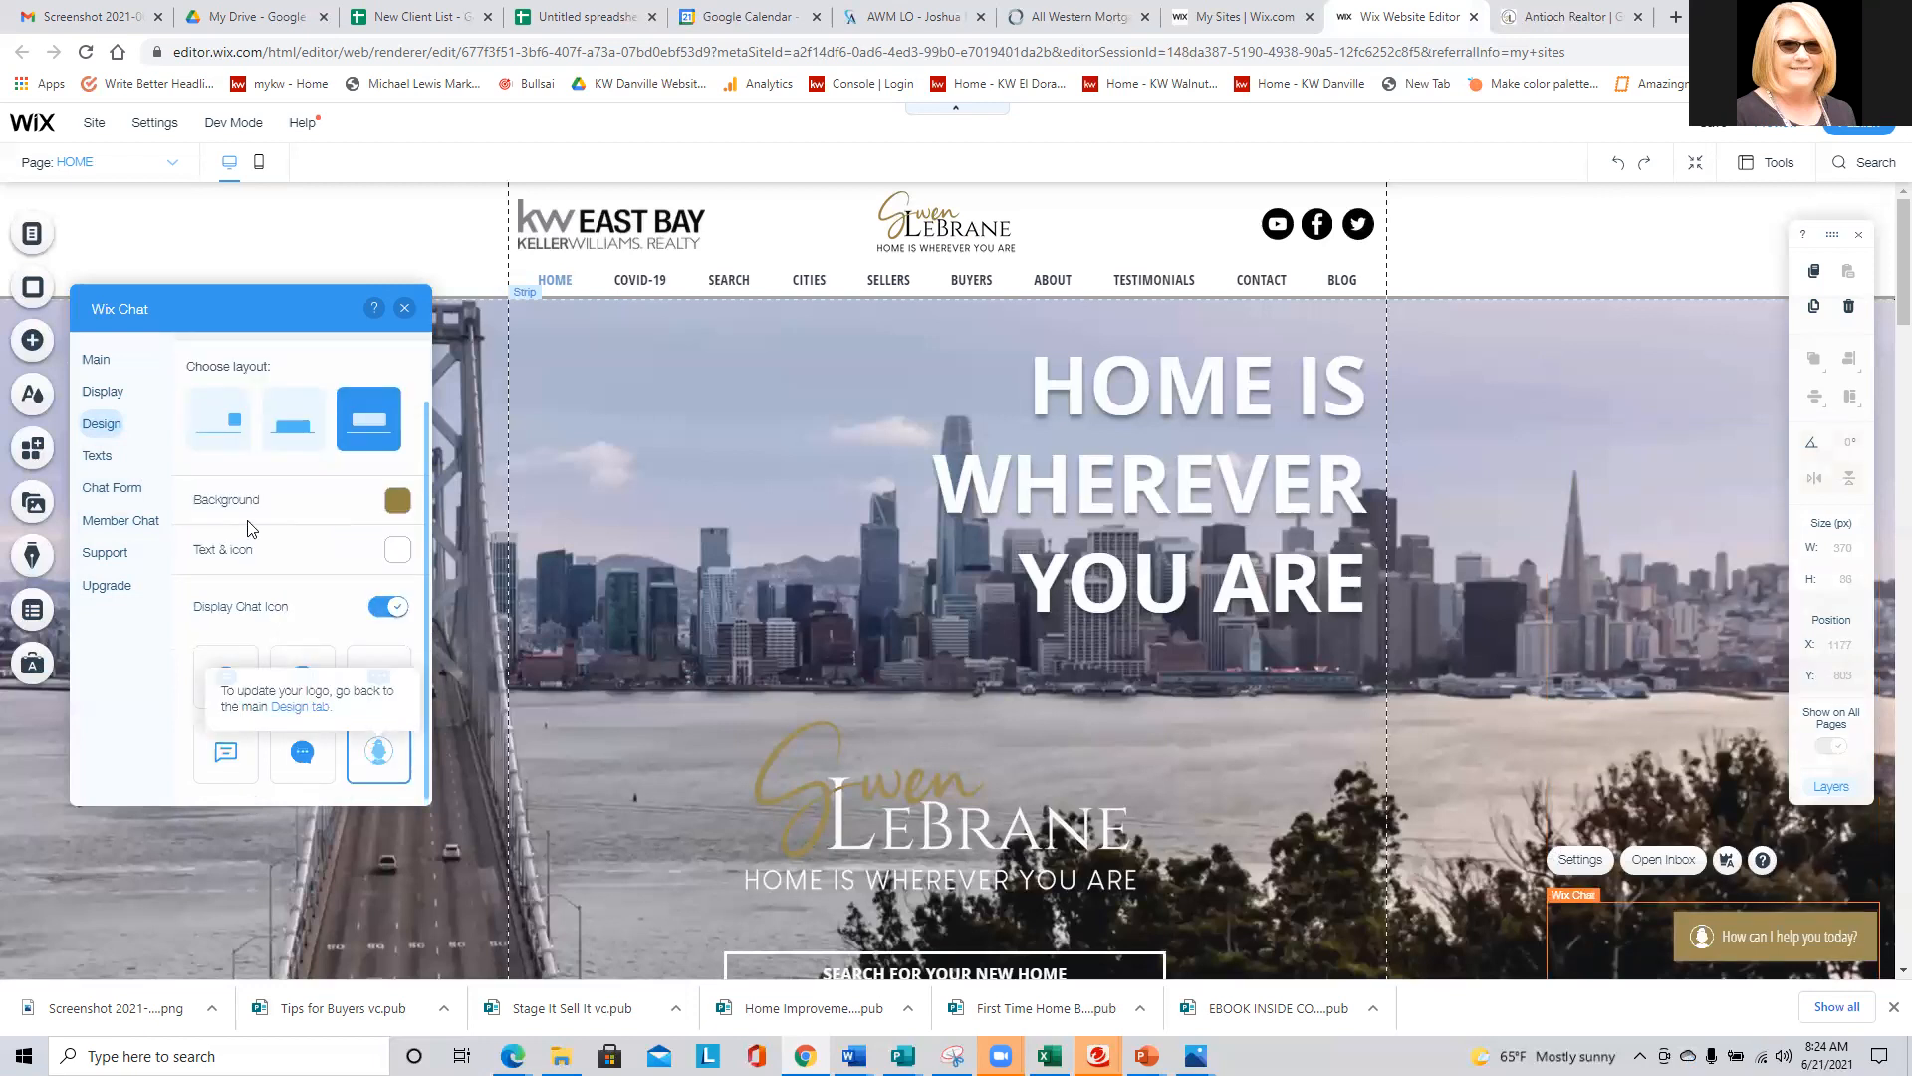
left_click(105, 393)
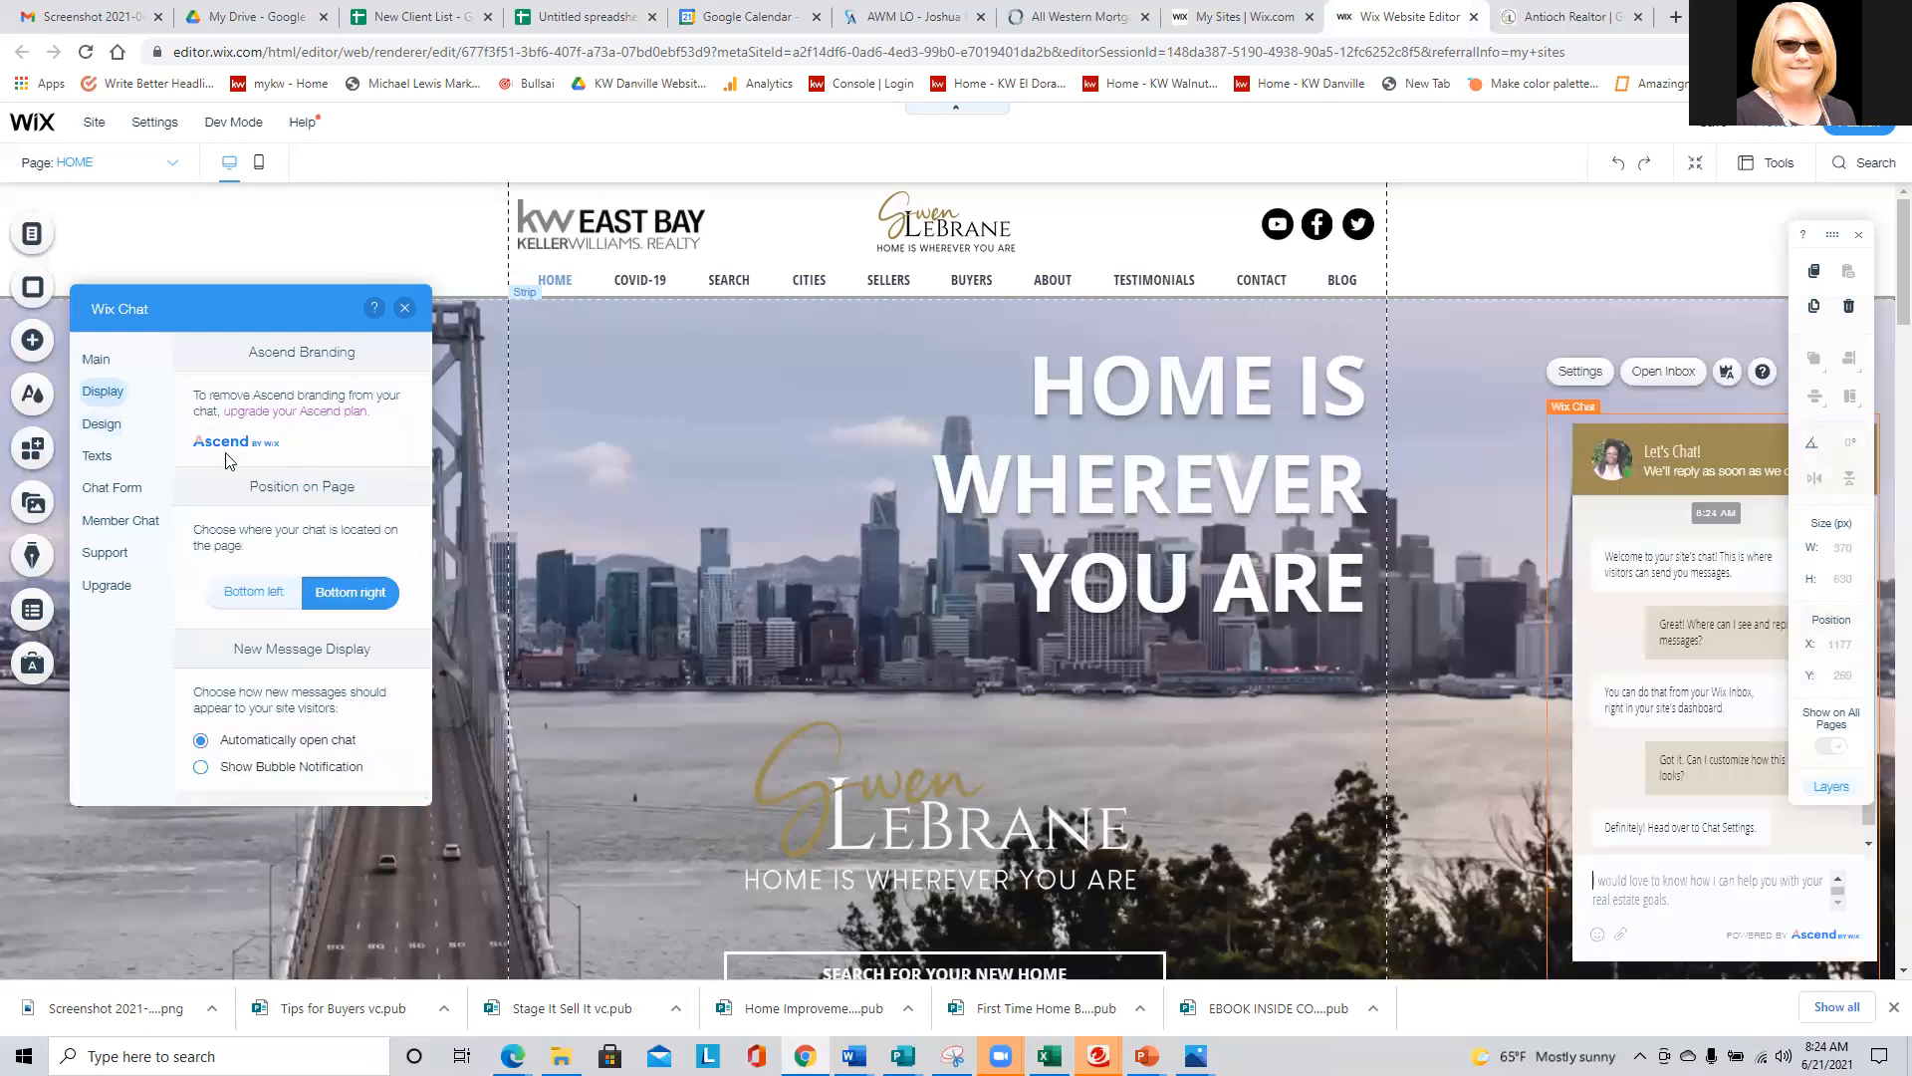
- Apply the doodle pattern to the chat background and set the message font to Open Sans
left_click(102, 424)
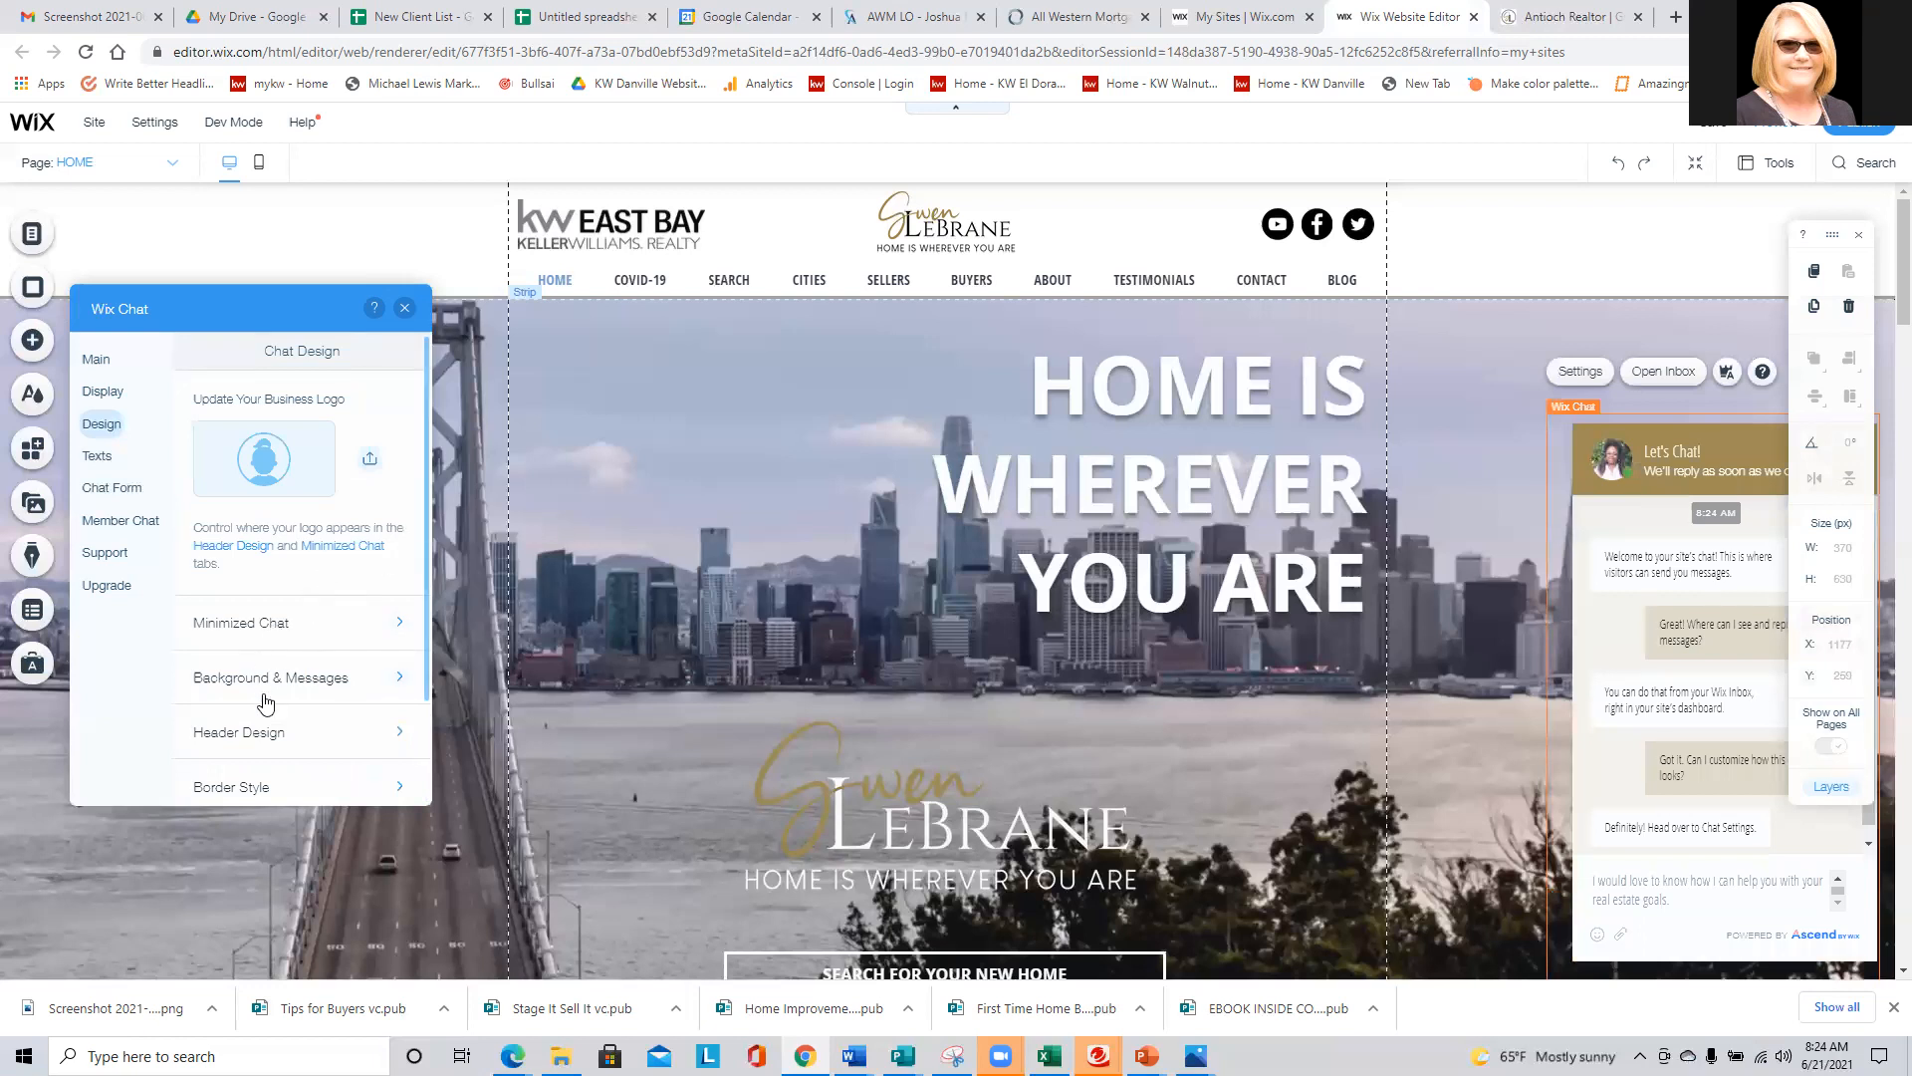
left_click(297, 680)
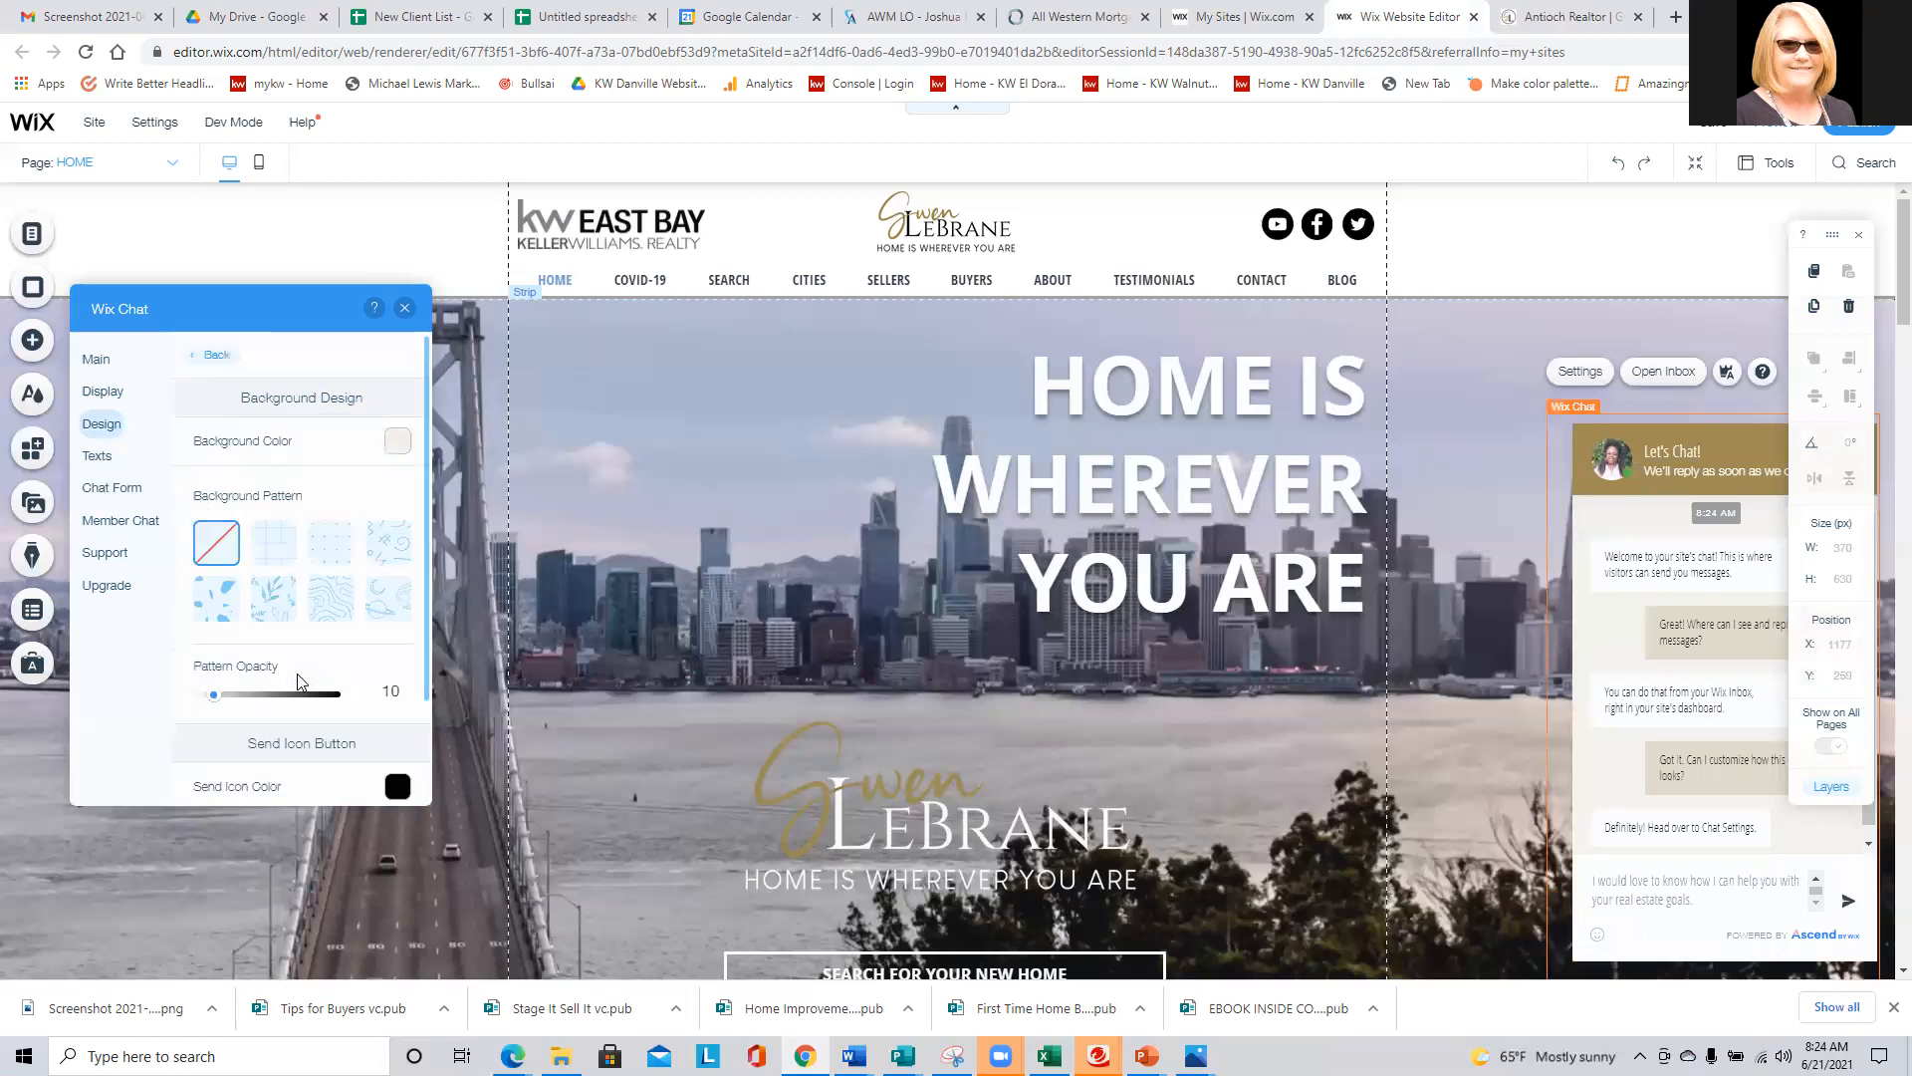
left_click(378, 543)
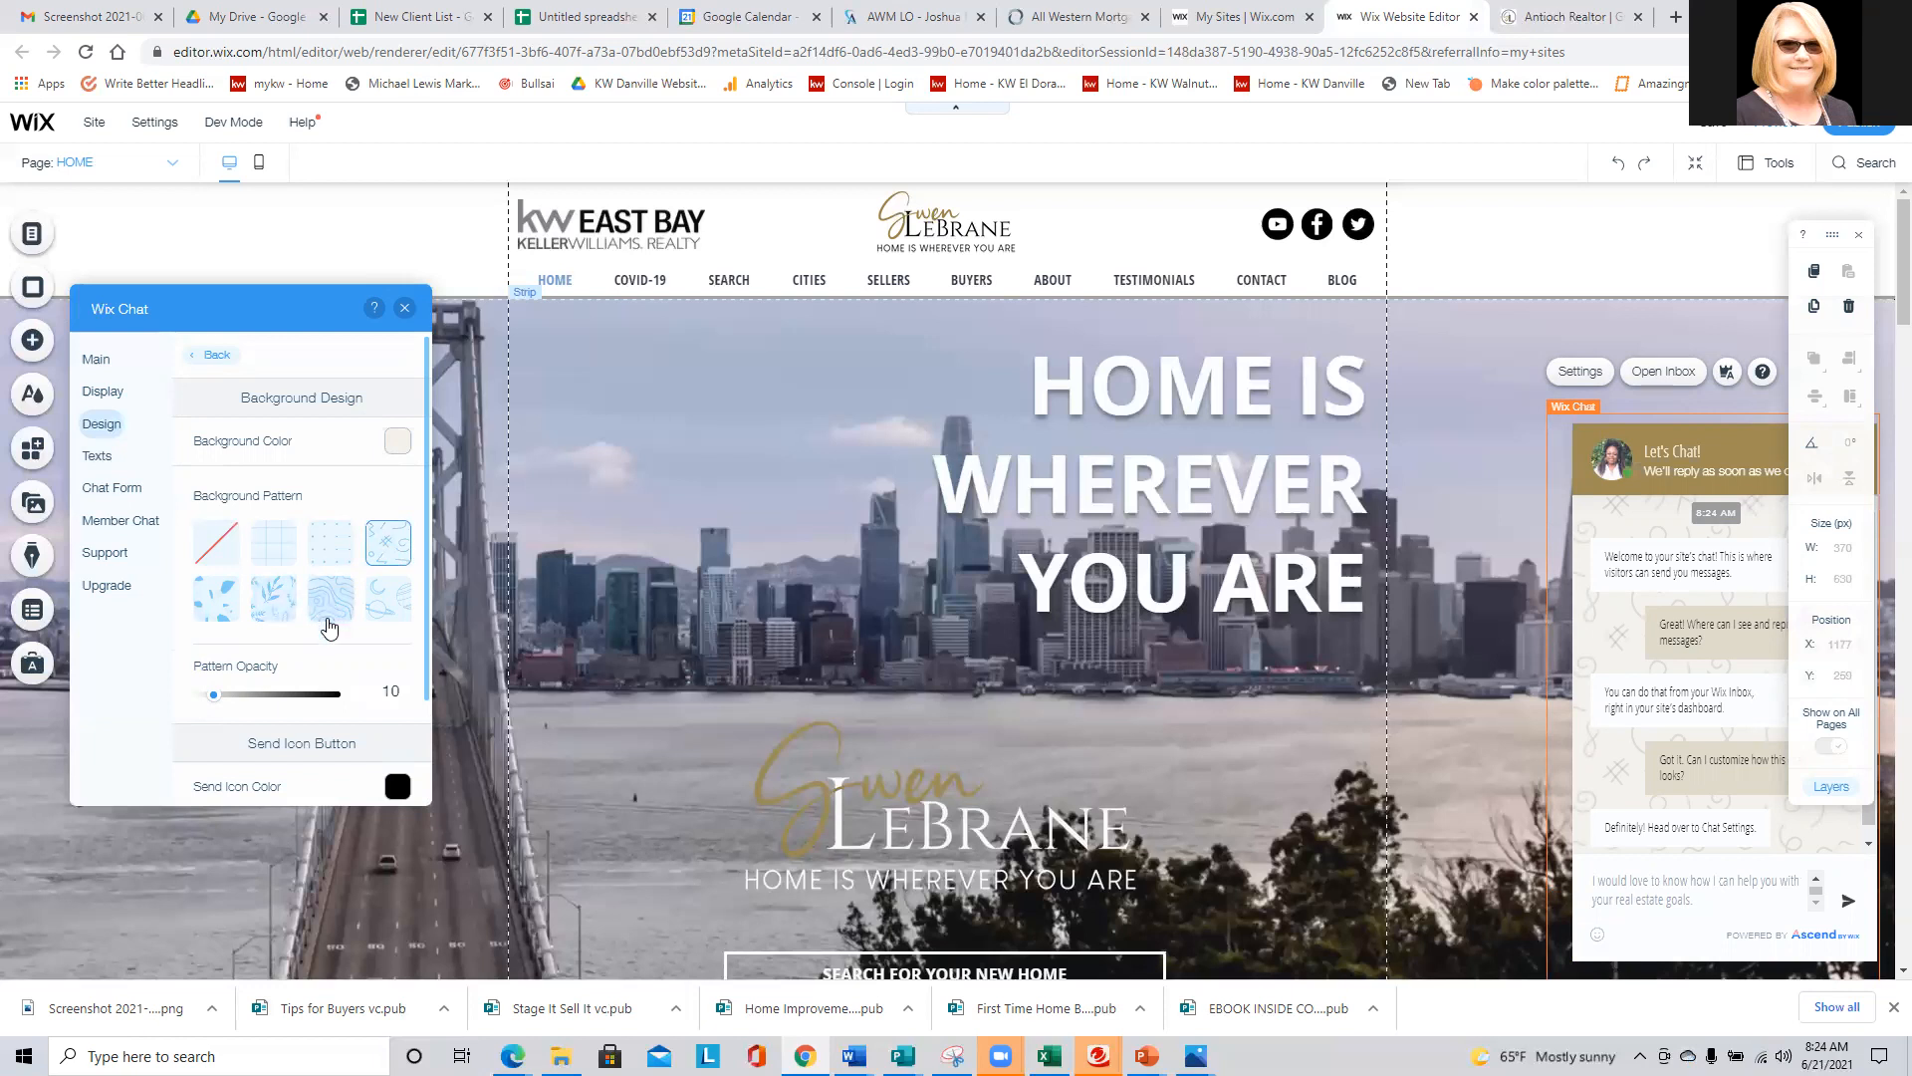
scroll(243, 623, "down", 3)
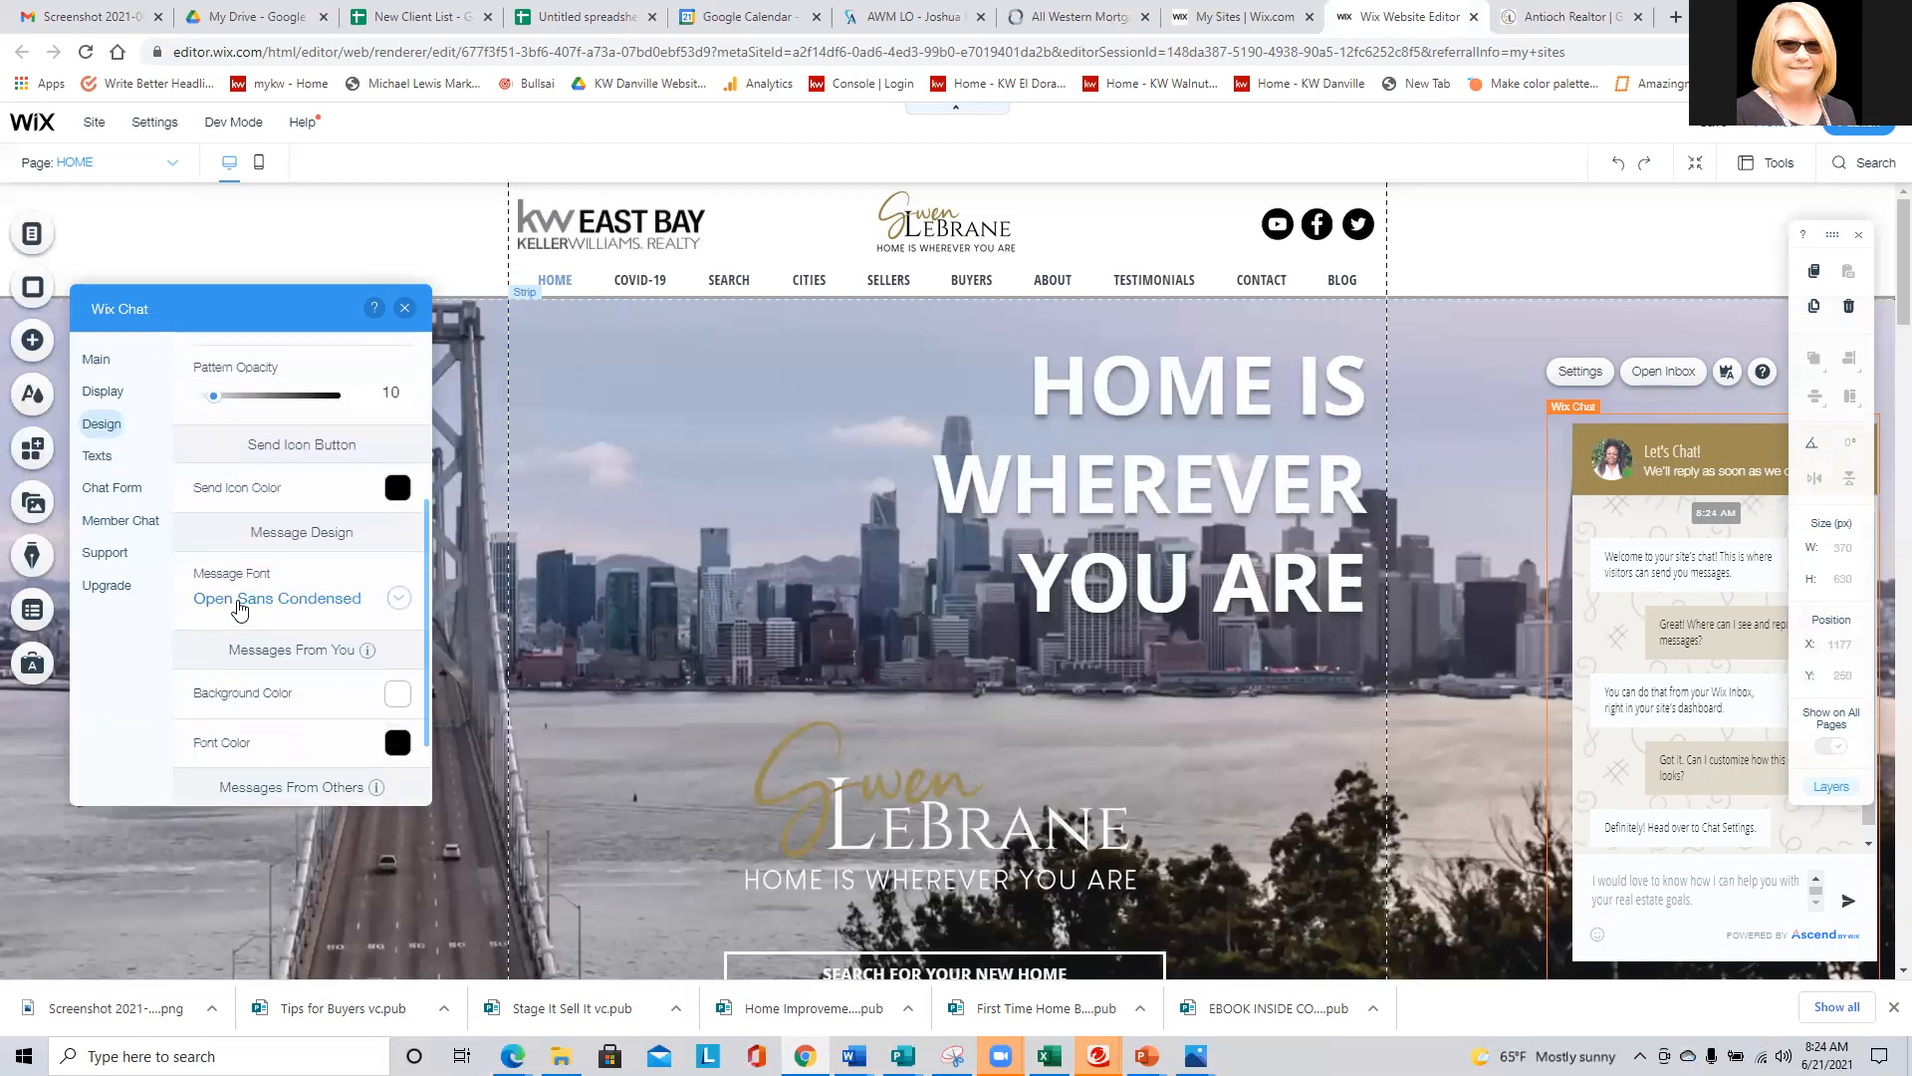
left_click(240, 602)
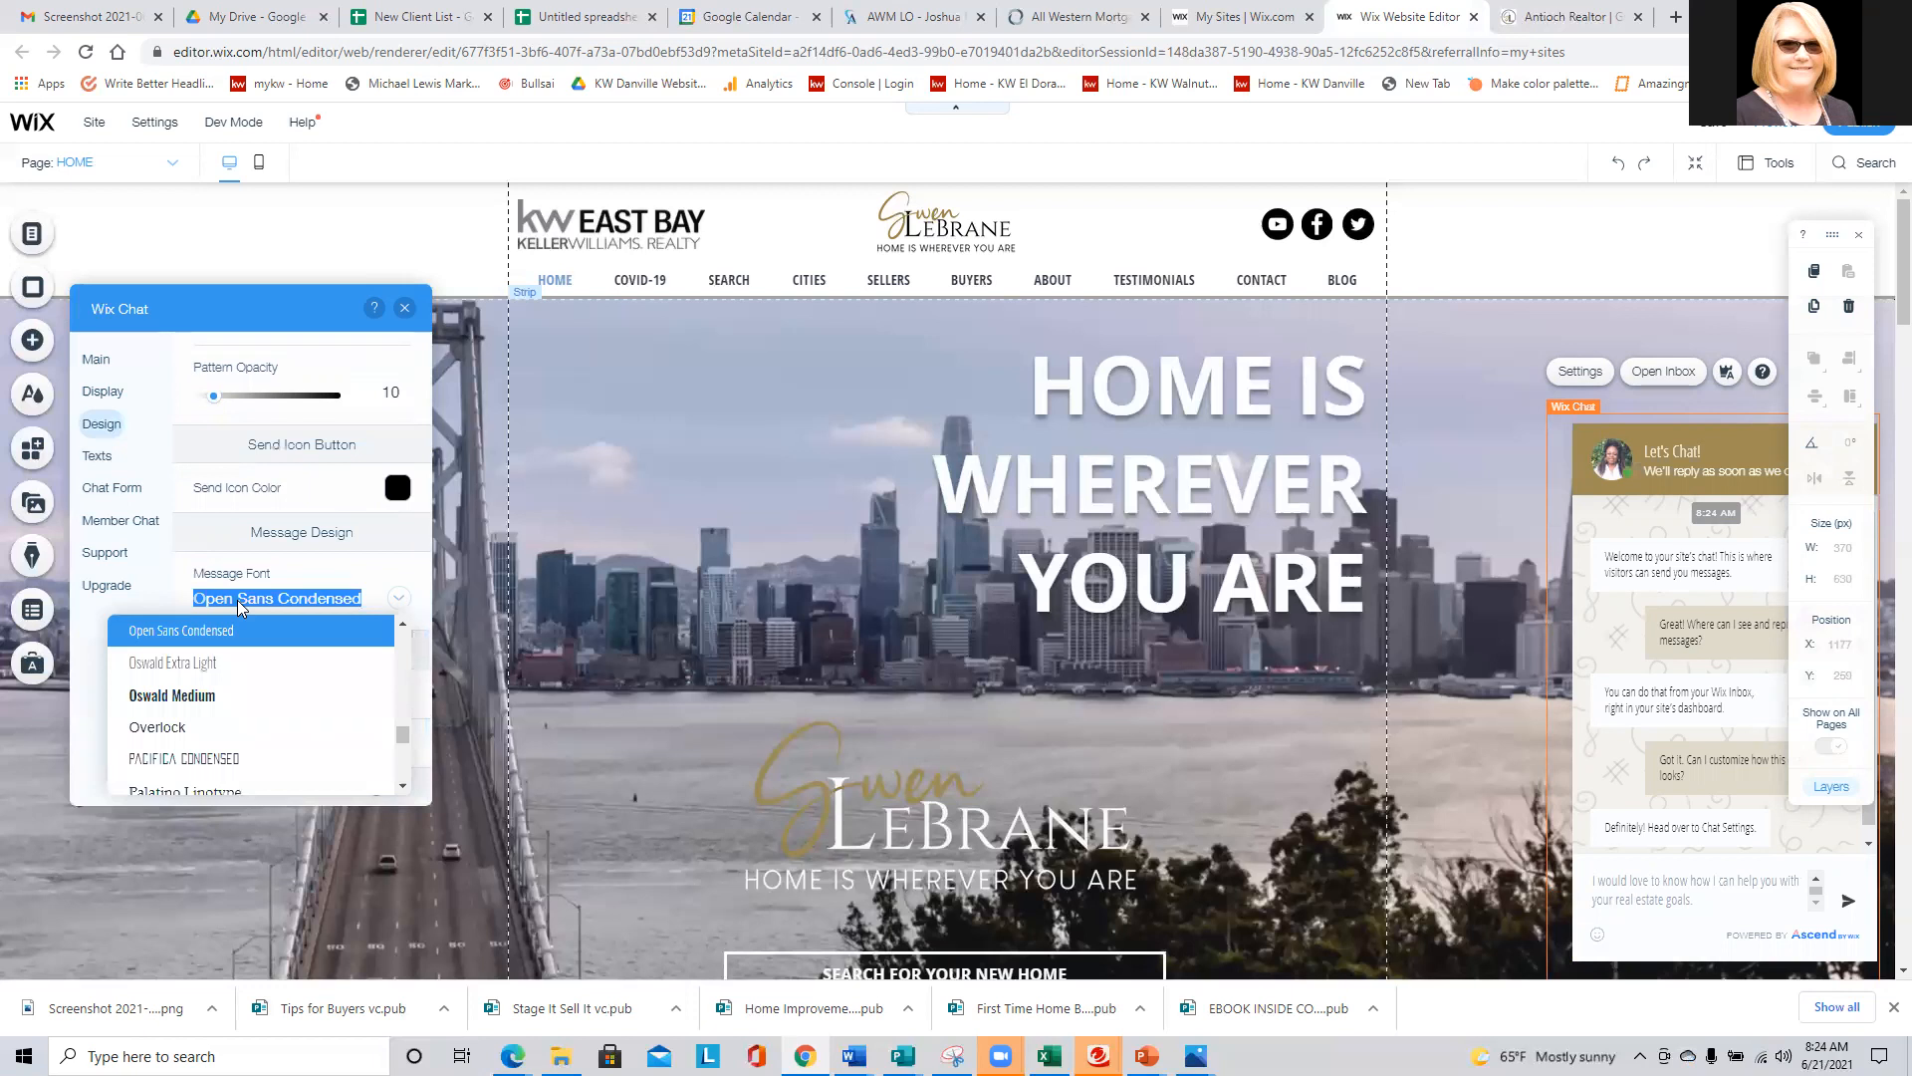
scroll(213, 627, "up", 1)
left_click(205, 631)
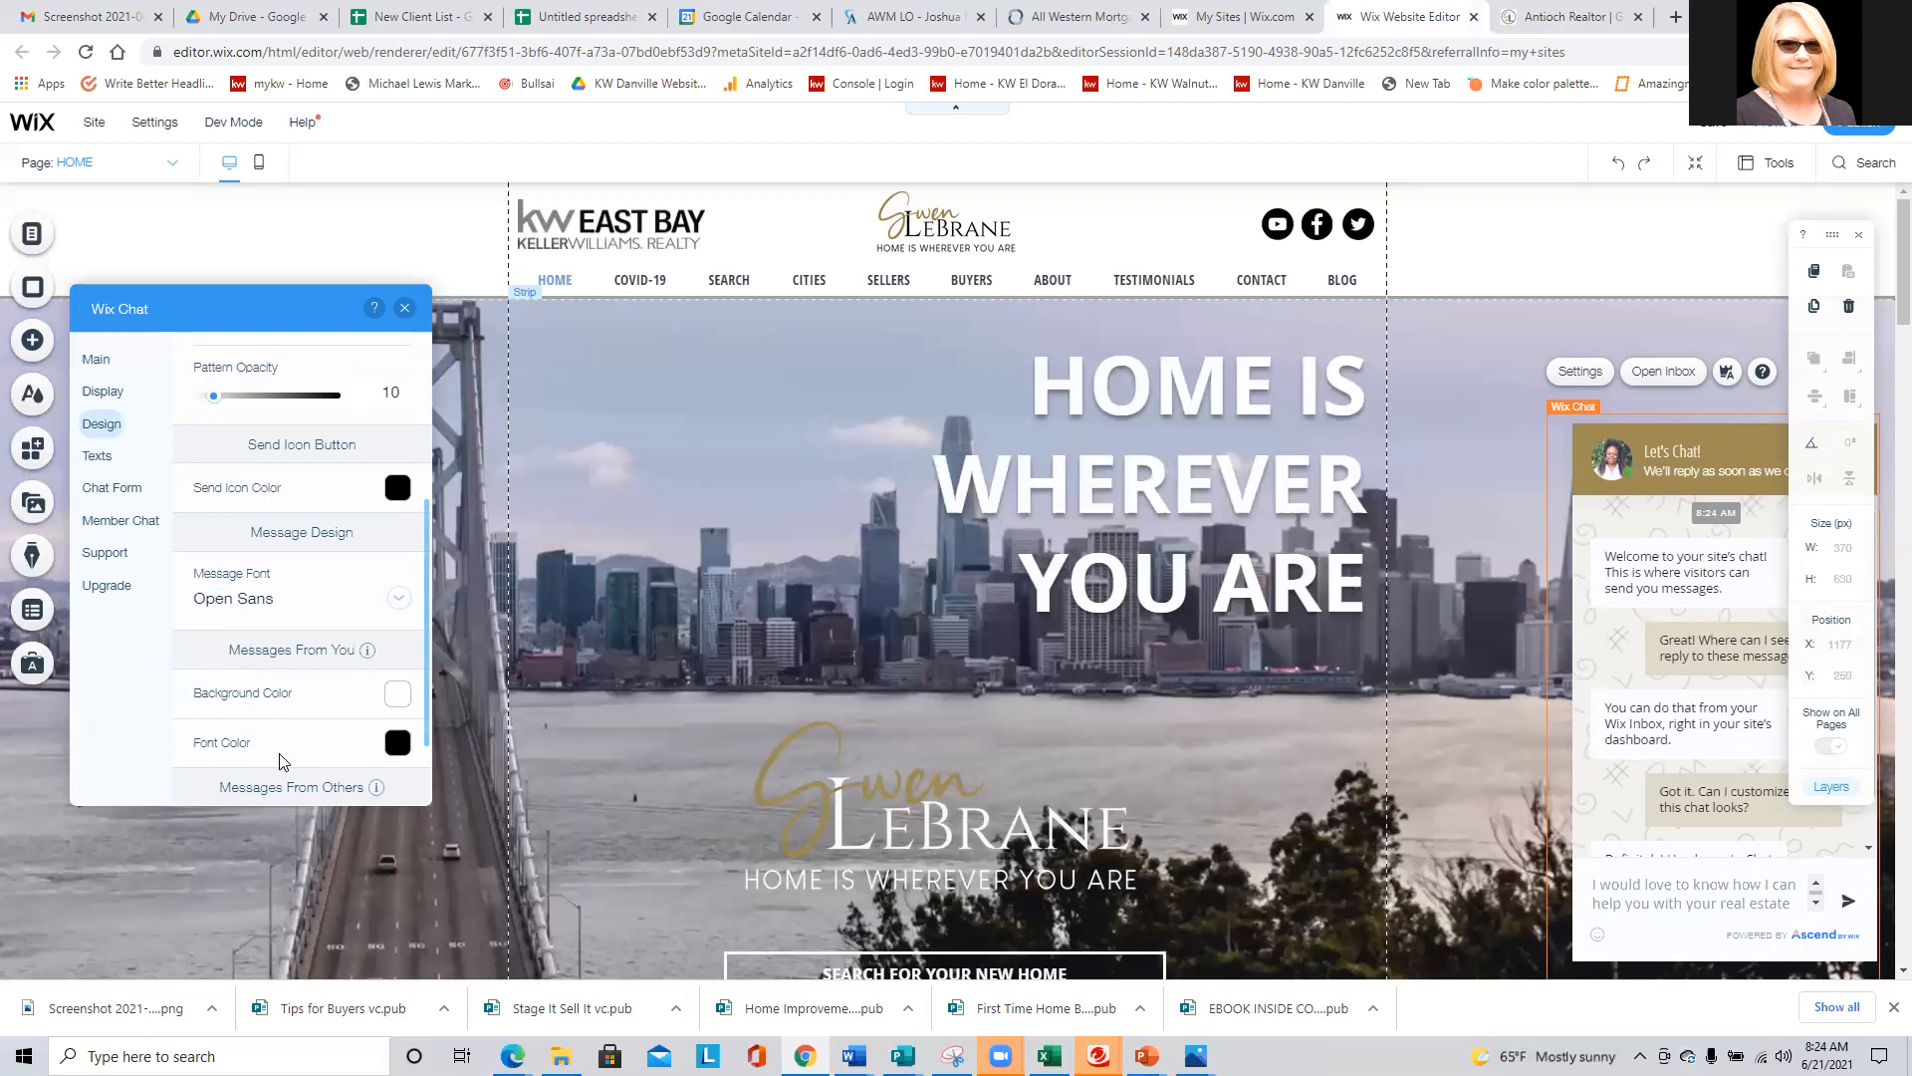
- Compare the chat background without a pattern and with leafy branches, settling on the leafy branch pattern
scroll(283, 762, "down", 1)
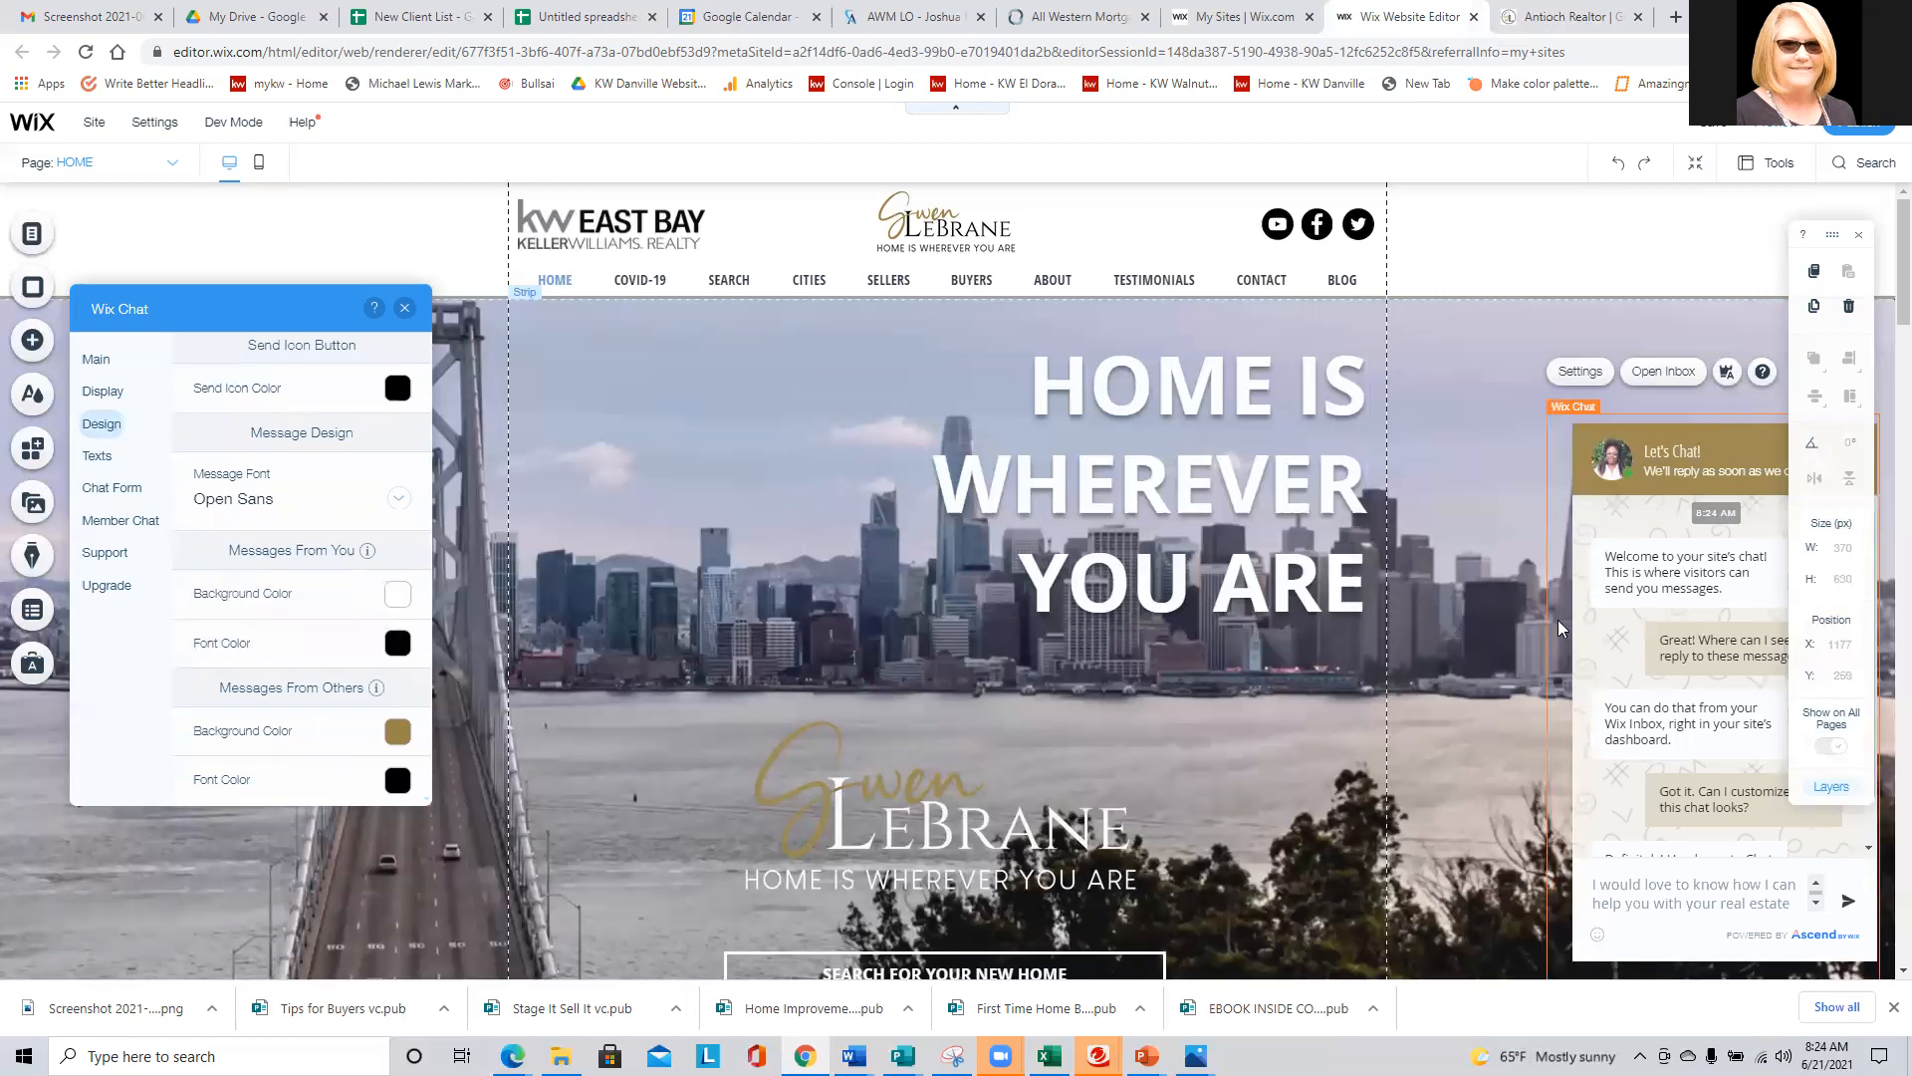
scroll(289, 617, "up", 4)
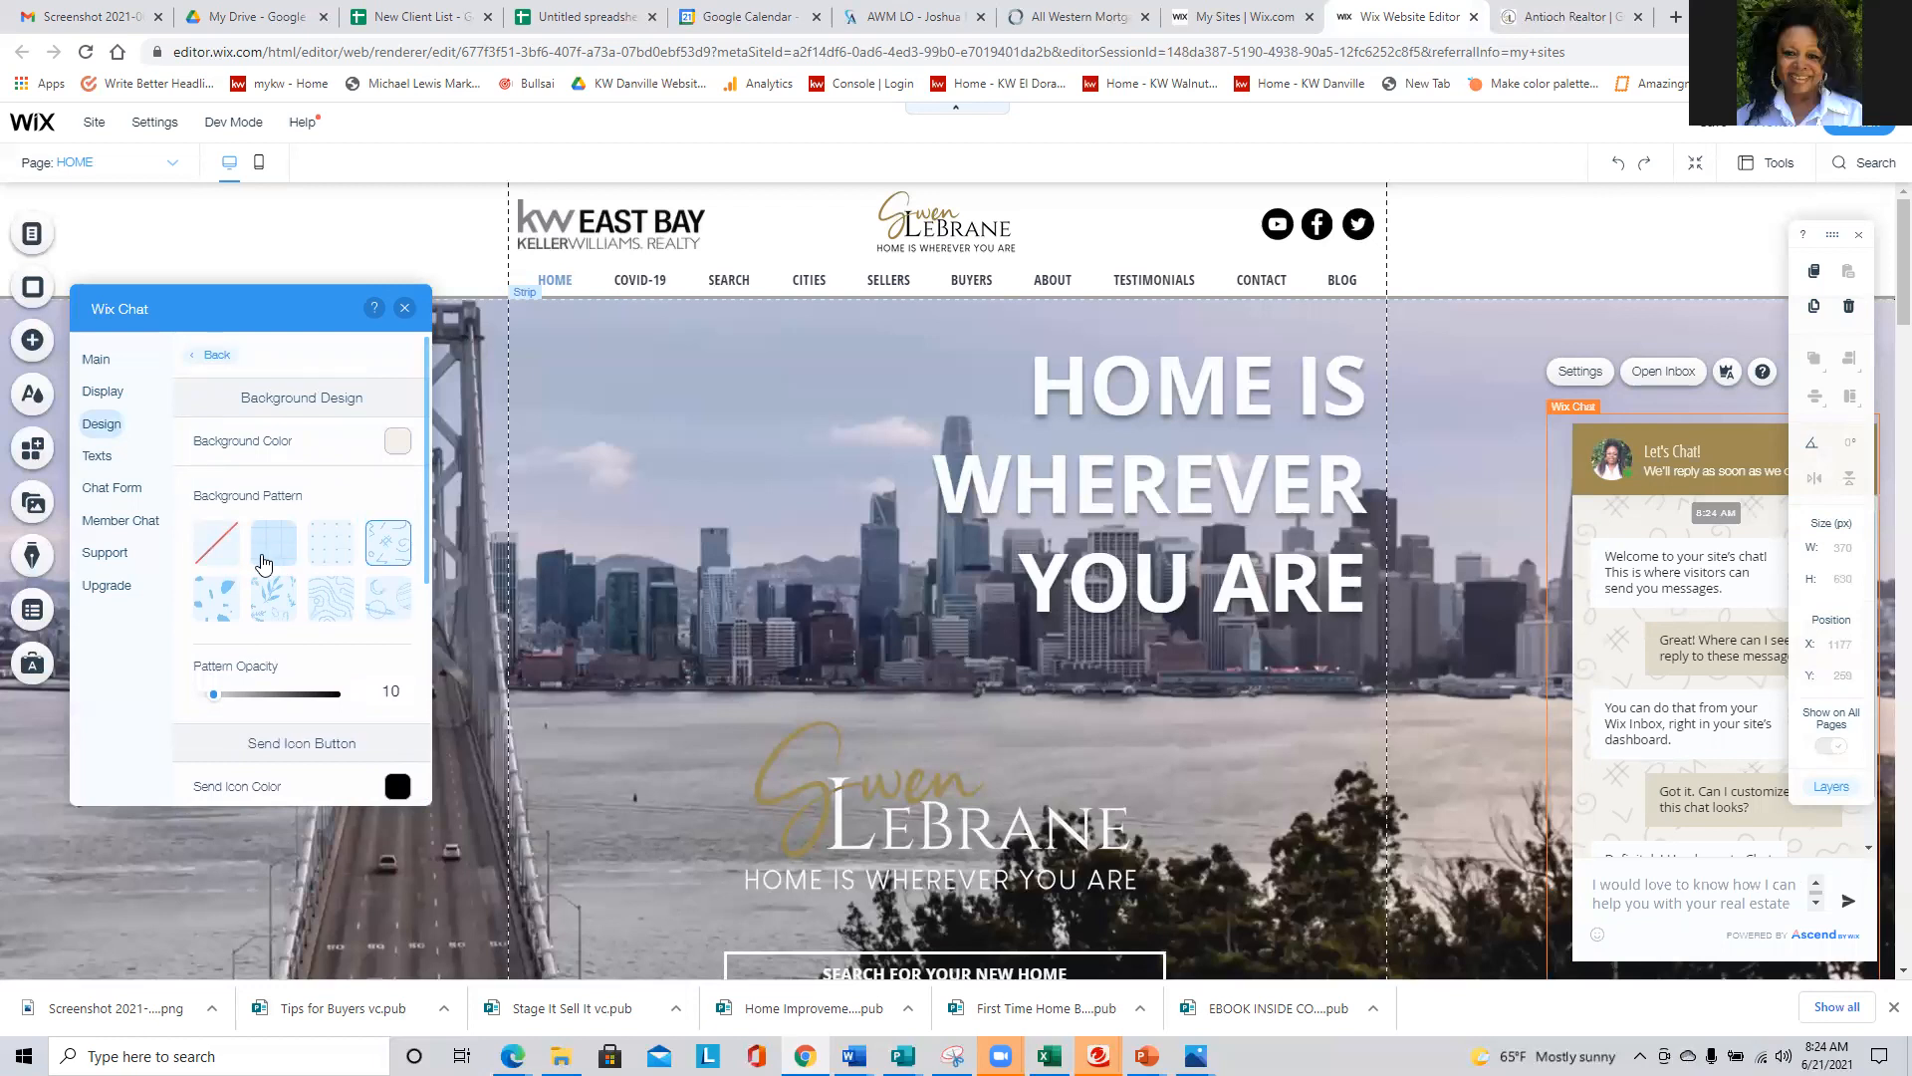
left_click(218, 542)
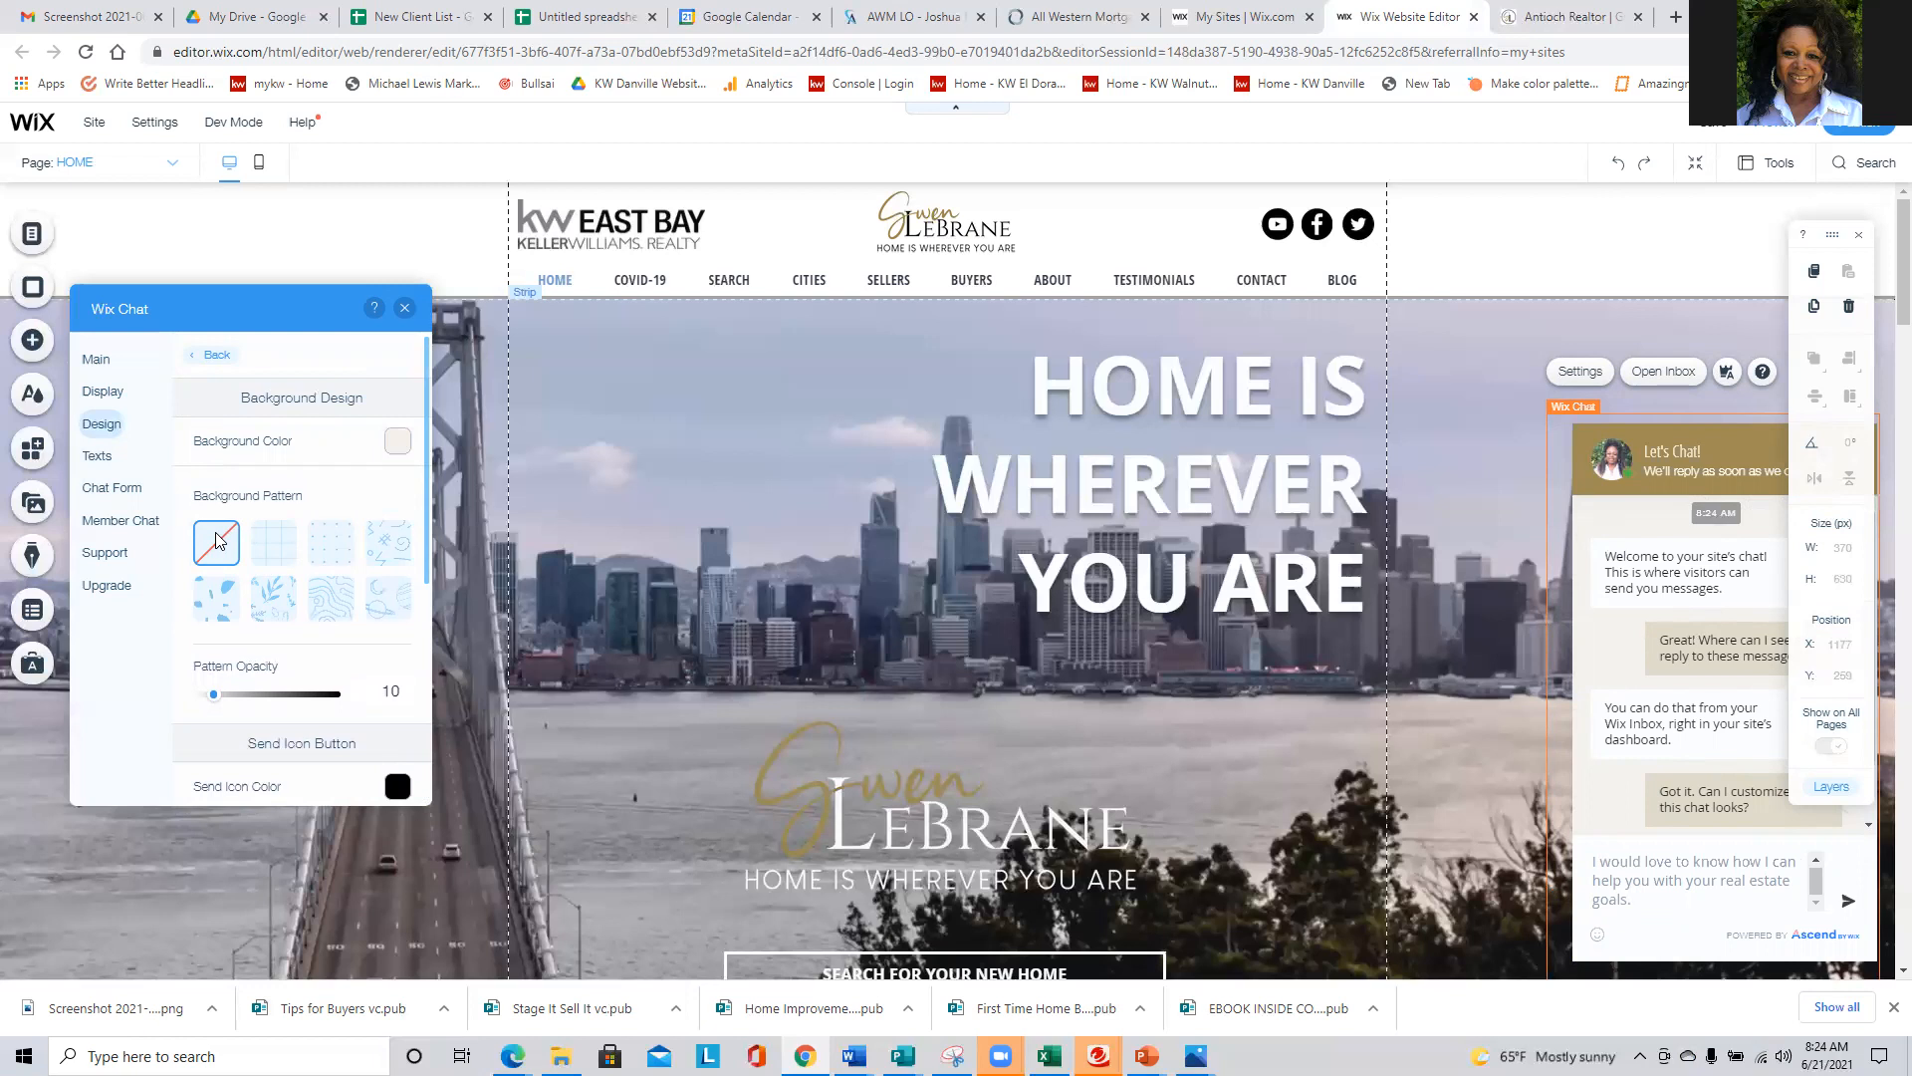
left_click(275, 598)
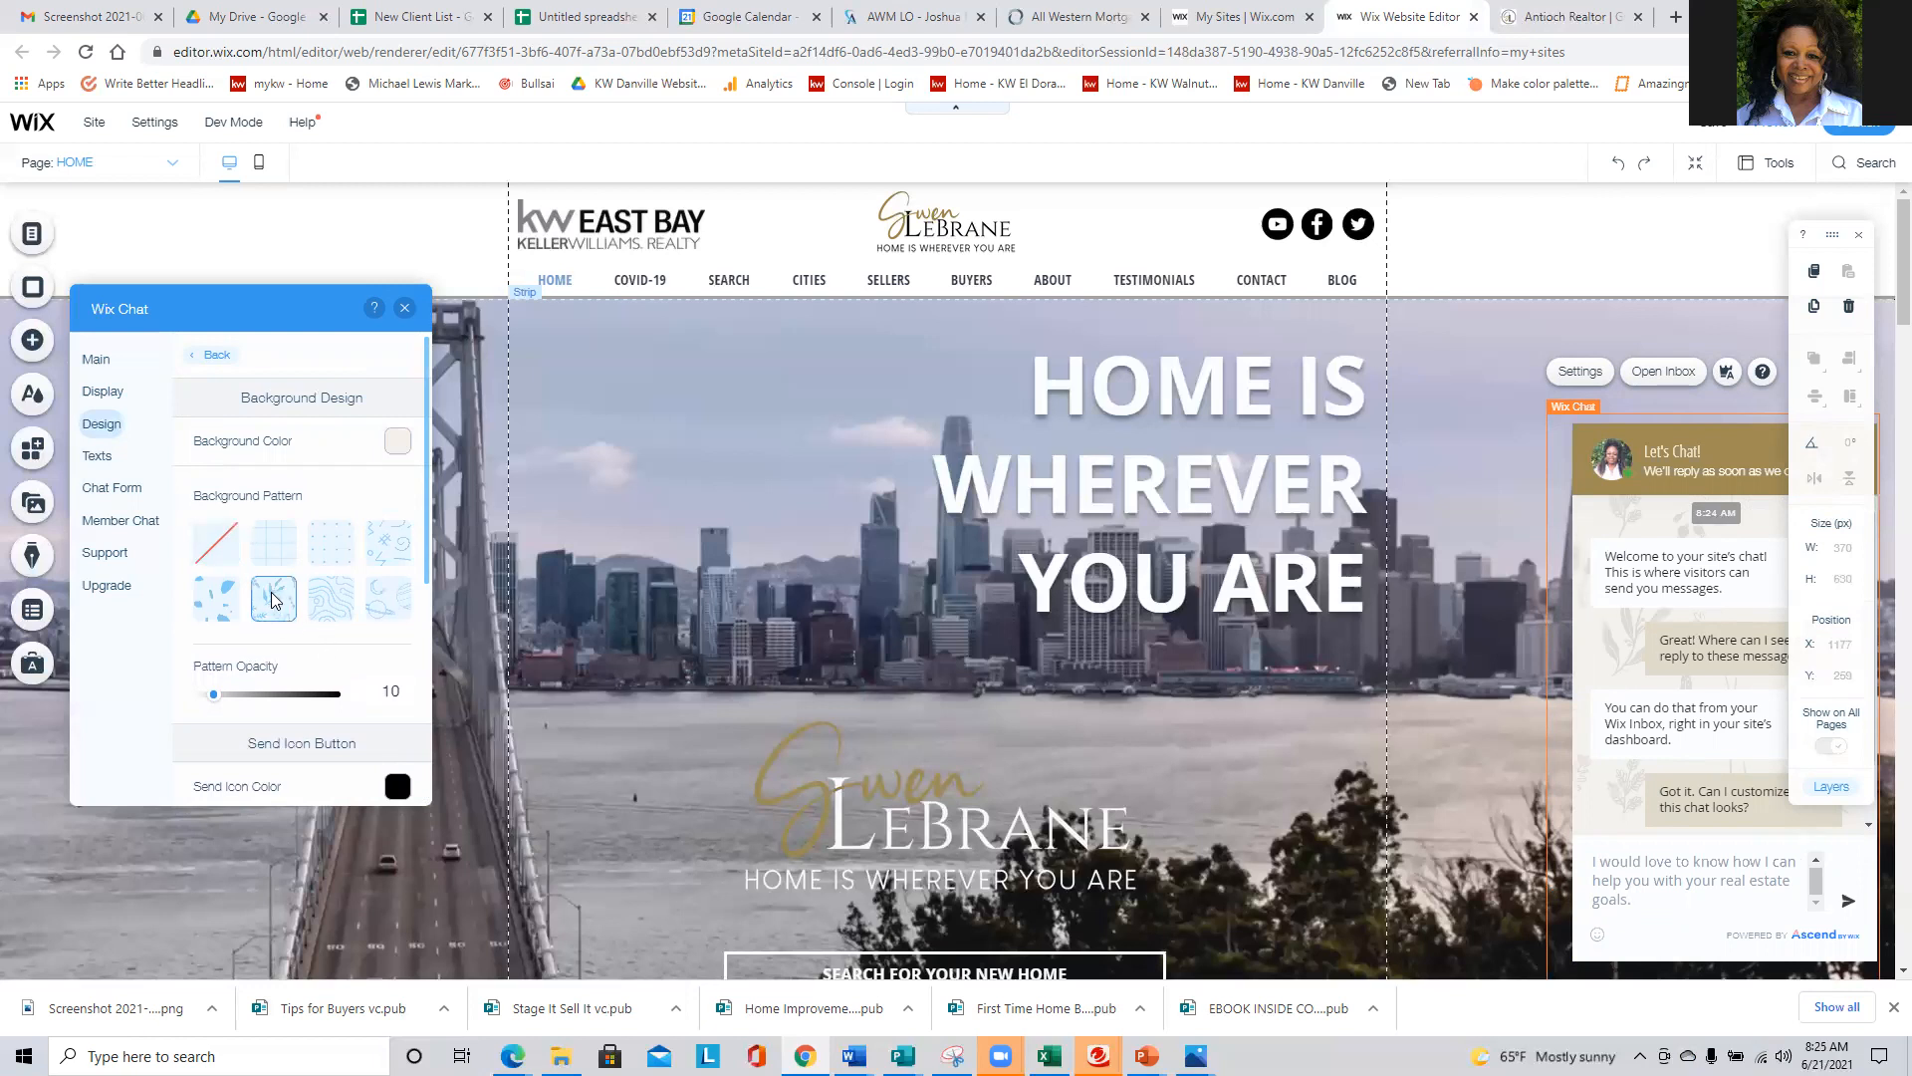
left_click(221, 545)
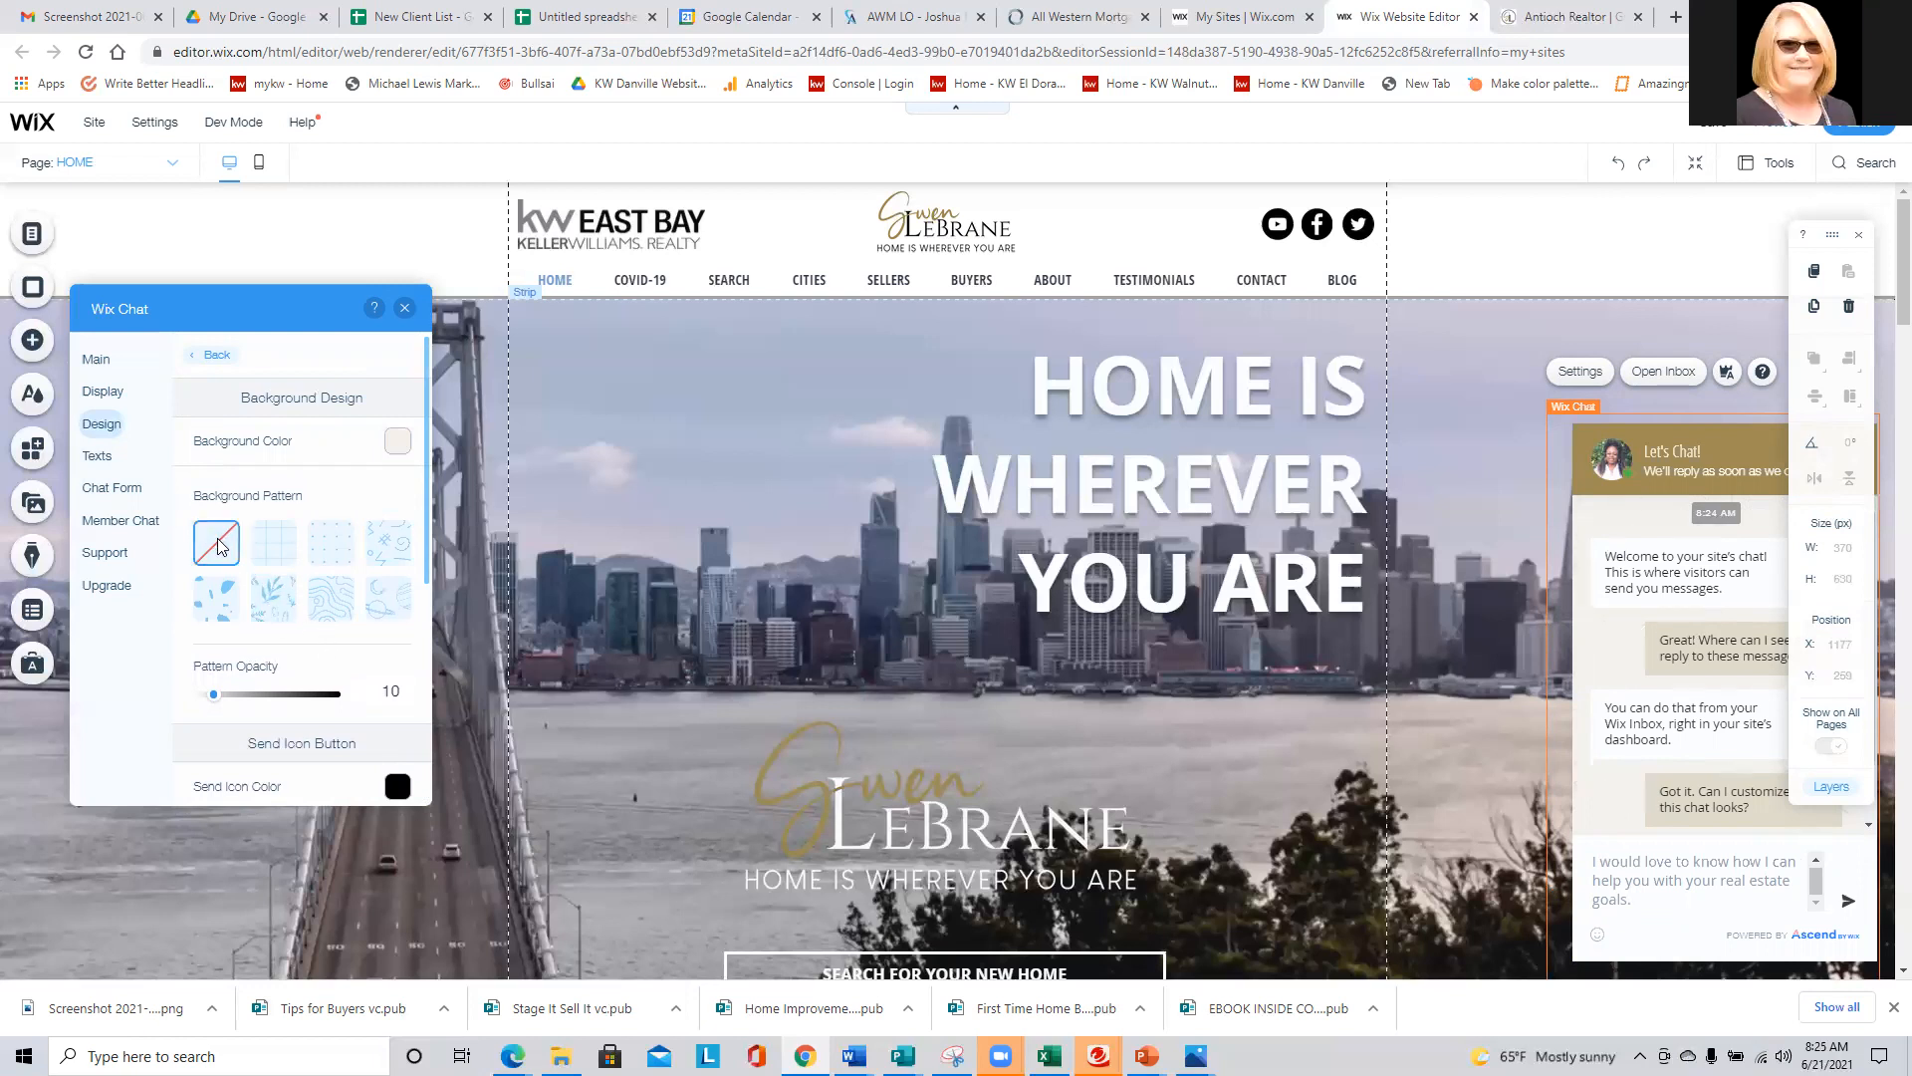
left_click(275, 596)
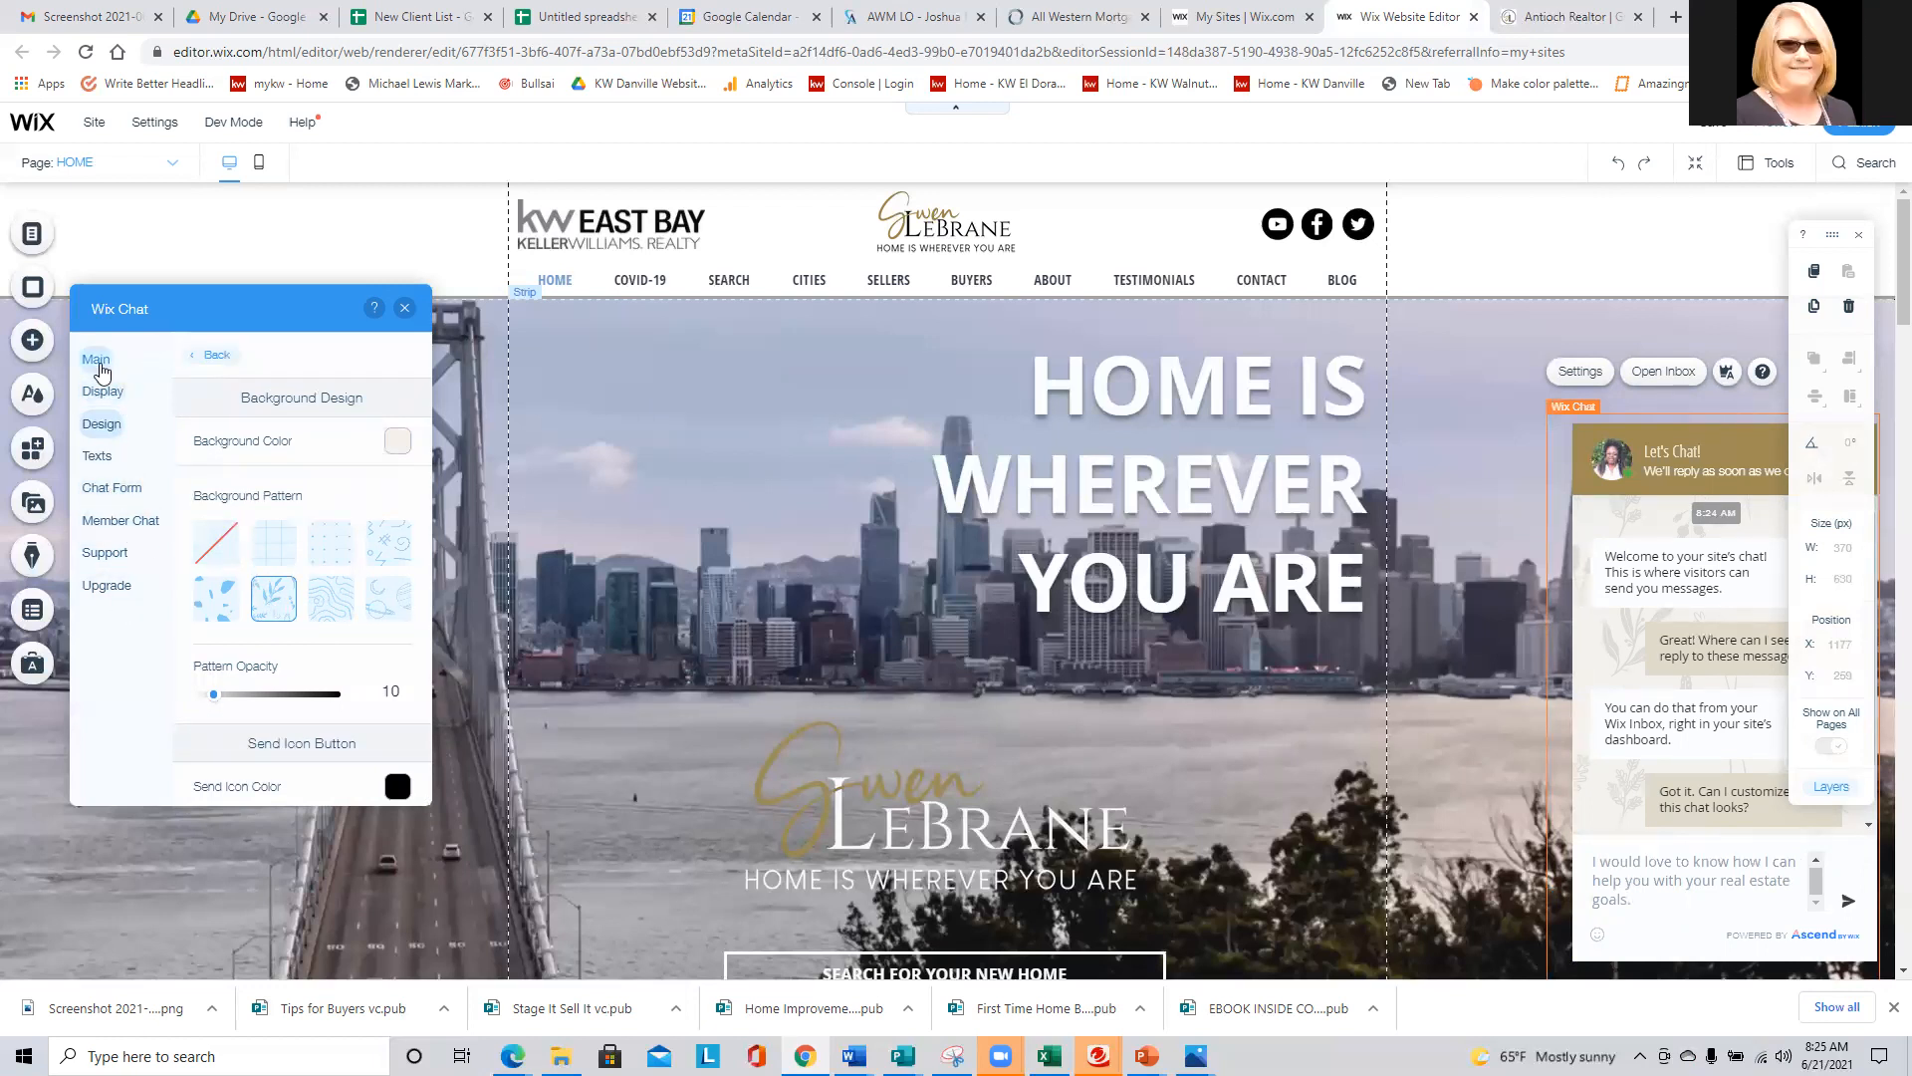
- Close the chat settings and the site editor, and reload the realtor's live website
left_click(404, 314)
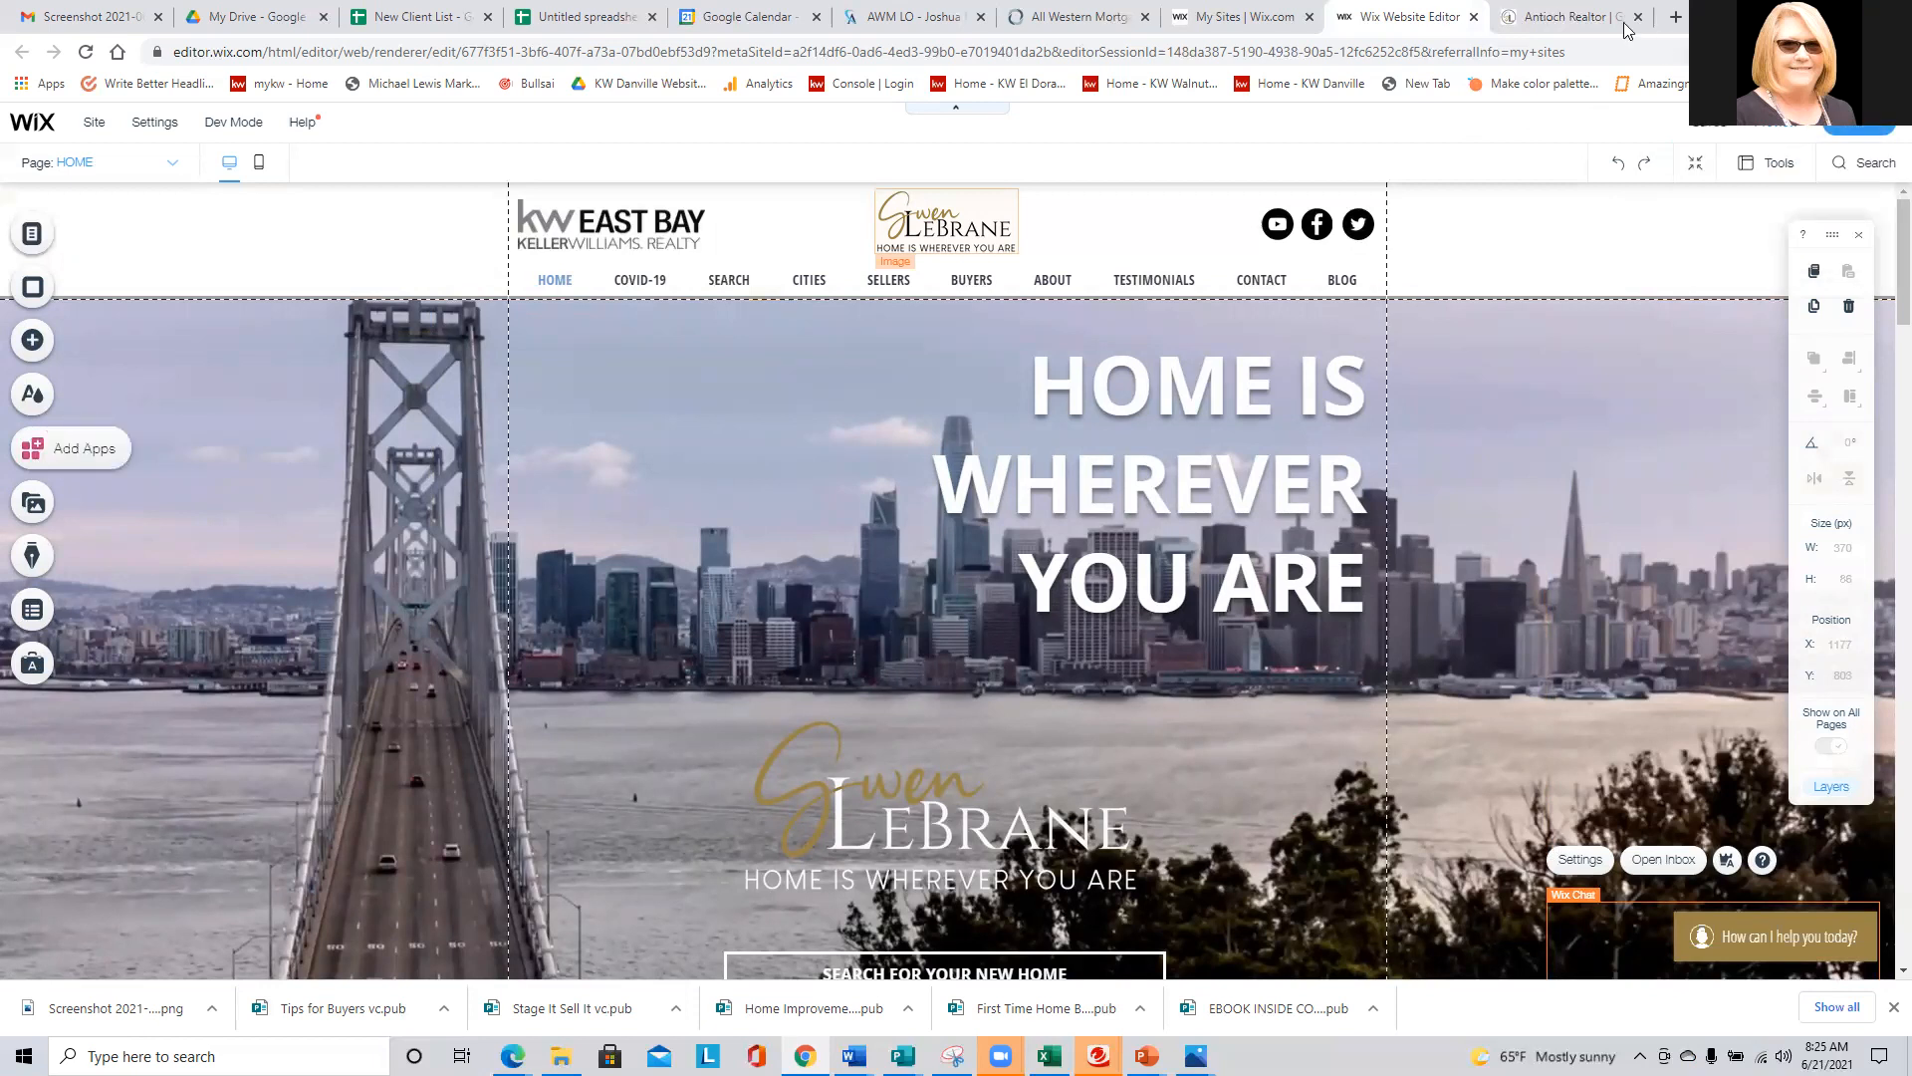
left_click(1473, 16)
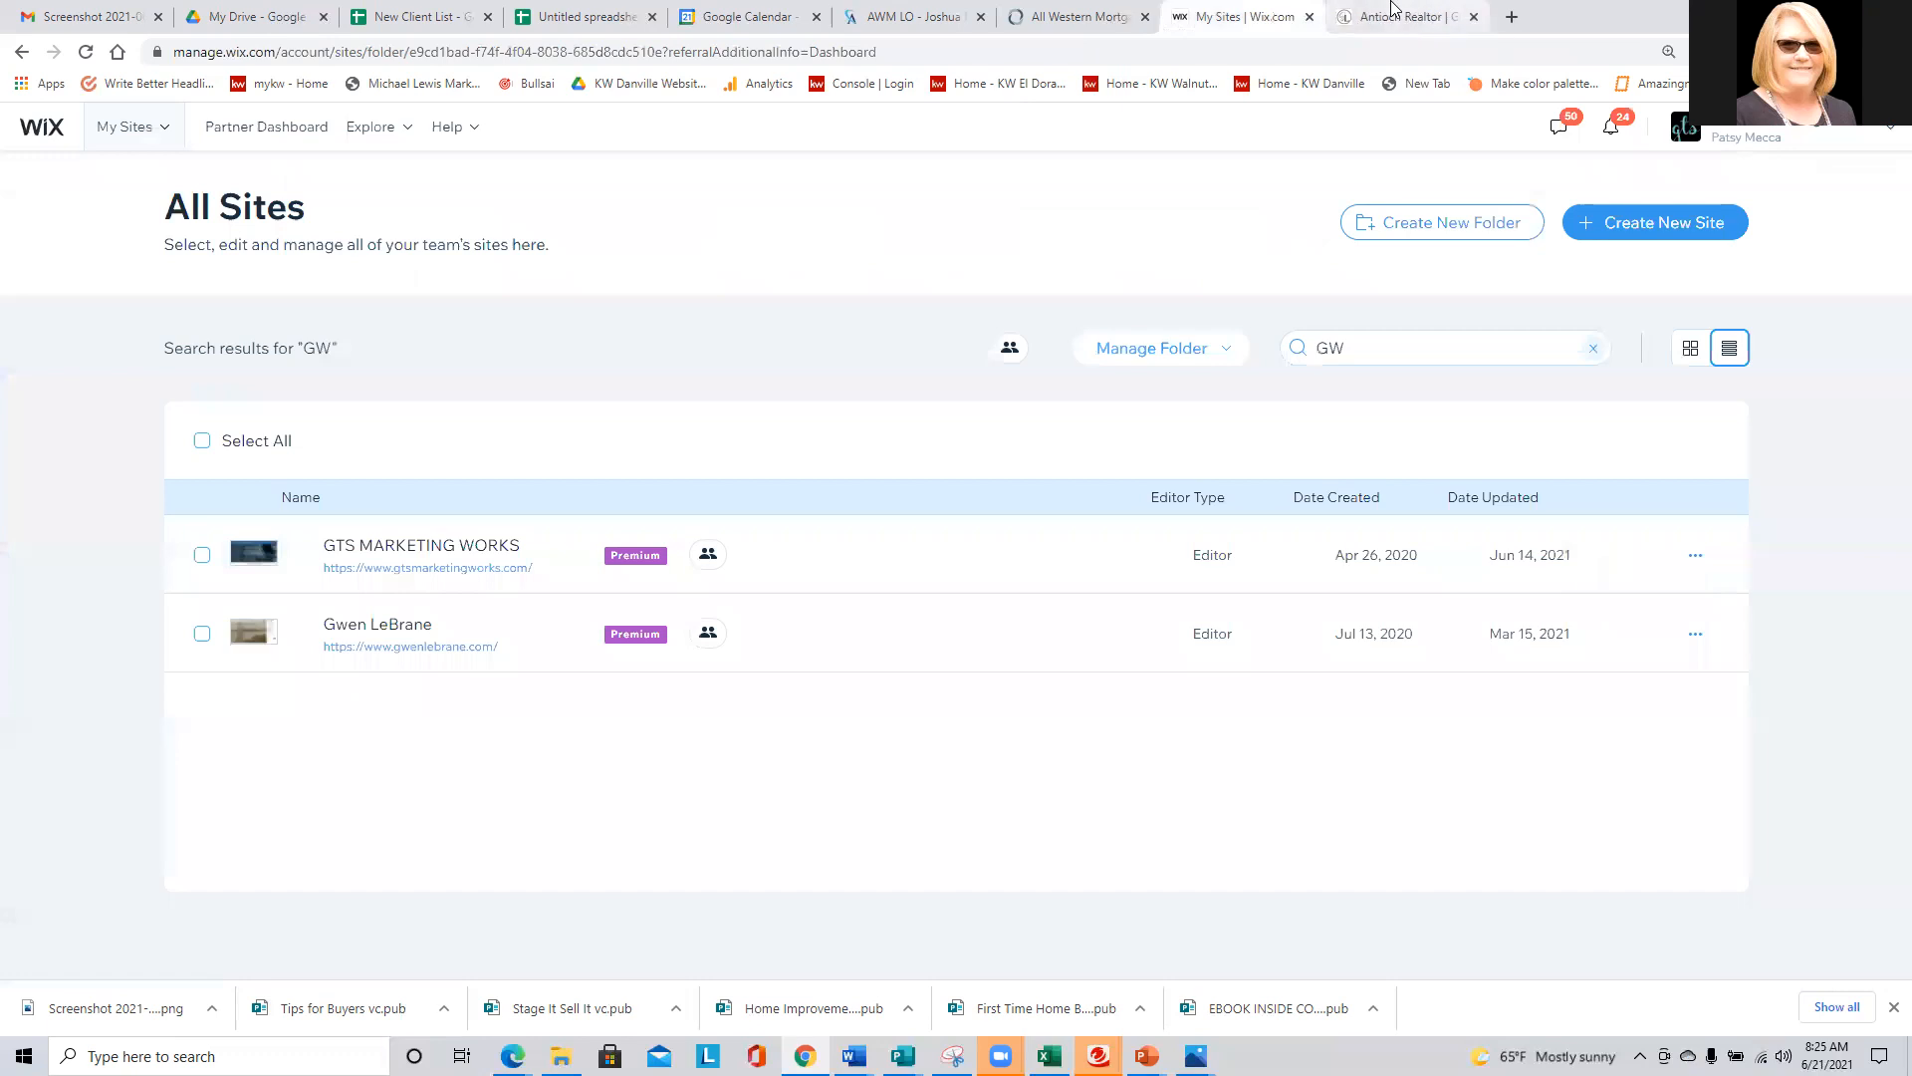
left_click(1445, 17)
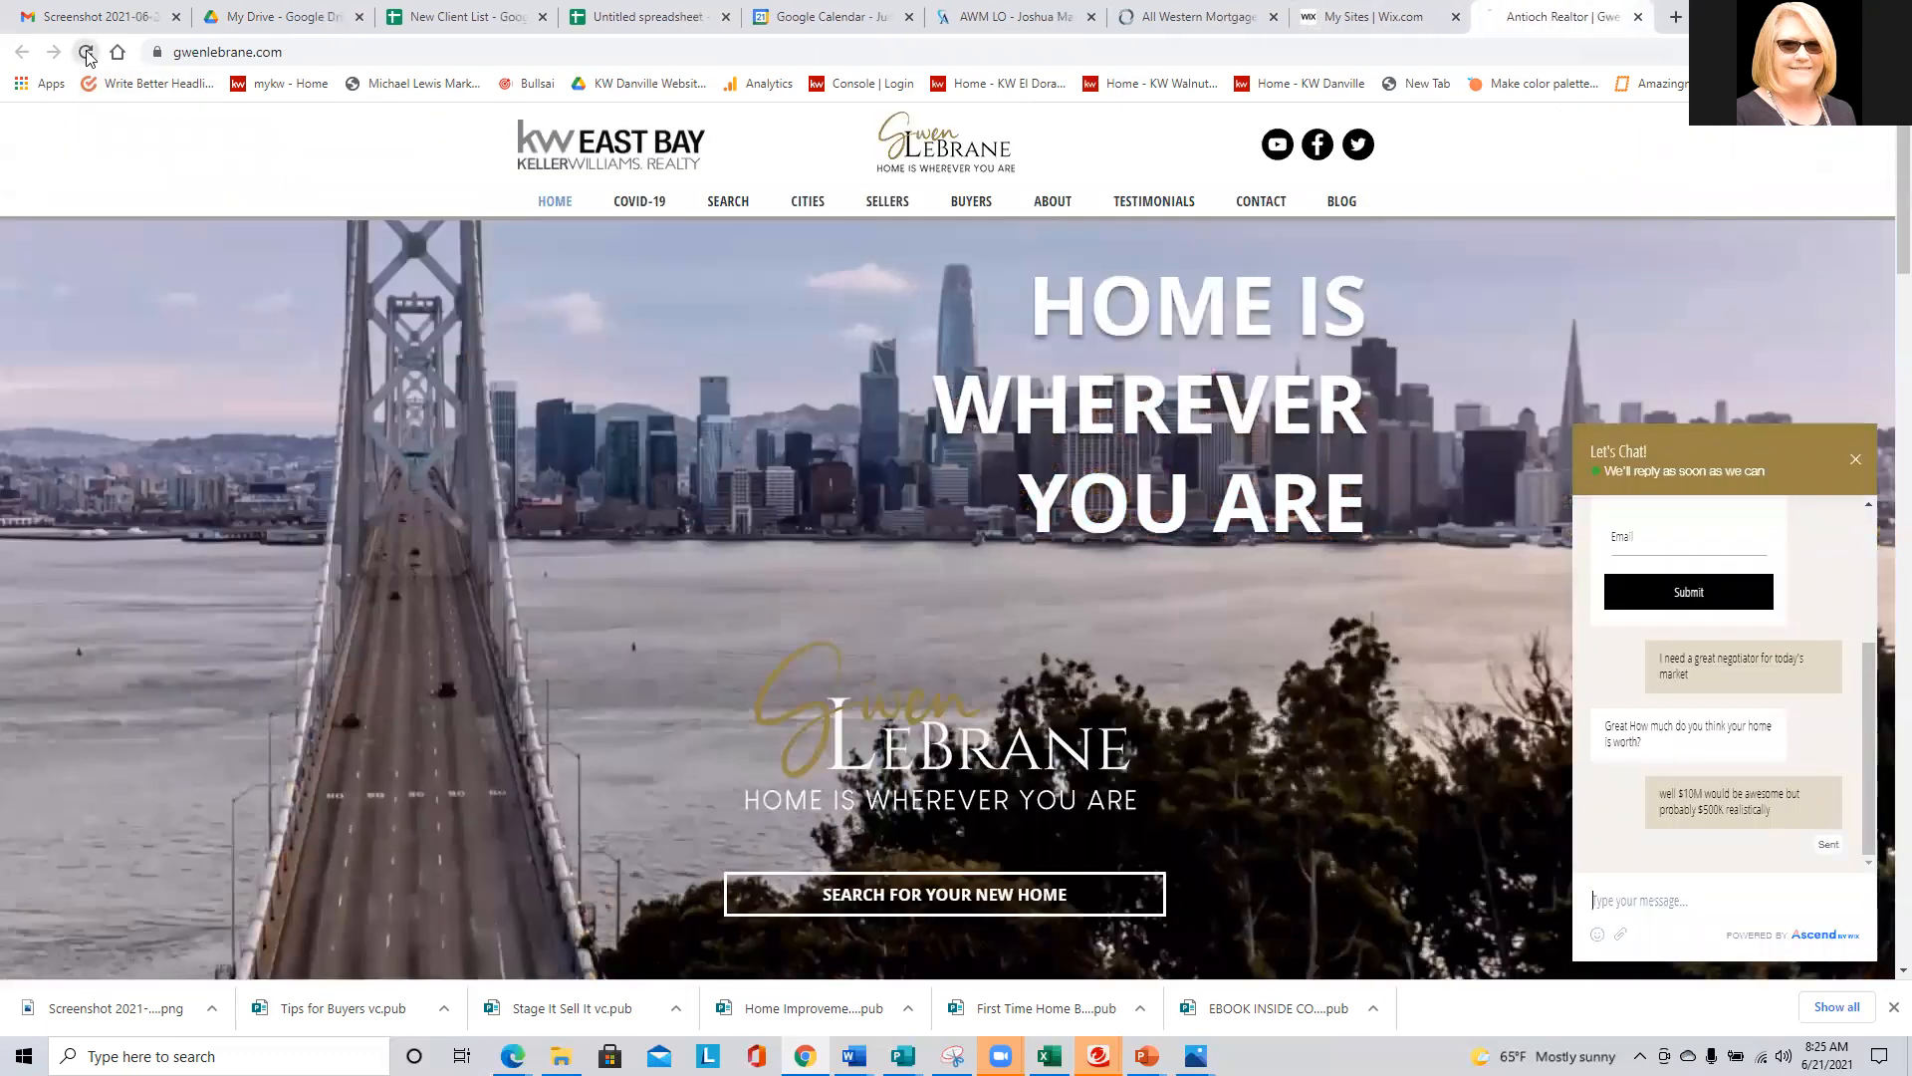
left_click(87, 57)
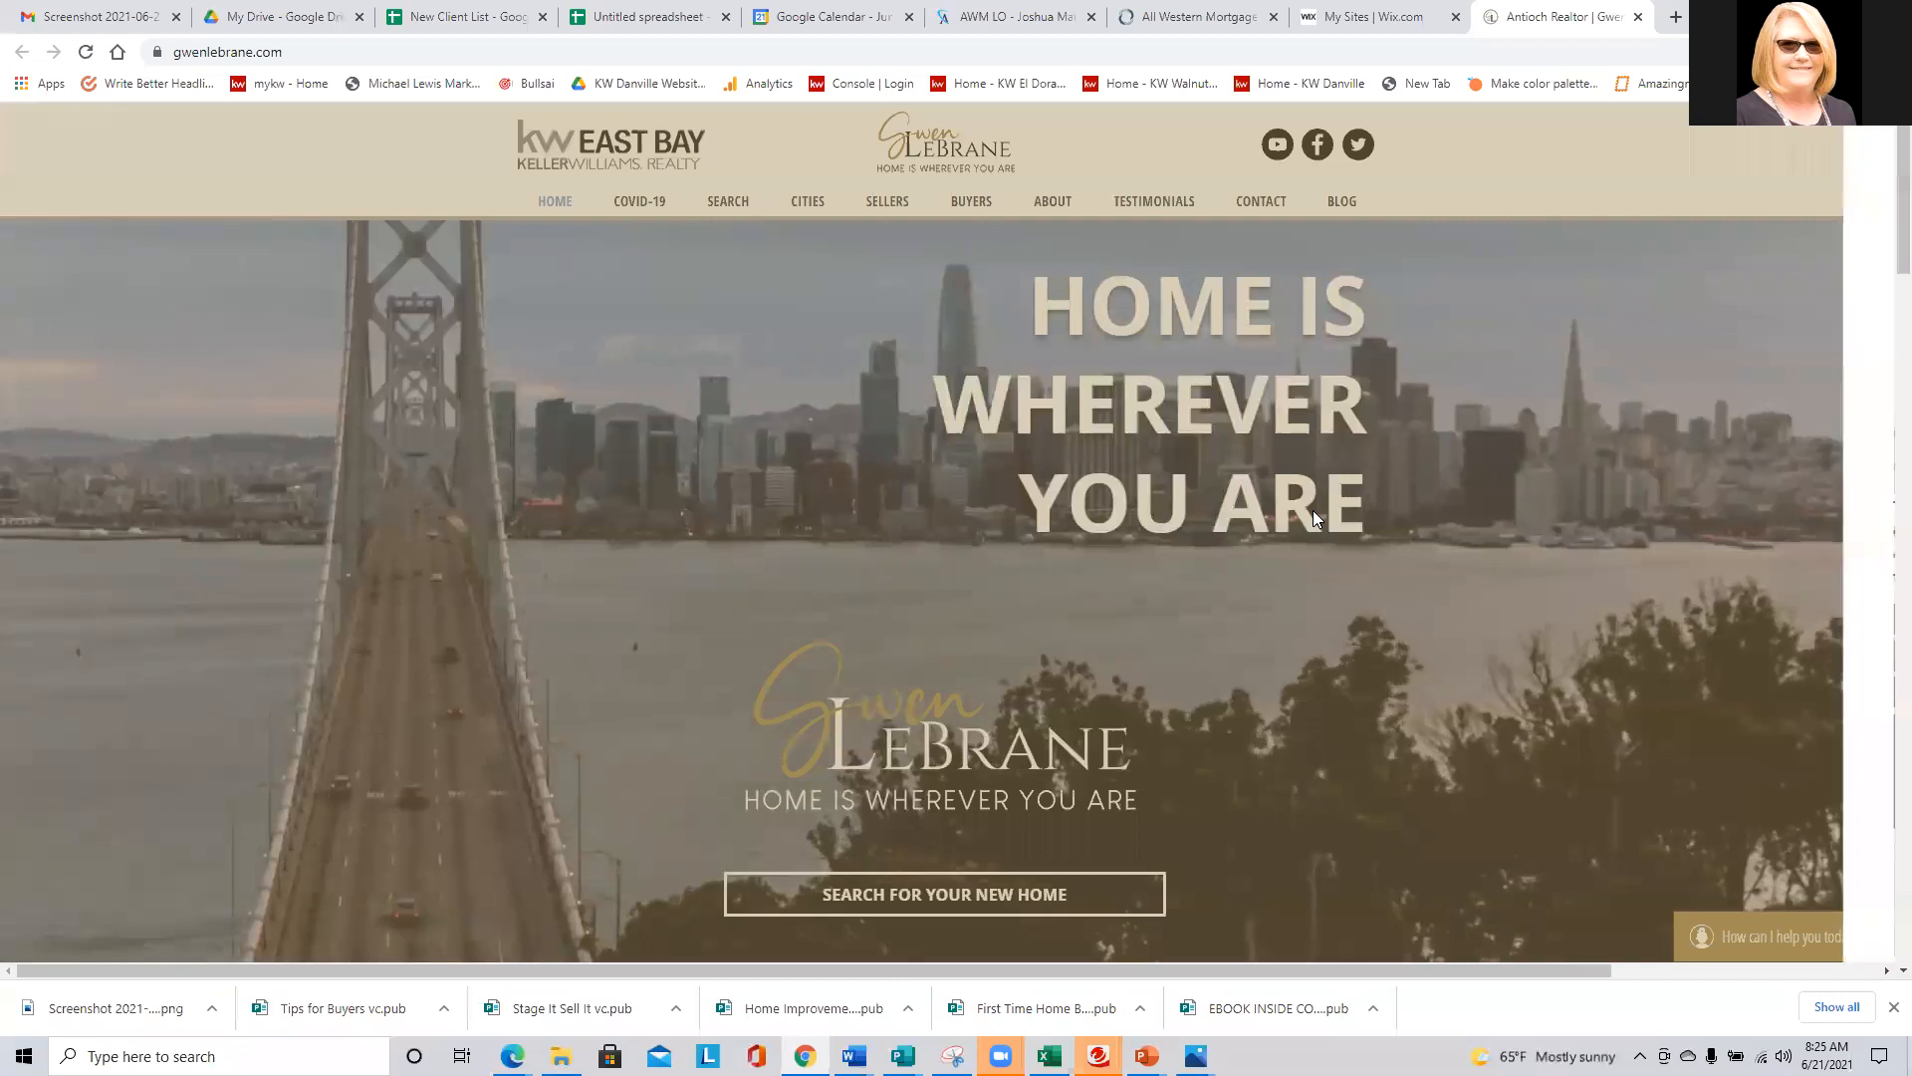
left_click(1375, 569)
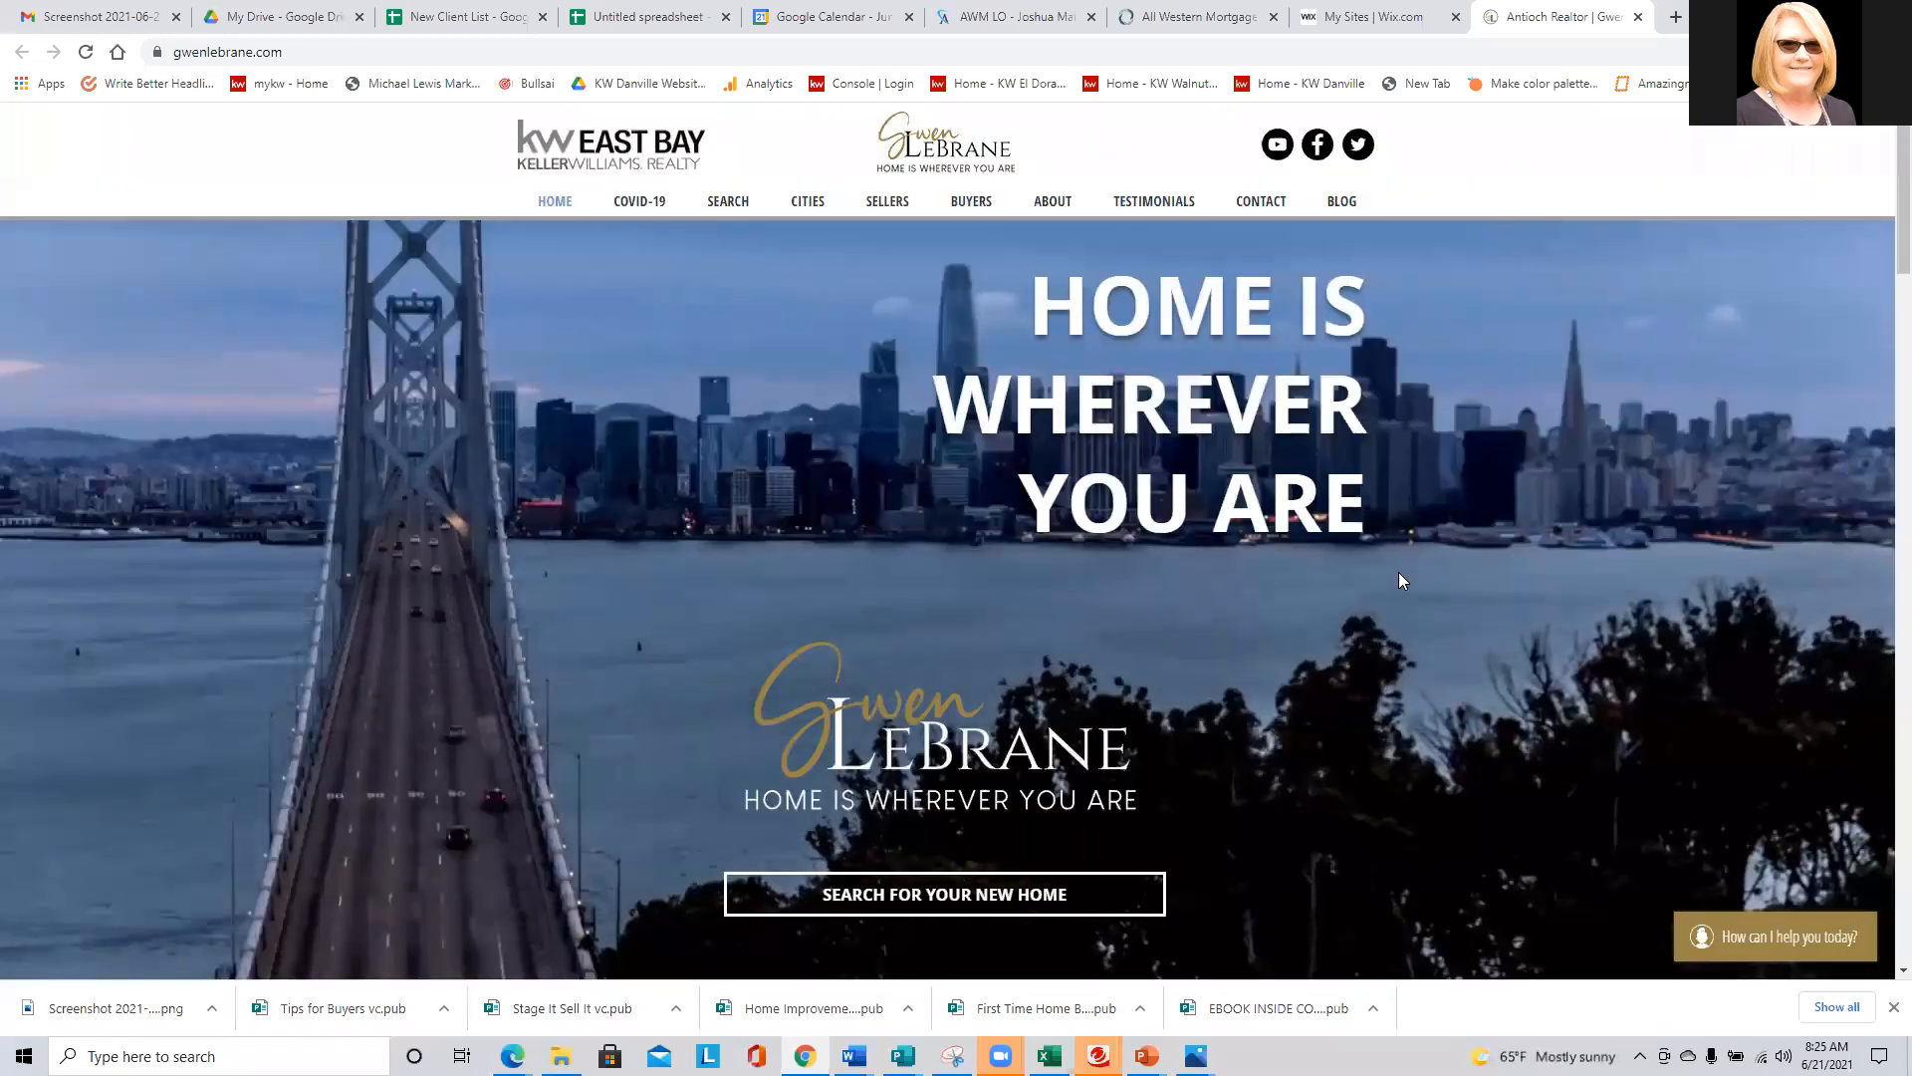
- Open the chat on the live site and check the new design from the start of the conversation
left_click(1785, 936)
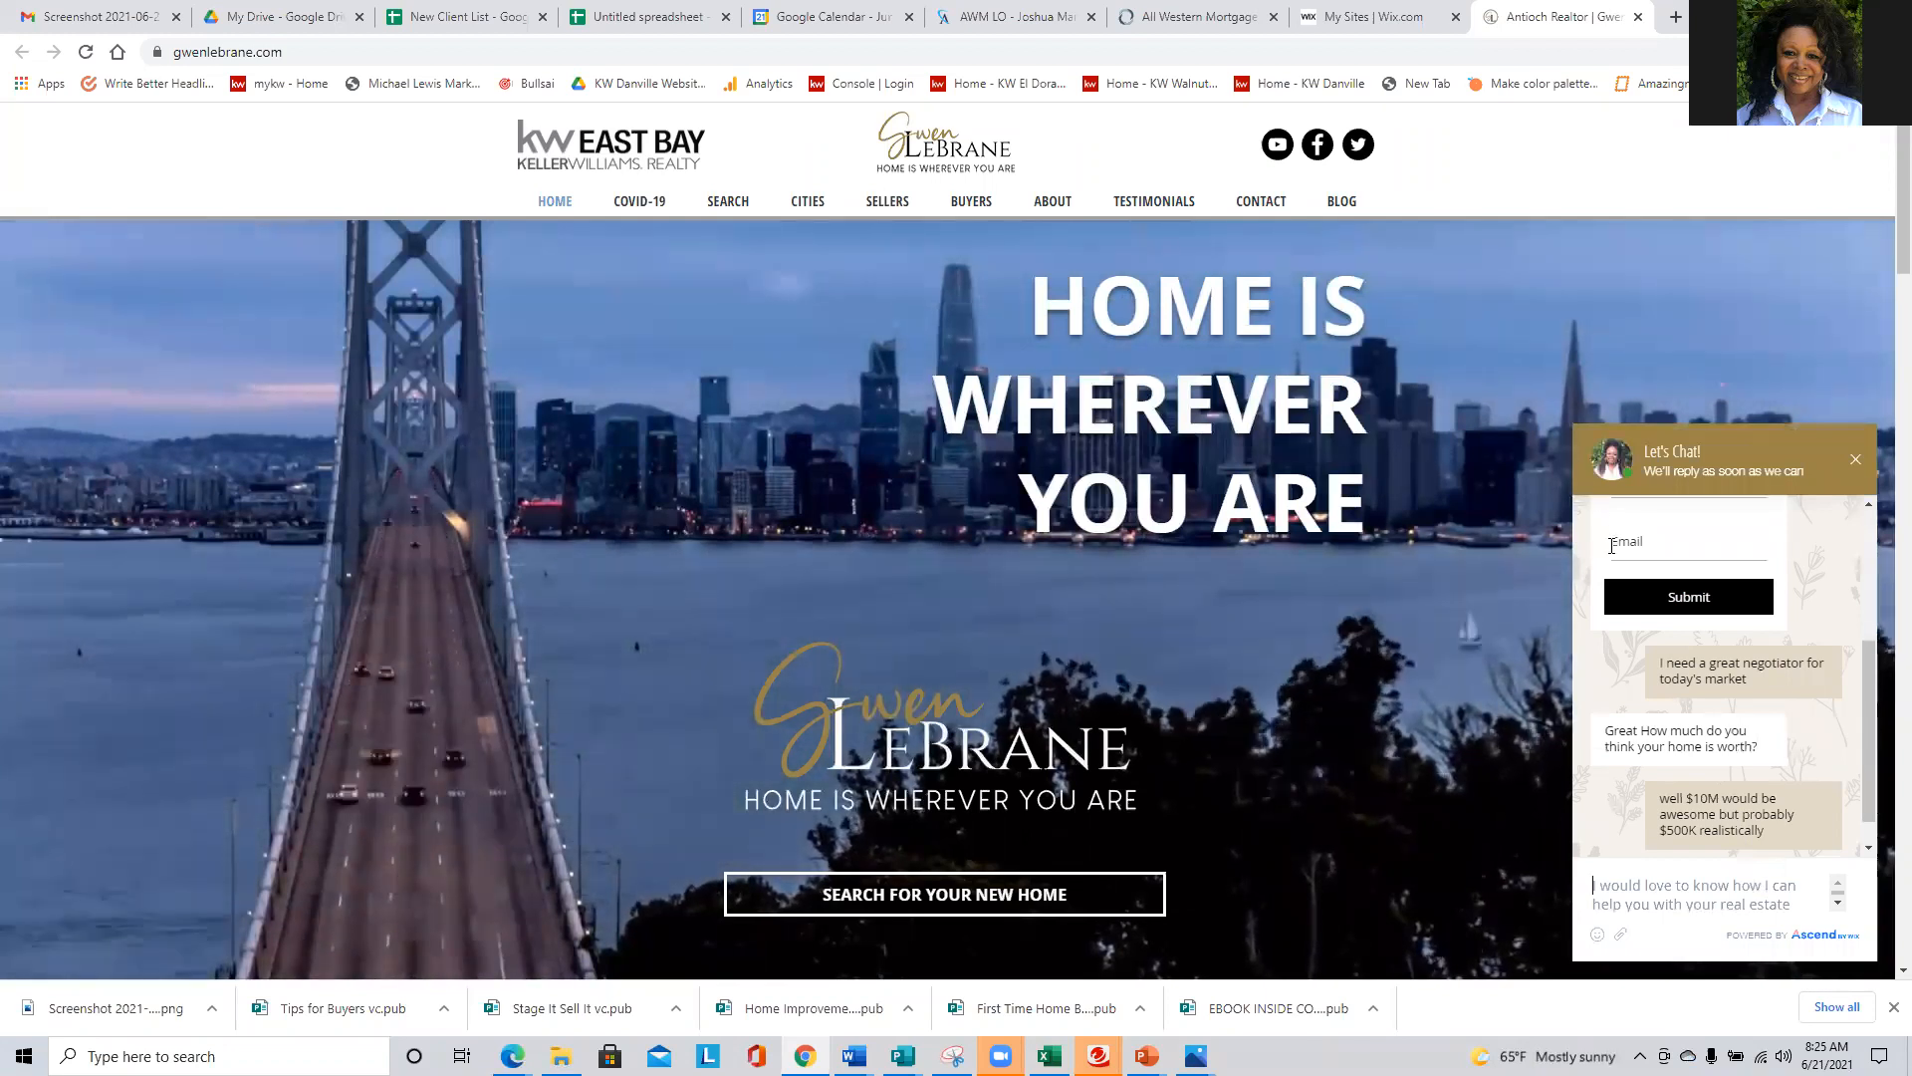
scroll(1630, 768, "up", 1)
scroll(1628, 765, "up", 3)
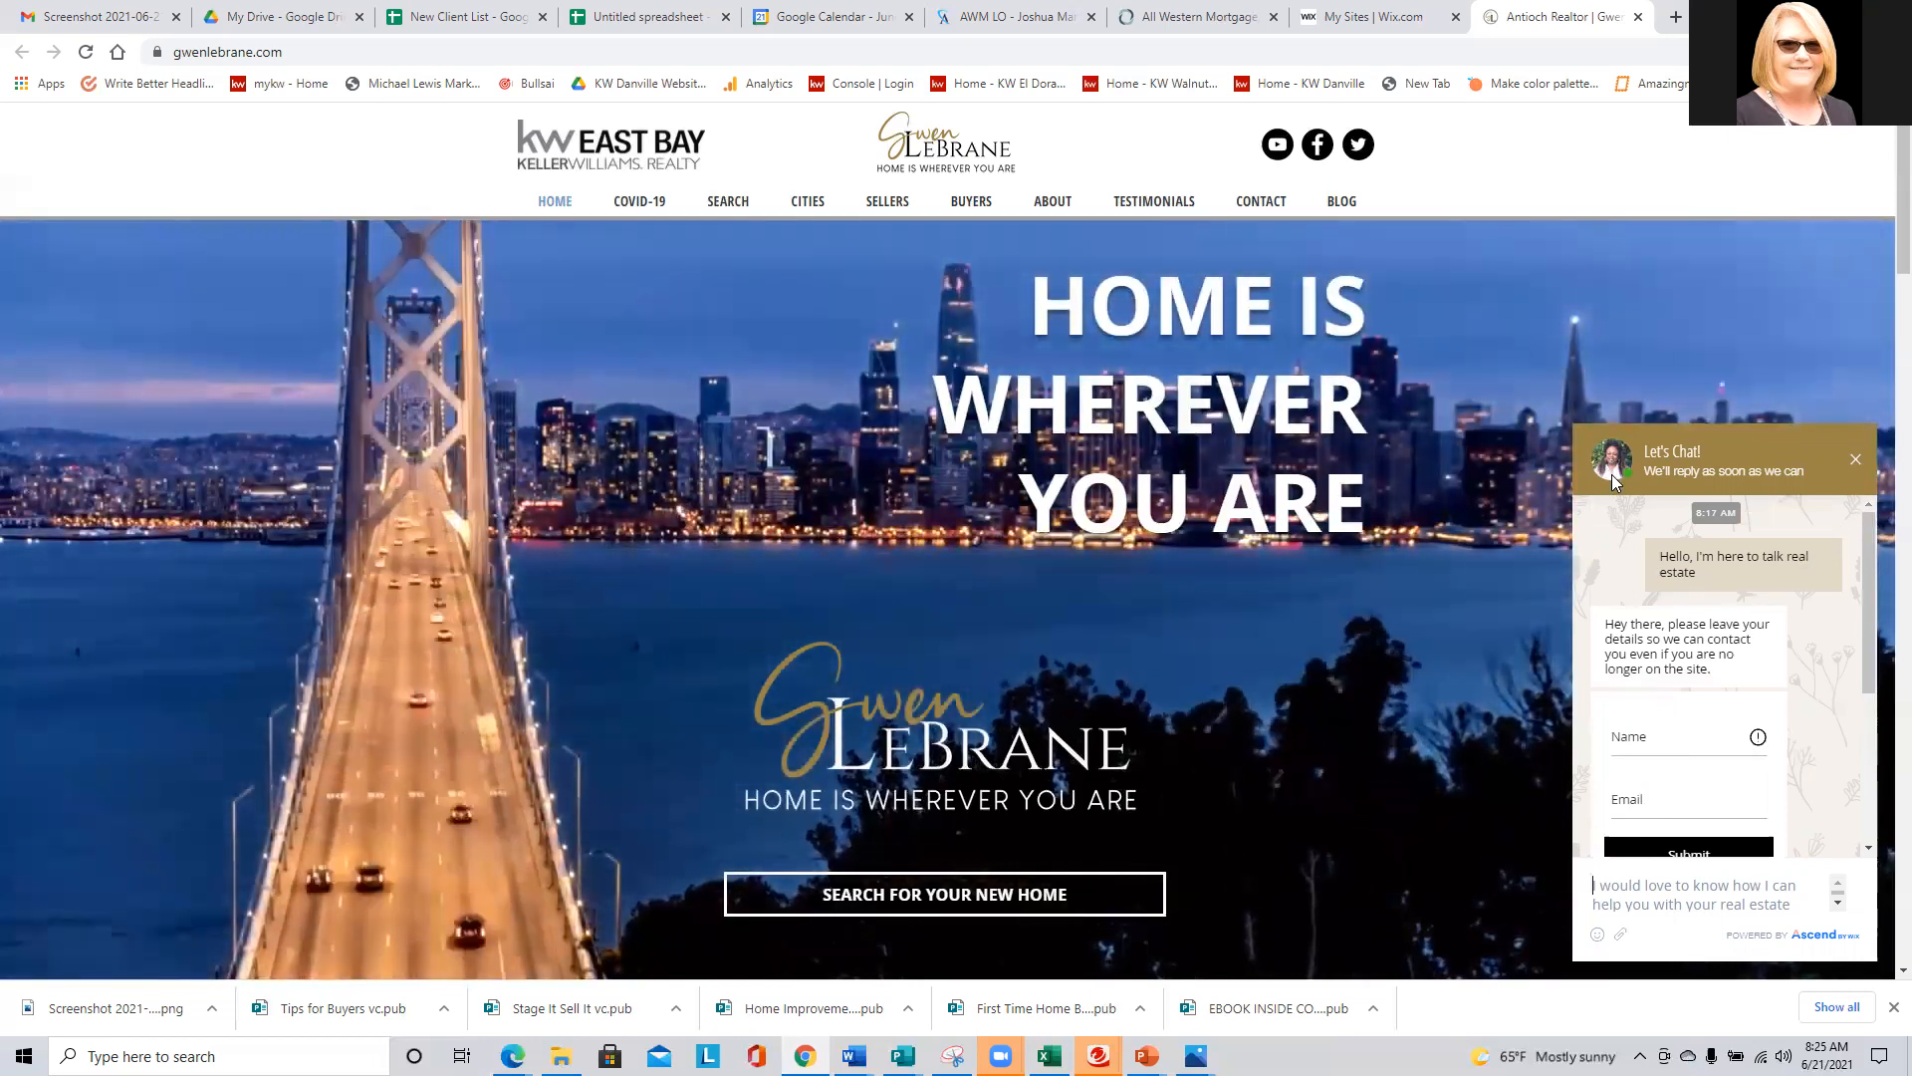
- Reopen the realtor's site for editing from the site list and open its Wix Chat settings
left_click(1352, 12)
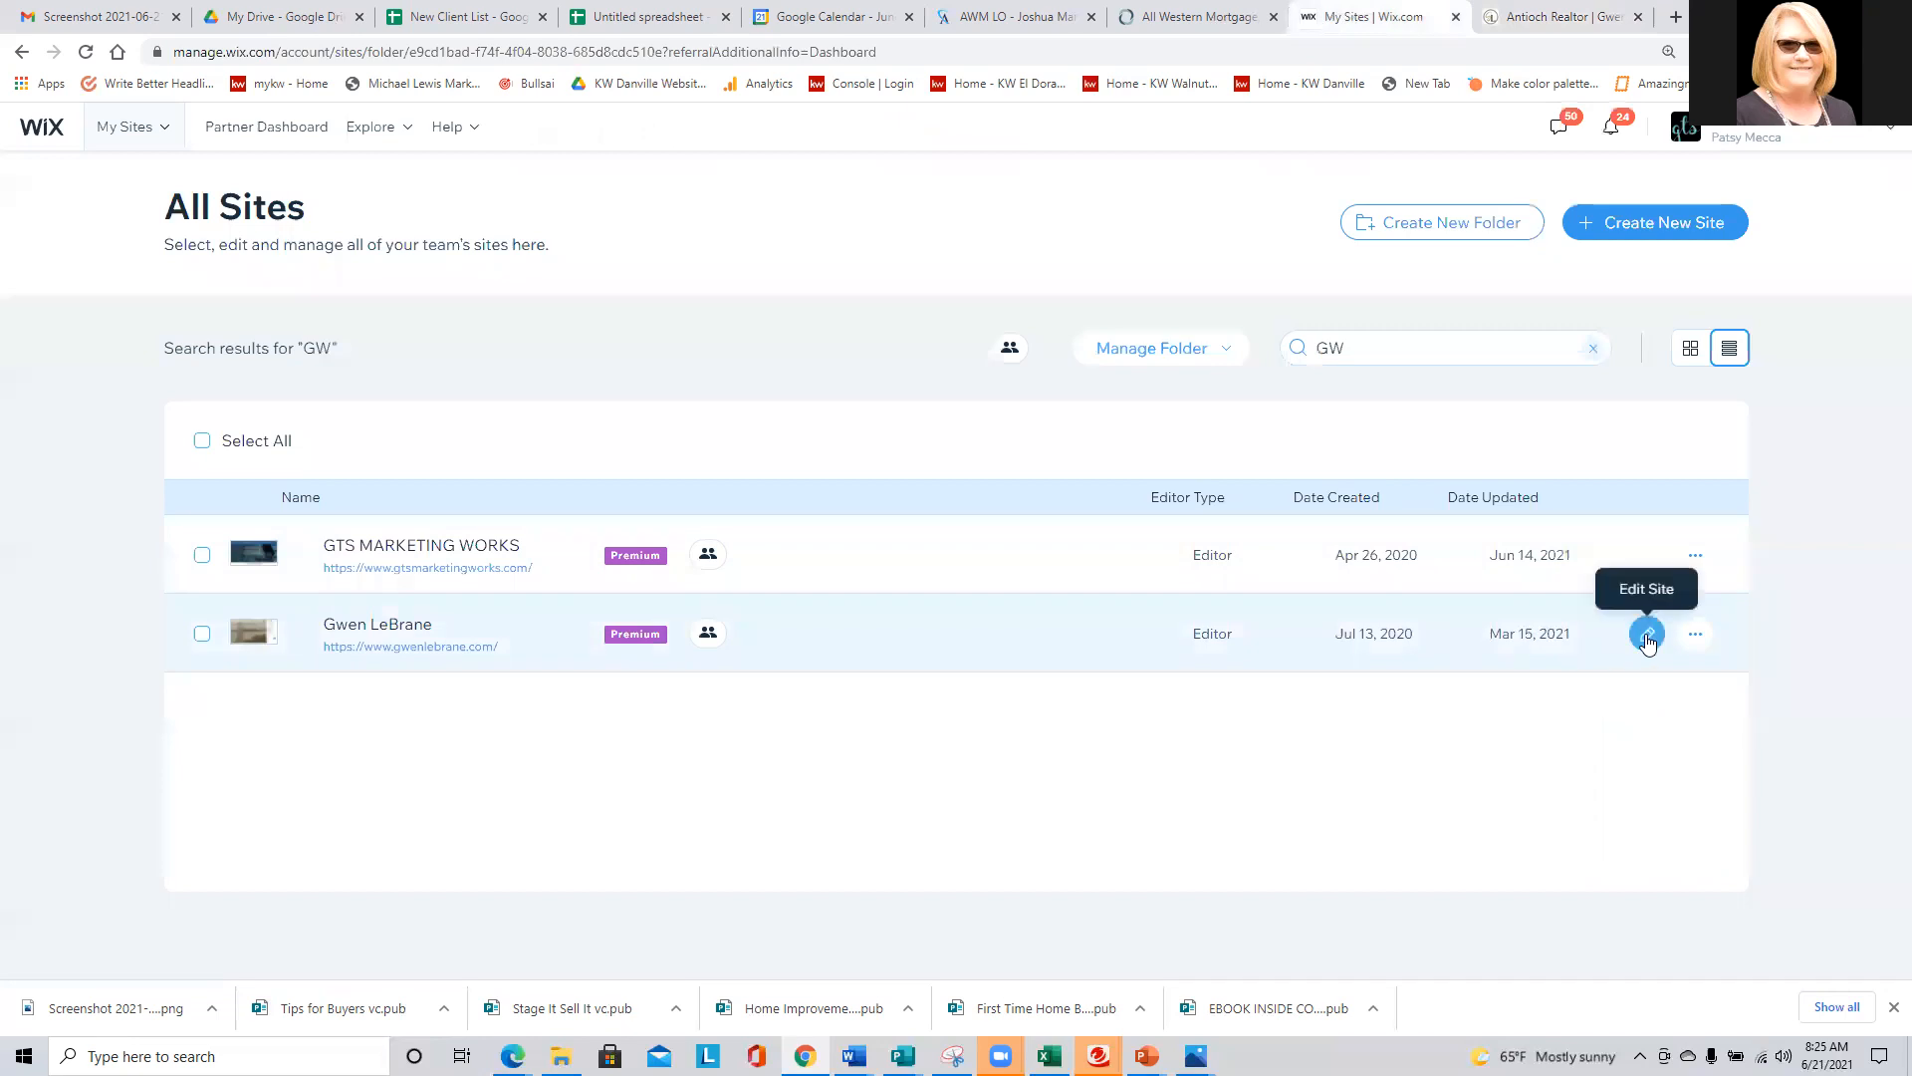
left_click(1647, 634)
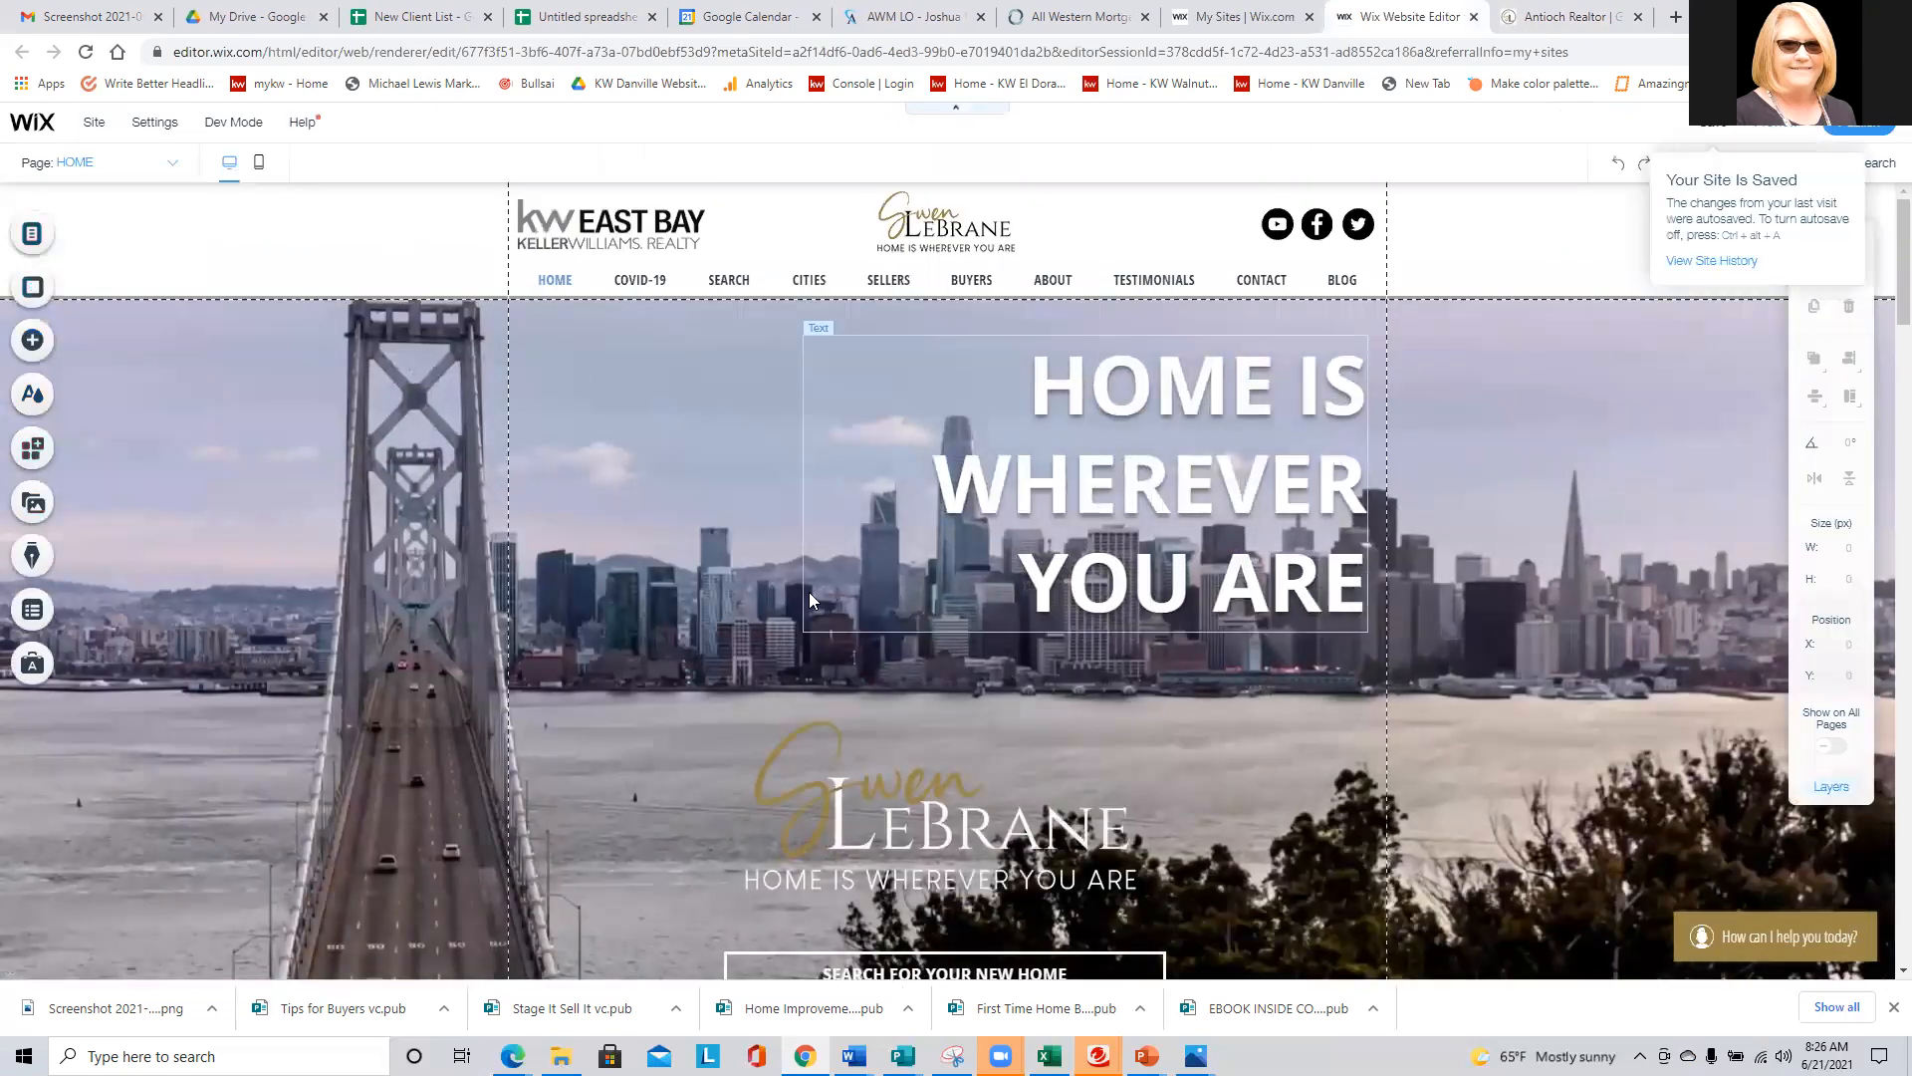
left_click(1673, 926)
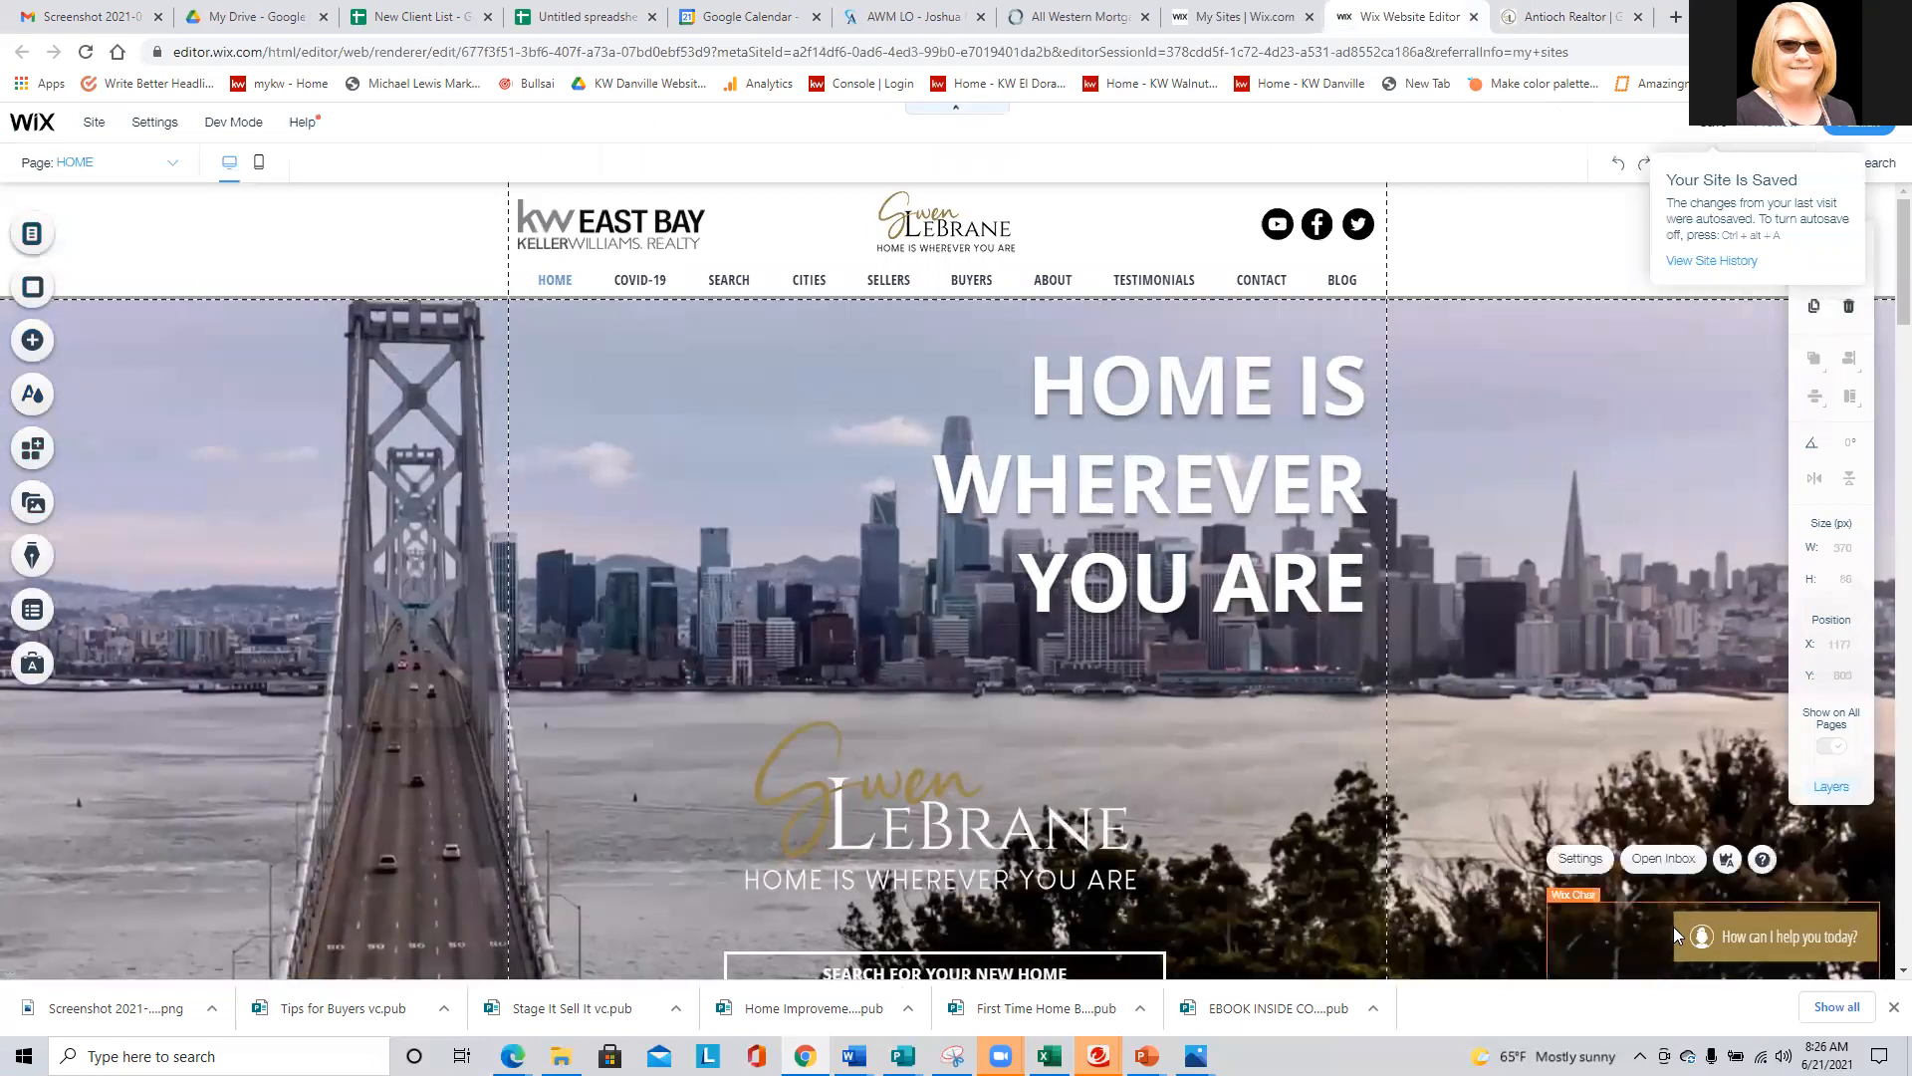
left_click(1581, 860)
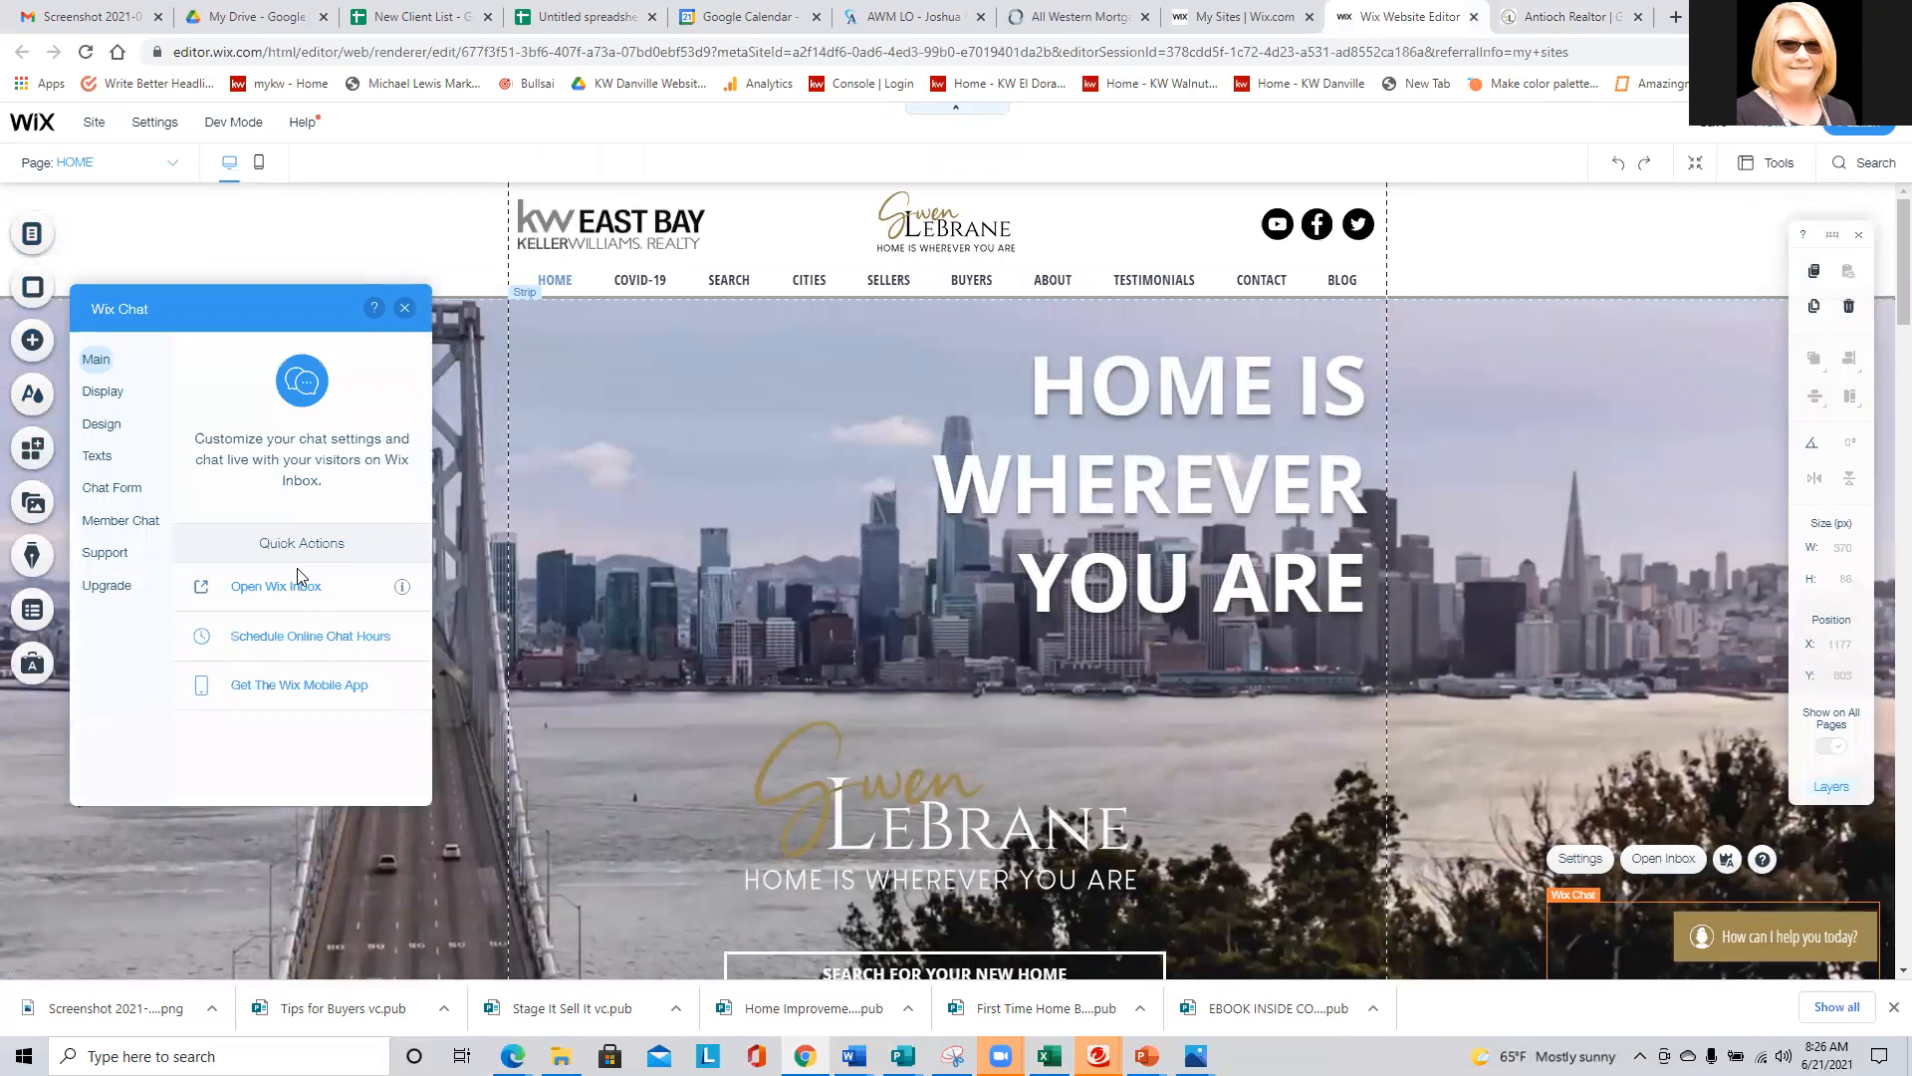
- Review the minimized chat's design options, the minimized chat texts and the offline message
left_click(95, 428)
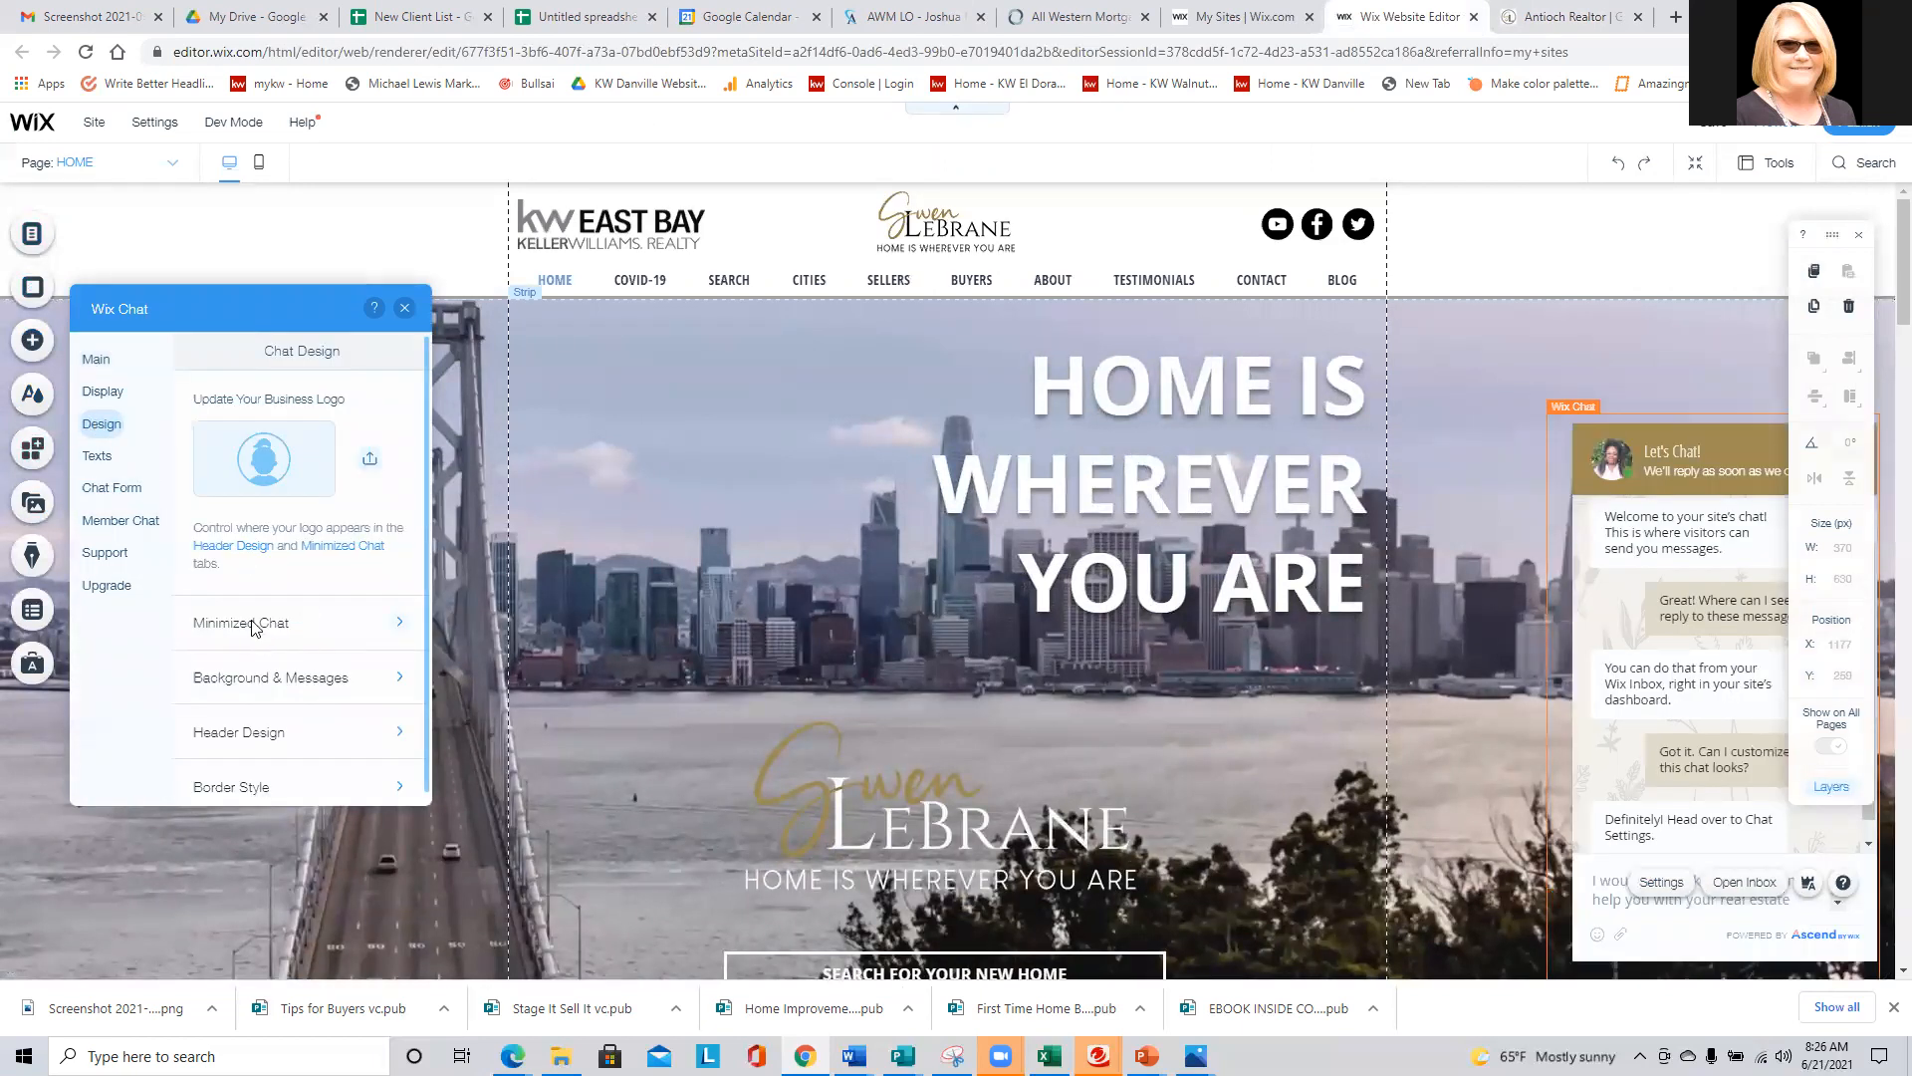
left_click(254, 625)
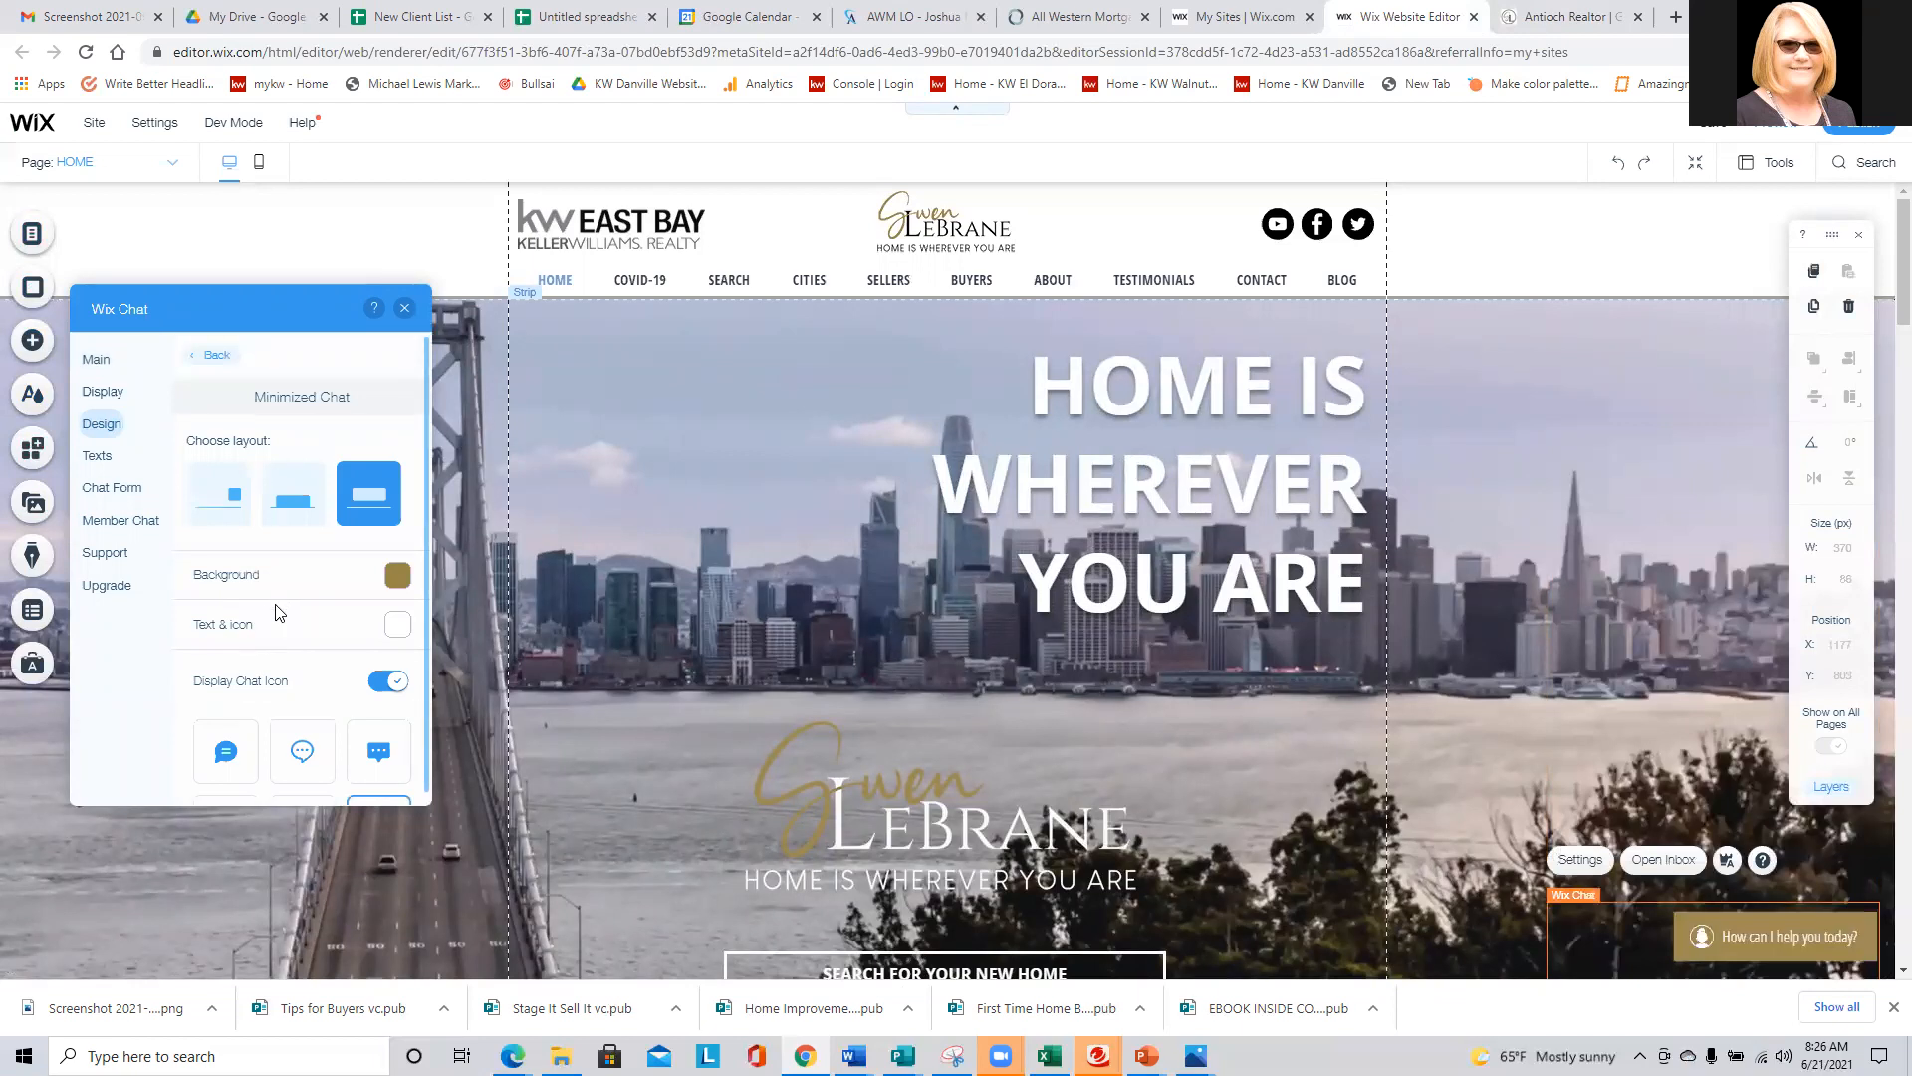
scroll(286, 610, "down", 1)
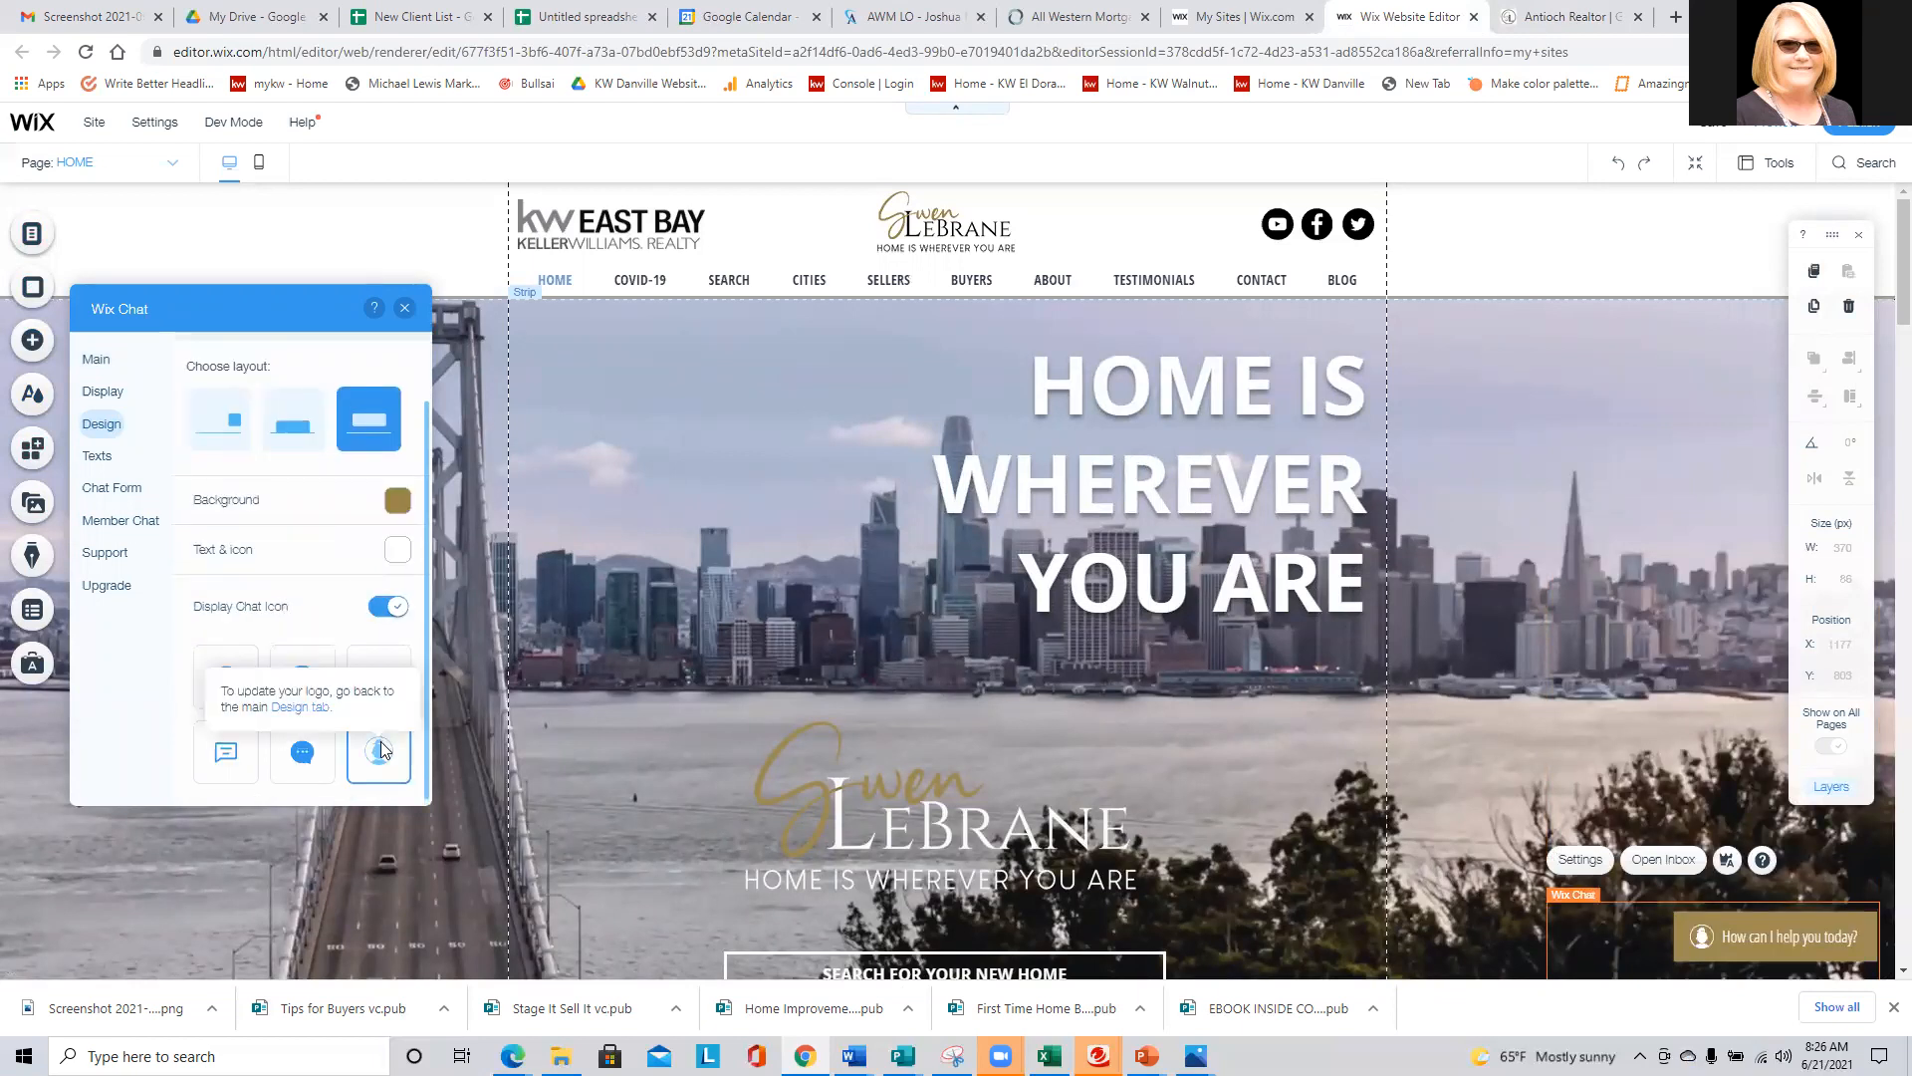
scroll(296, 627, "up", 1)
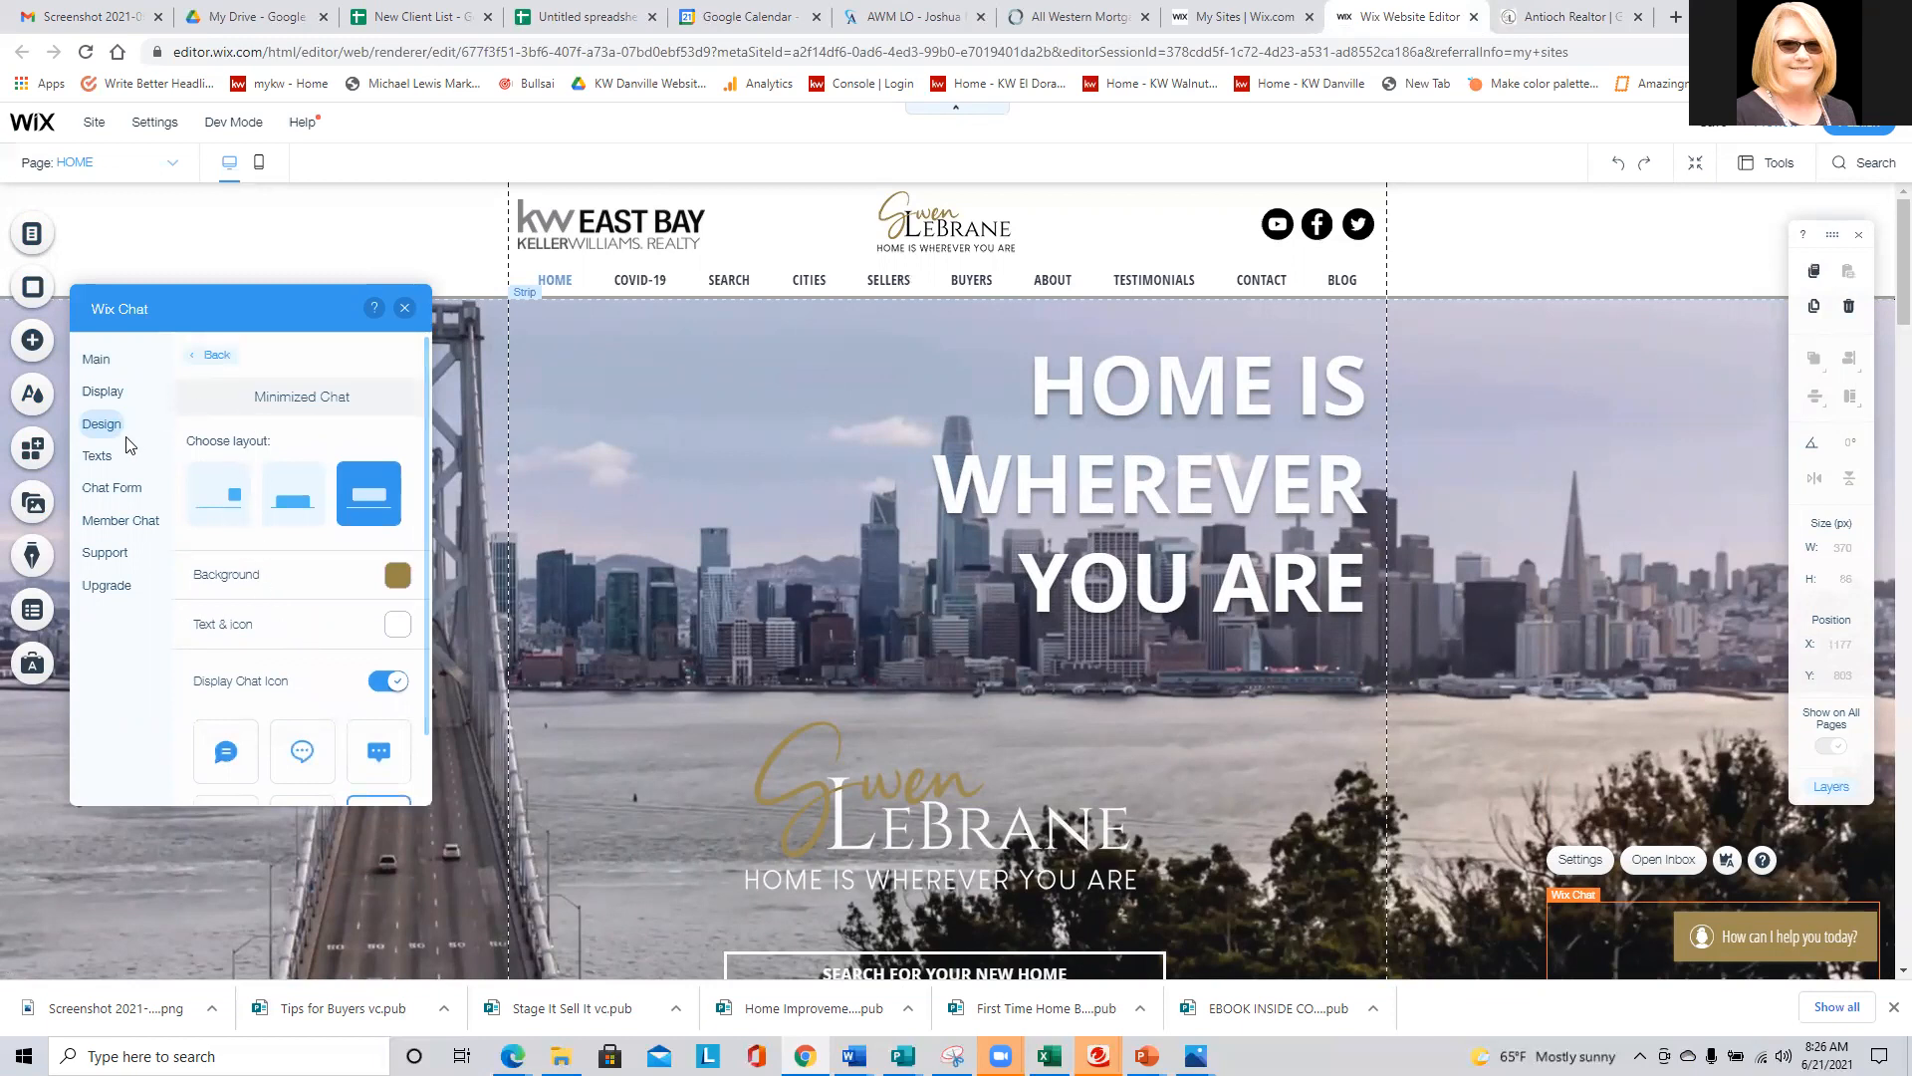
left_click(96, 460)
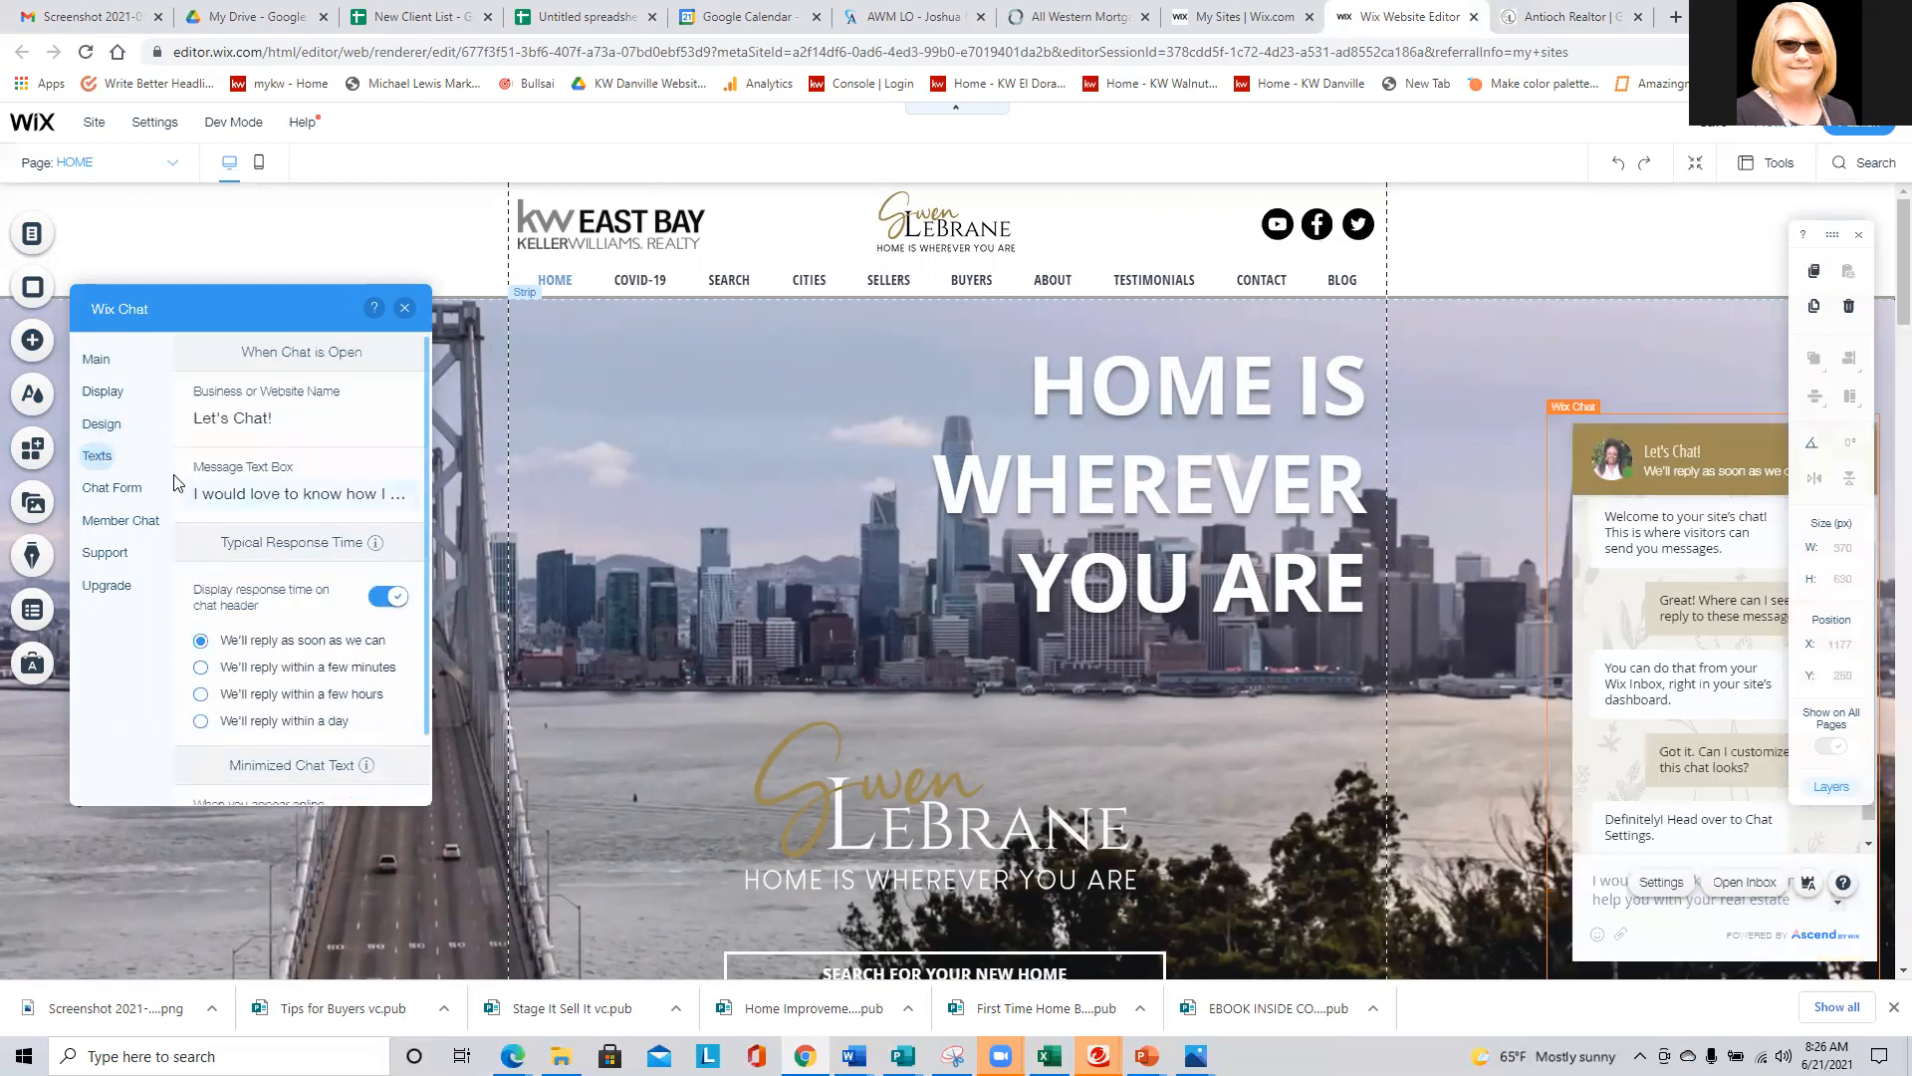
scroll(243, 468, "down", 3)
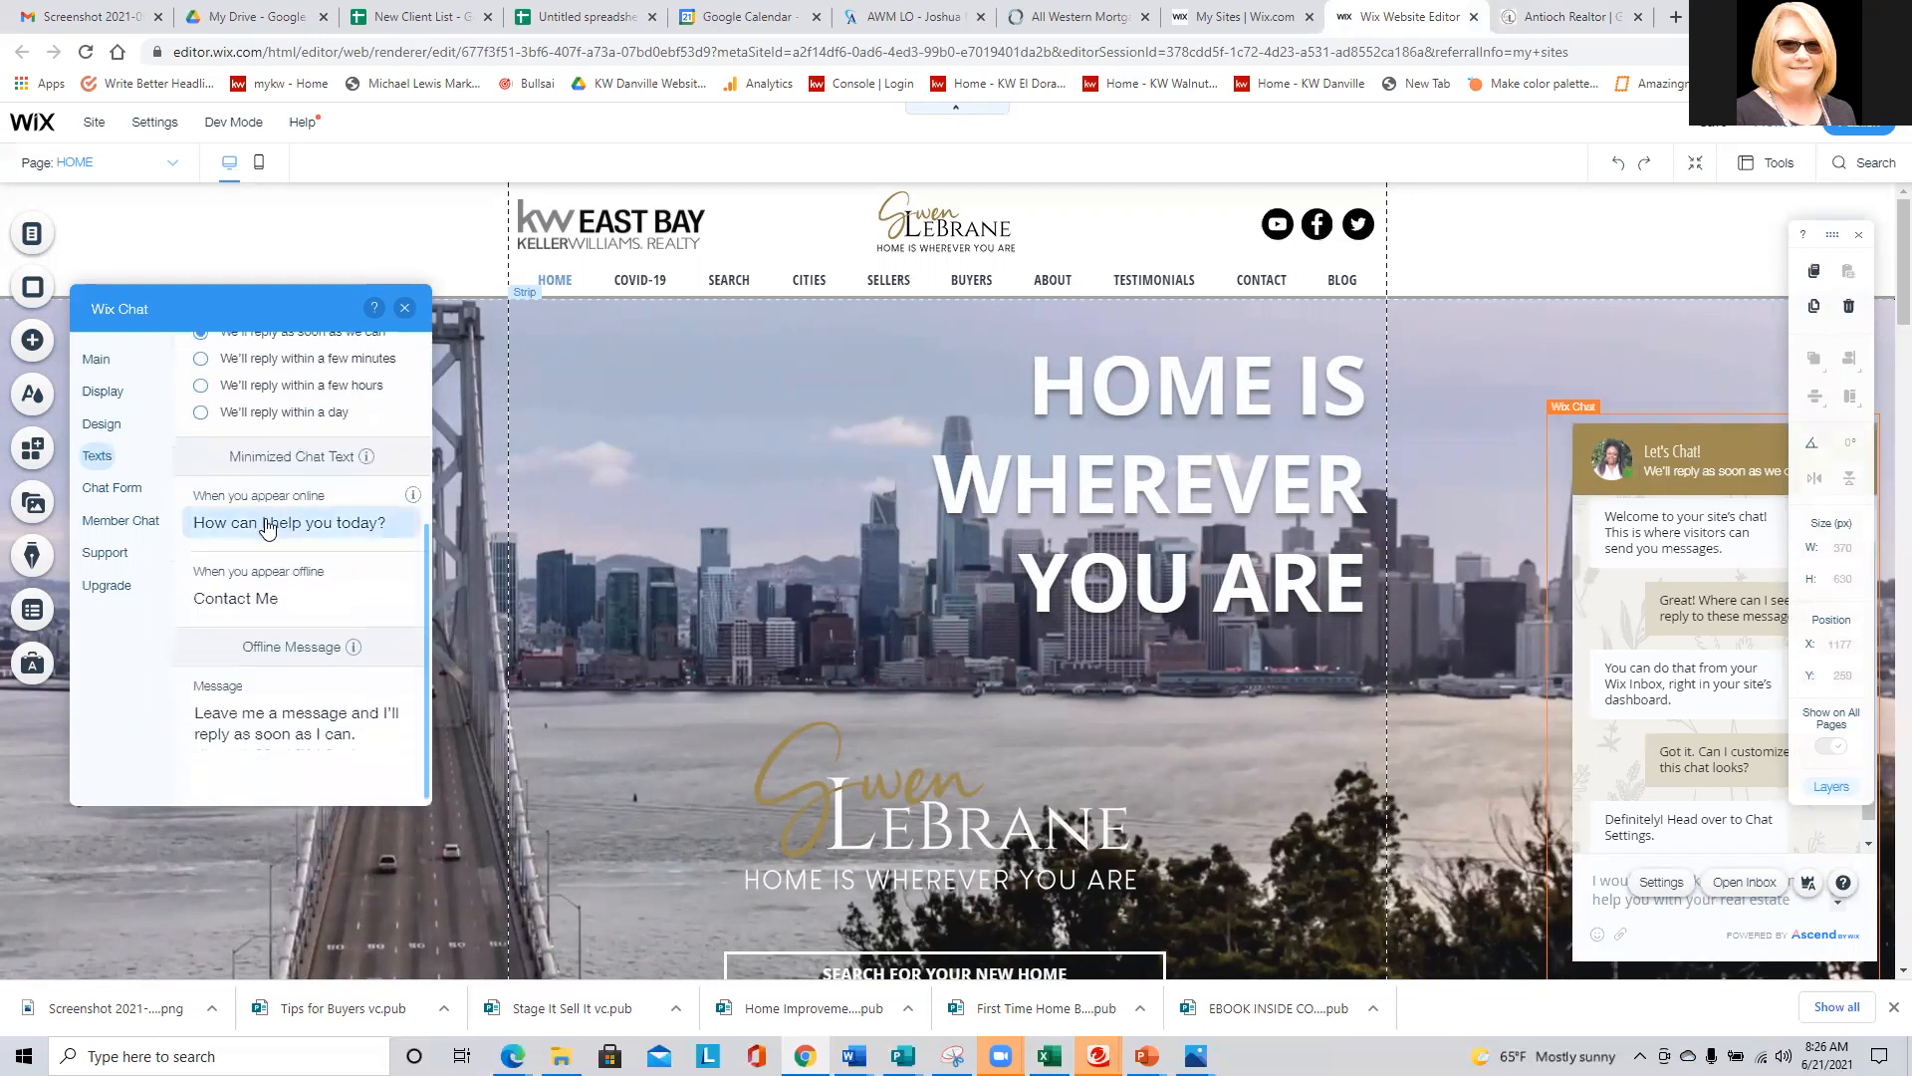
- Replace the chat's business logo with the portrait IMG_5006.PNG from the site files
left_click(104, 393)
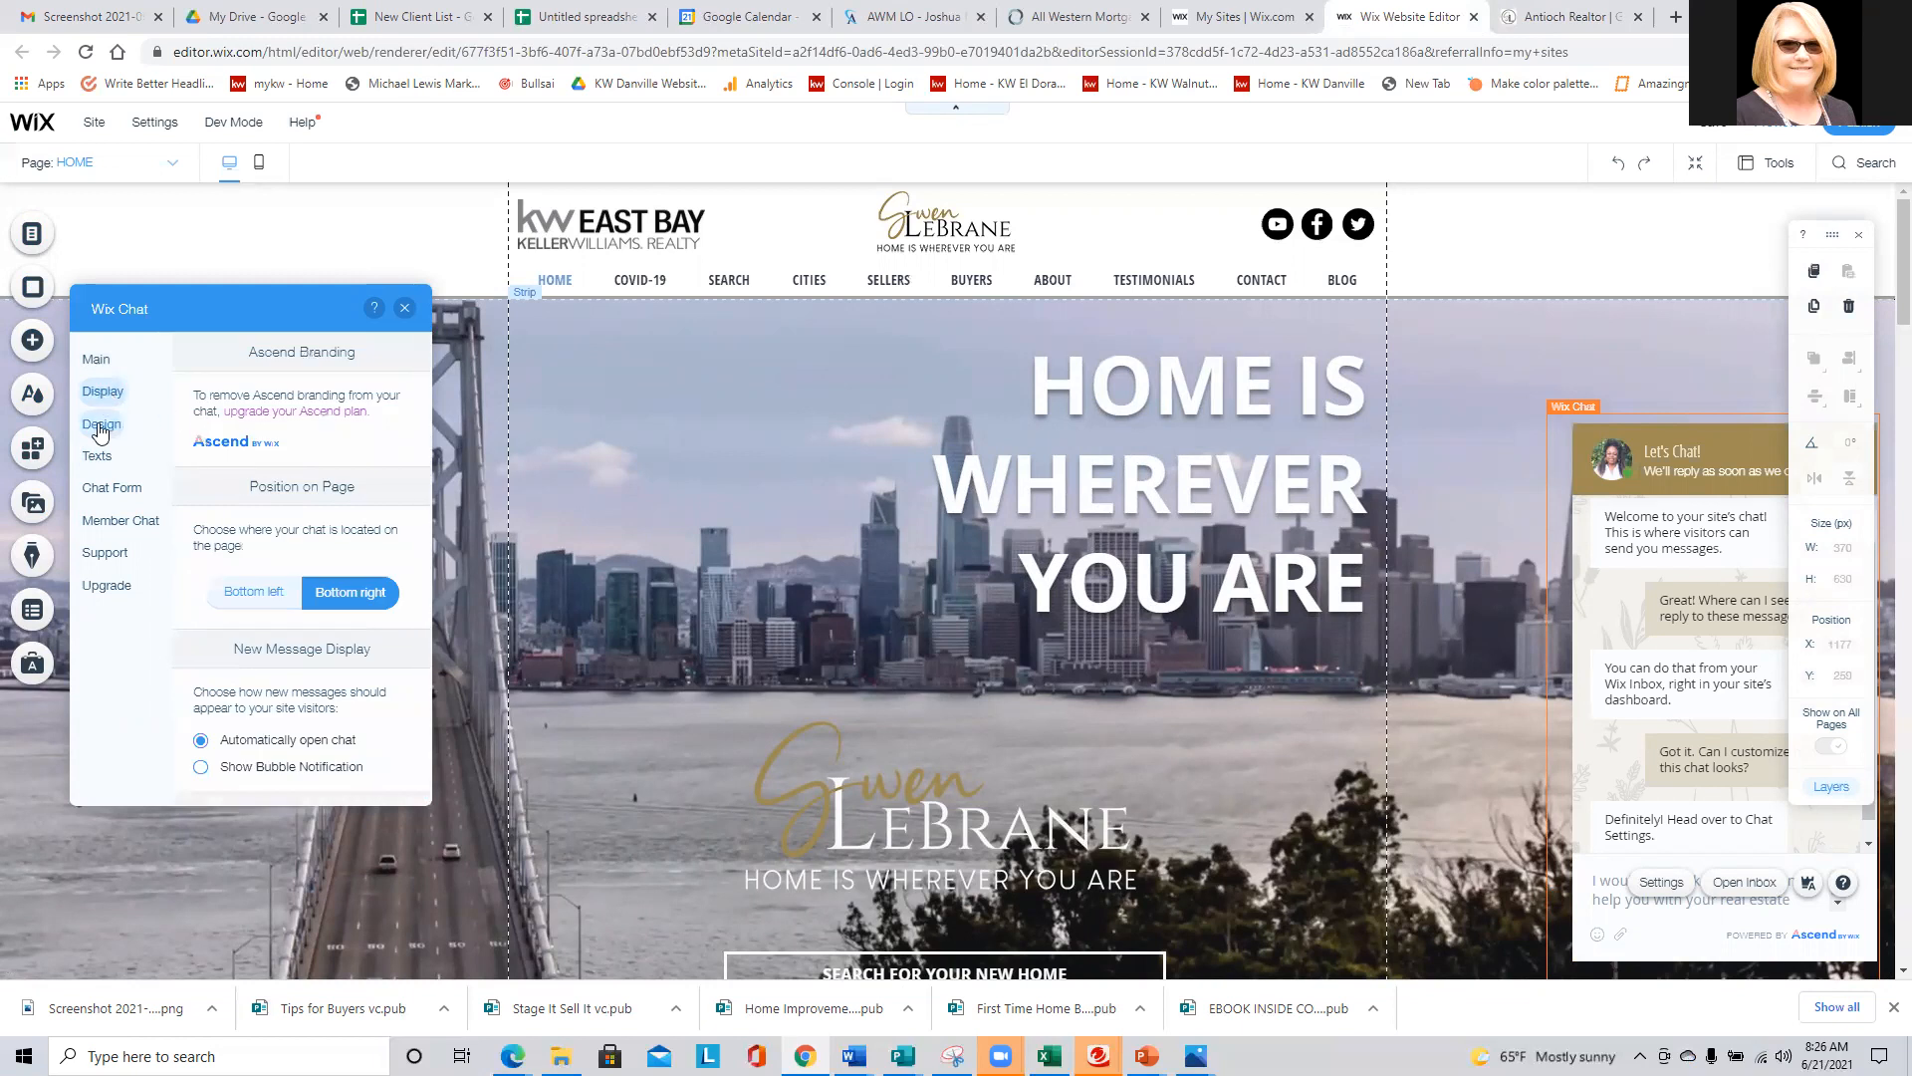
left_click(102, 425)
left_click(372, 461)
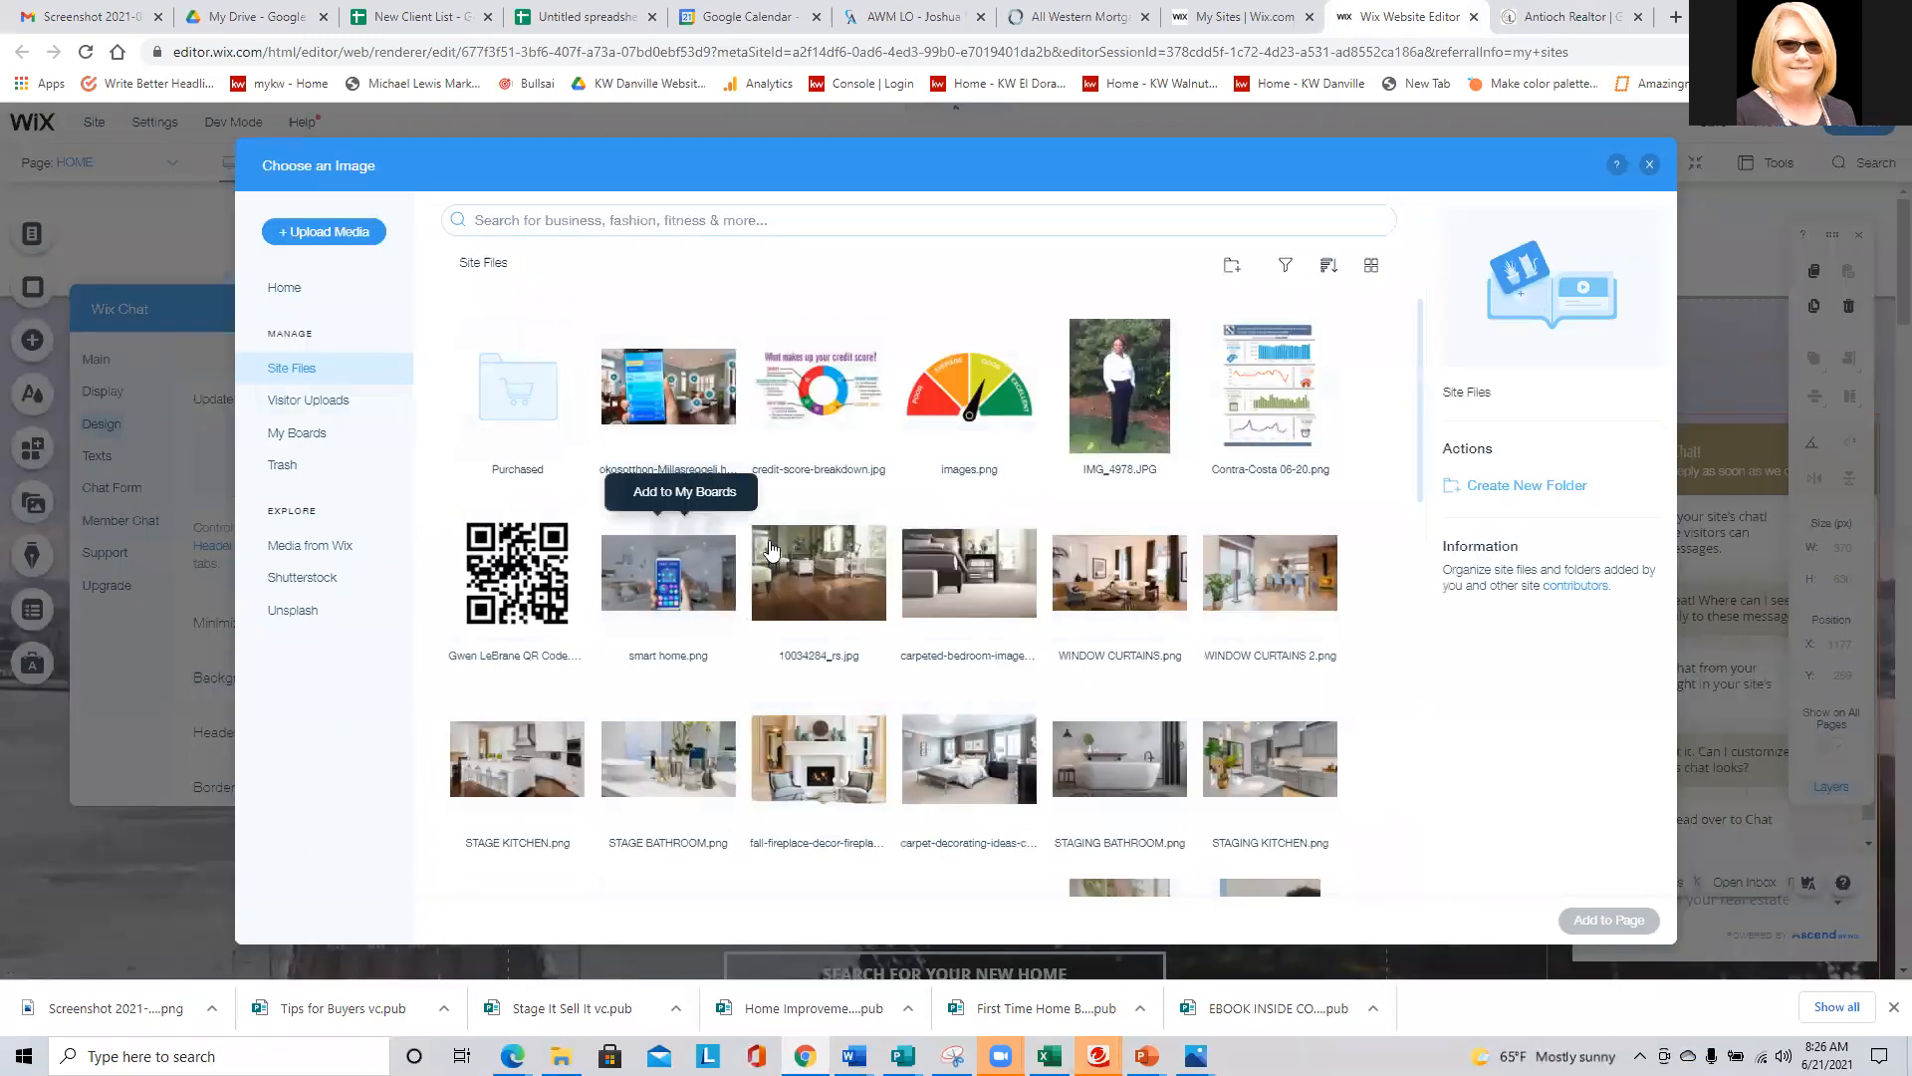
scroll(771, 547, "down", 15)
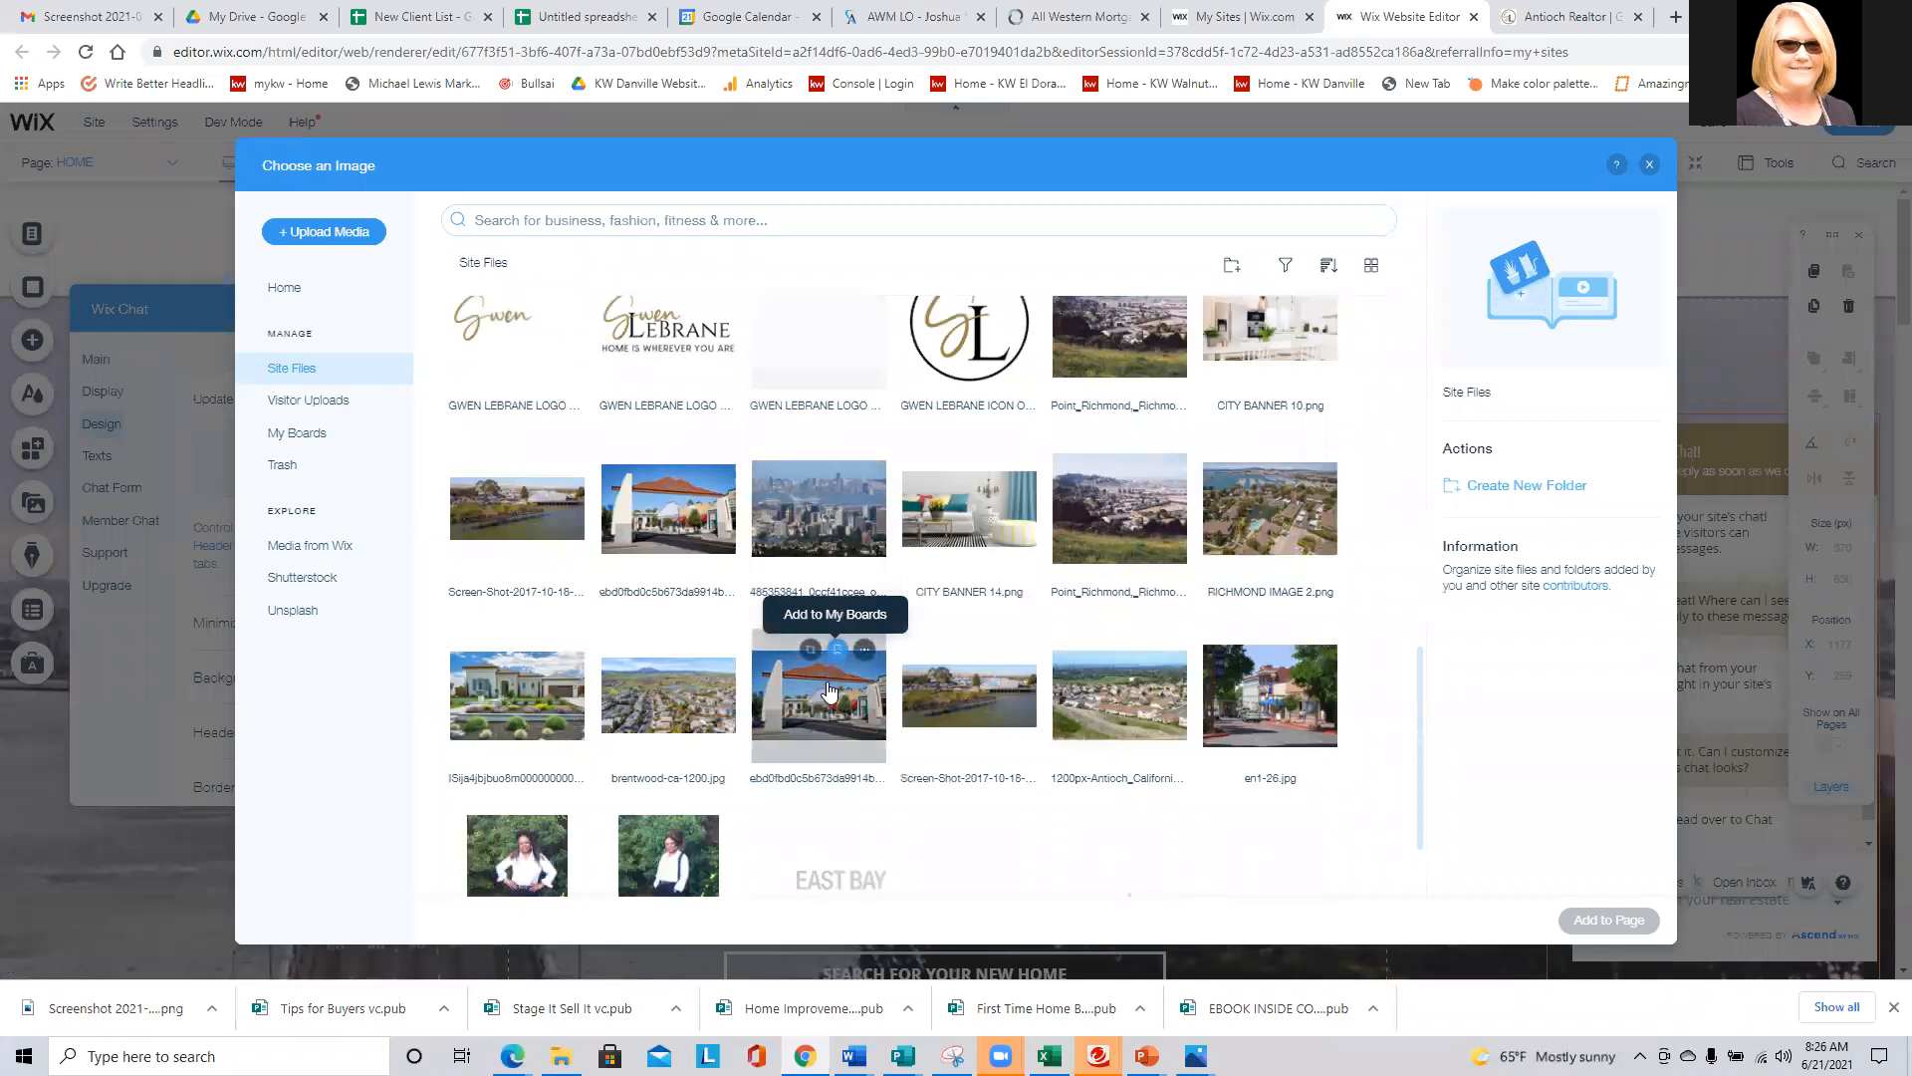
scroll(830, 689, "down", 5)
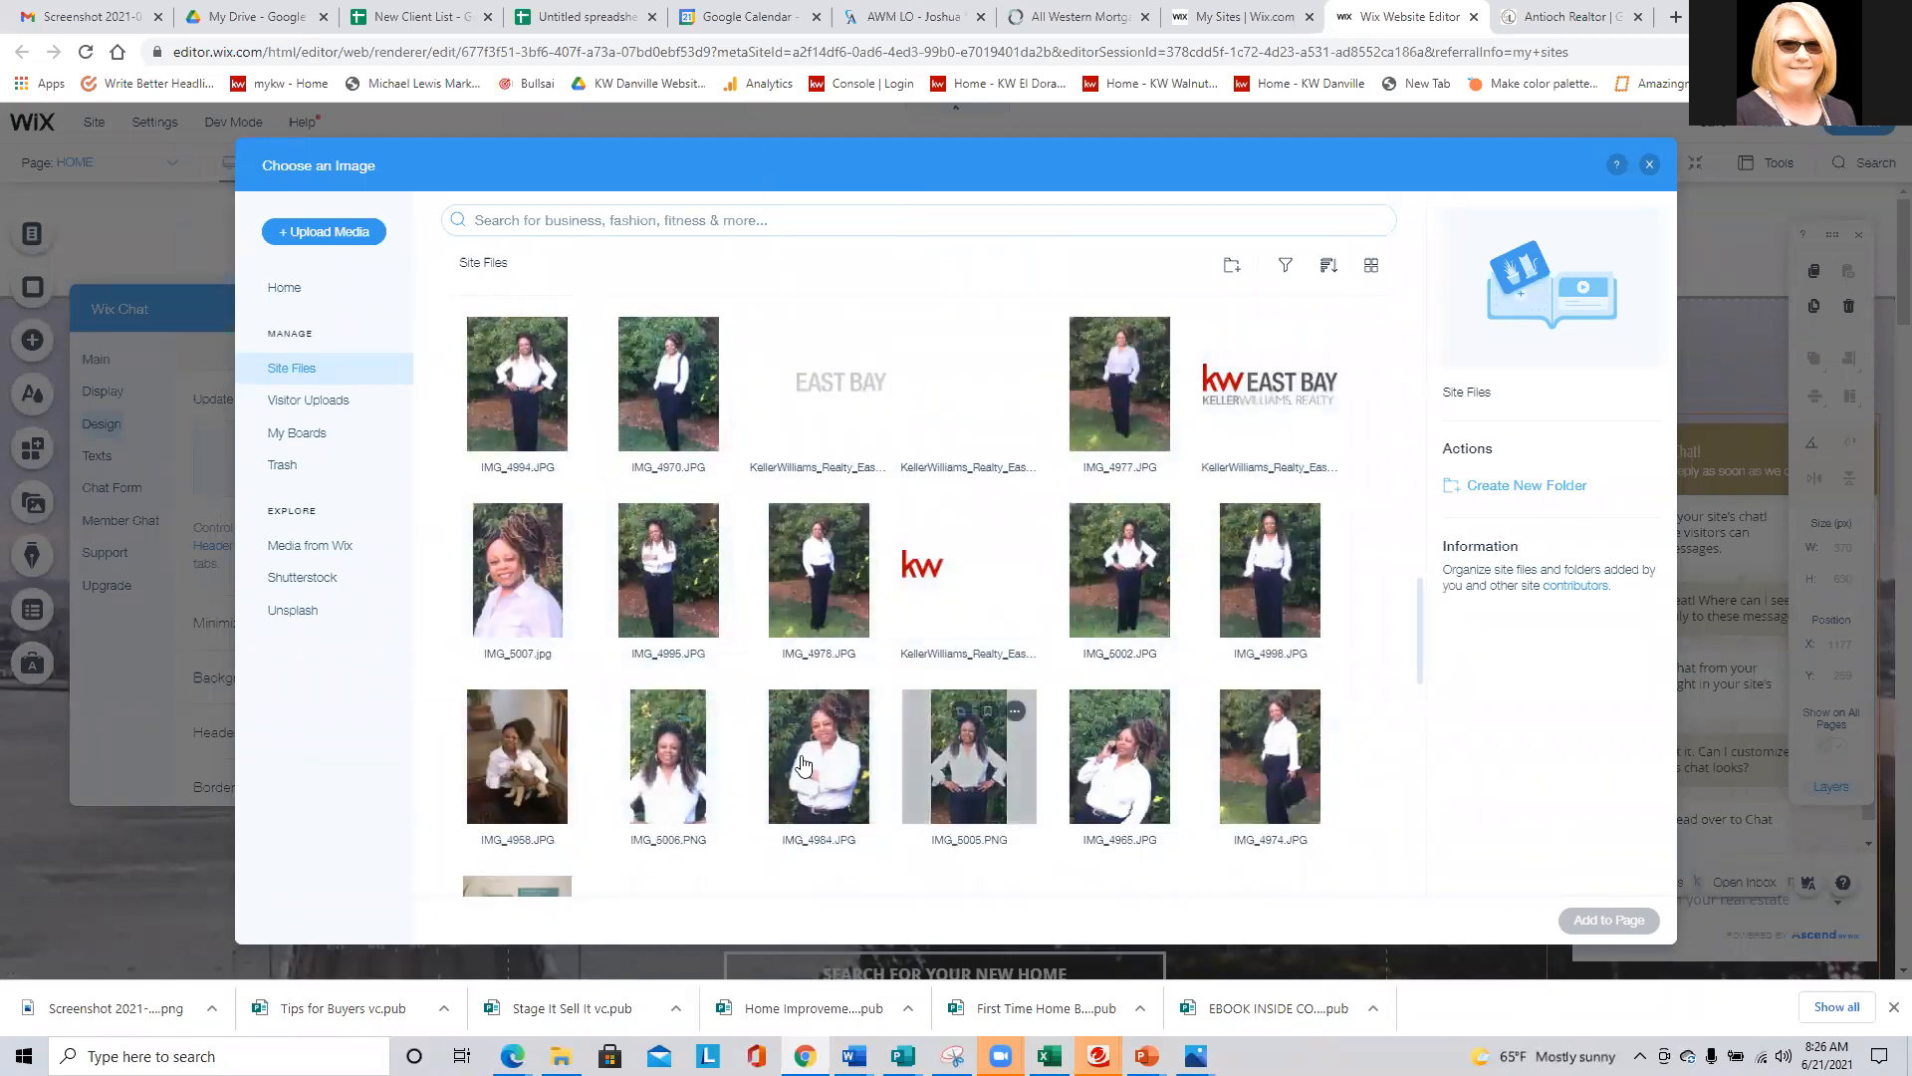
left_click(668, 757)
left_click(1608, 919)
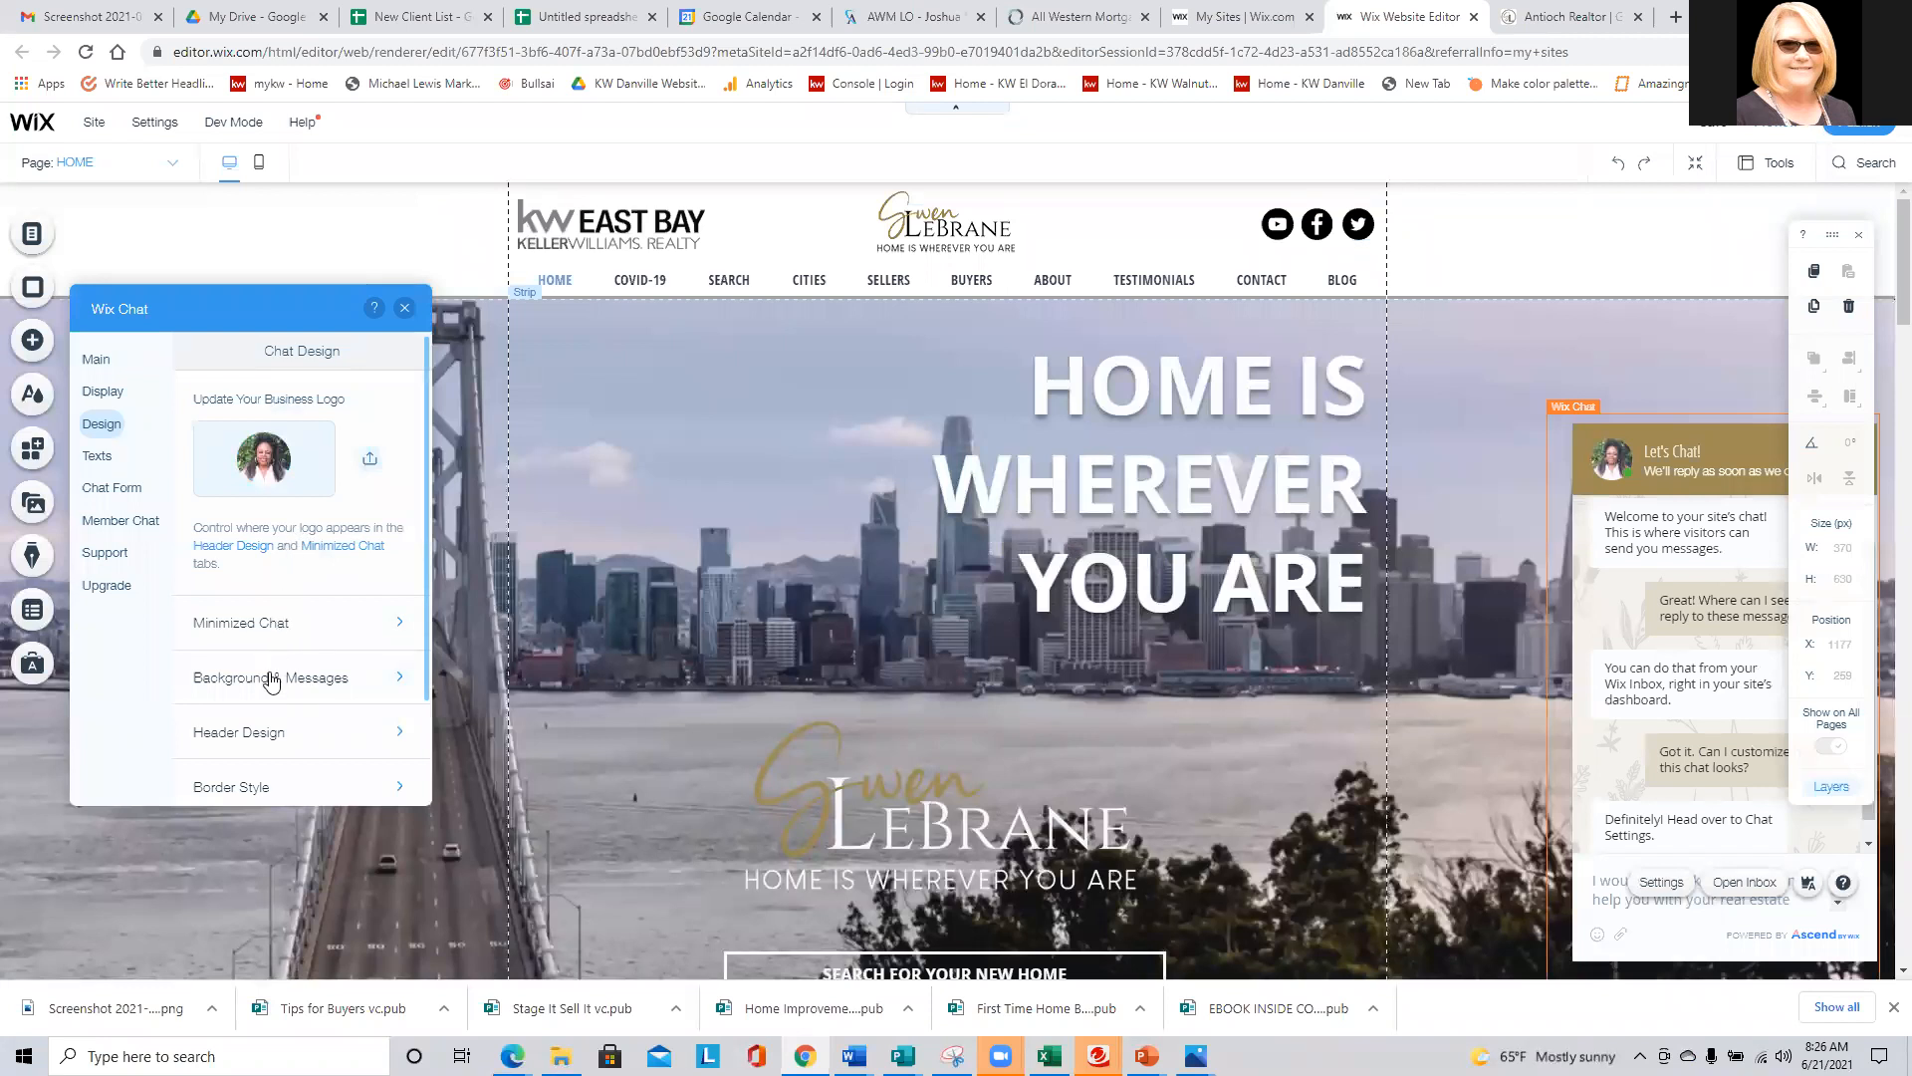
- Set the chat header's text font to Open Sans
left_click(254, 736)
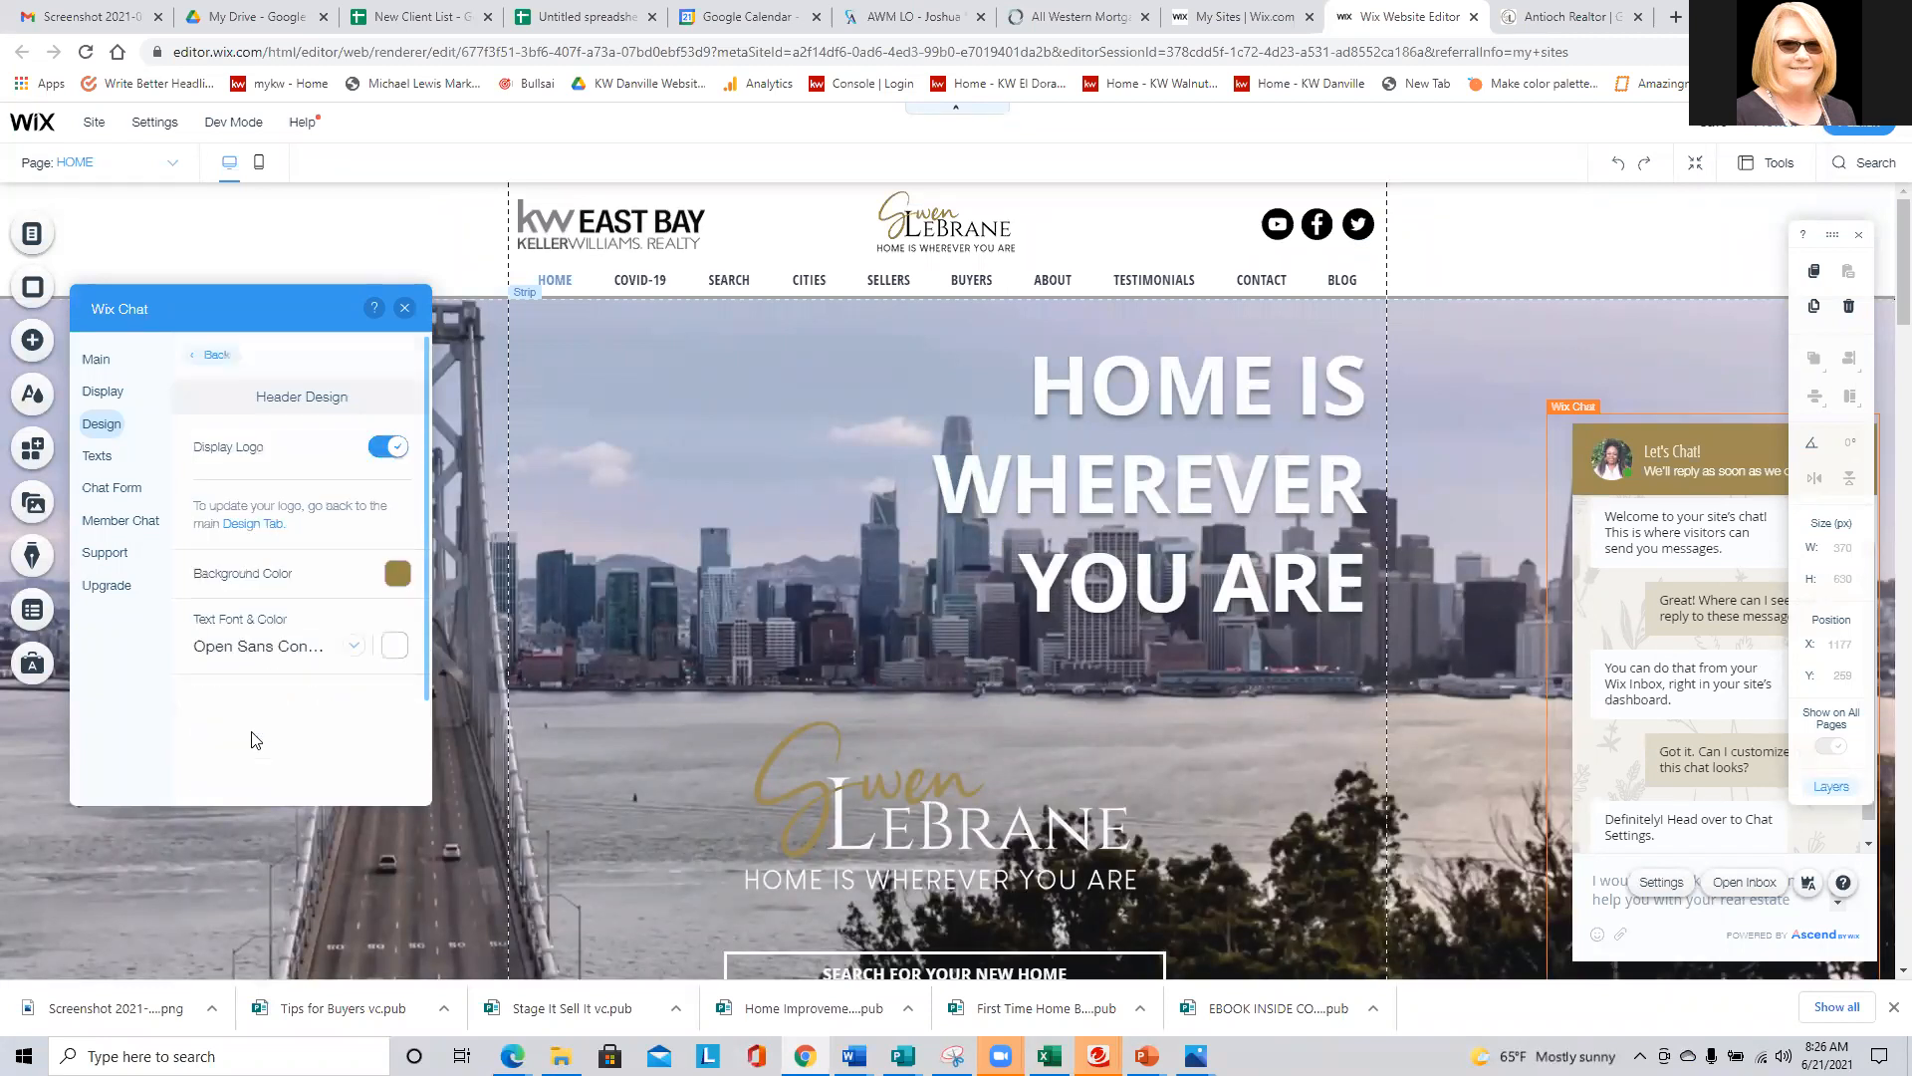
left_click(251, 647)
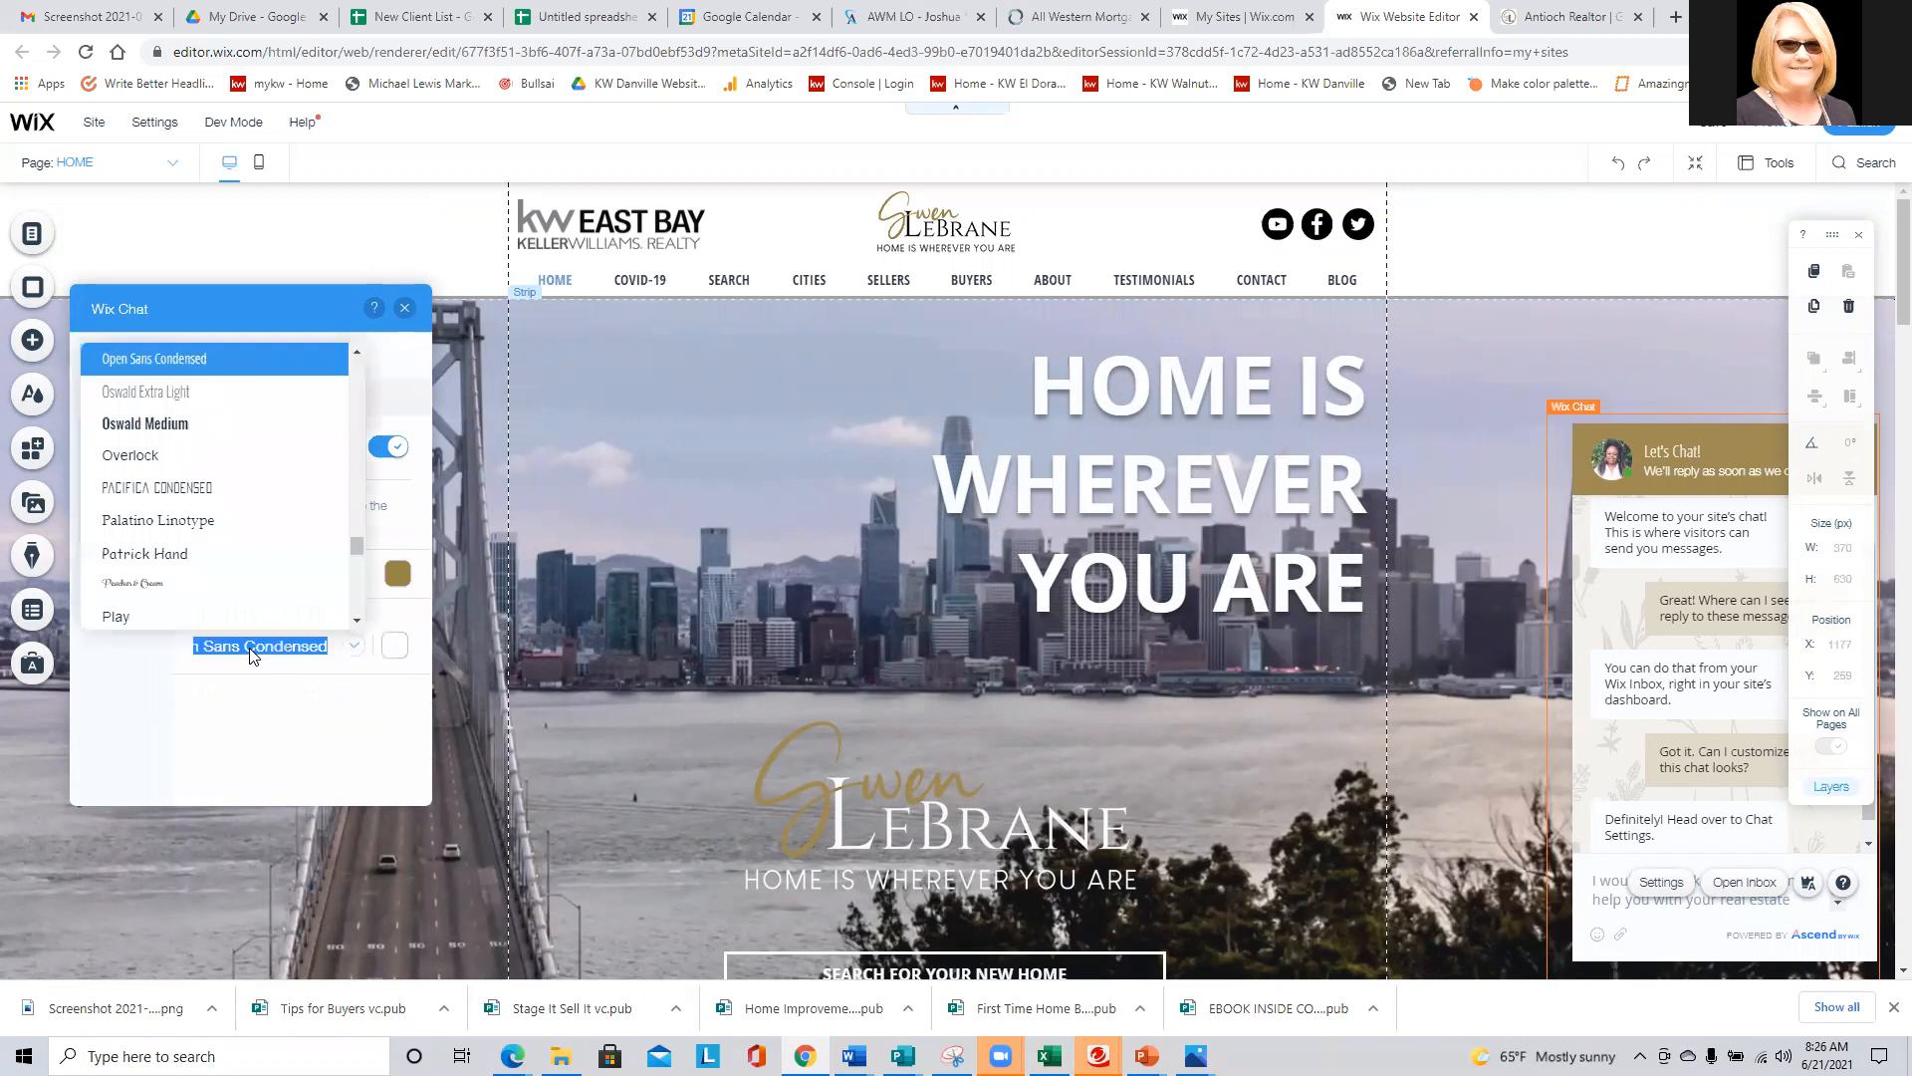
scroll(213, 563, "up", 1)
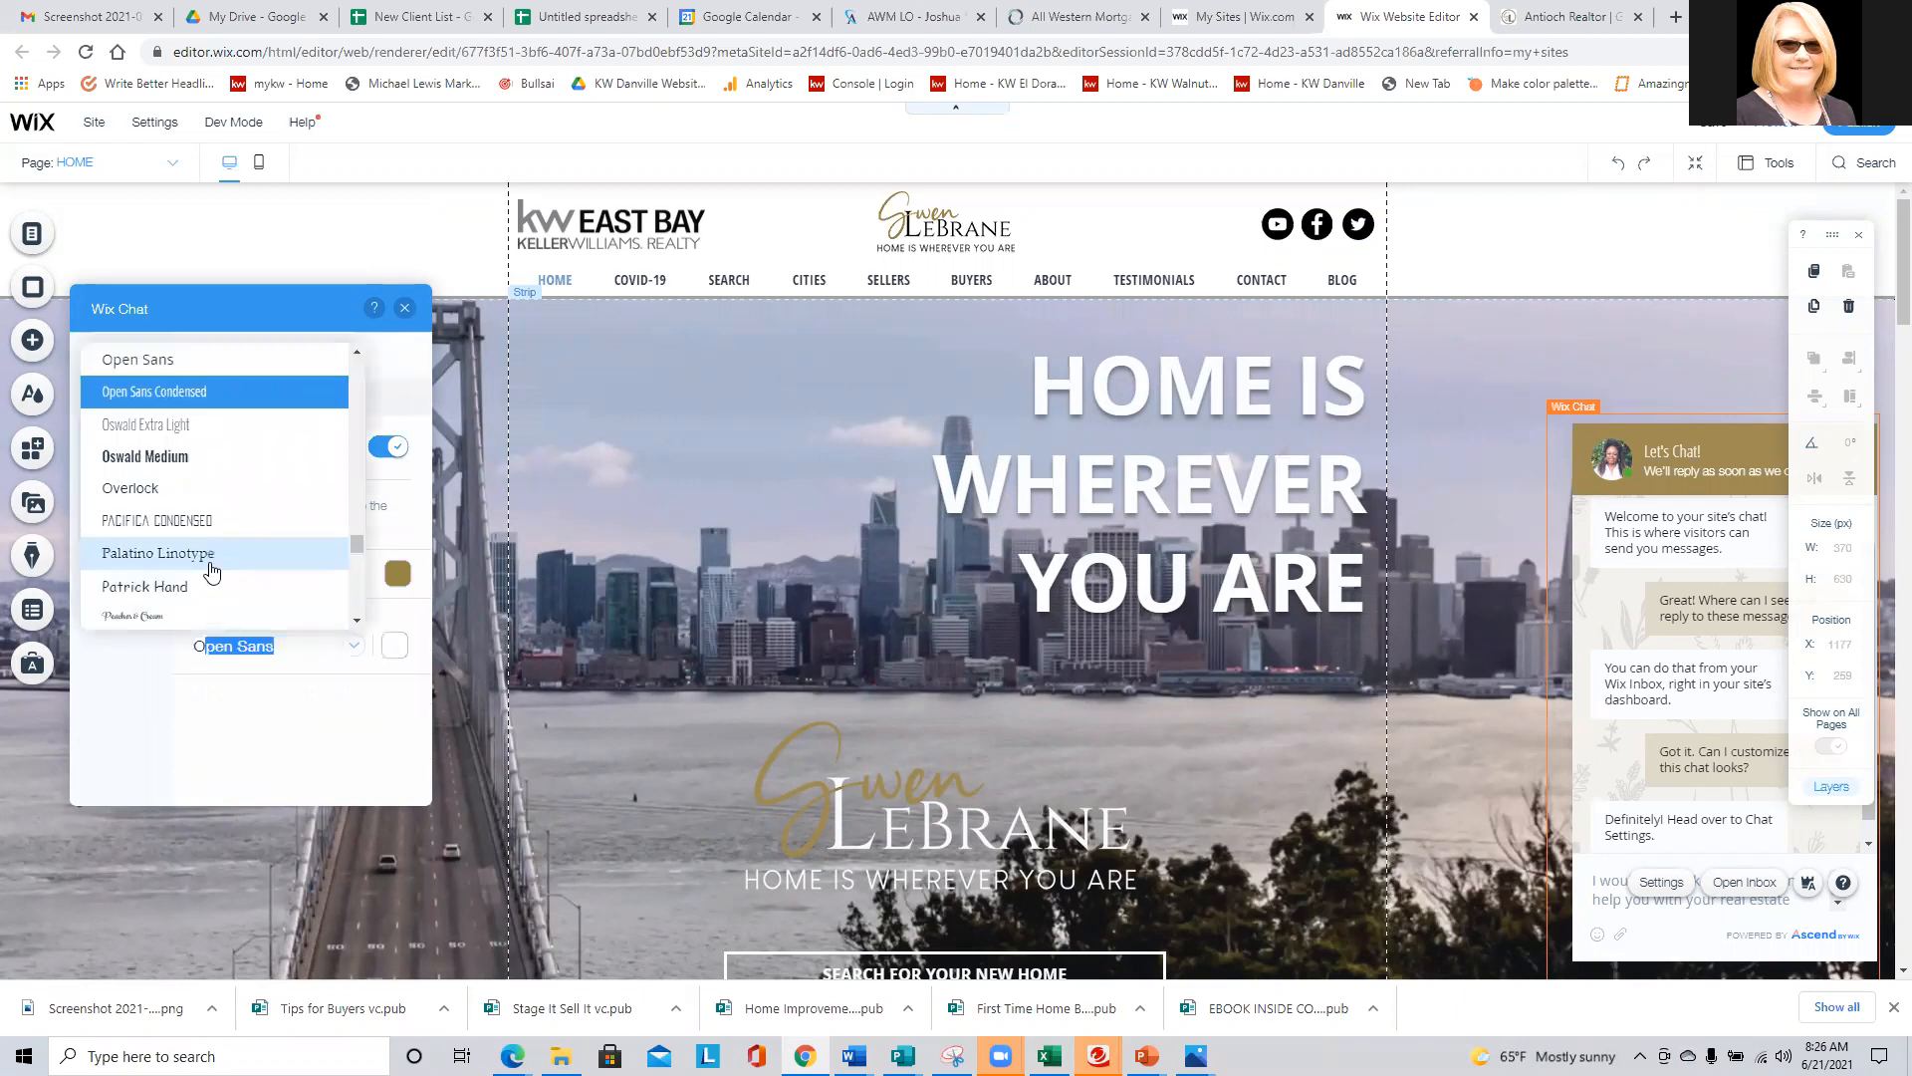
left_click(166, 369)
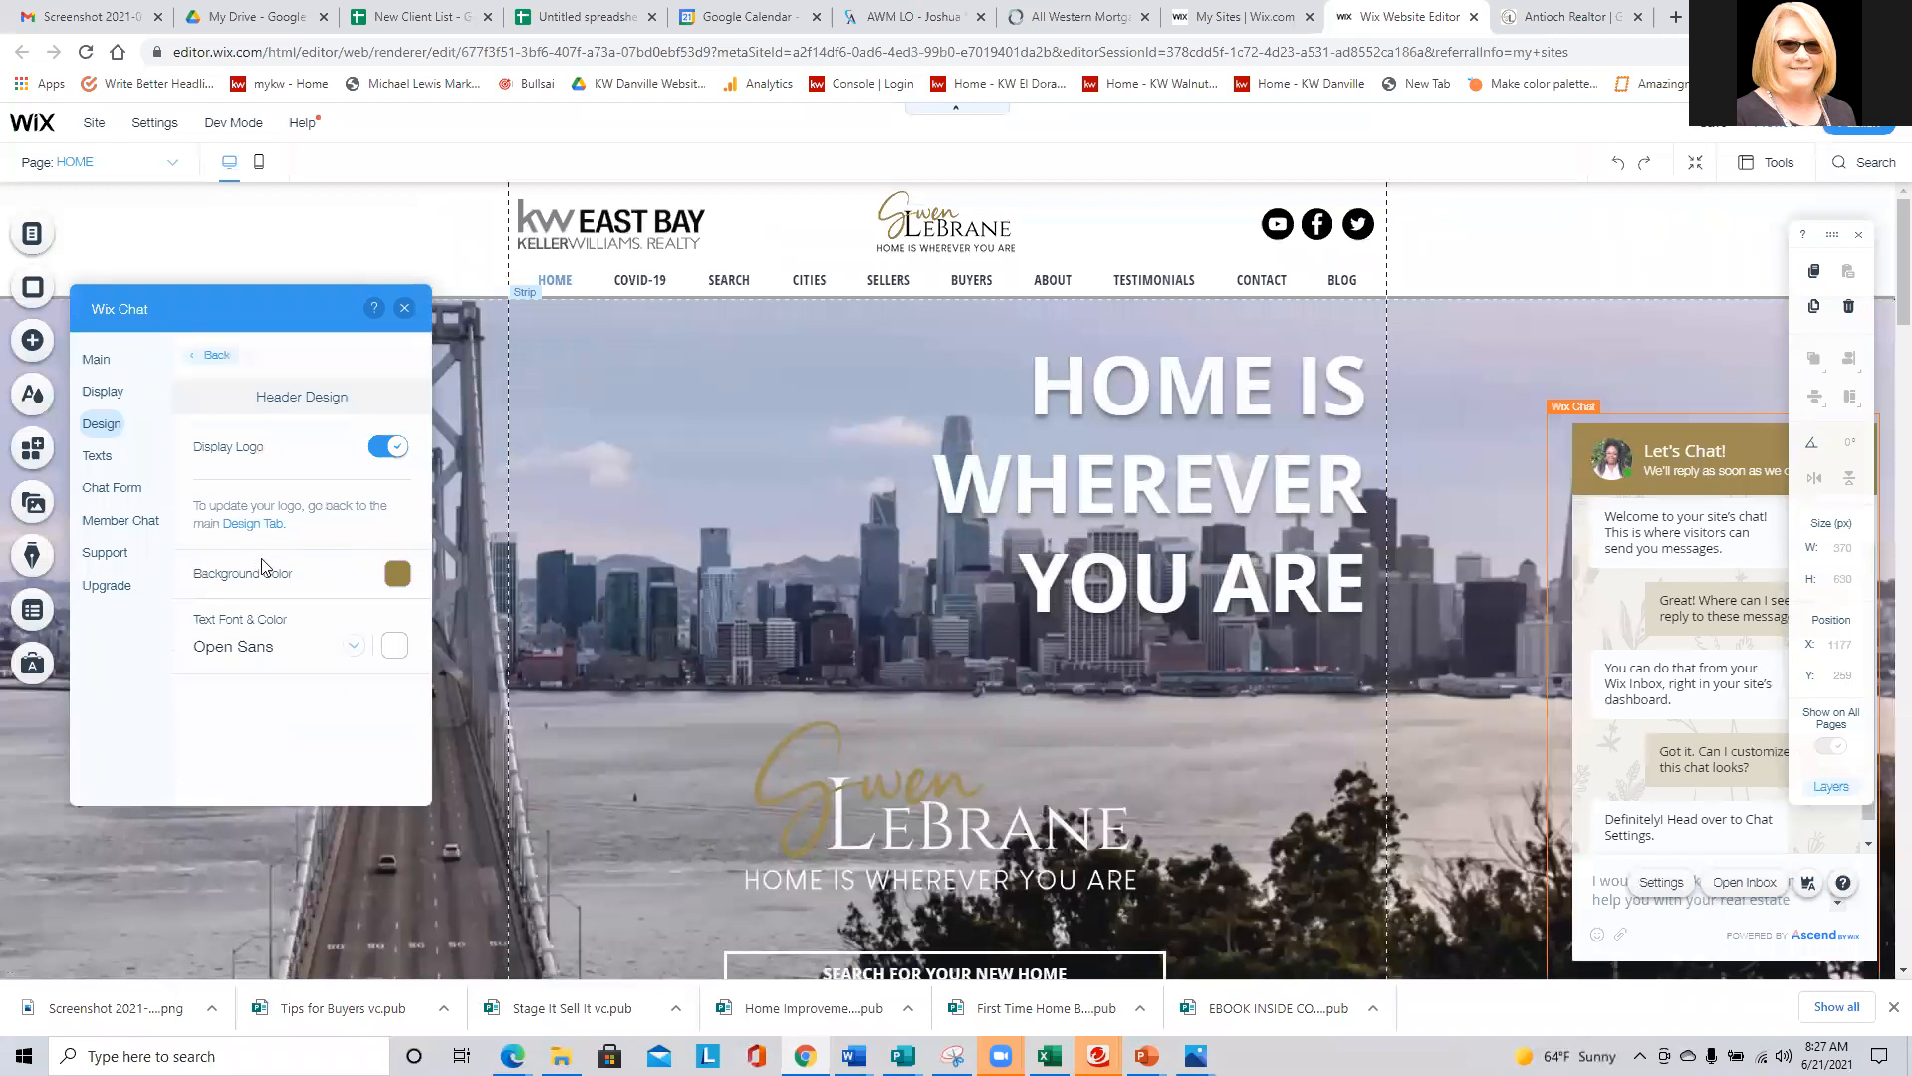
- Review the chat texts and response time options, and the minimized chat's layout, color and icon options
left_click(93, 459)
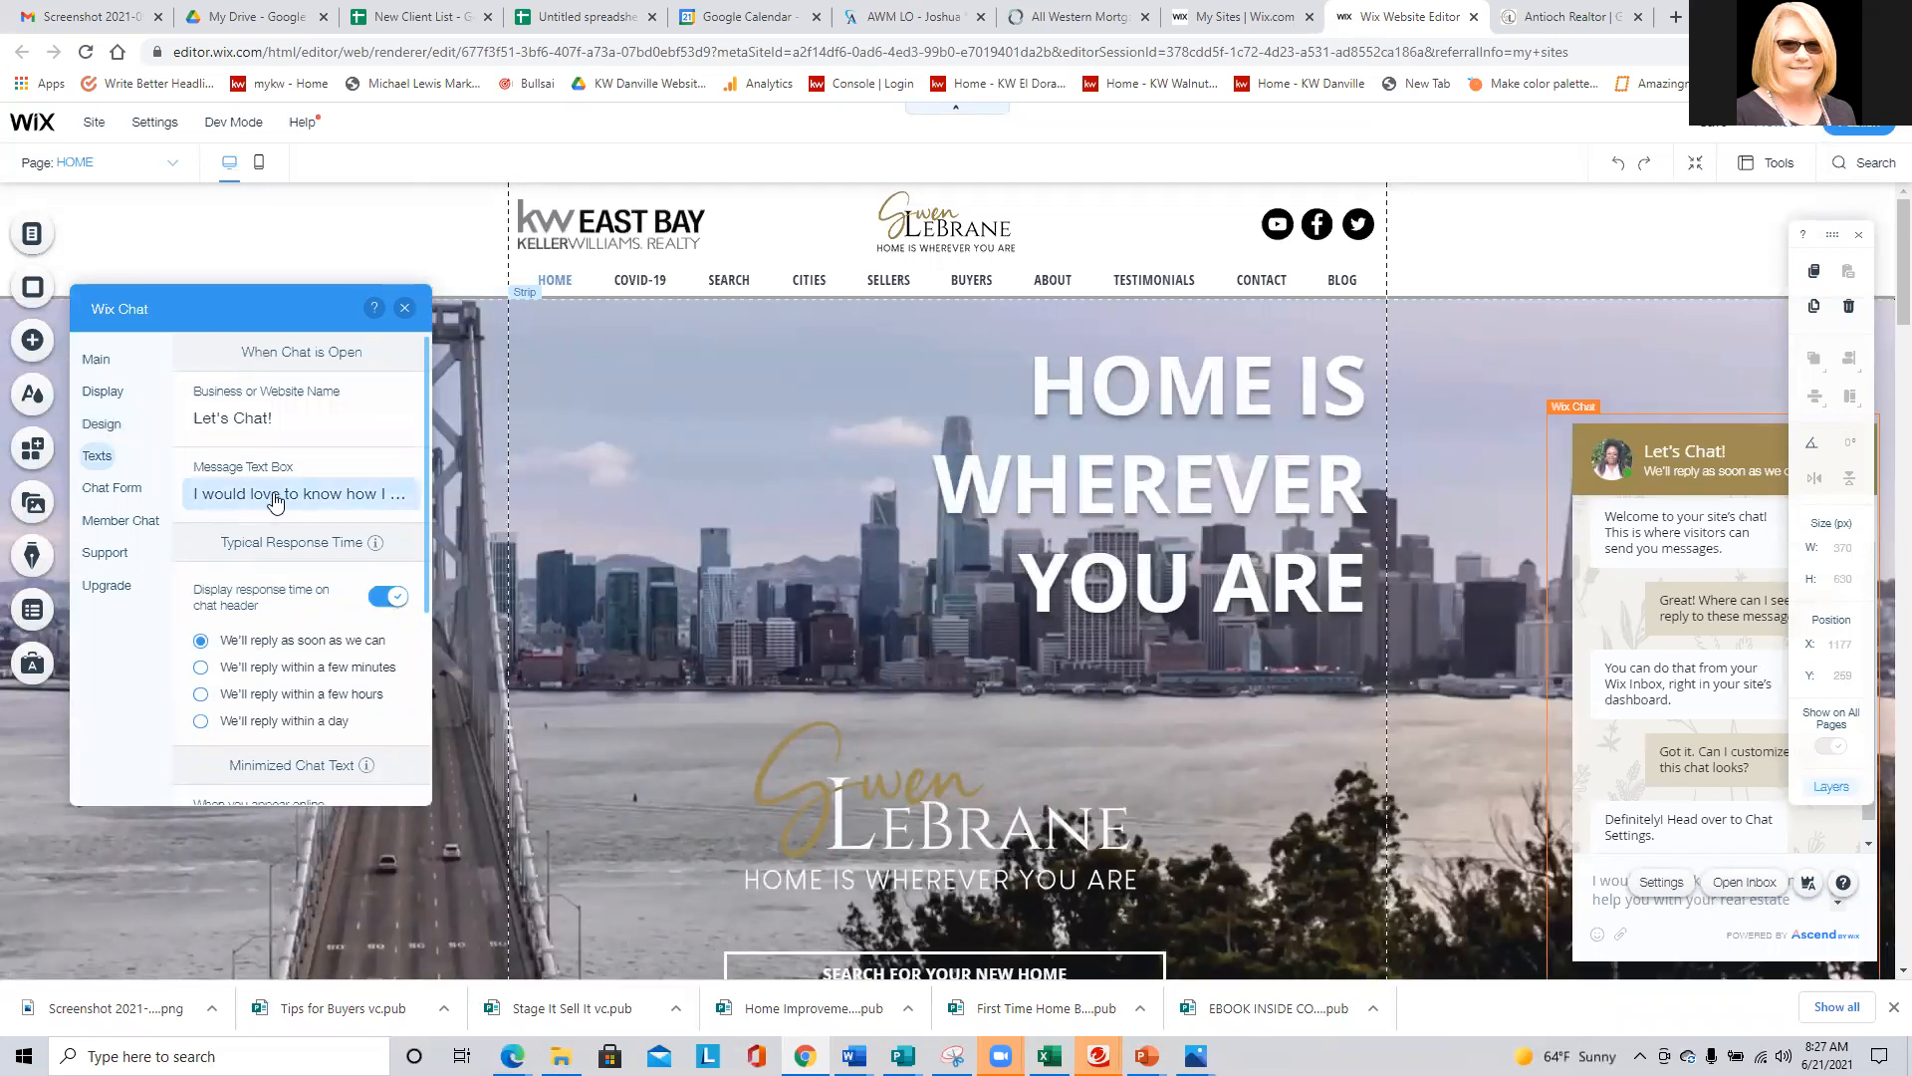
scroll(285, 526, "down", 3)
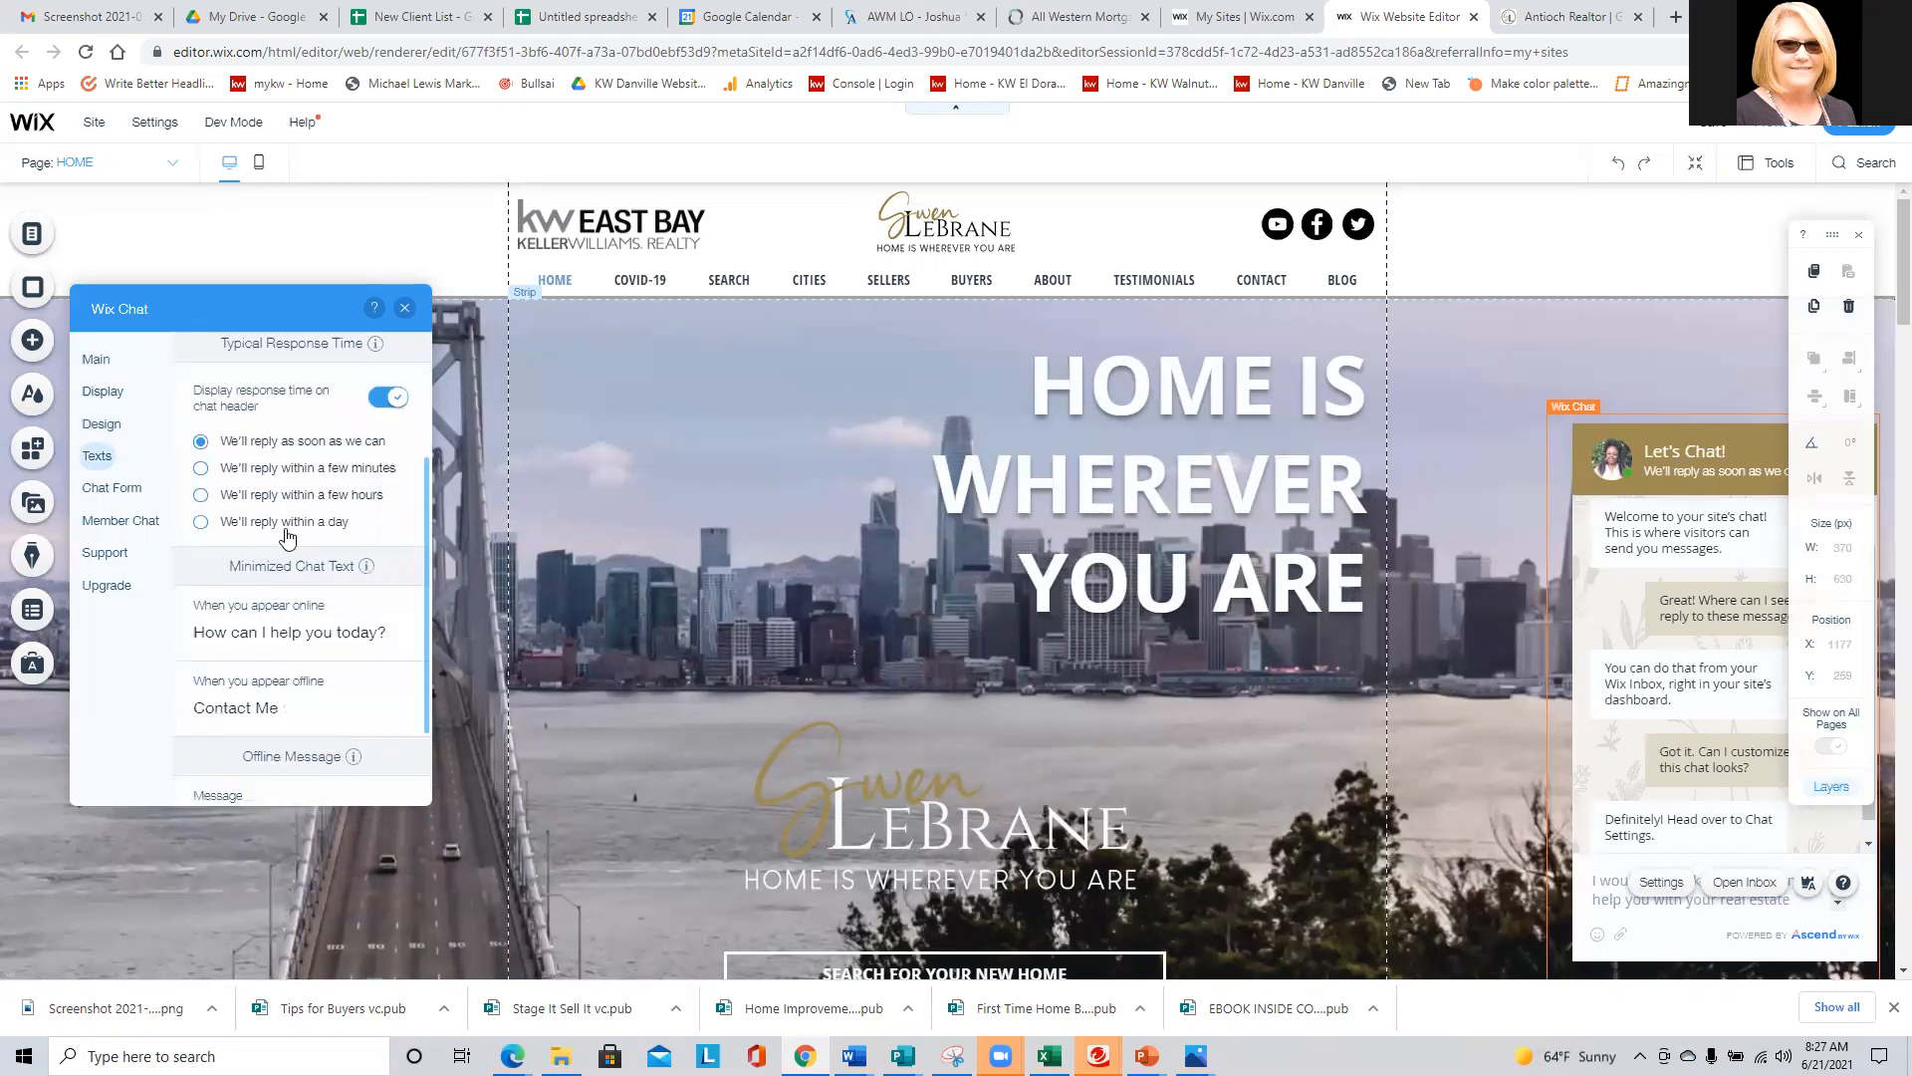
scroll(285, 538, "up", 3)
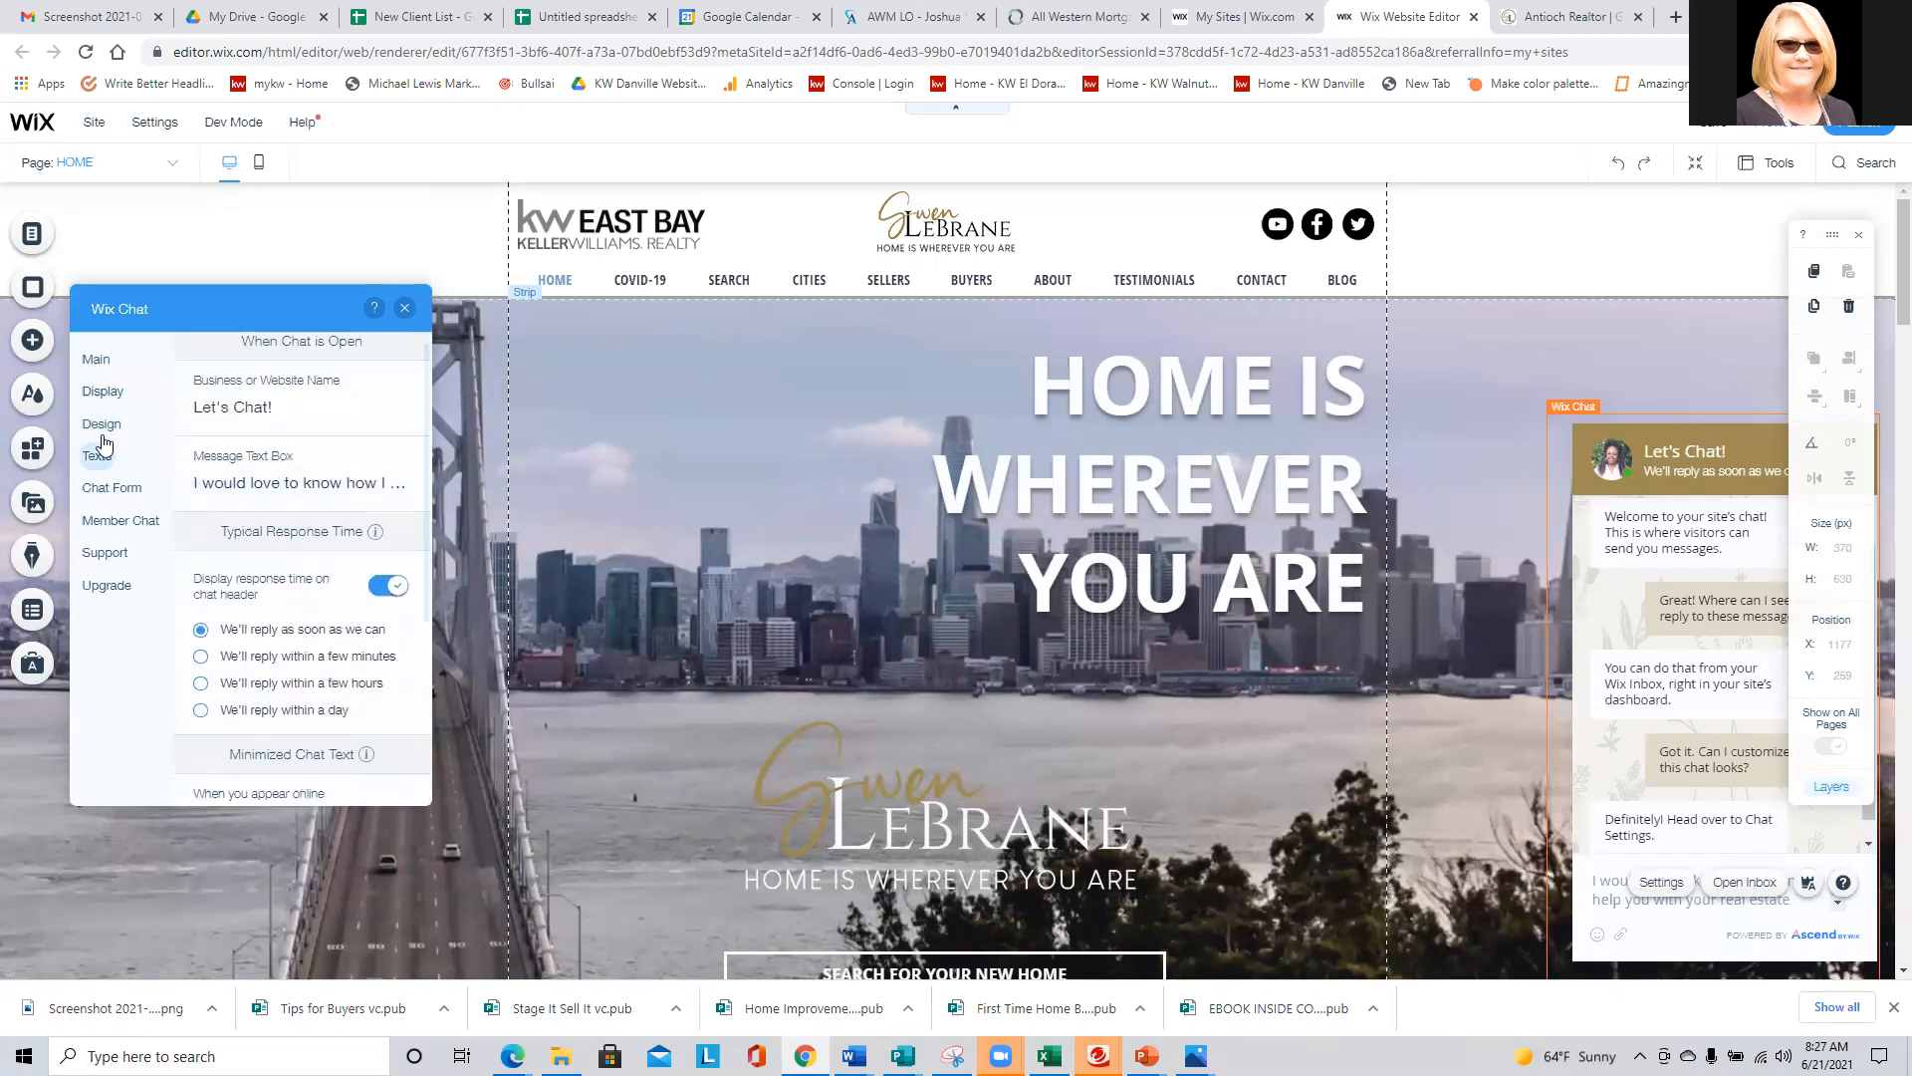
left_click(102, 426)
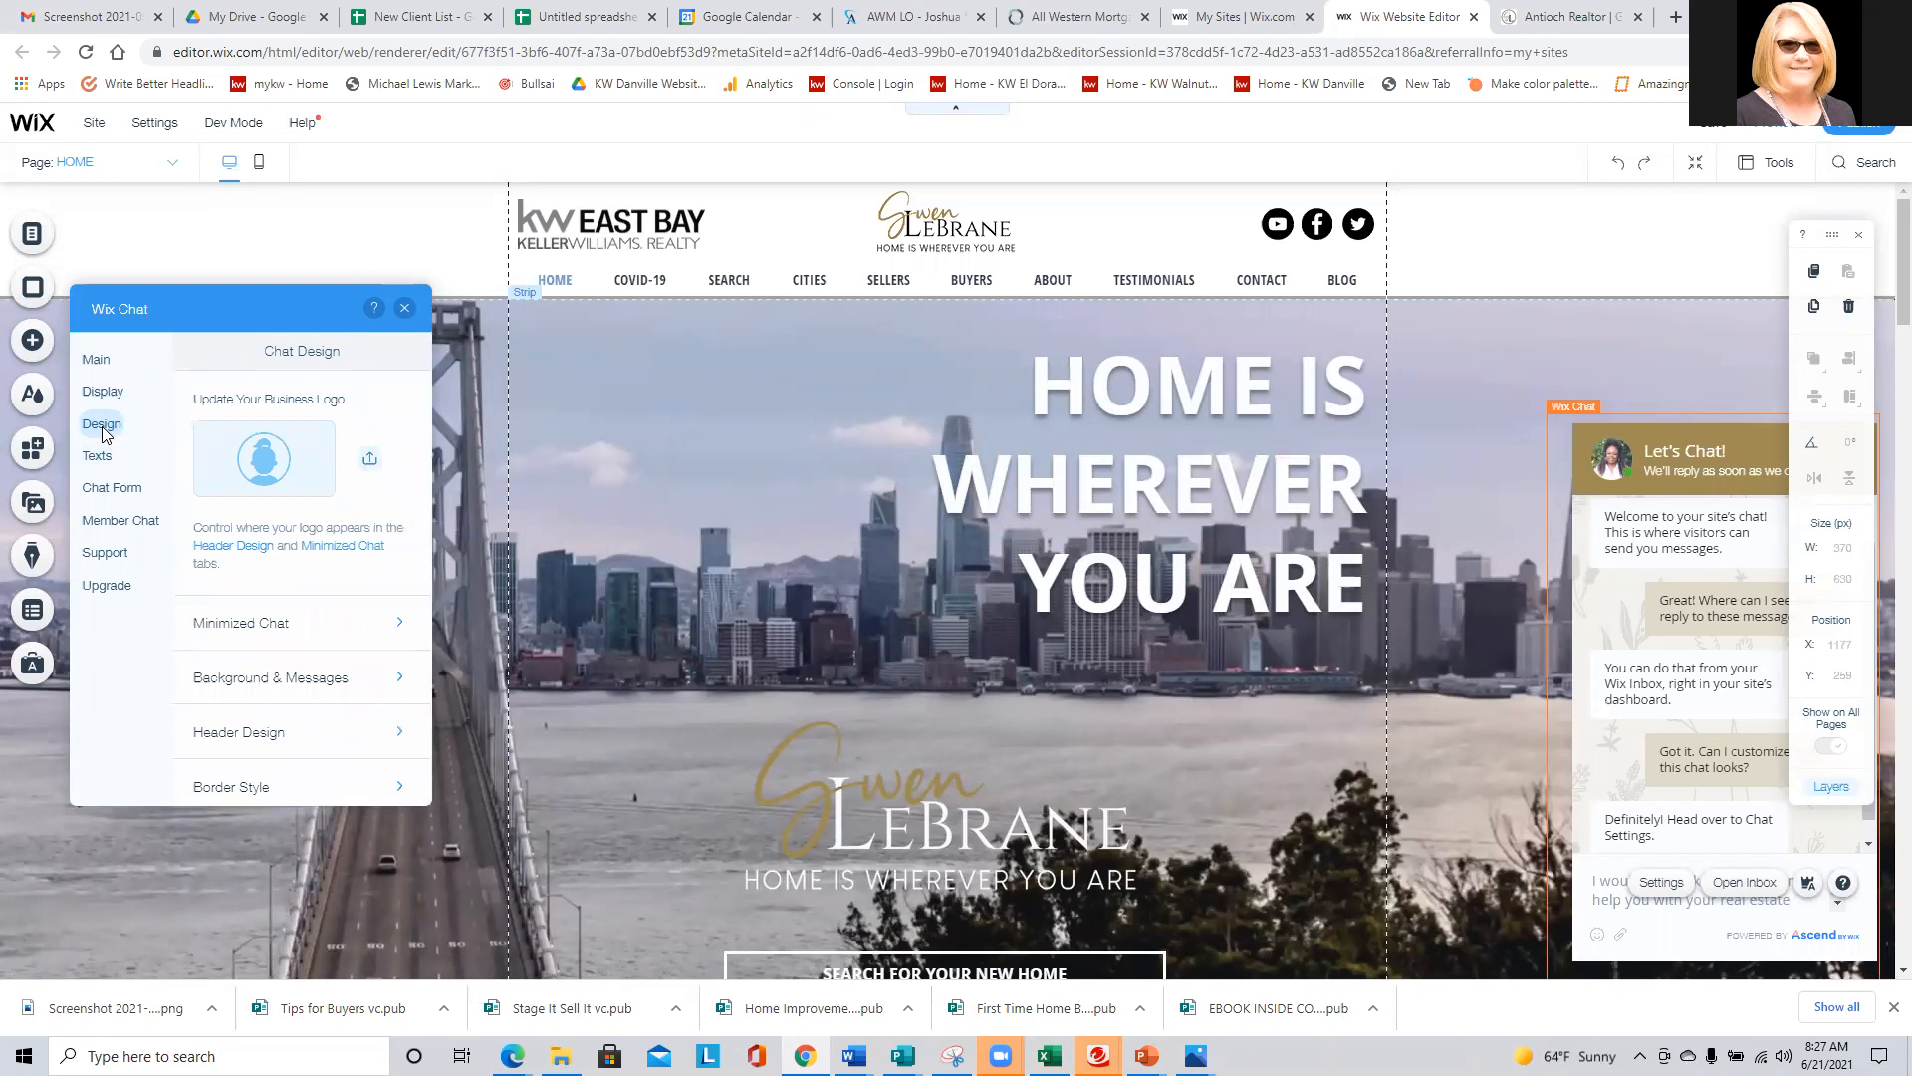
scroll(273, 726, "down", 1)
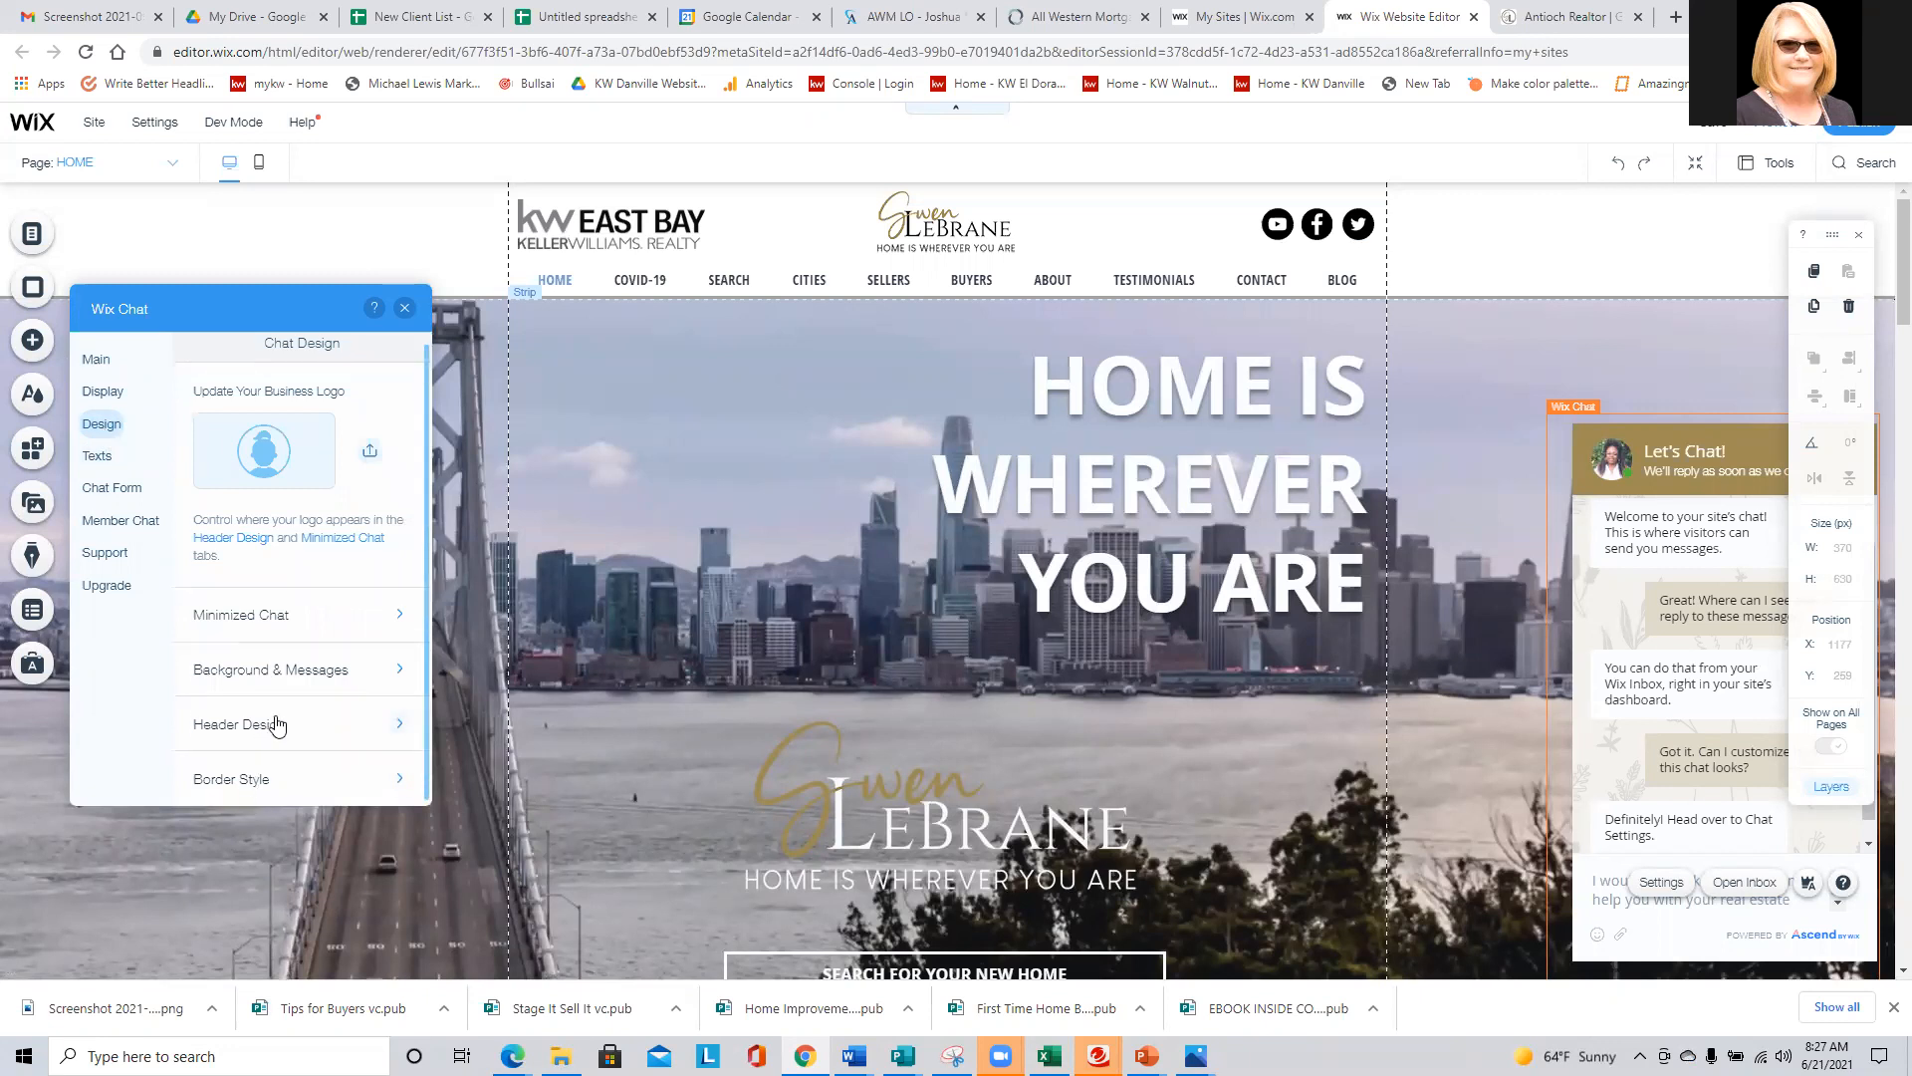
left_click(248, 619)
scroll(287, 618, "down", 1)
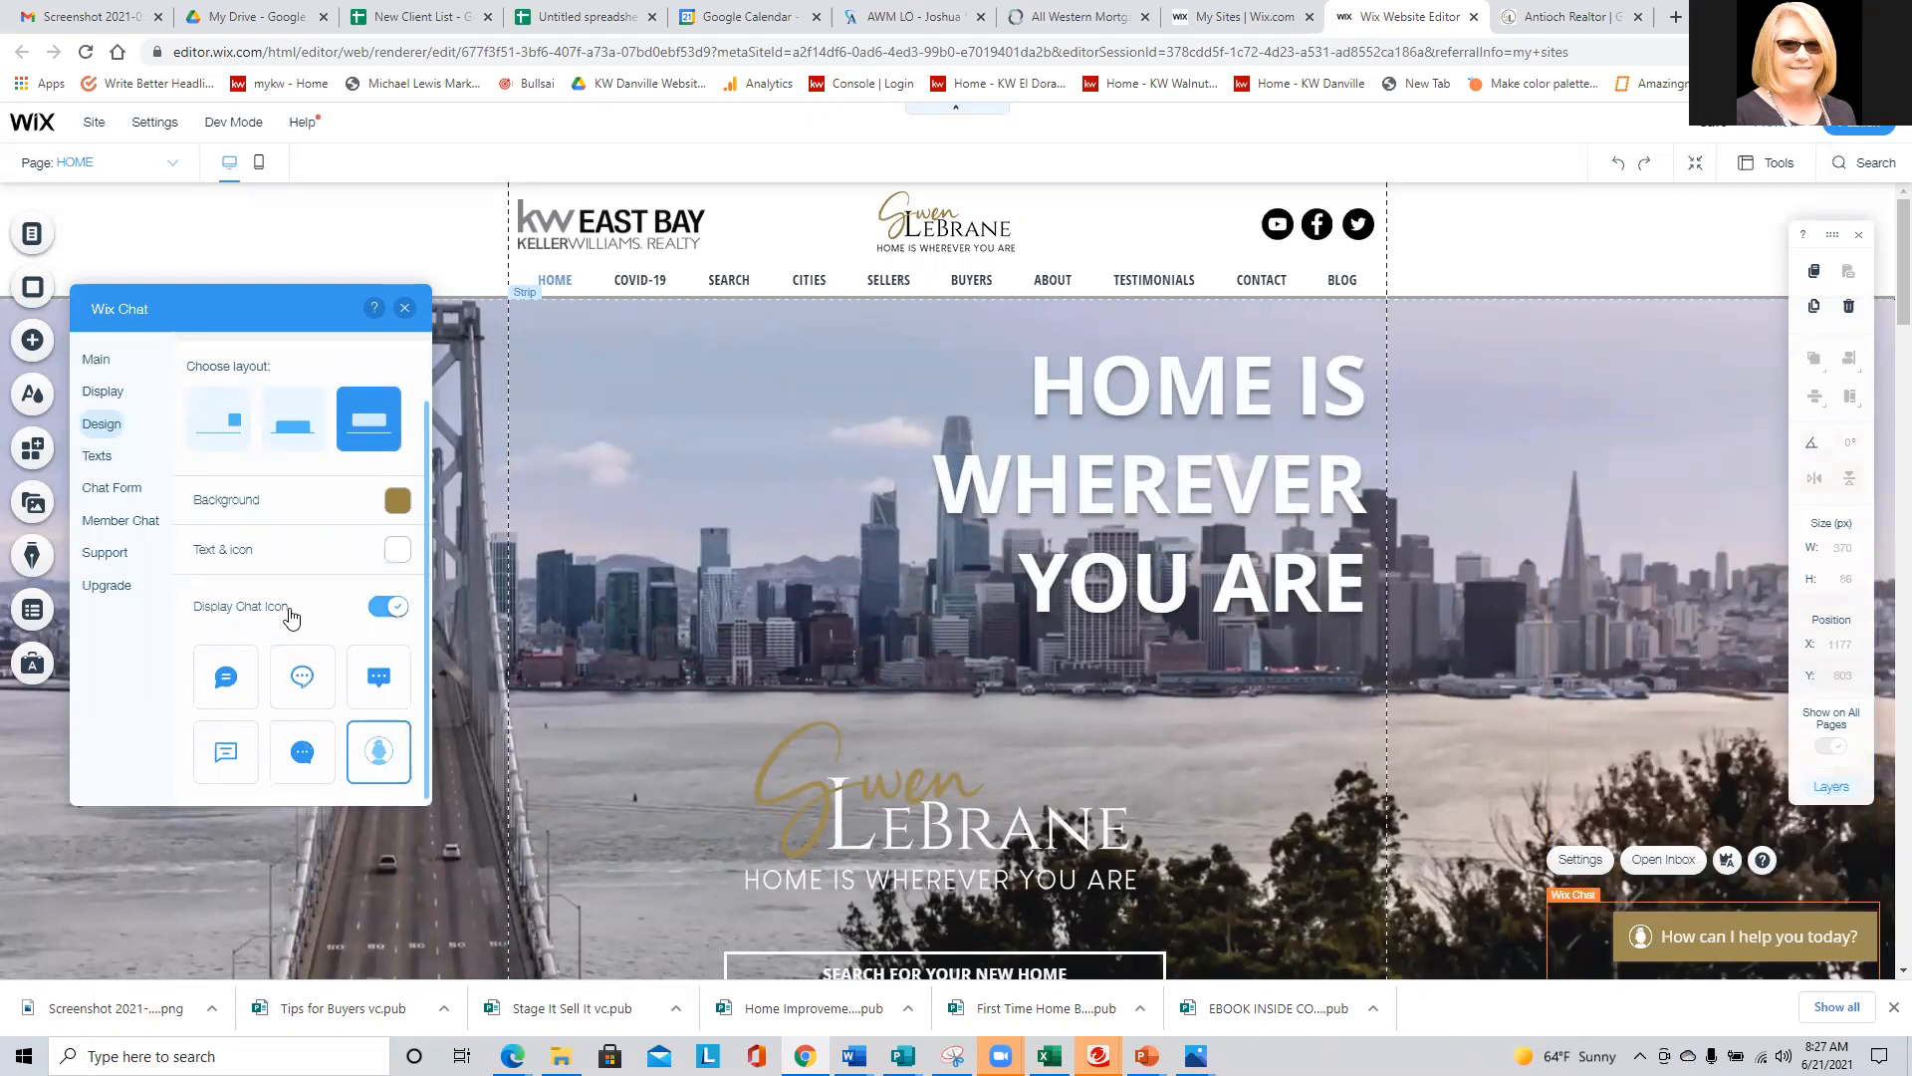
- Open the Wix Inbox from the chat's main settings and read the Visitor #35 conversation
left_click(96, 359)
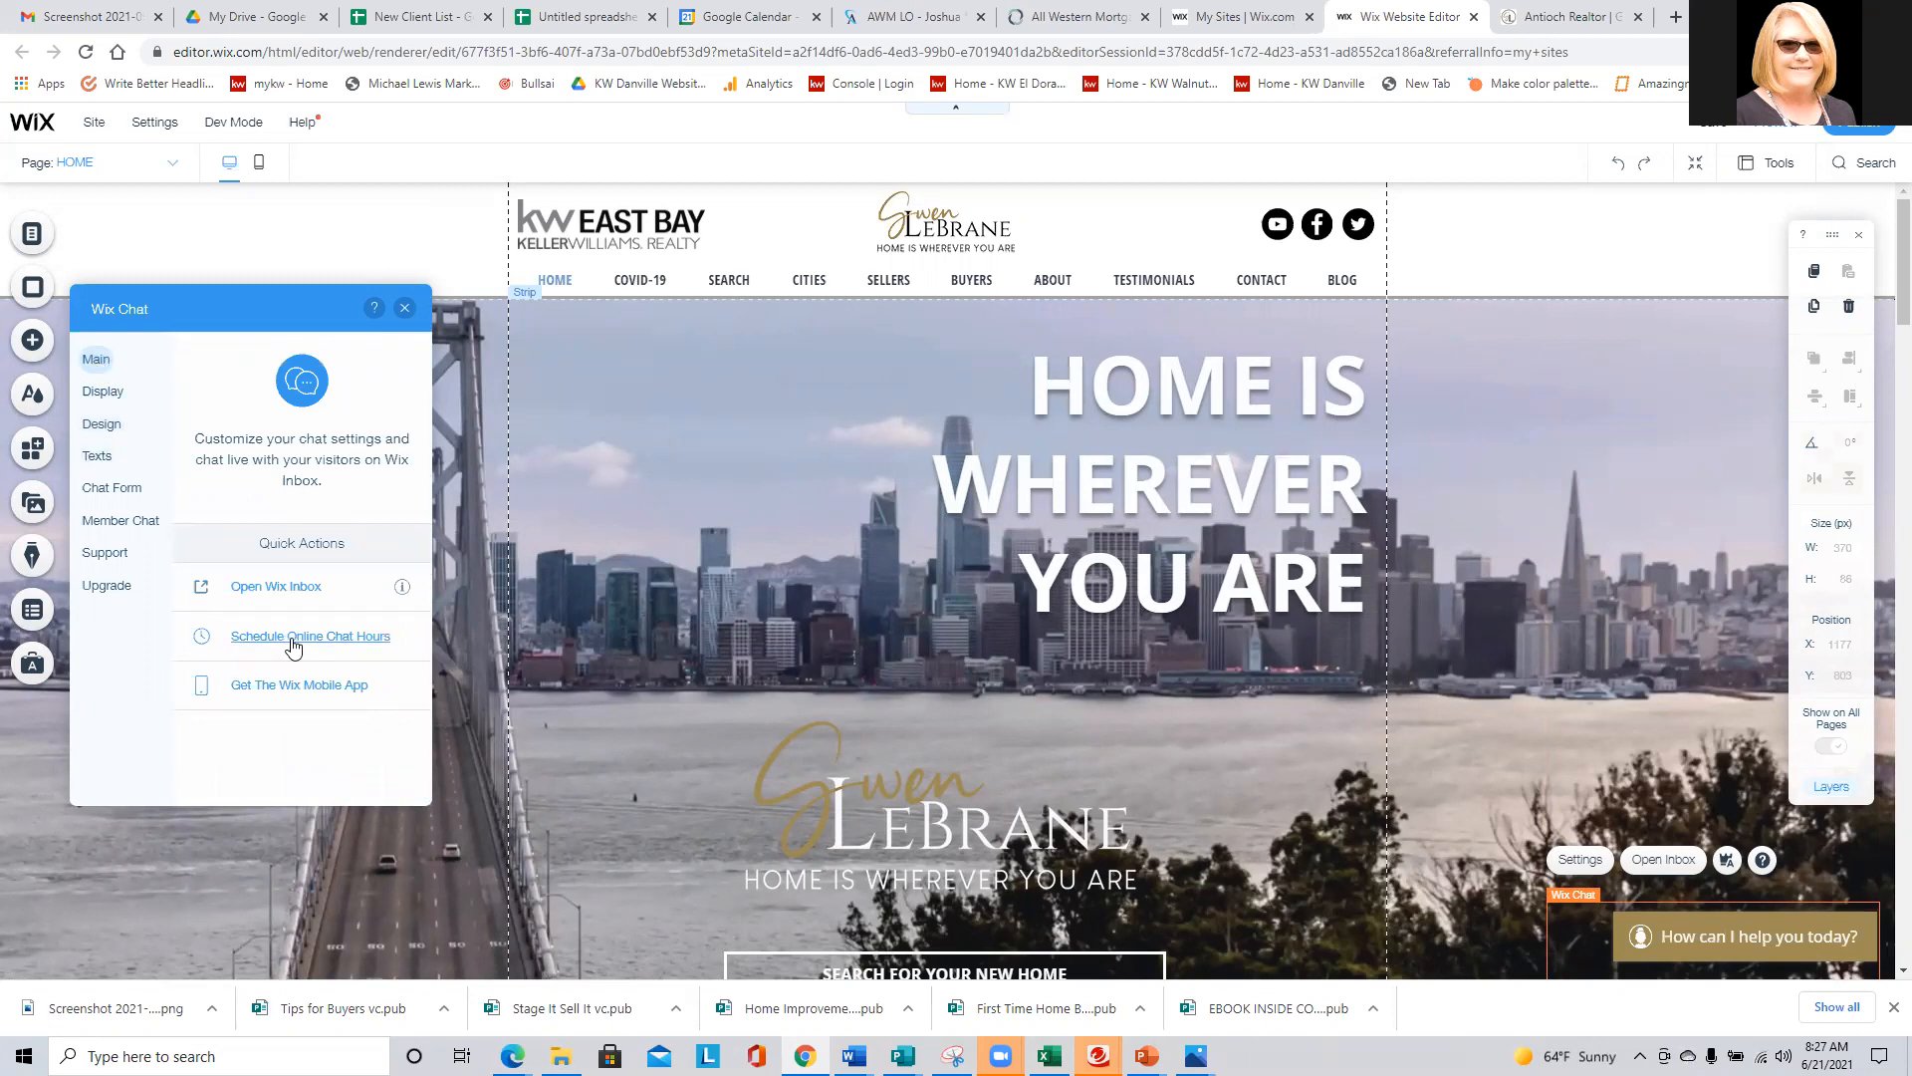
left_click(292, 589)
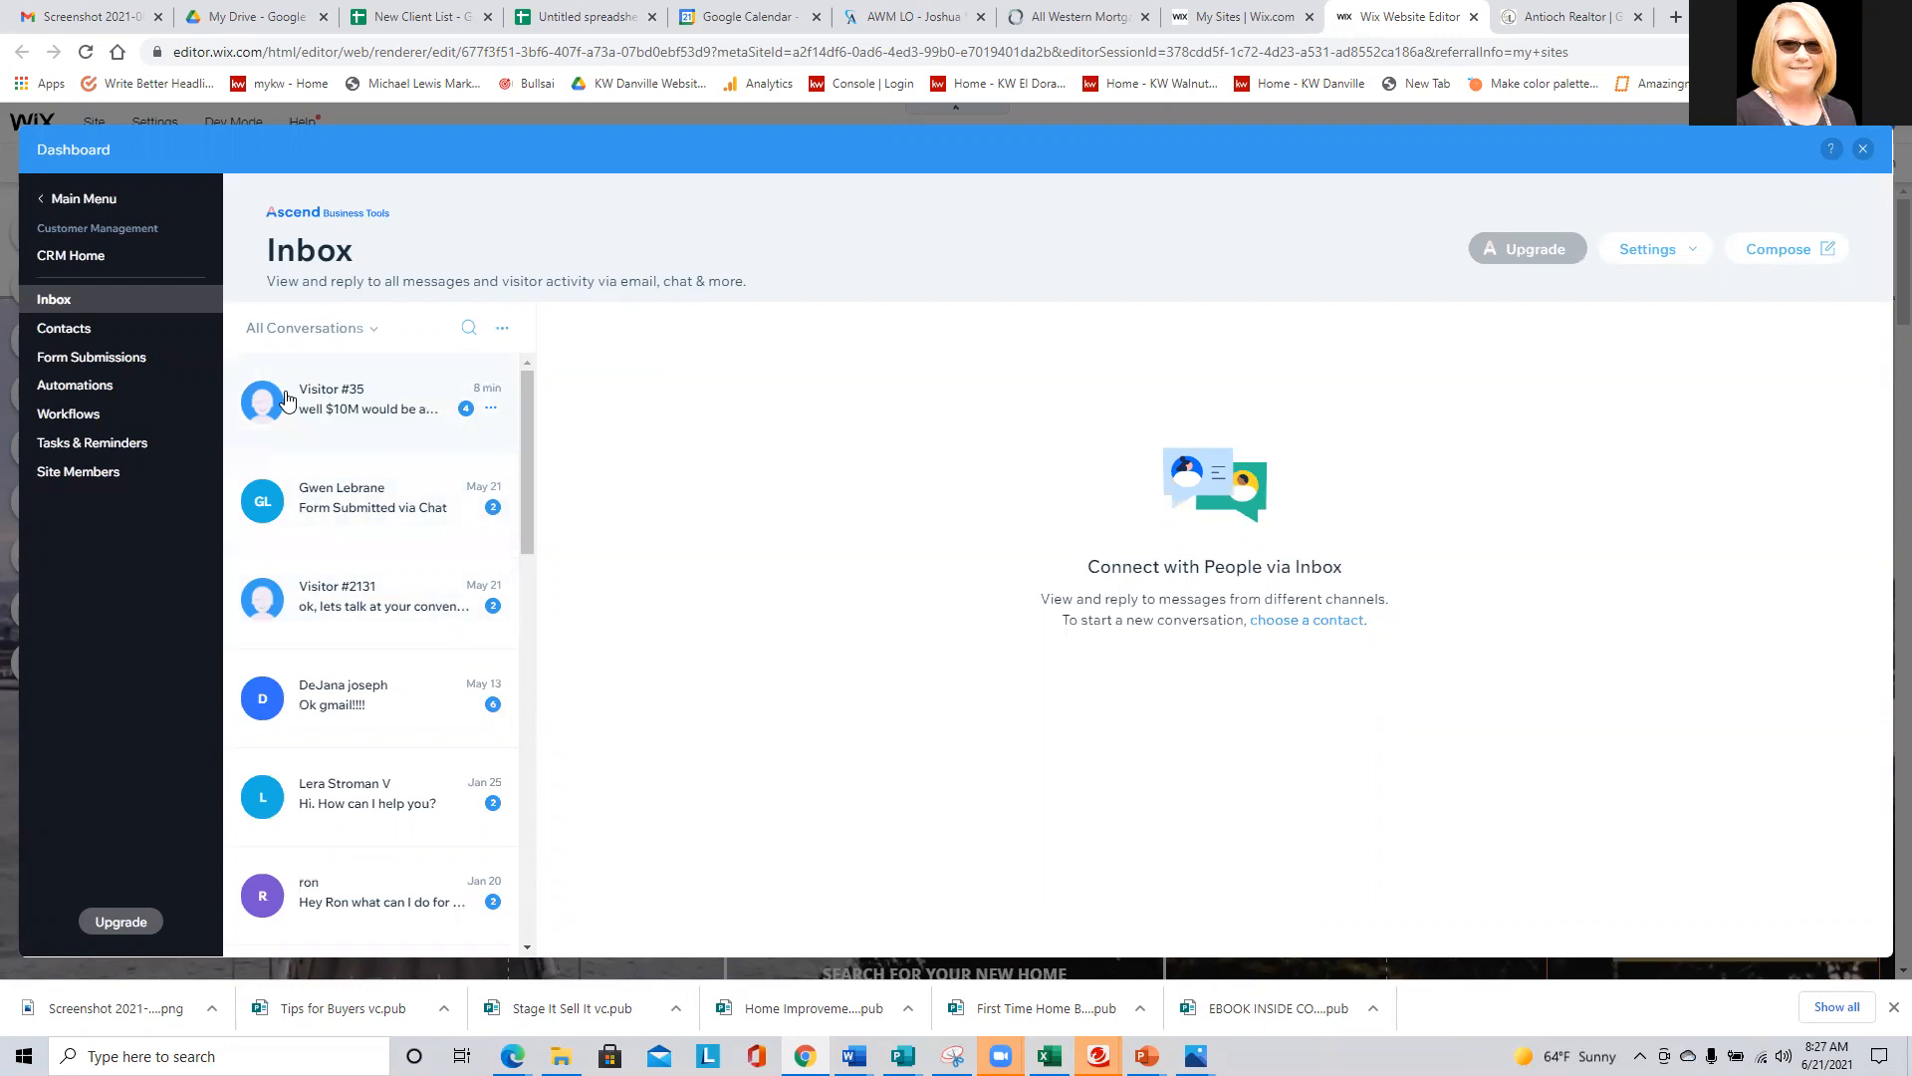
left_click(336, 396)
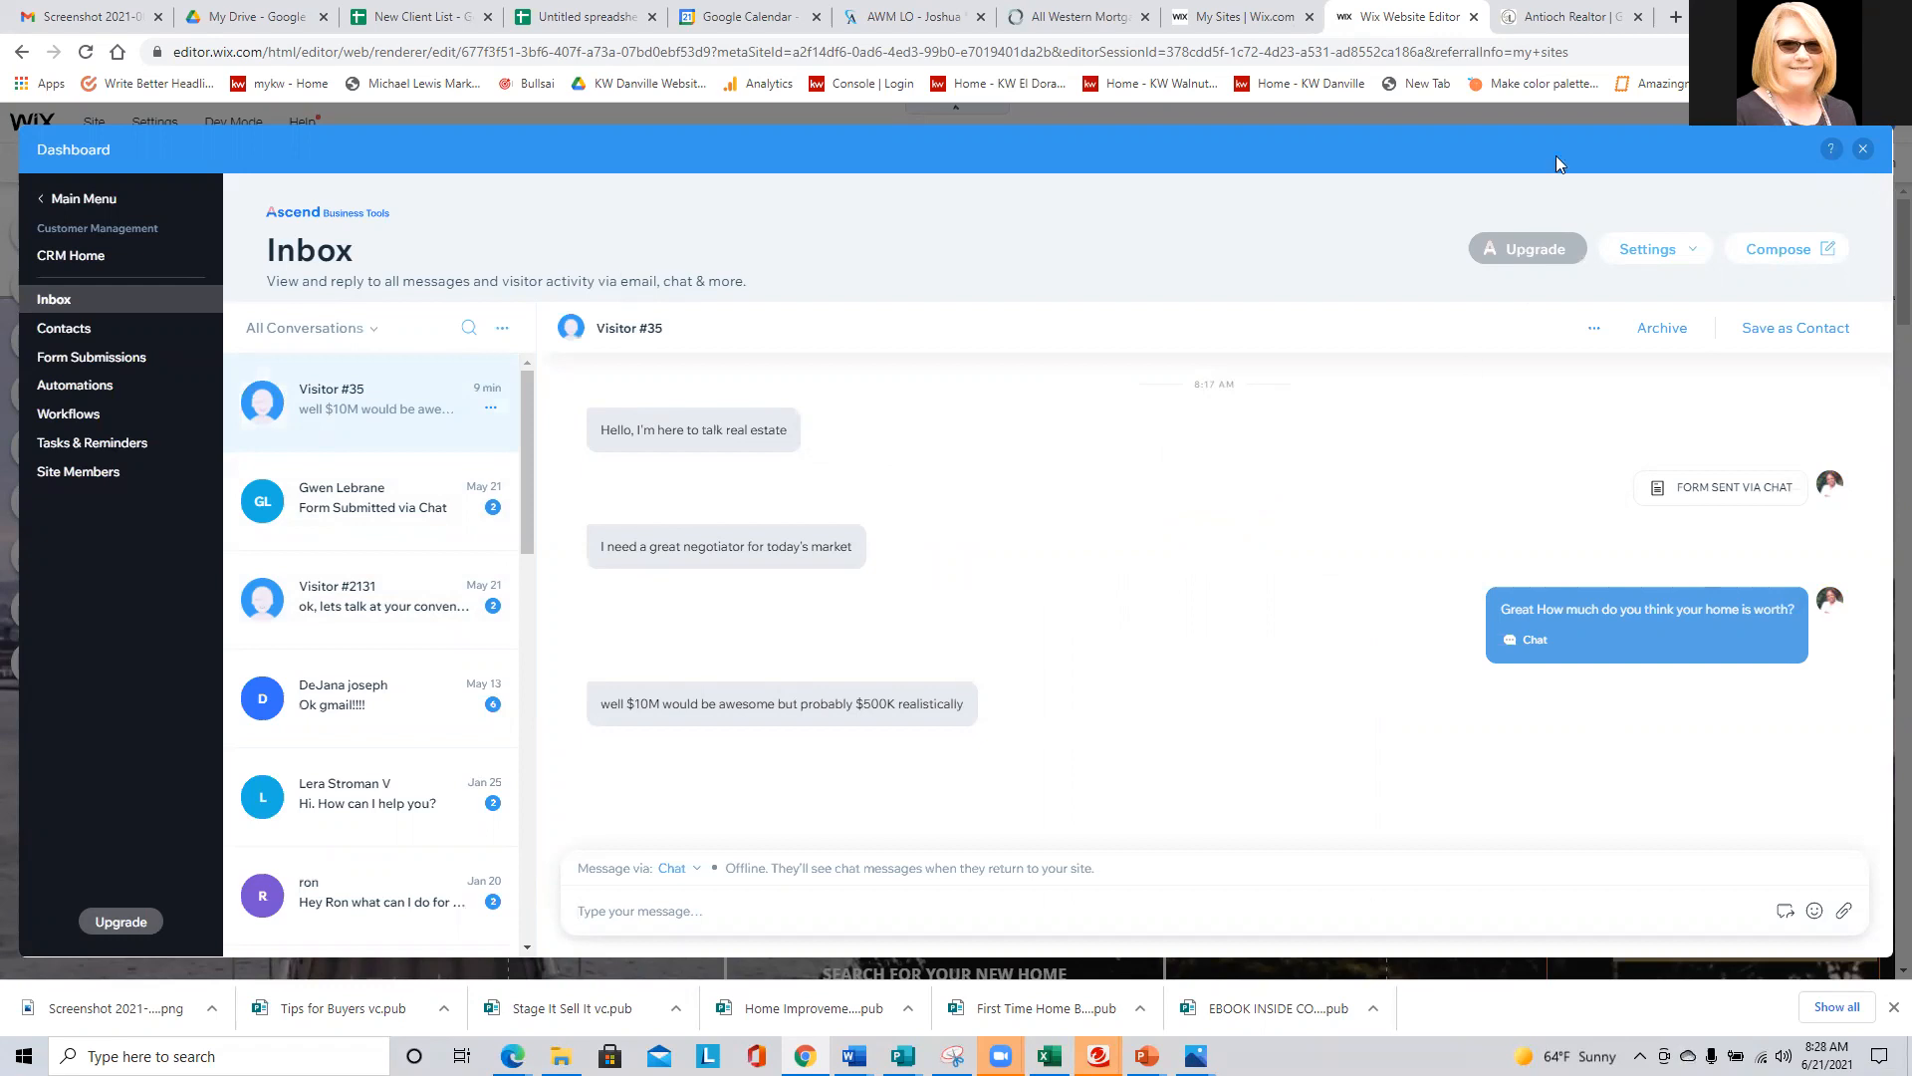
- On the realtor's live site, fill in the chat form with the visitor's full name and e-mail address and submit it
left_click(1554, 17)
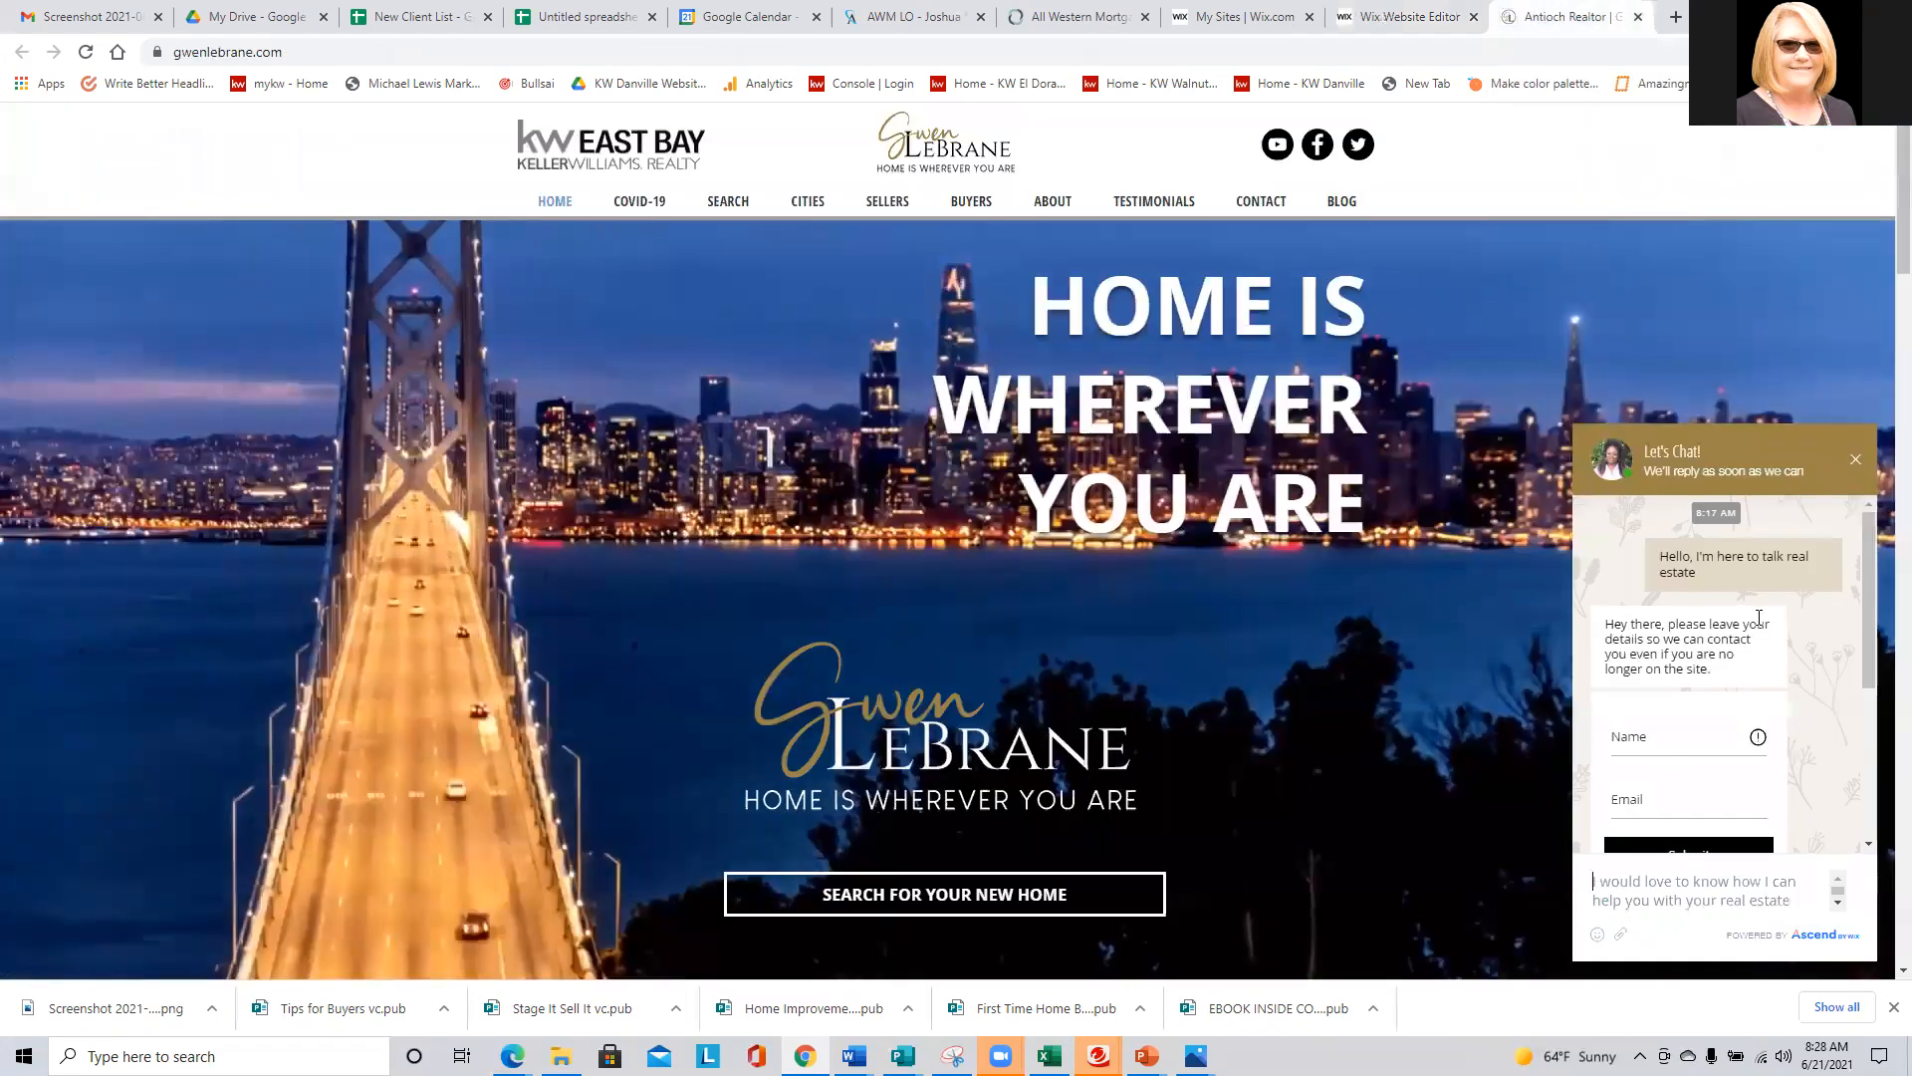
left_click(1663, 731)
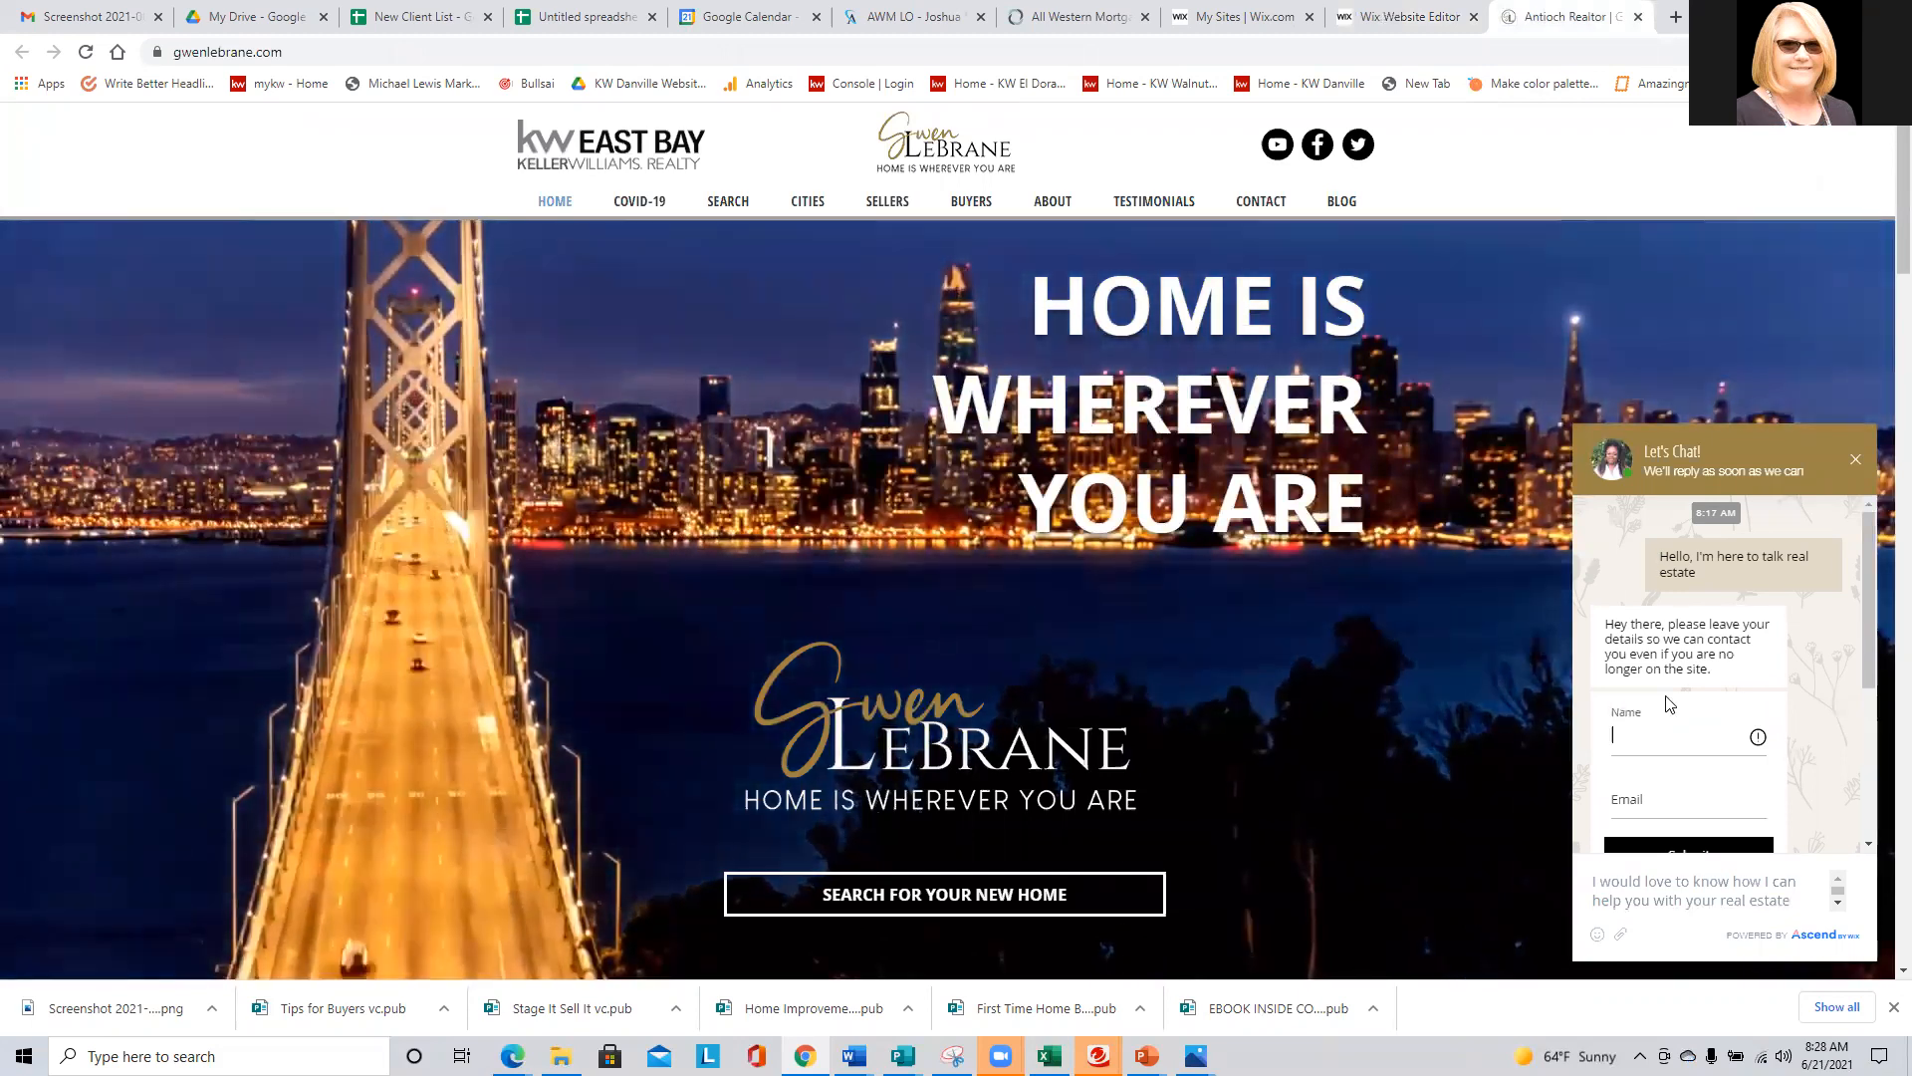
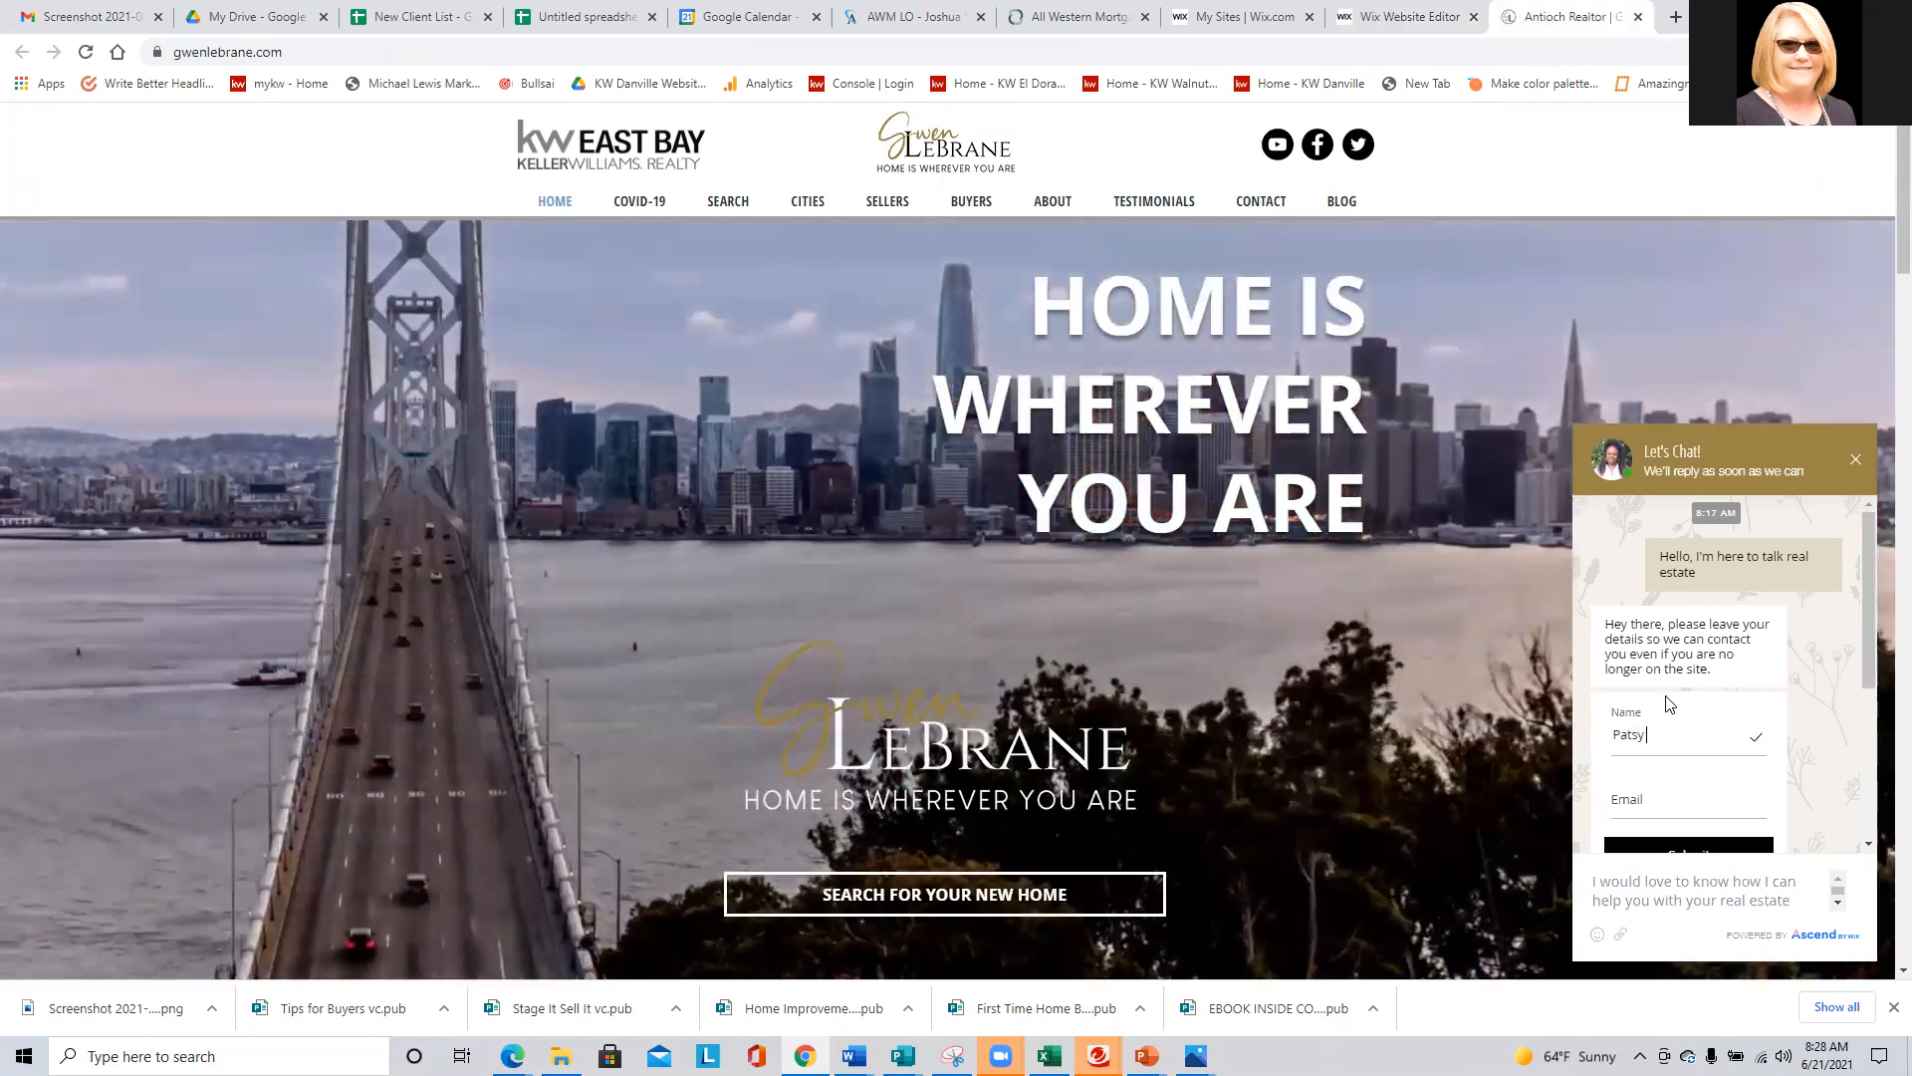
key("Tab")
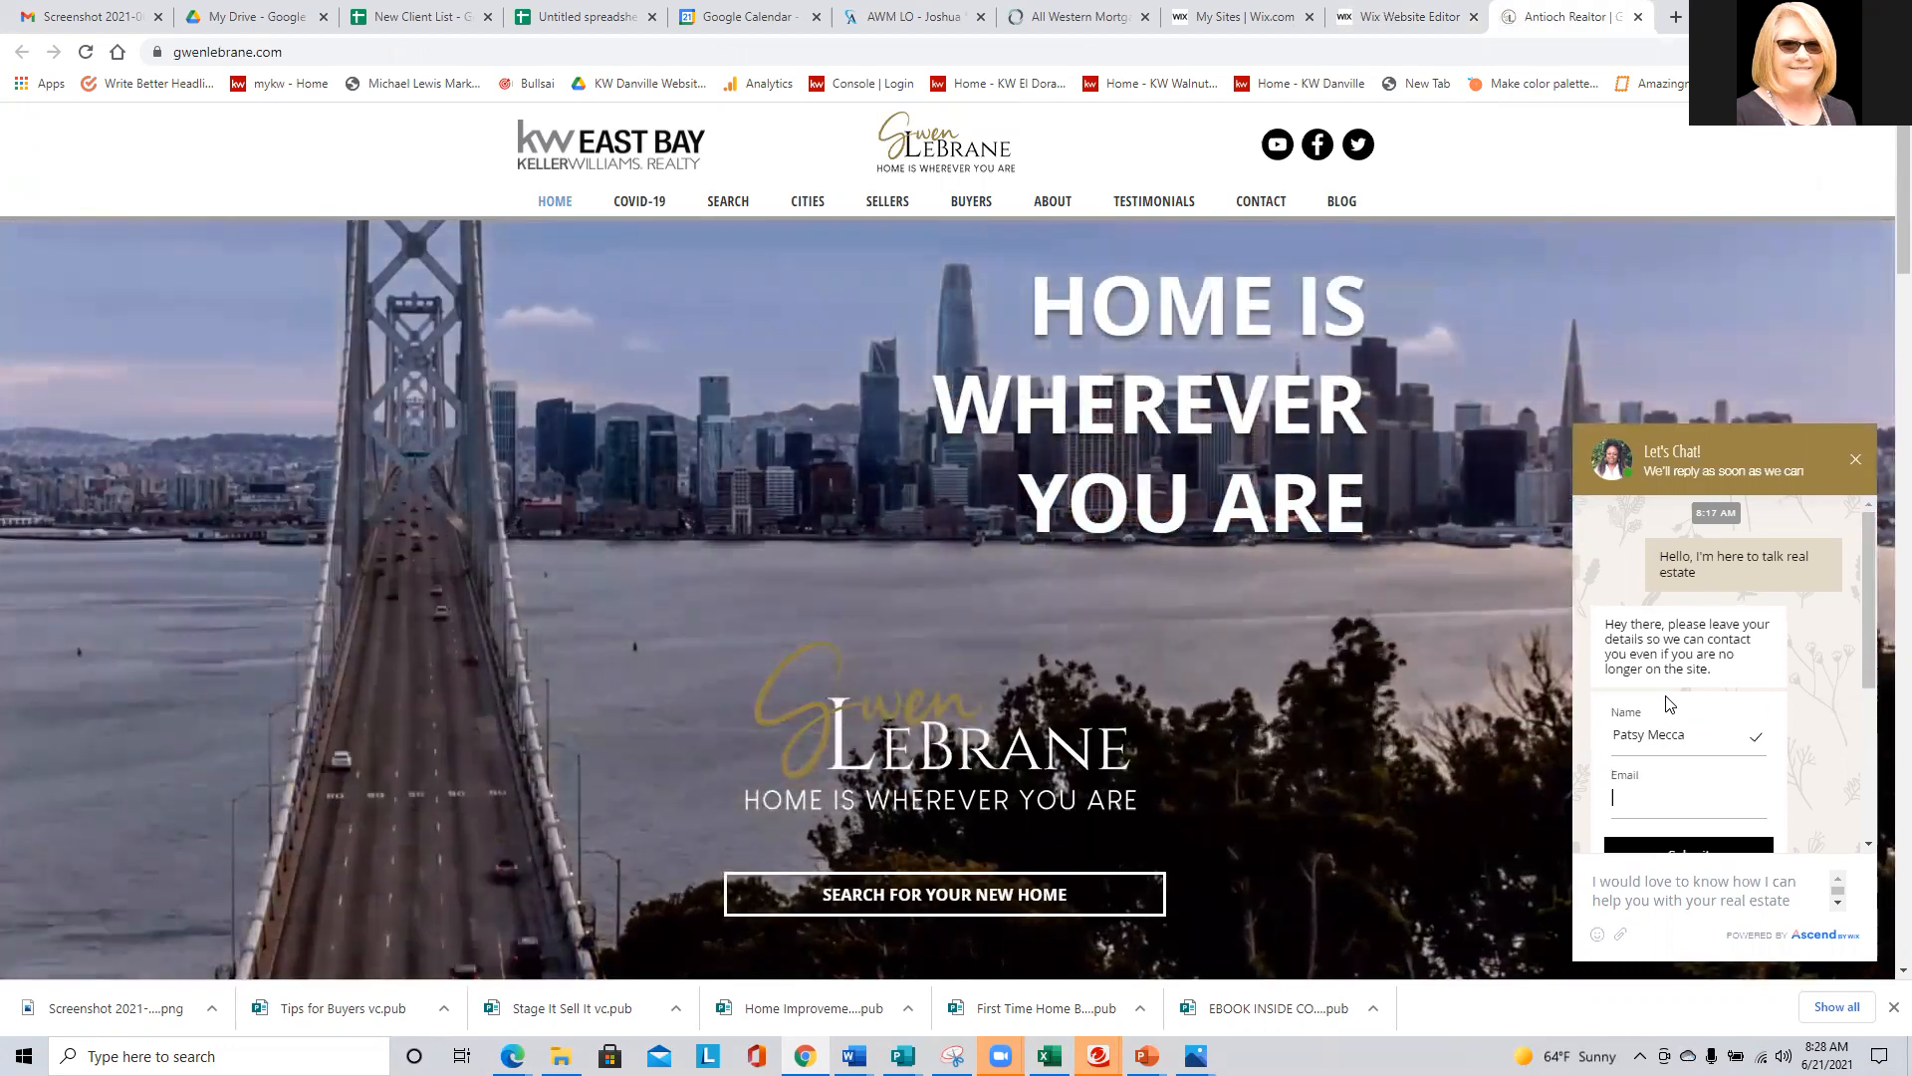
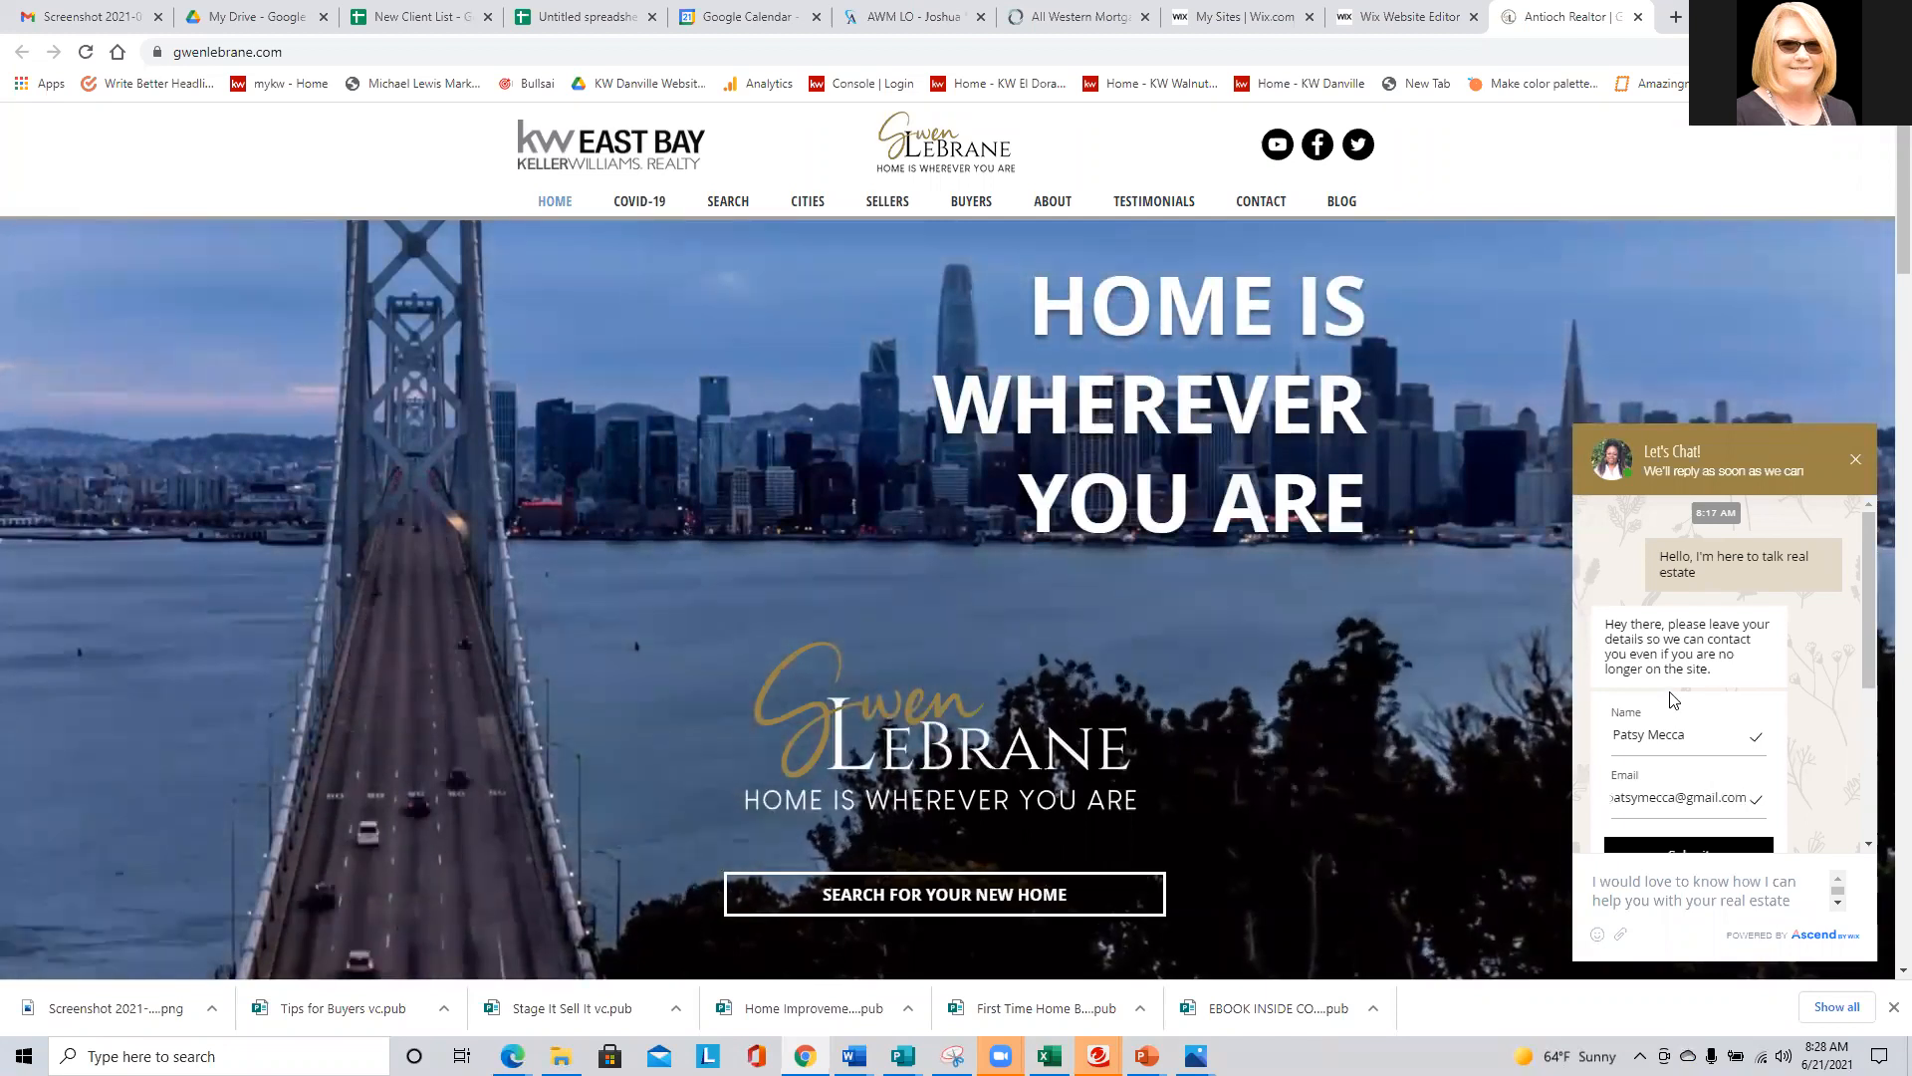
scroll(1674, 700, "down", 2)
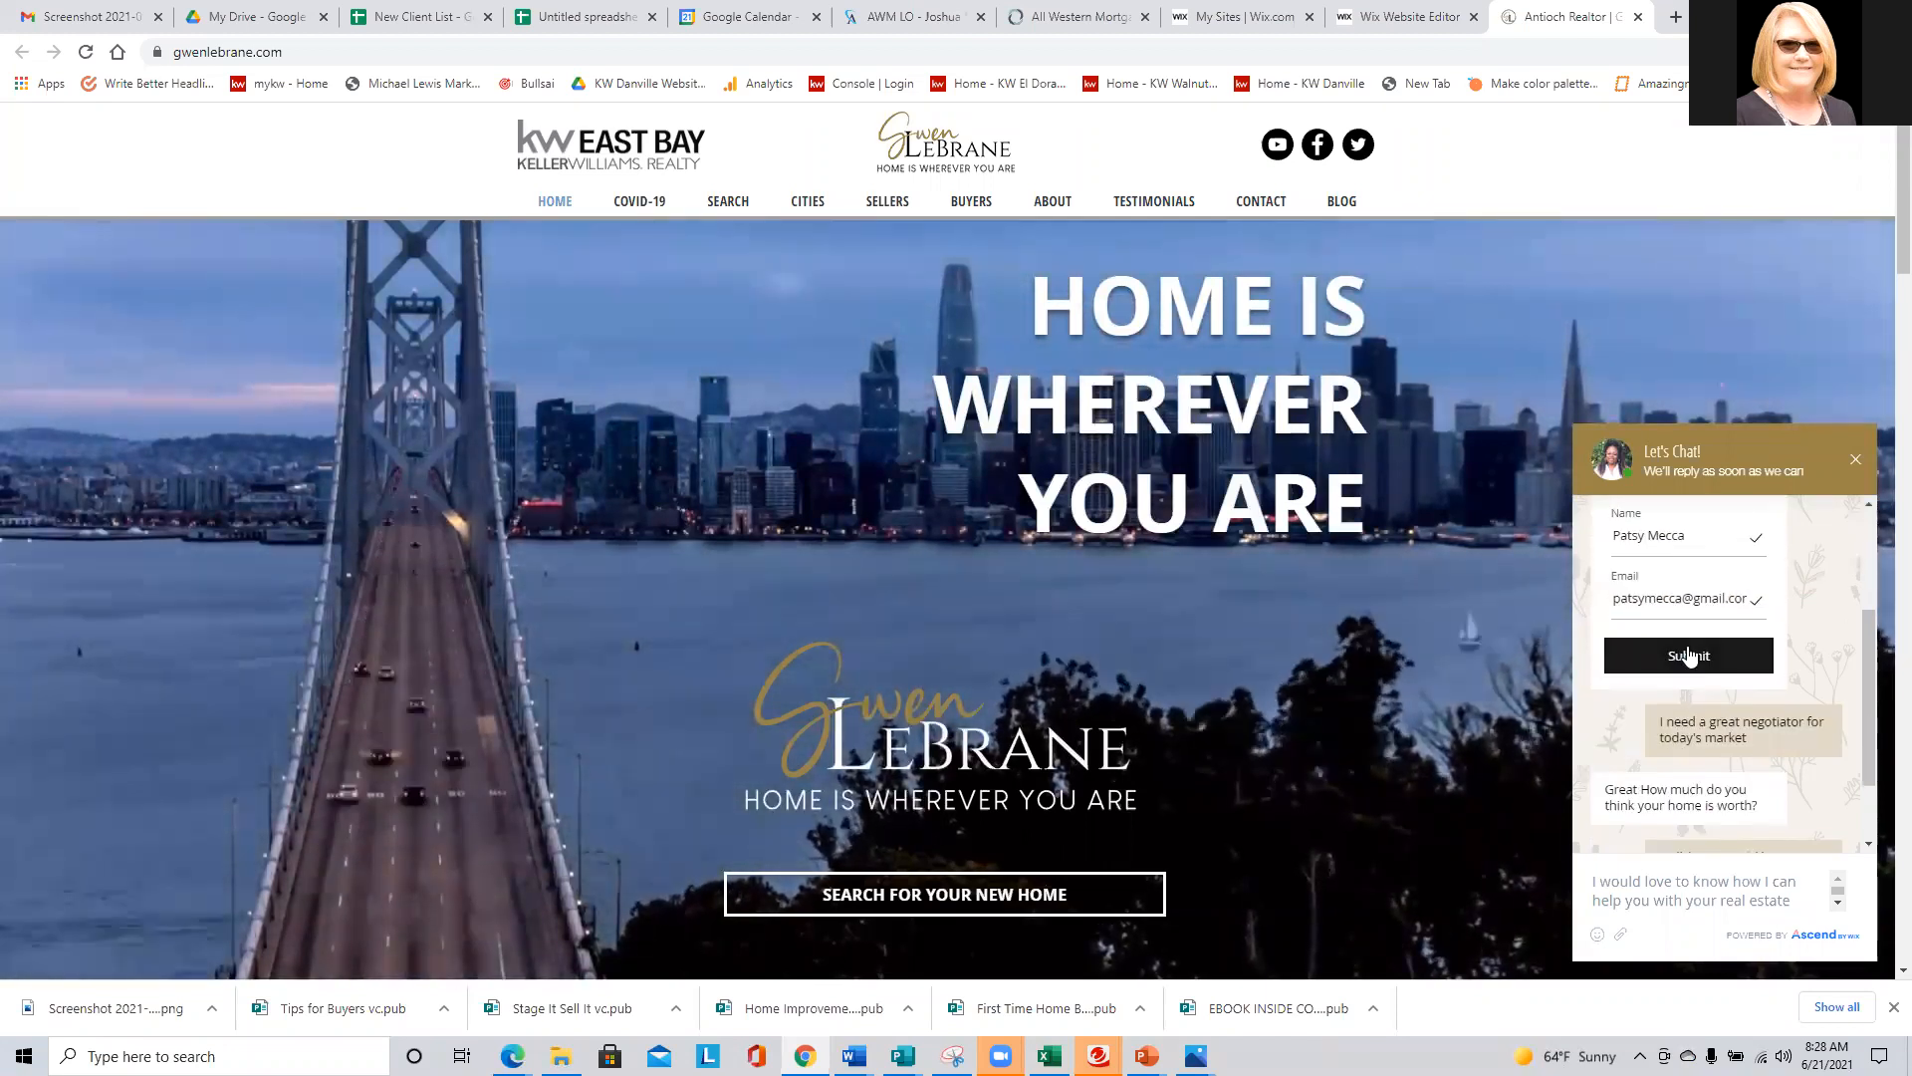
left_click(1689, 655)
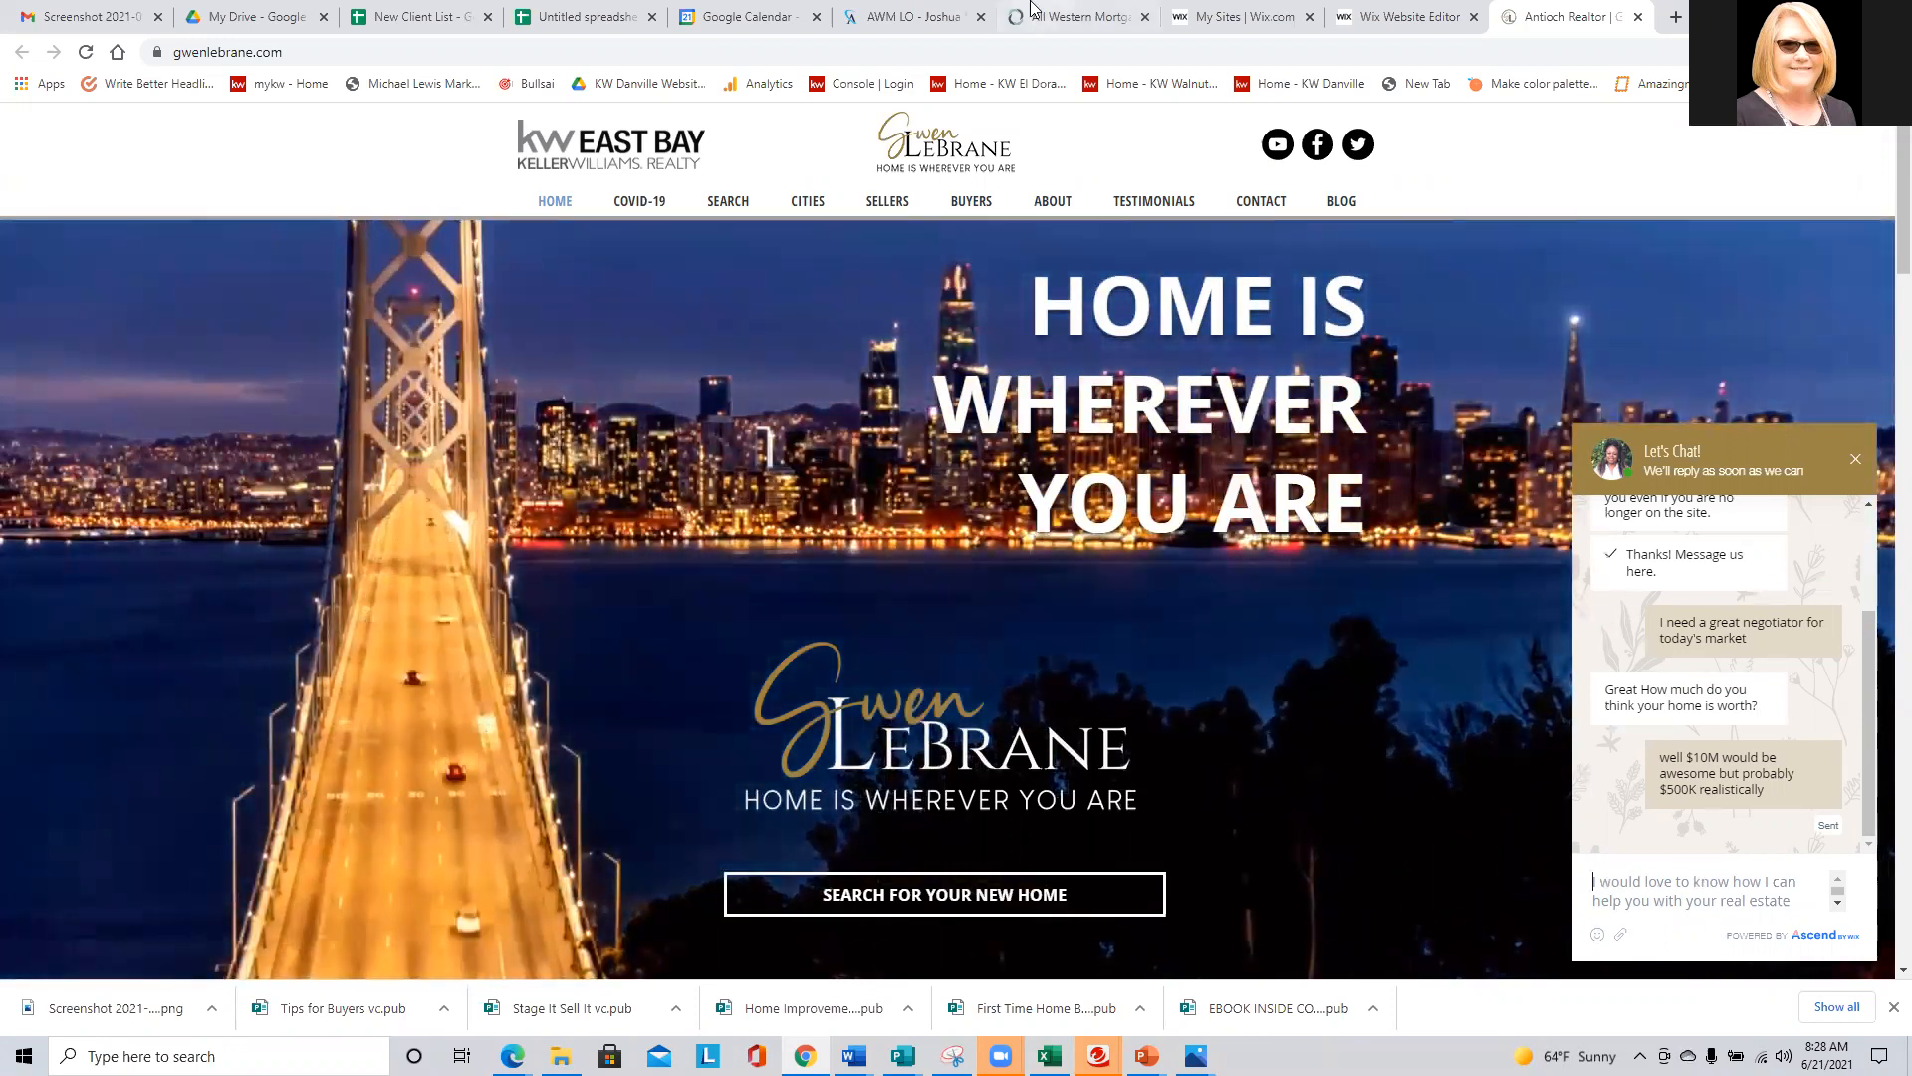
- Return to the site's inbox, view the newly submitted chat form and close the dashboard
left_click(1418, 15)
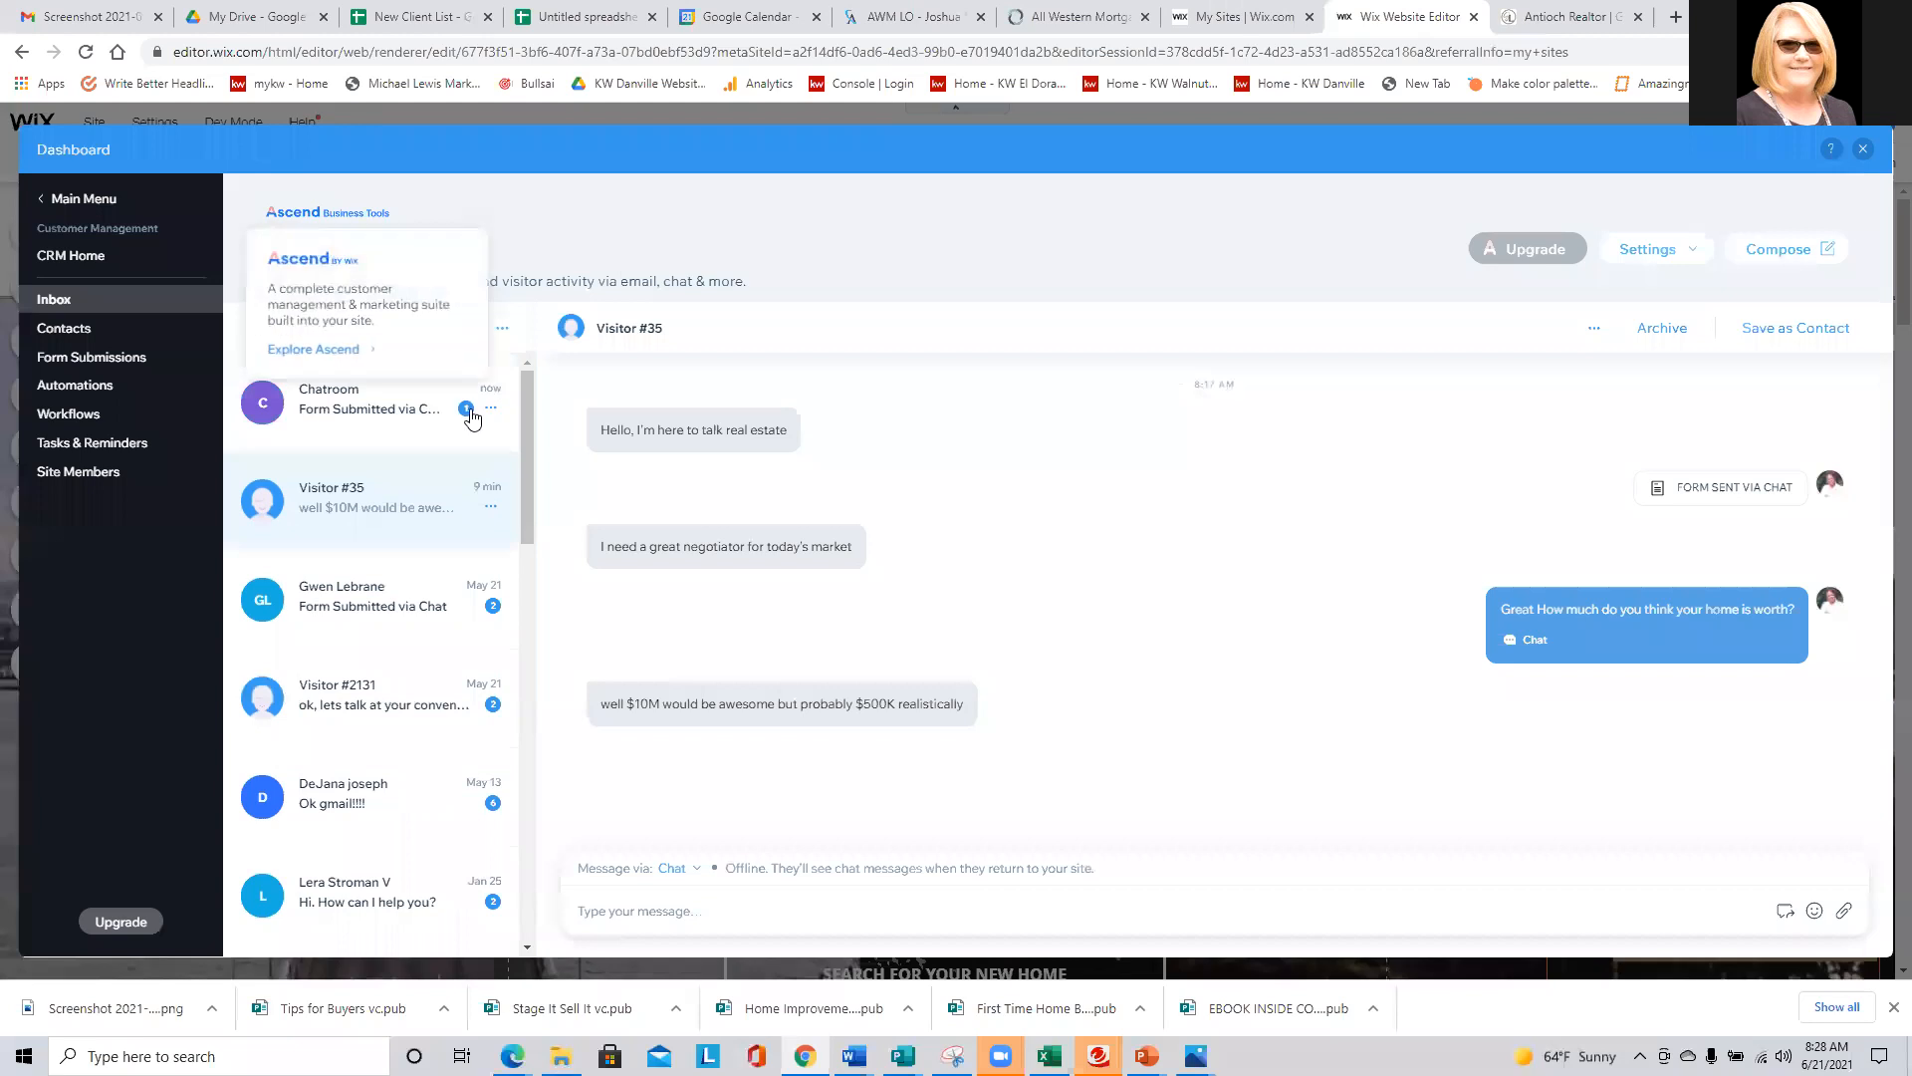
left_click(325, 412)
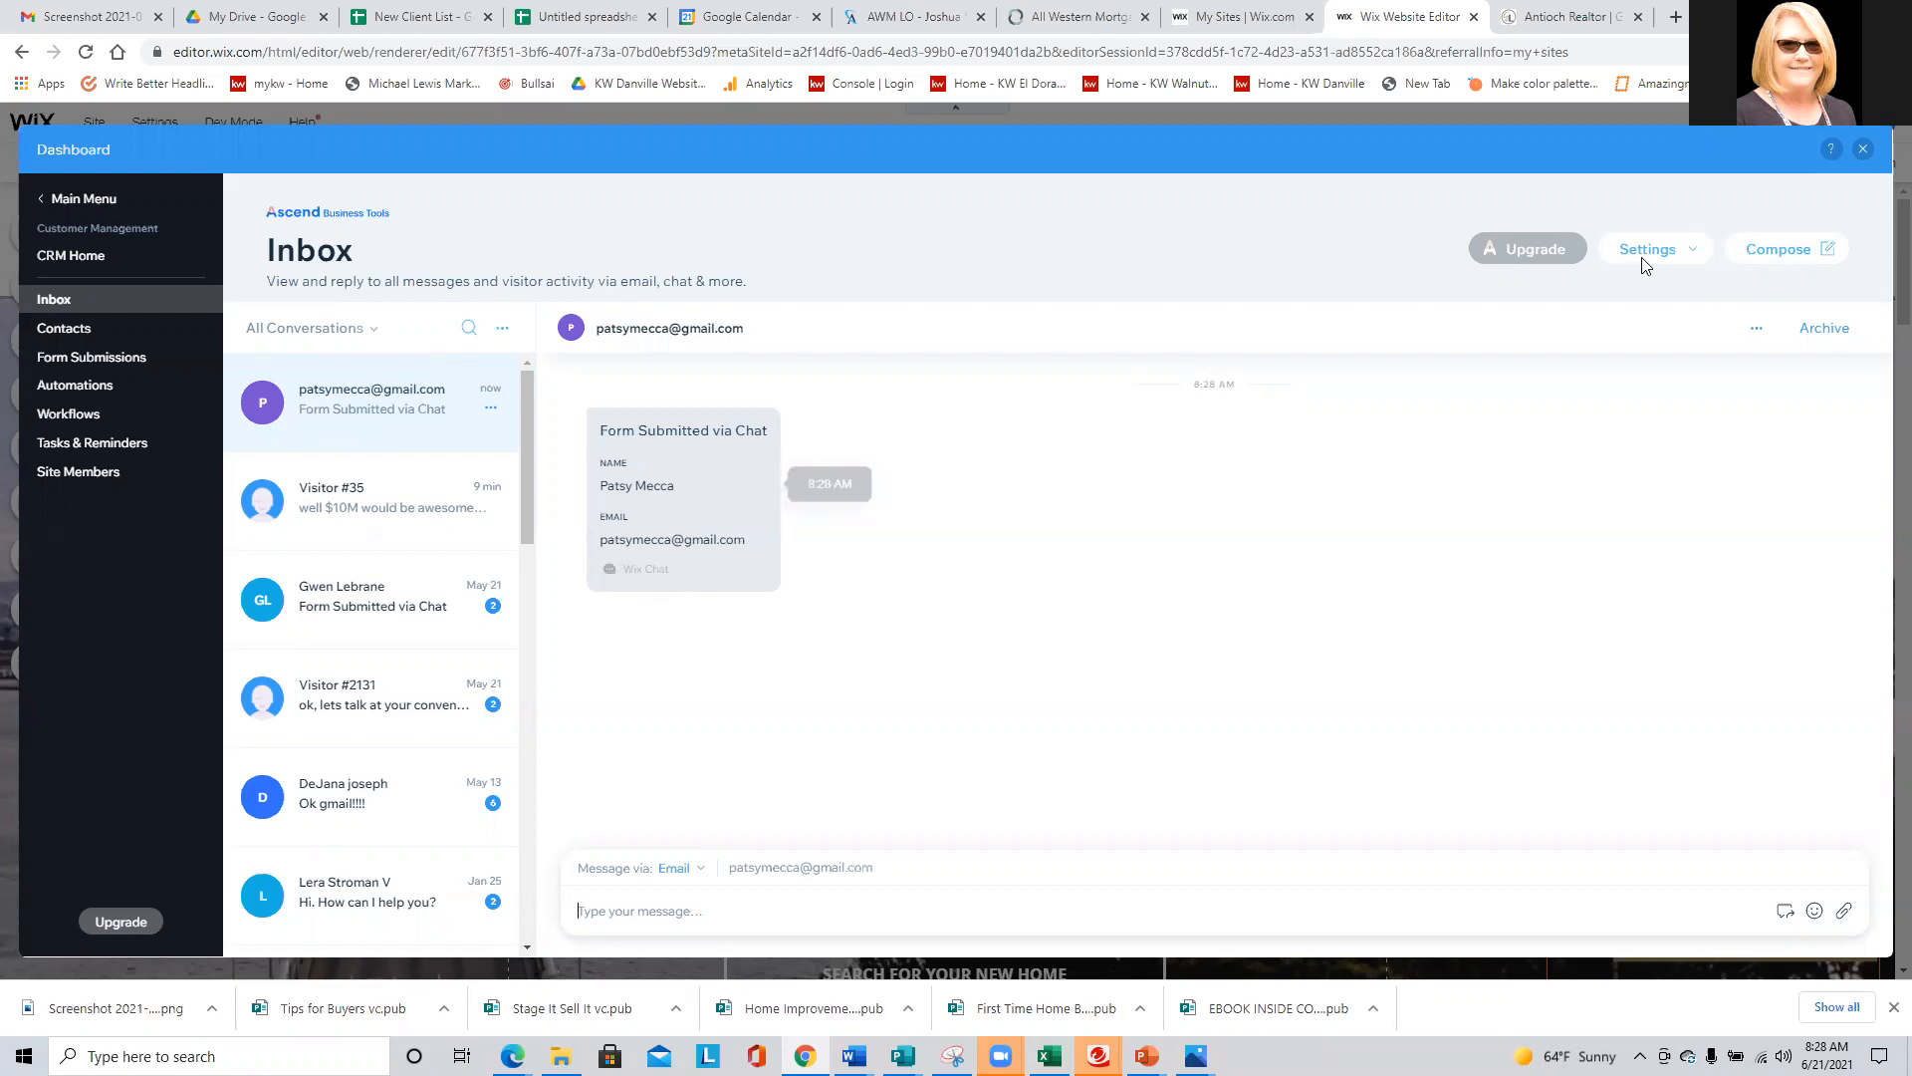
left_click(1863, 150)
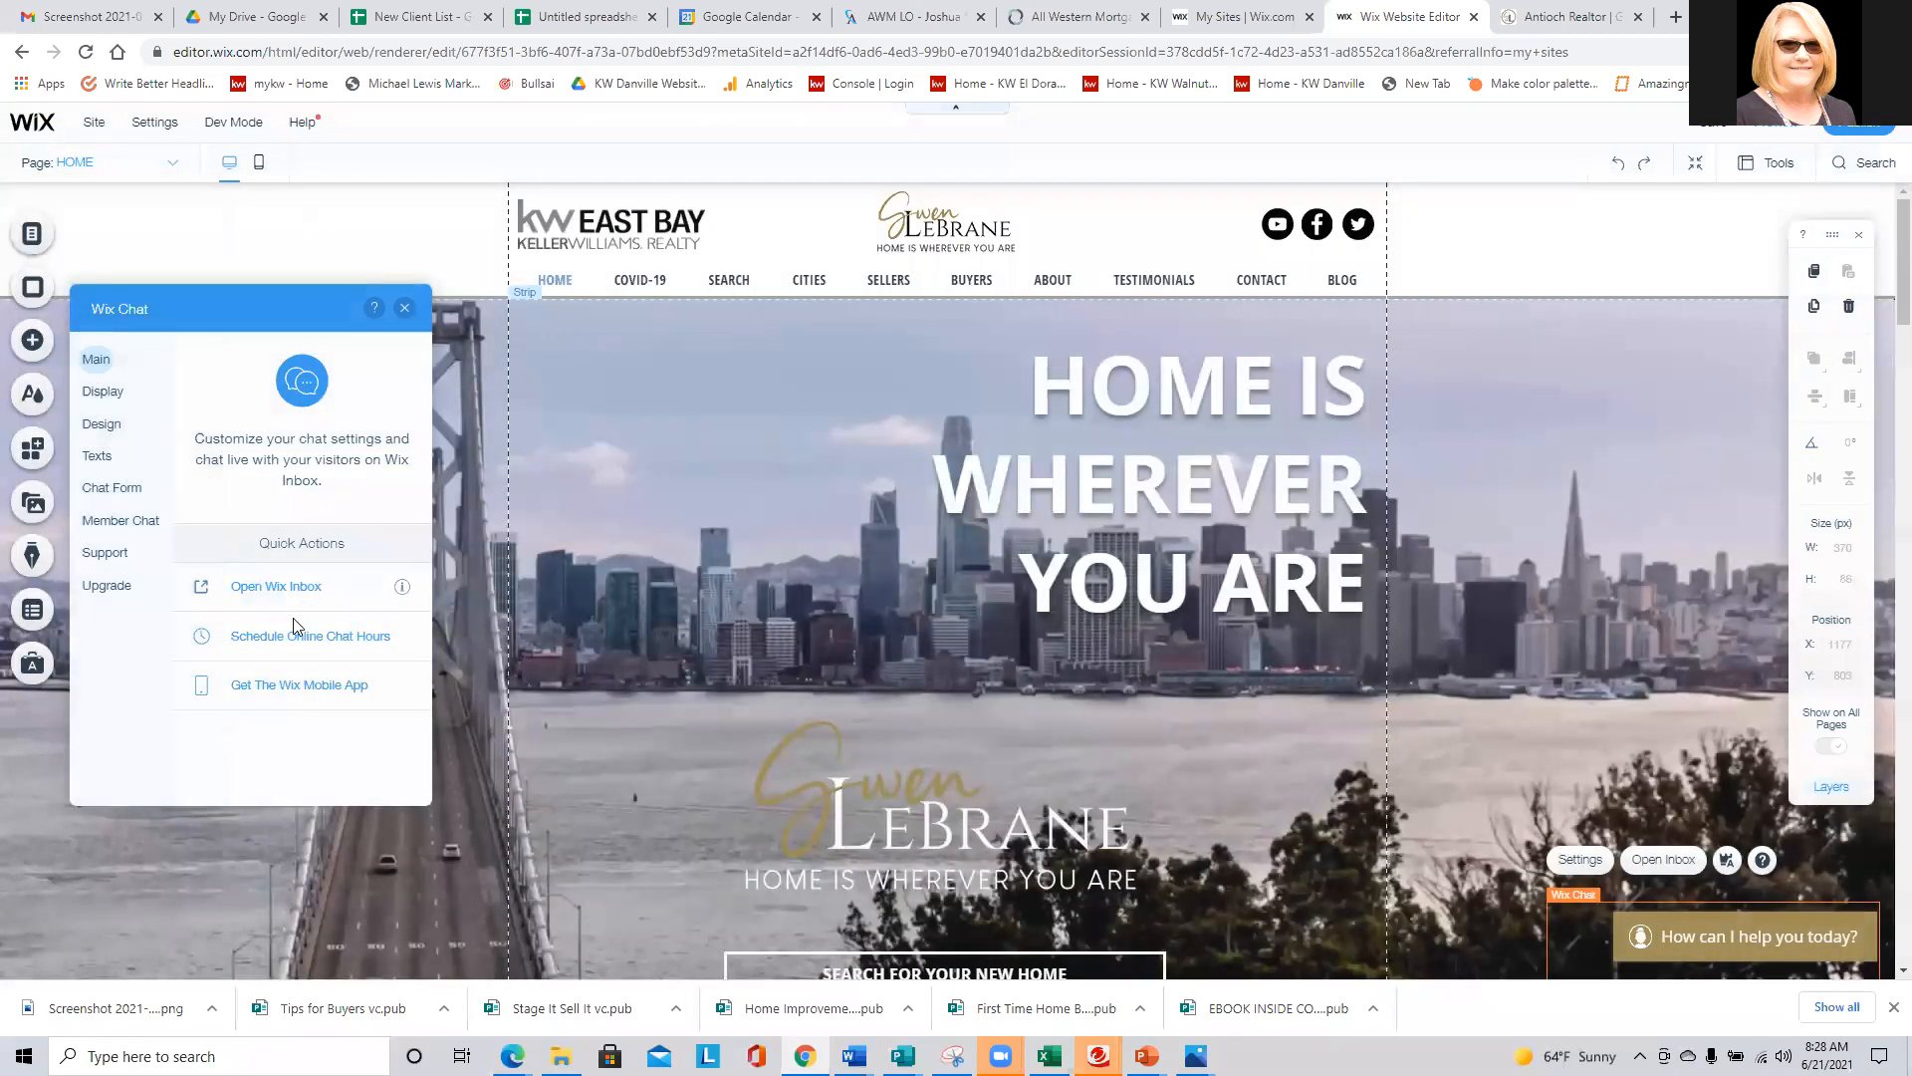
- Turn off the Message field in the pre-chat form, review its online display options and texts, and close the chat settings
left_click(92, 425)
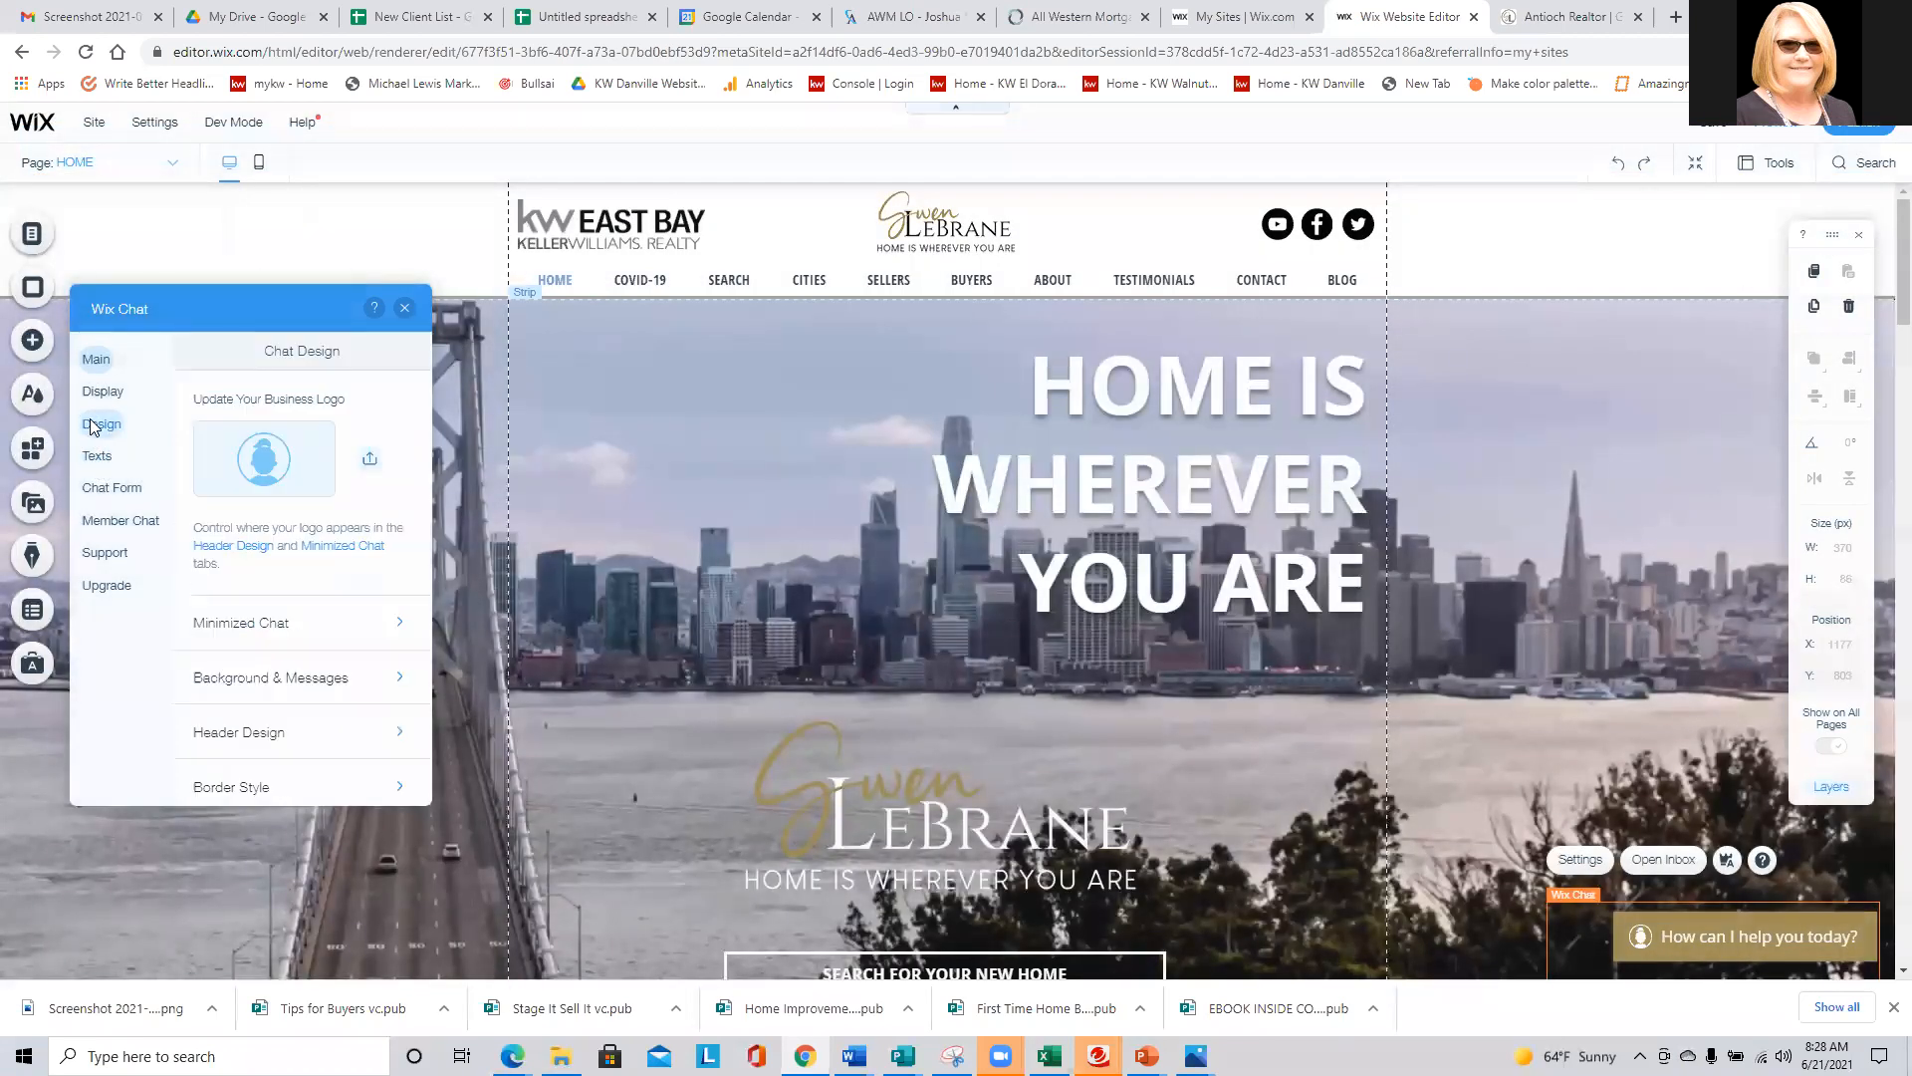
left_click(91, 492)
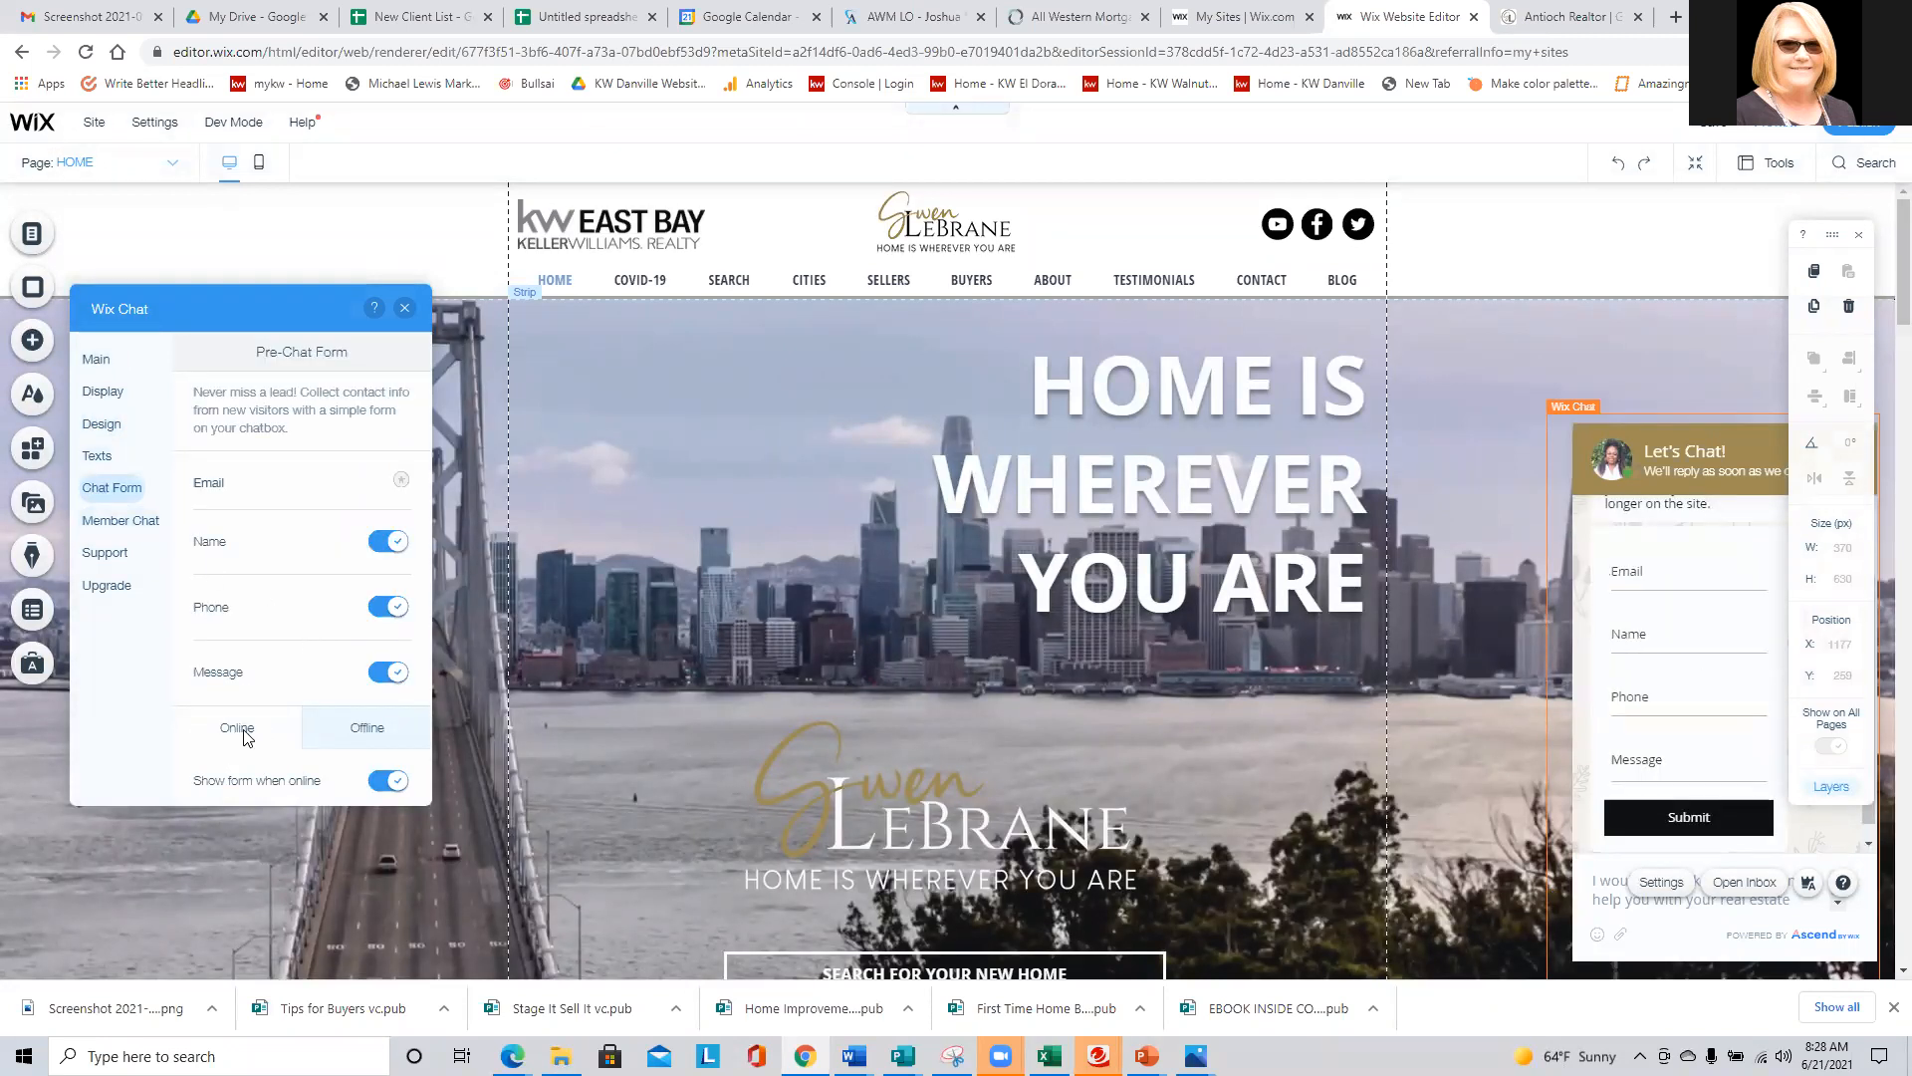
left_click(343, 687)
scroll(332, 683, "down", 1)
scroll(330, 683, "down", 3)
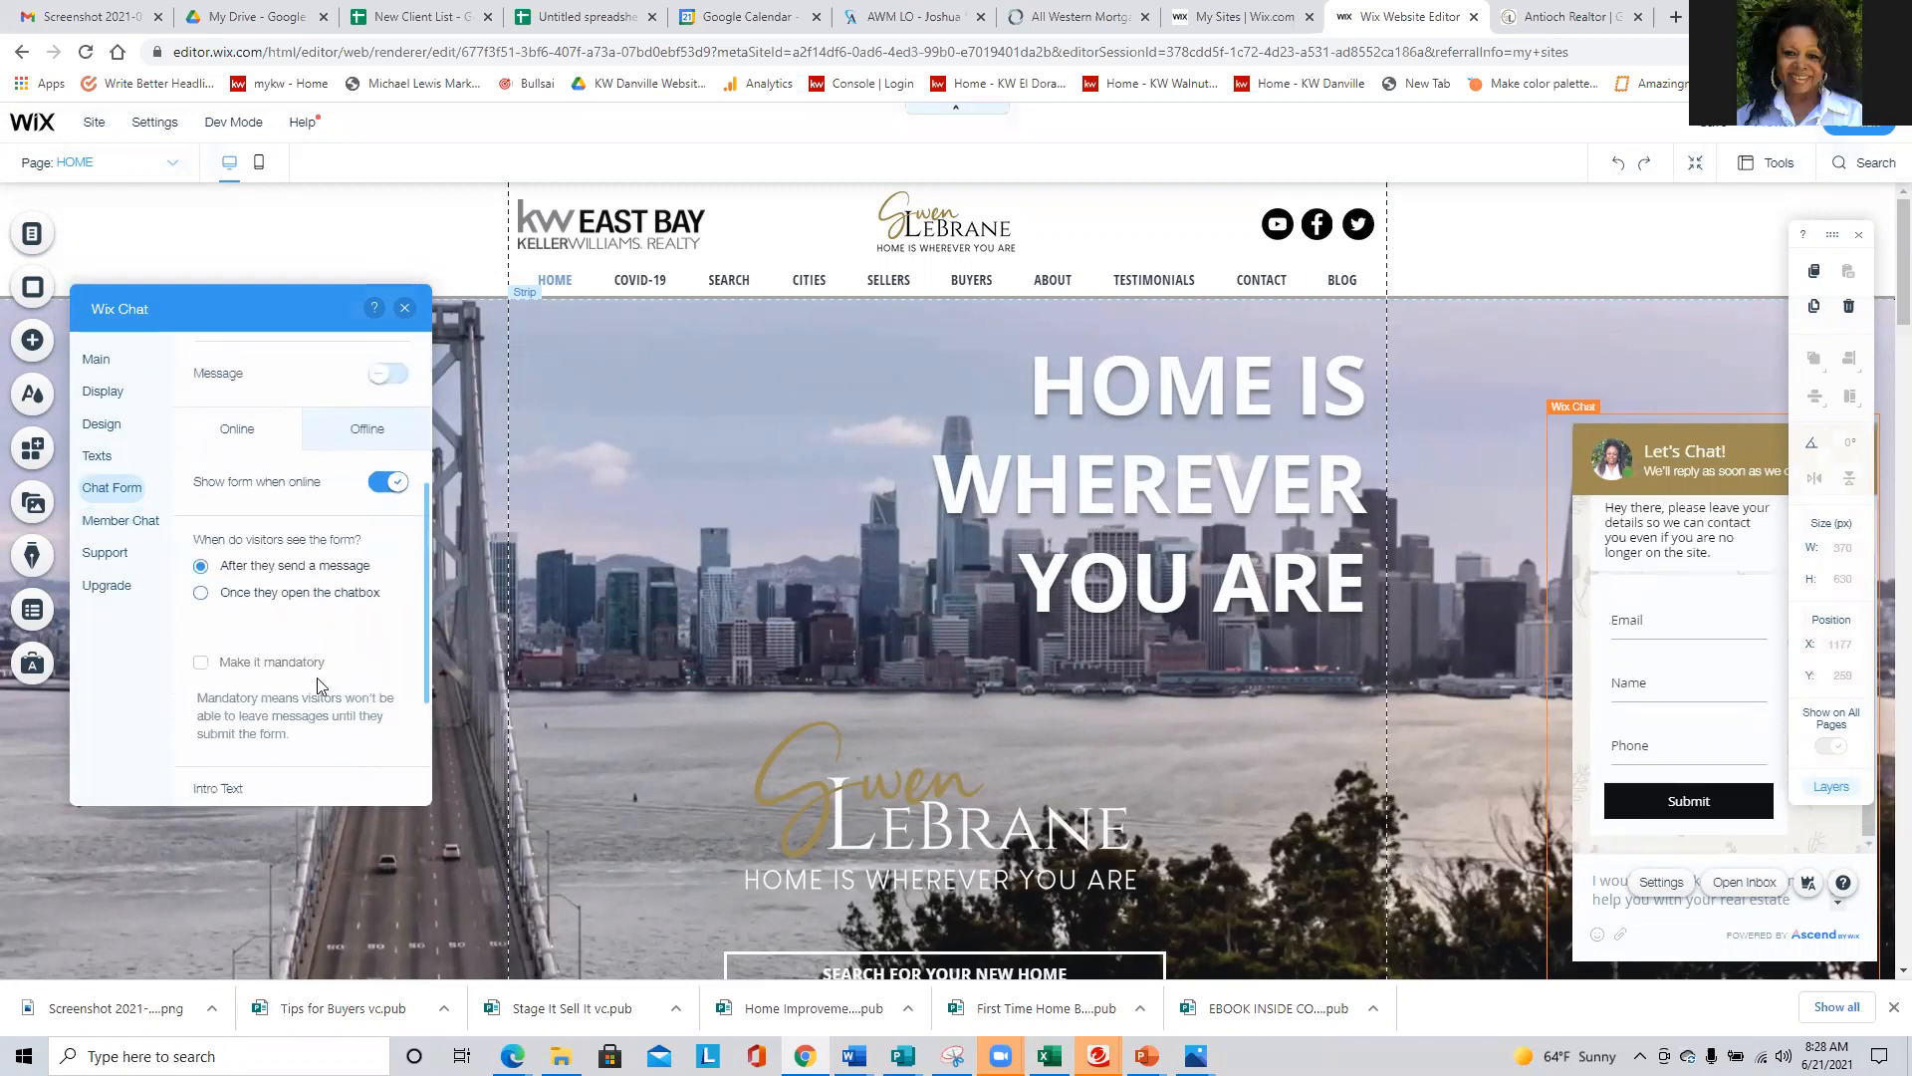
scroll(240, 637, "down", 3)
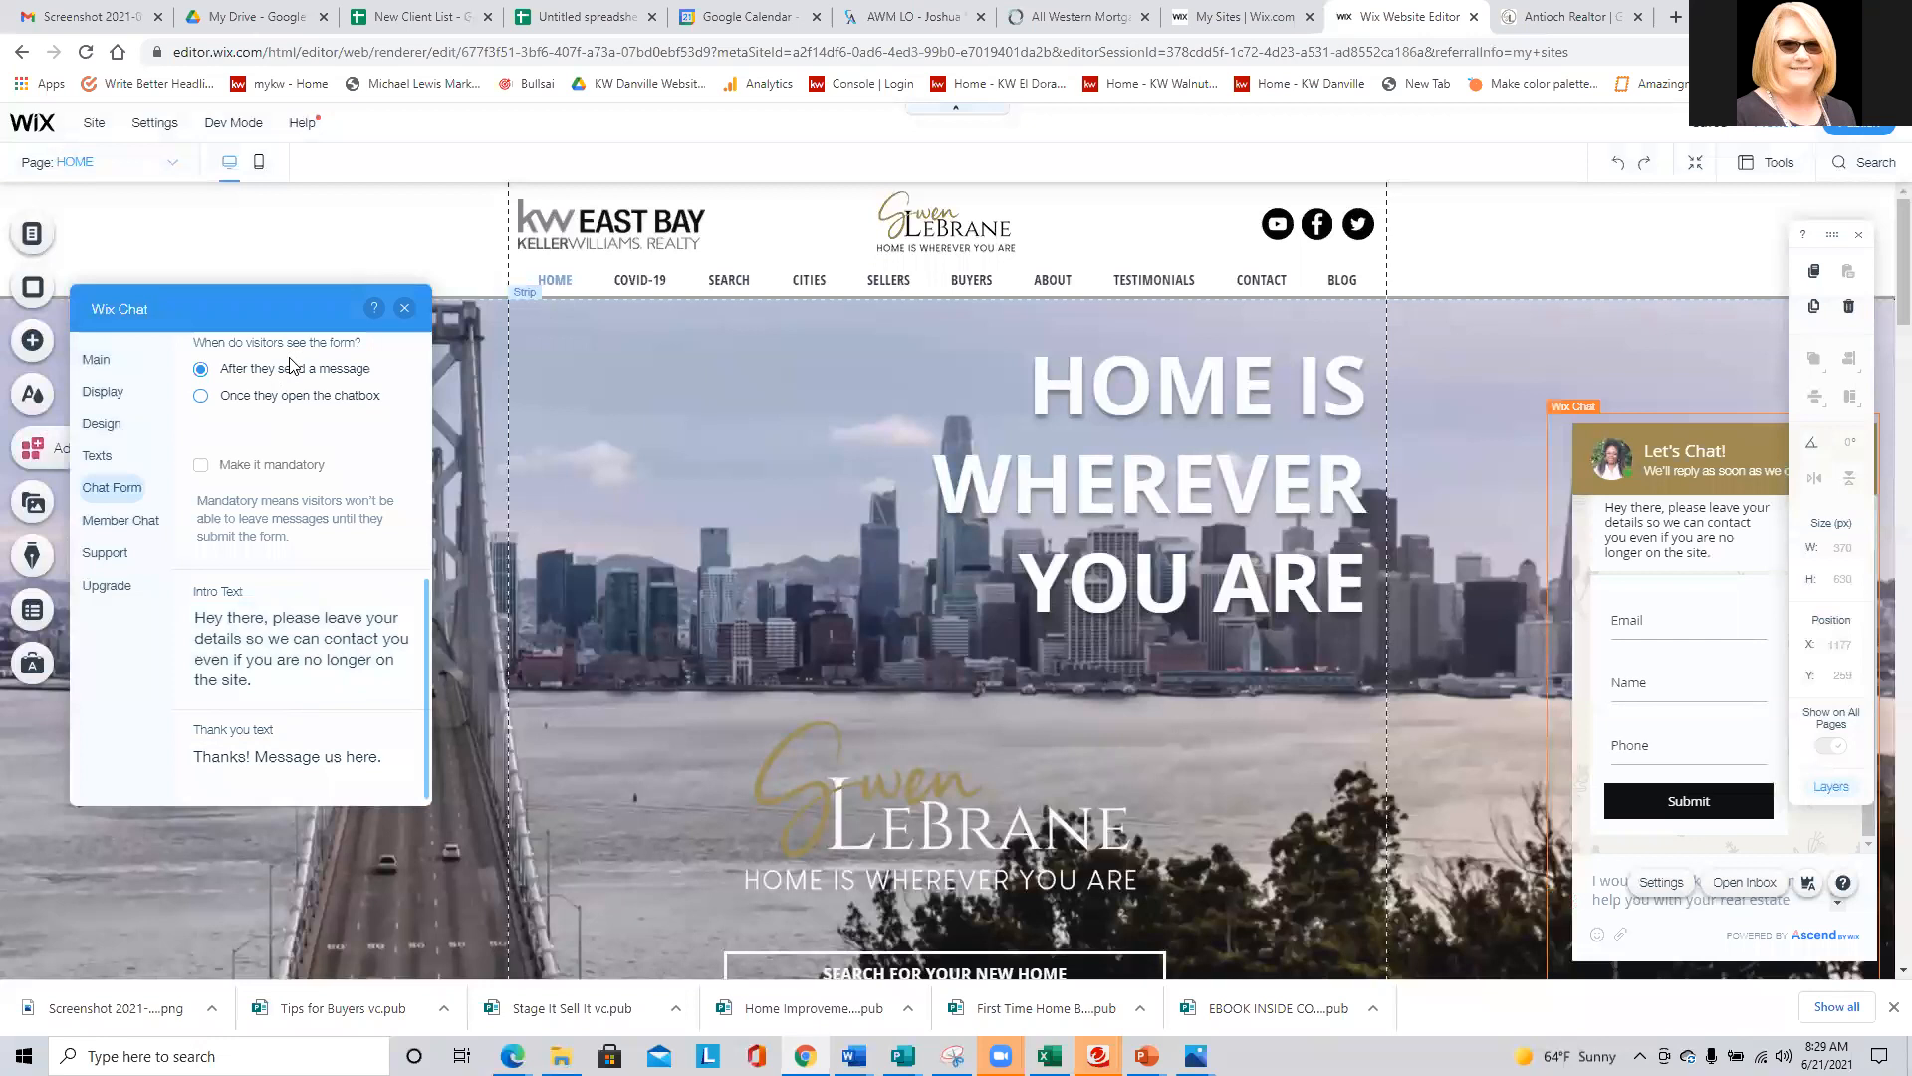
left_click(405, 308)
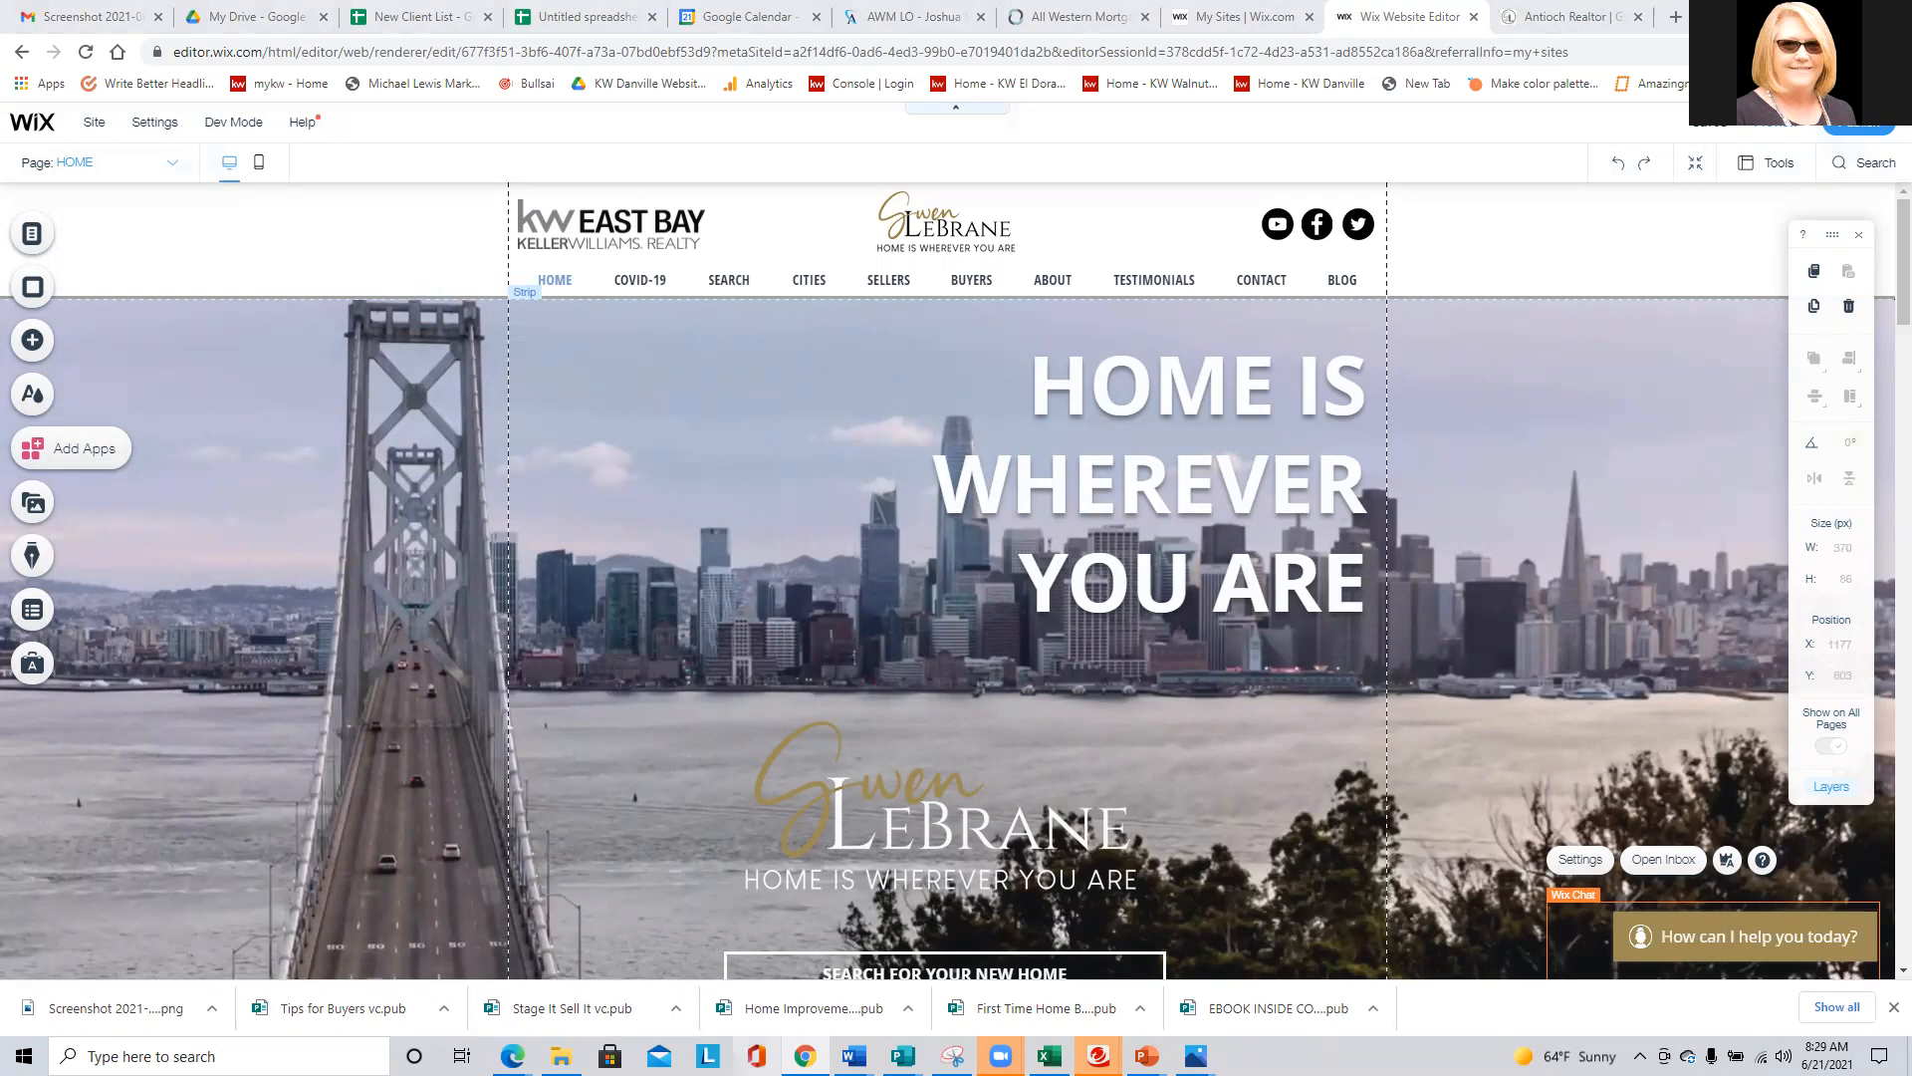
- Switch to the PowerPoint presentation, run the slide show from slide 10 and advance to the 2 Step Verification slide
mouse_move(1147, 1056)
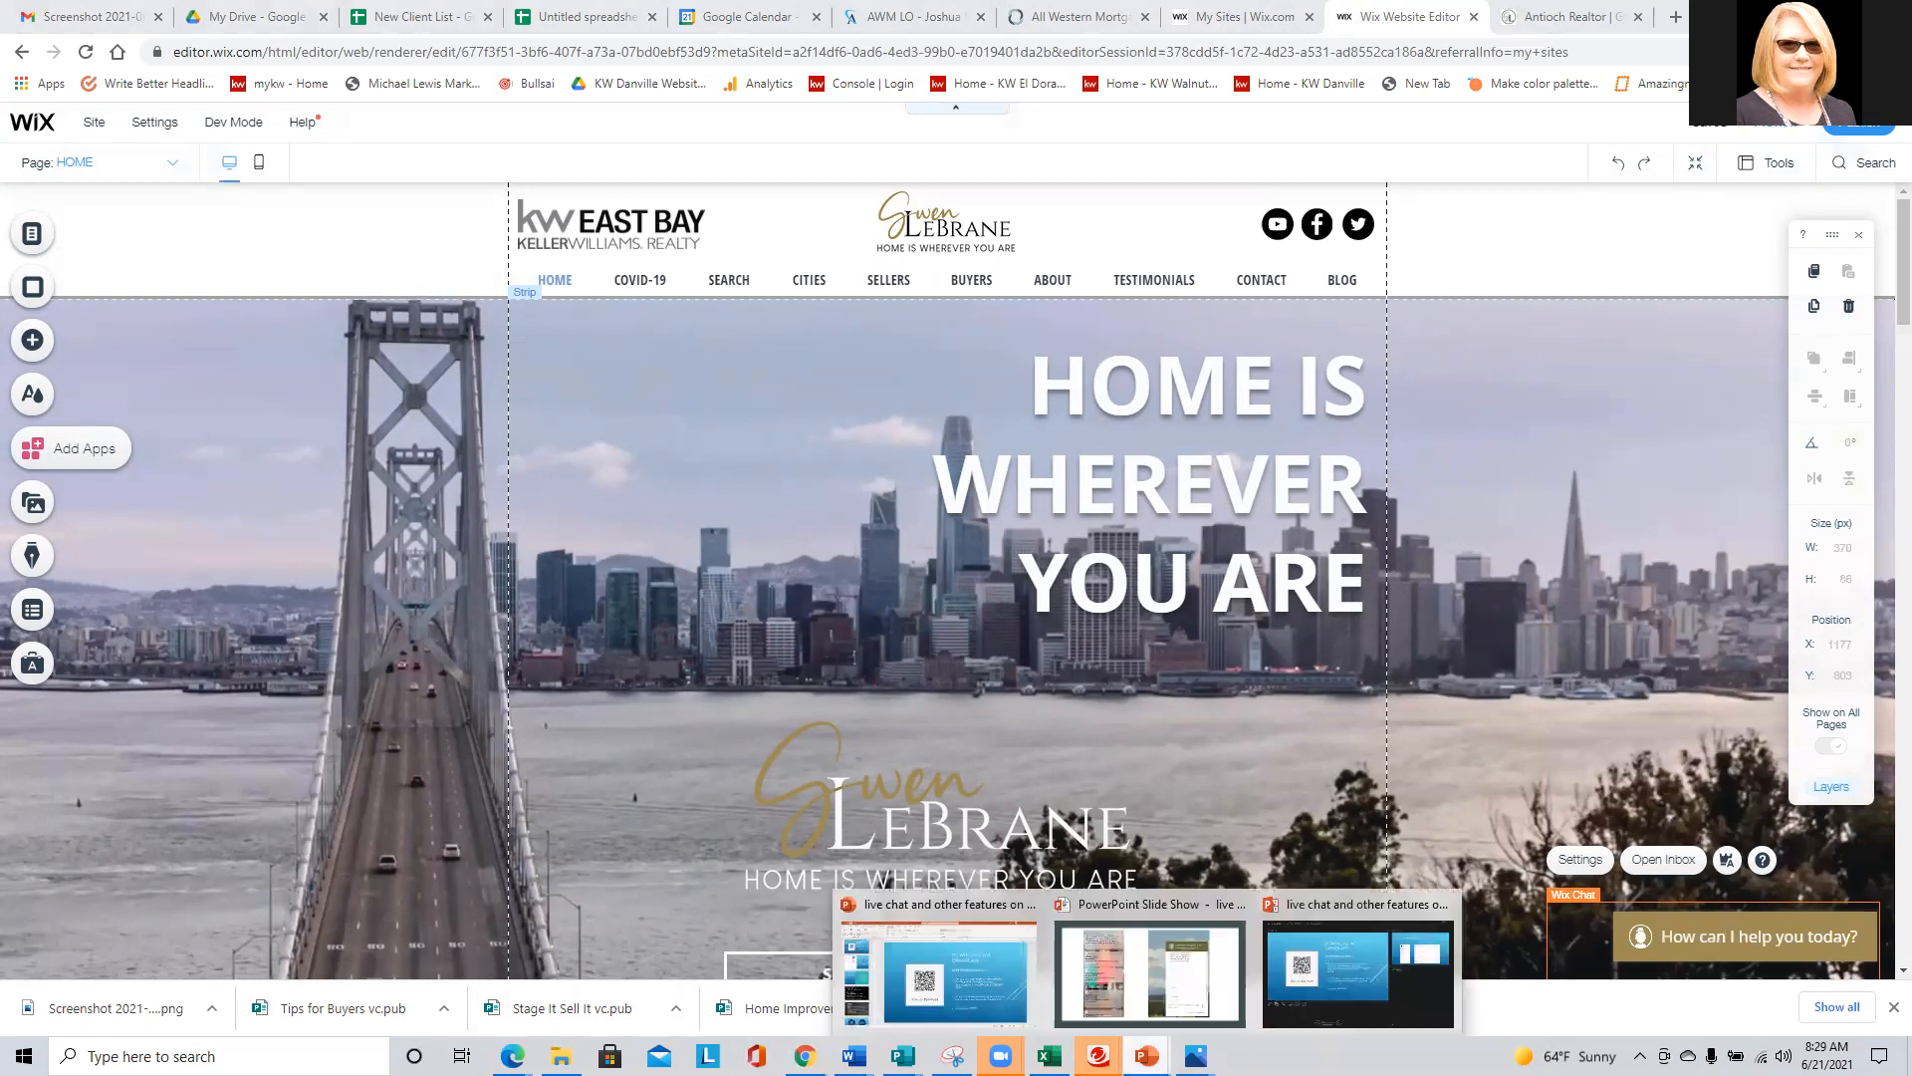
left_click(932, 996)
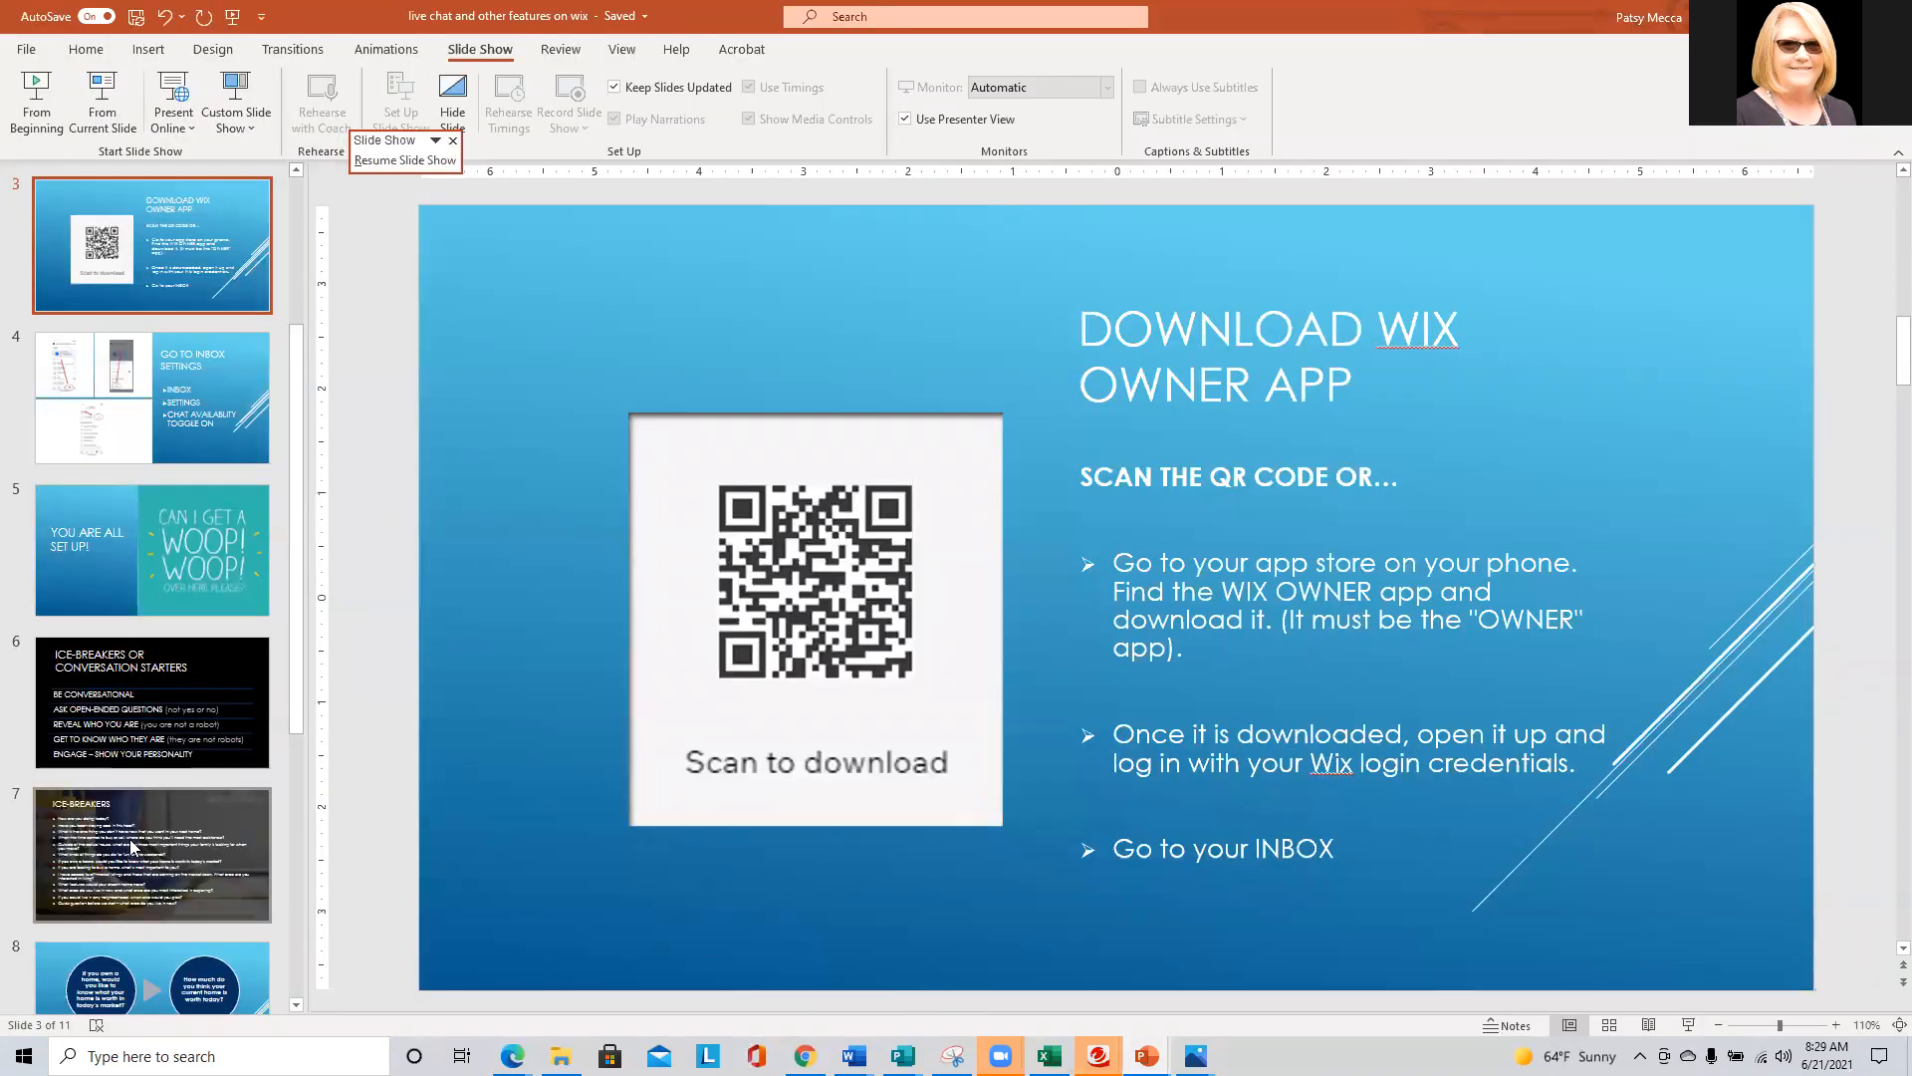
scroll(130, 807, "down", 3)
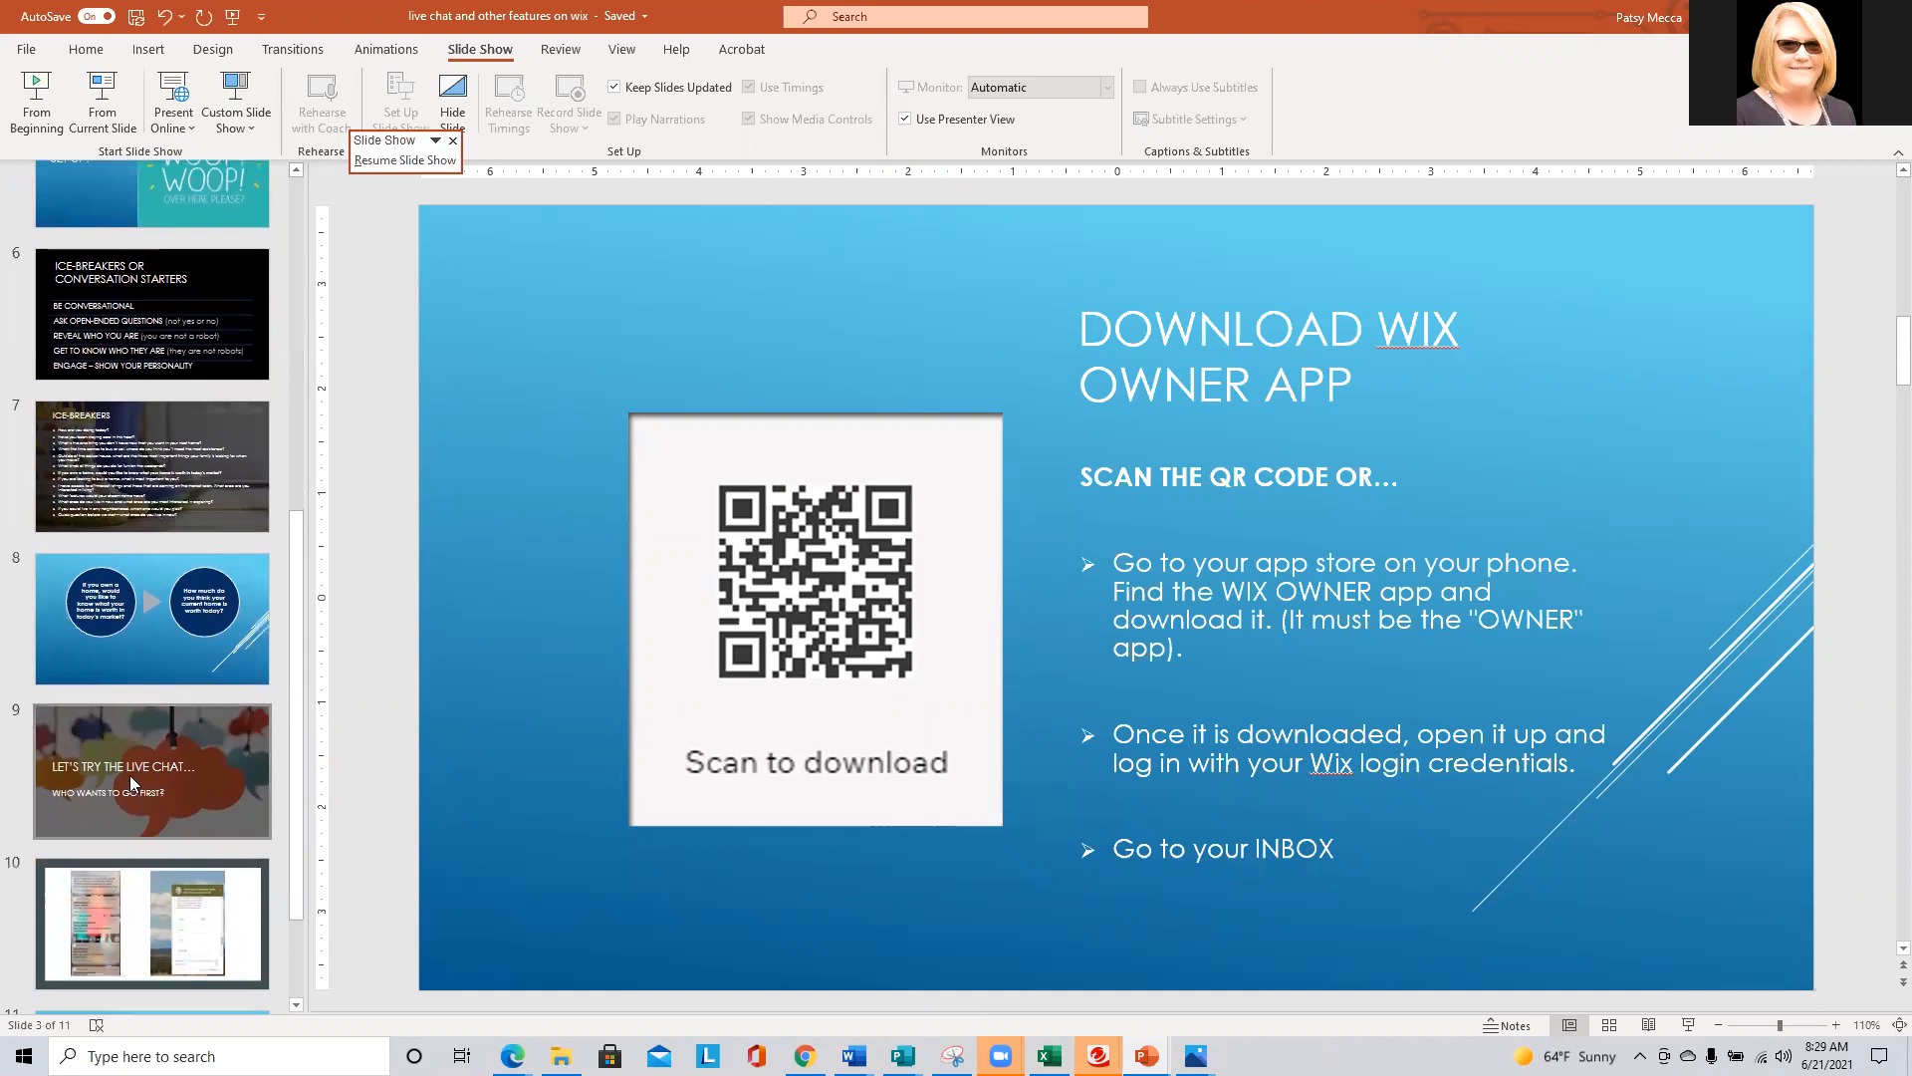
left_click(130, 775)
left_click(142, 894)
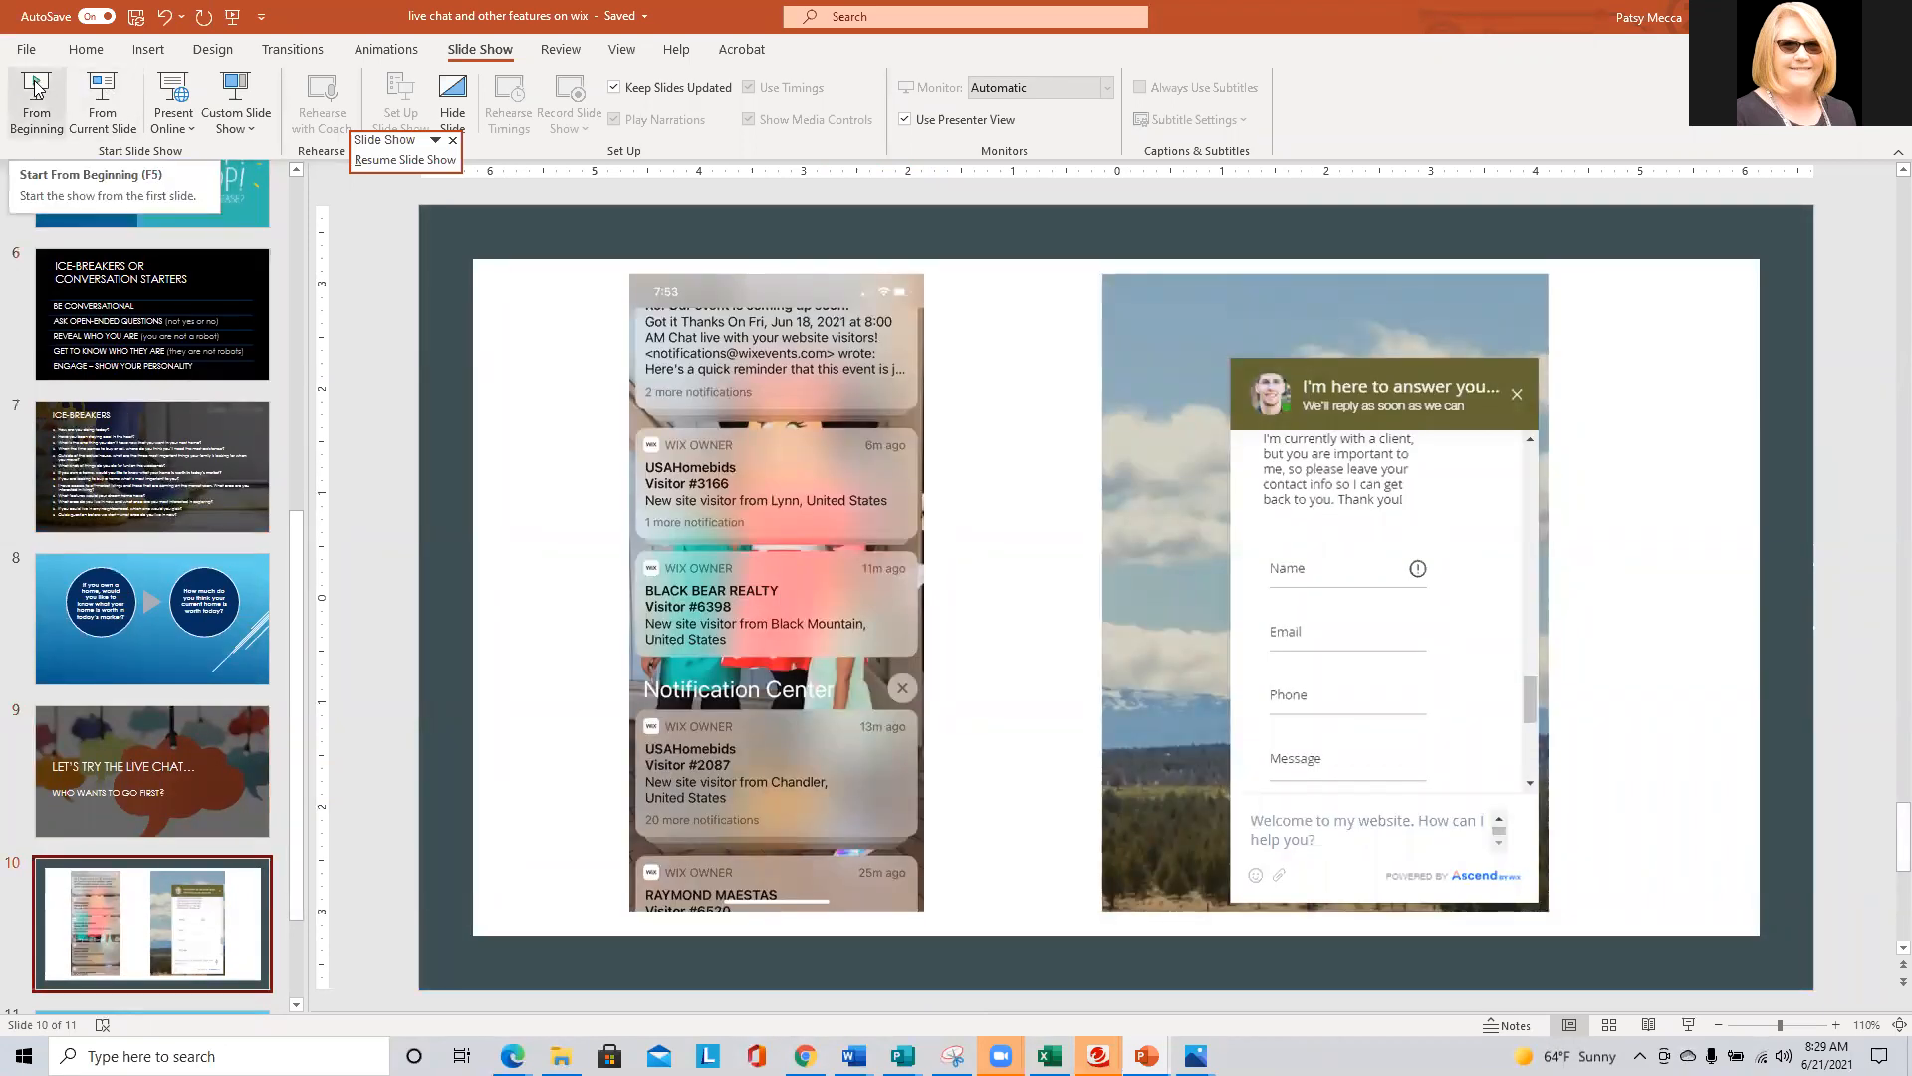
left_click(98, 92)
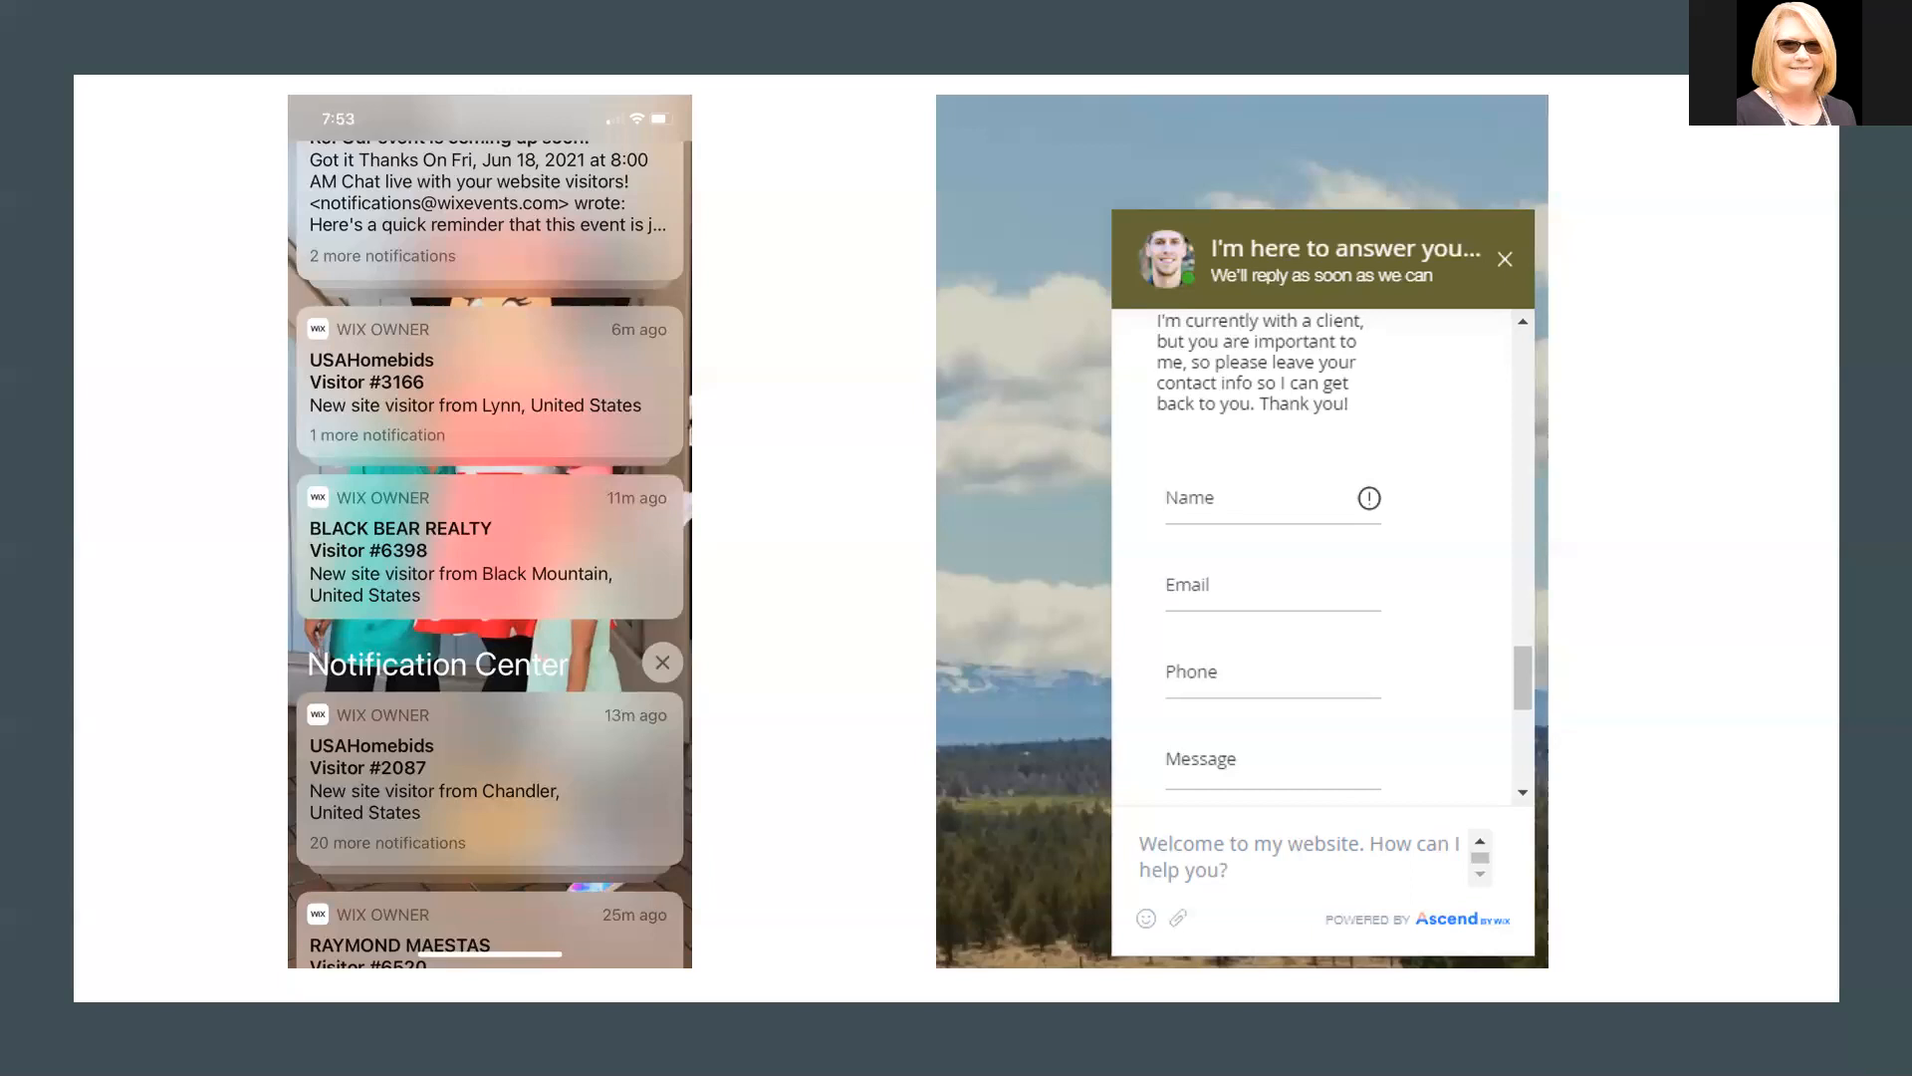
left_click(124, 757)
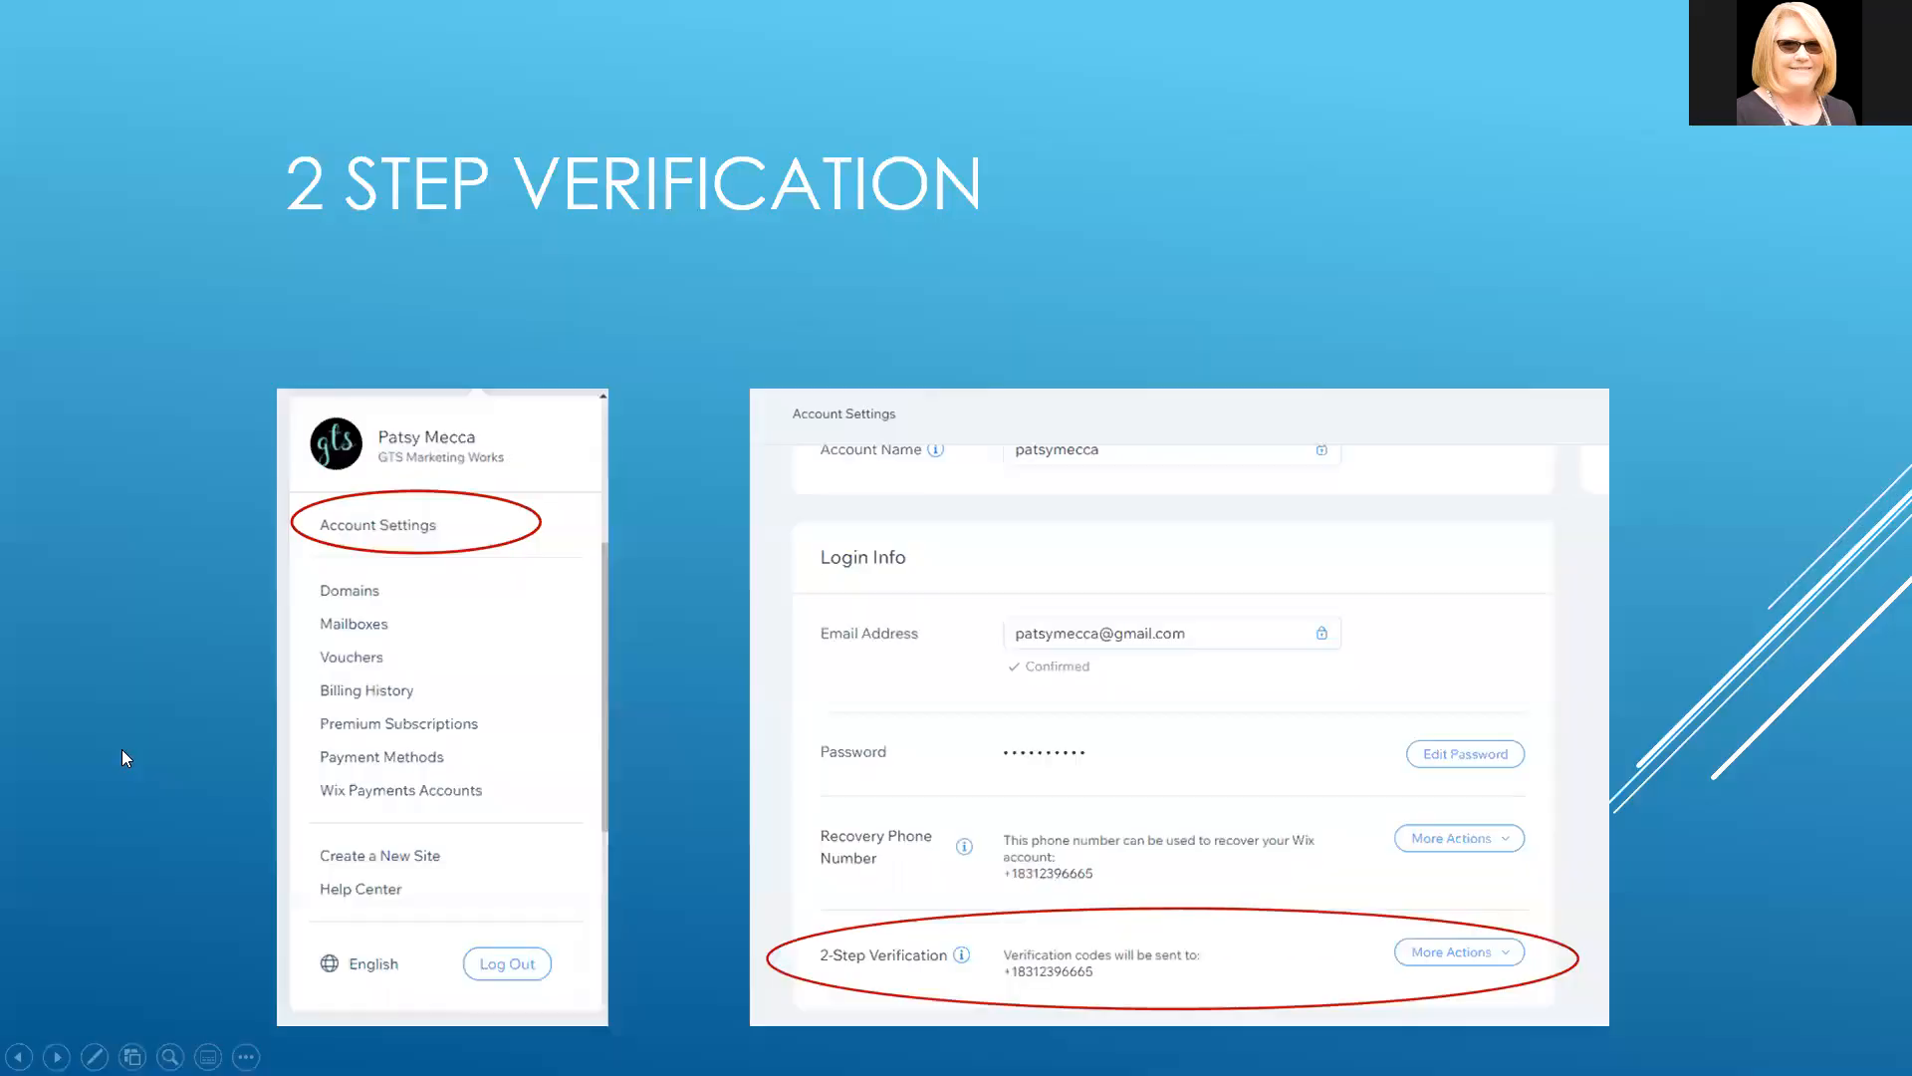